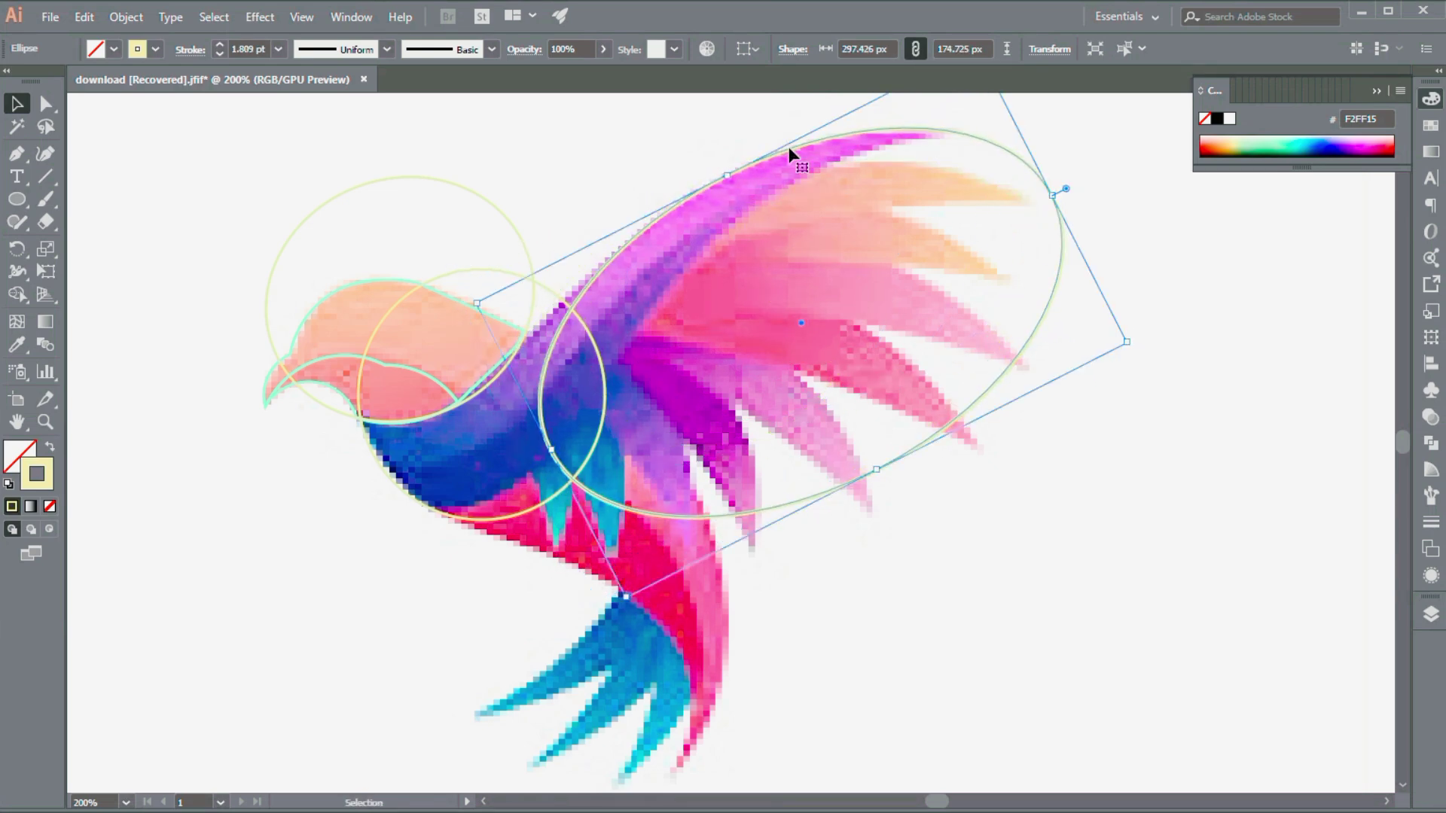
Copy the body circle to the base of the wing, then stretch and rotate it to follow the wing's lower edge.
left_click(403, 271)
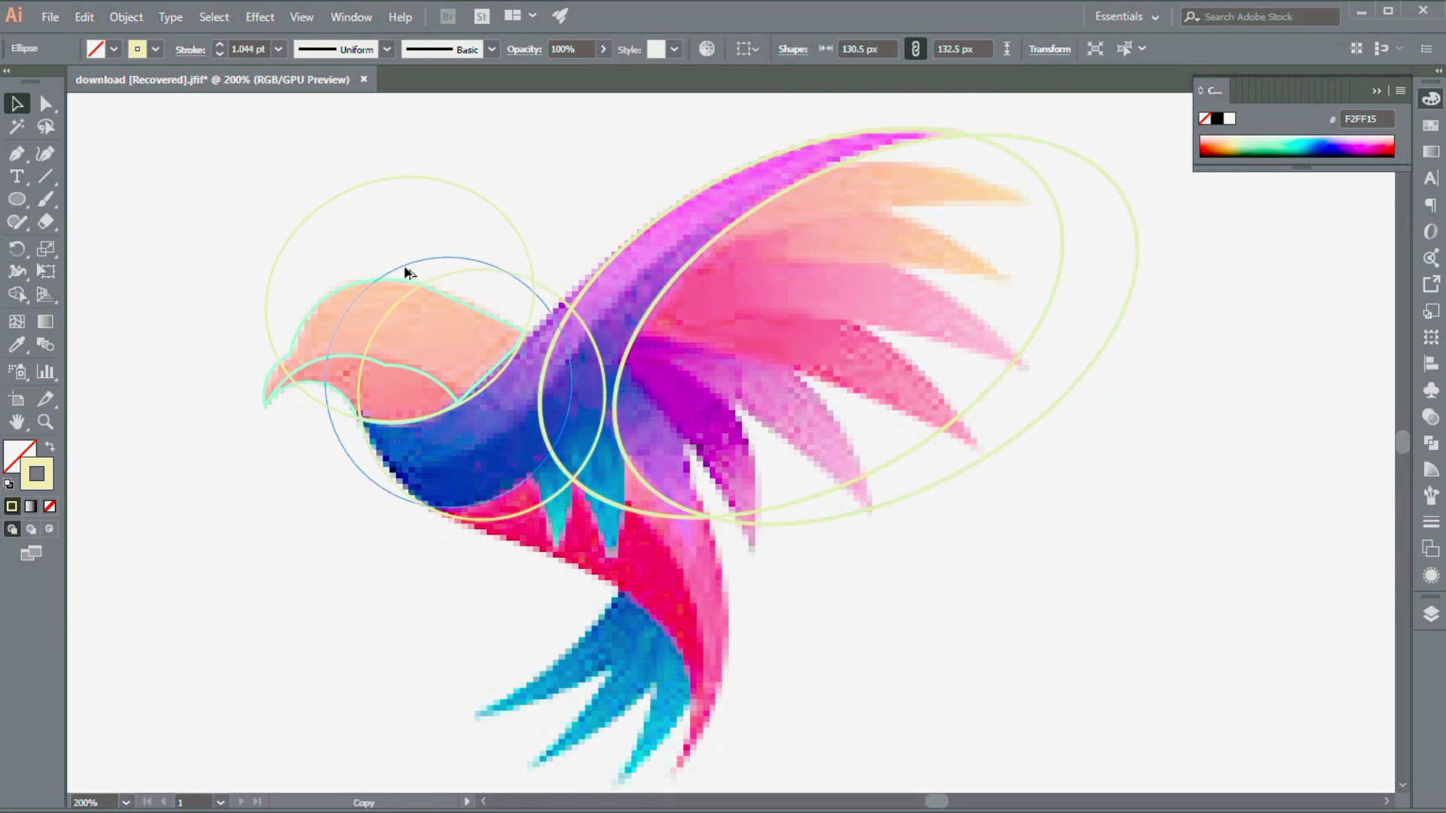
left_click(608, 133)
left_click_drag(532, 291, 717, 298)
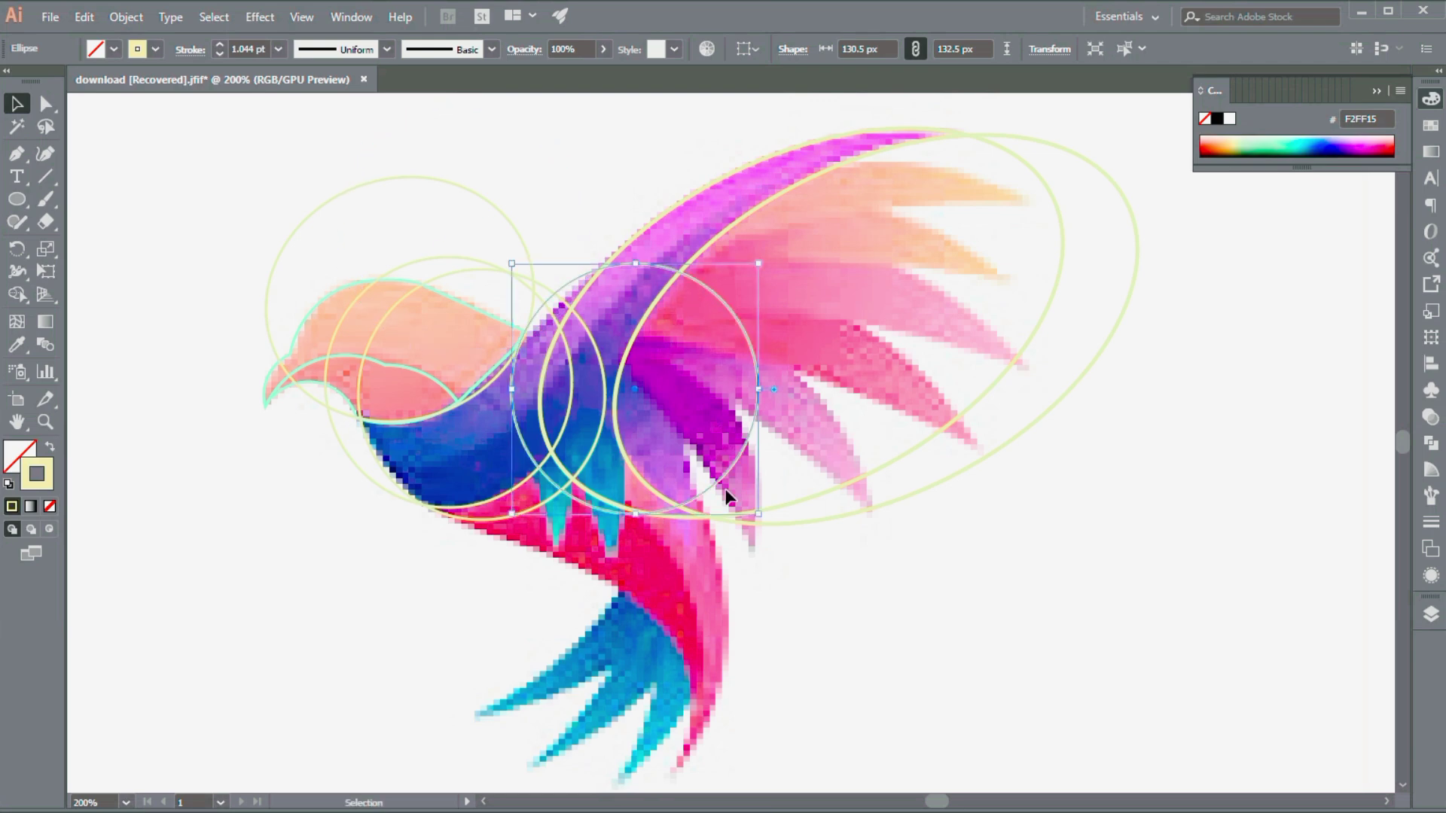
left_click_drag(509, 390, 433, 390)
left_click_drag(418, 548, 759, 391)
left_click(611, 246)
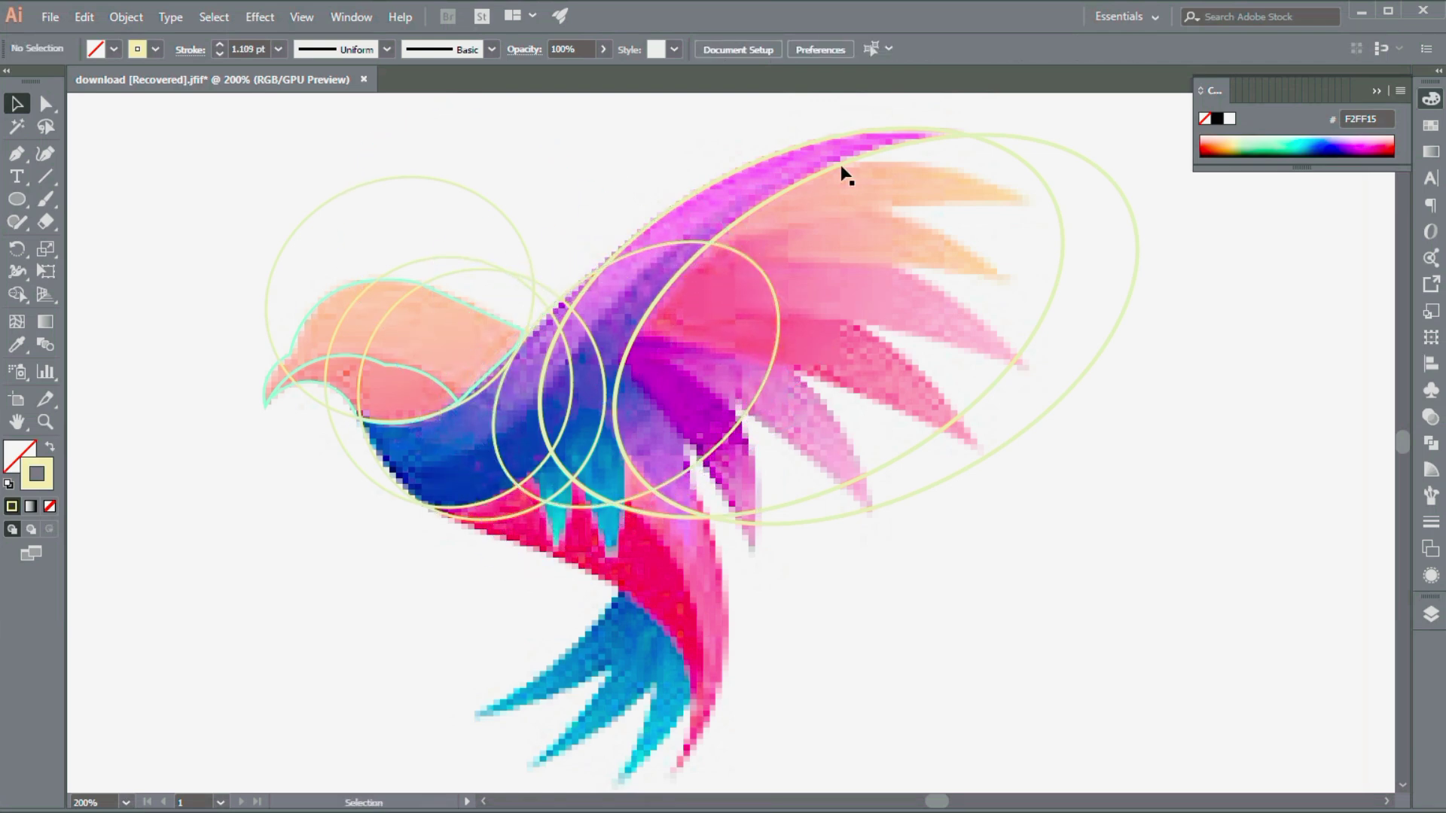
Add and adjust circle copies around the breast so their arcs follow the blue body's curves.
mouse_move(514, 262)
left_mouse_down()
mouse_move(485, 233)
mouse_move(575, 194)
mouse_move(581, 252)
mouse_move(536, 282)
mouse_move(595, 232)
mouse_move(528, 273)
left_mouse_up()
left_click(400, 513)
left_click_drag(465, 468, 445, 510)
left_click(426, 529)
Draw a straight line from the neck toward the wing and angle it along the wing's upper edge.
left_click(45, 176)
mouse_move(216, 362)
left_mouse_down()
mouse_move(588, 200)
mouse_move(388, 336)
left_mouse_up()
left_click(17, 103)
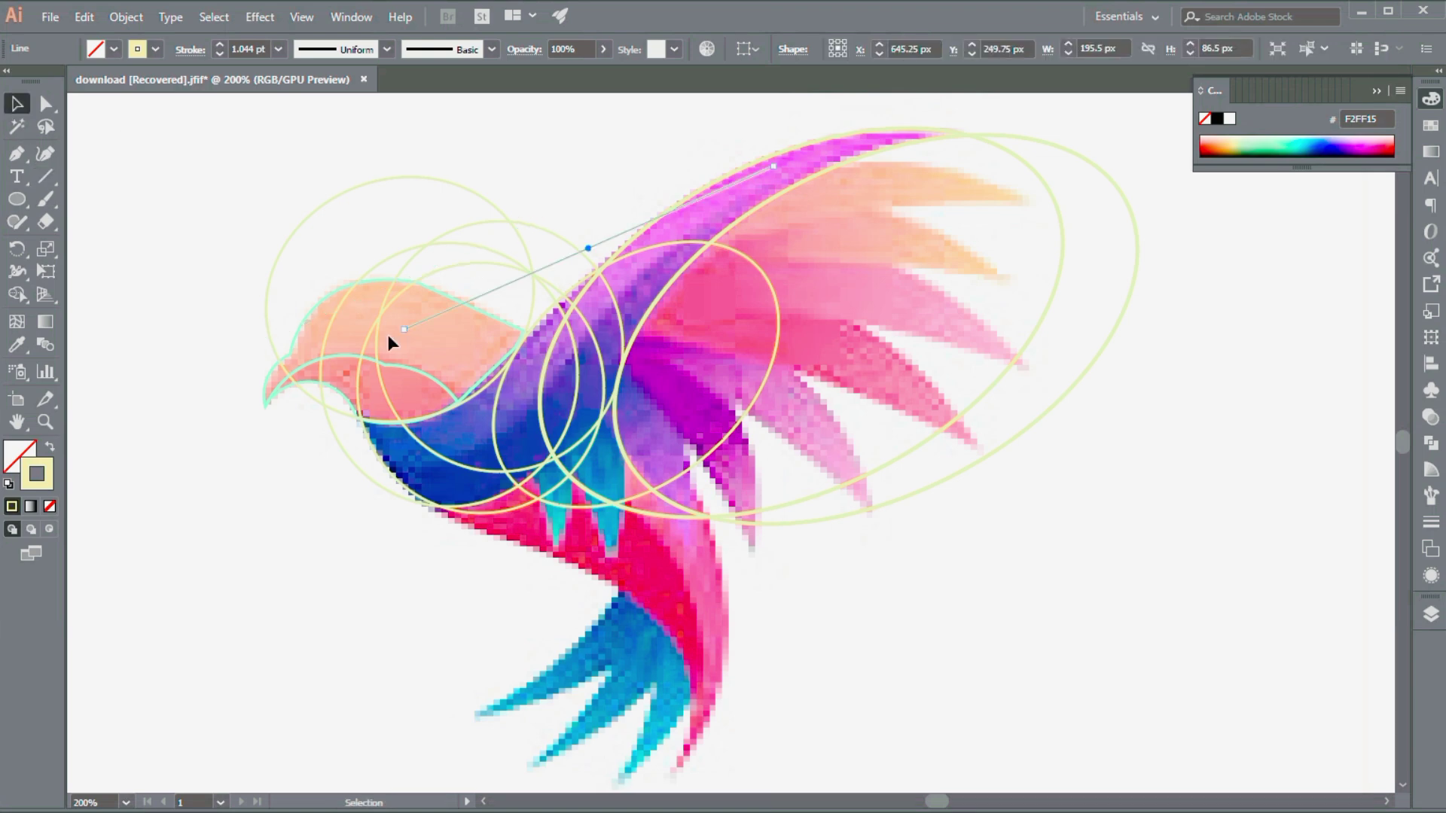
left_click_drag(609, 241, 635, 243)
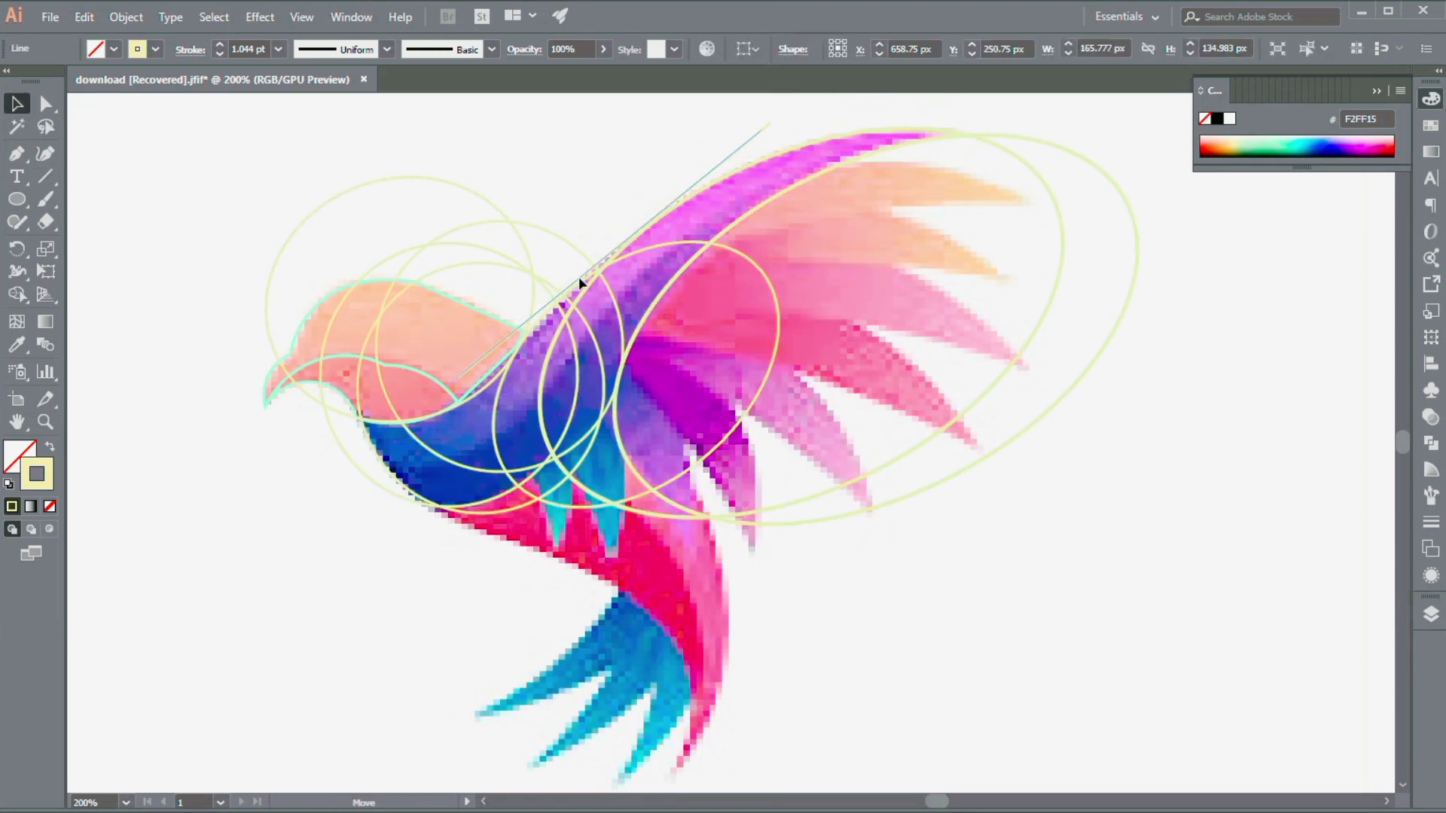
mouse_move(578, 283)
left_mouse_down()
mouse_move(603, 271)
mouse_move(568, 296)
left_mouse_up()
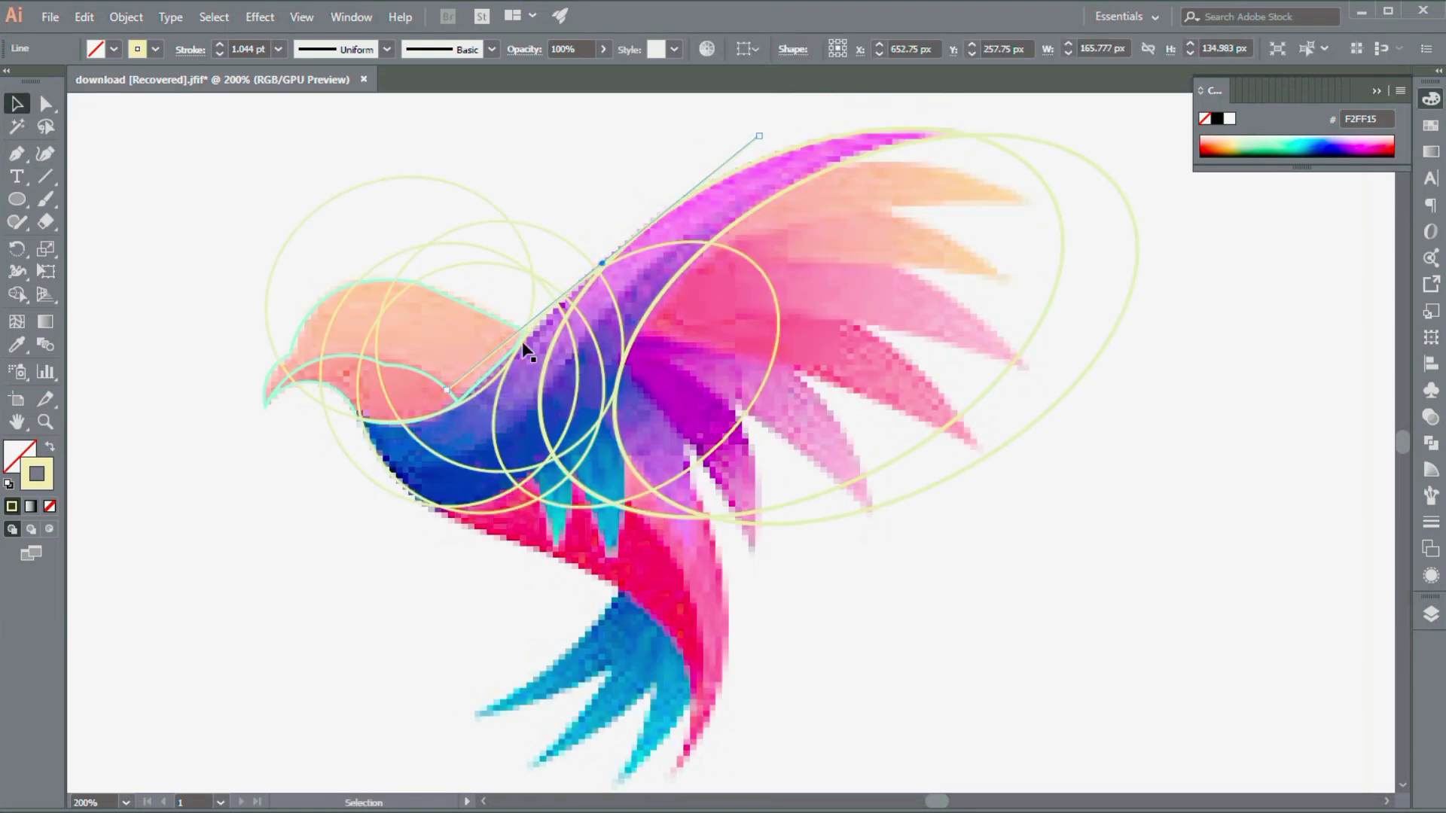
Merge the overlapping regions of the body and upper wing into one shape with Shape Builder.
key("ctrl+a")
key("shift+m")
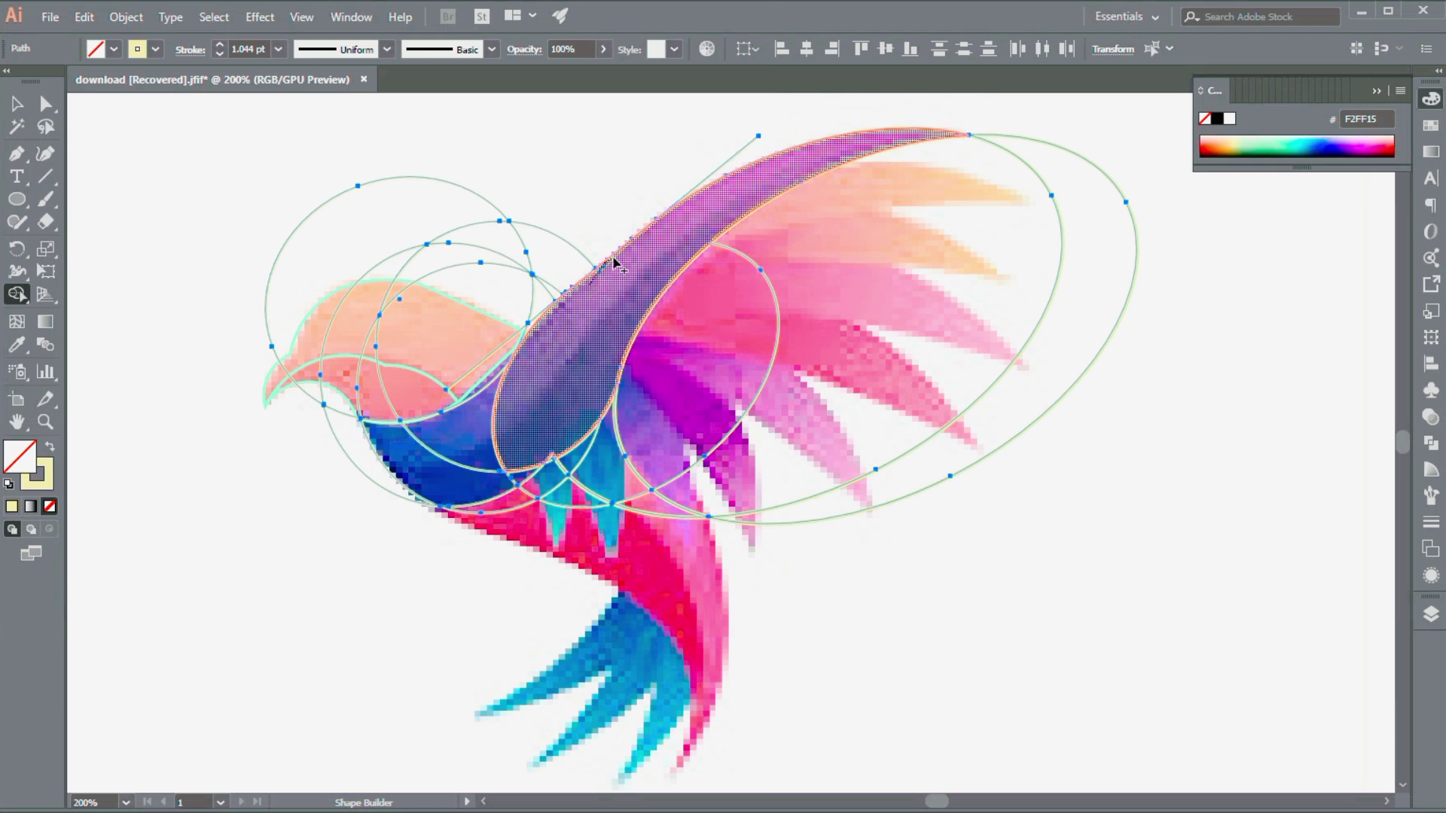
mouse_move(613, 261)
left_mouse_down()
mouse_move(428, 450)
mouse_move(547, 381)
mouse_move(525, 459)
left_mouse_up()
key("v")
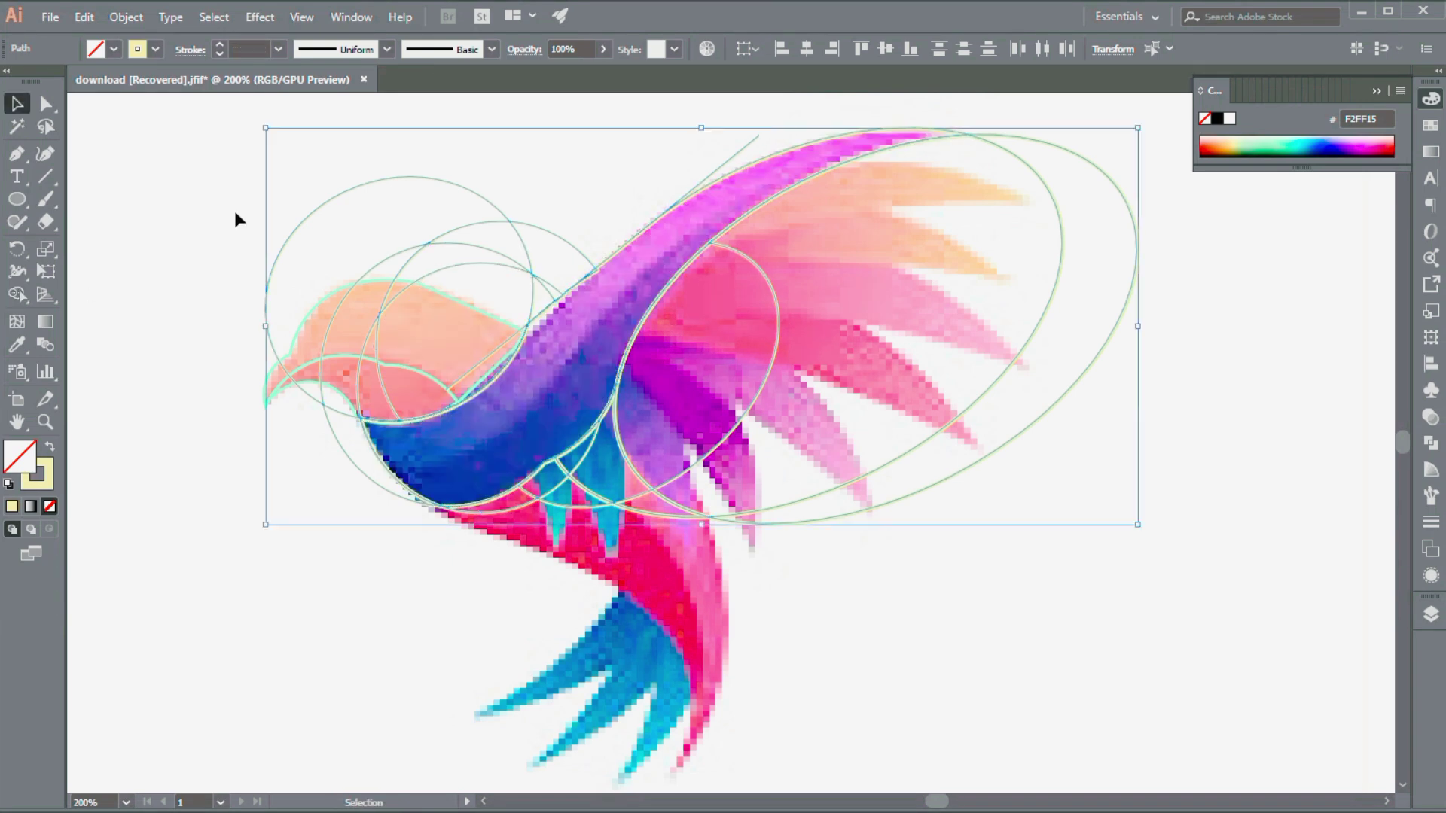
Delete the leftover construction circles and line, keeping the merged body outline, and place it back over the reference bird.
left_click(235, 214)
left_click(392, 474)
key("ctrl+x")
key("ctrl+a")
key("Delete")
key("ctrl+v")
left_click_drag(683, 377, 616, 251)
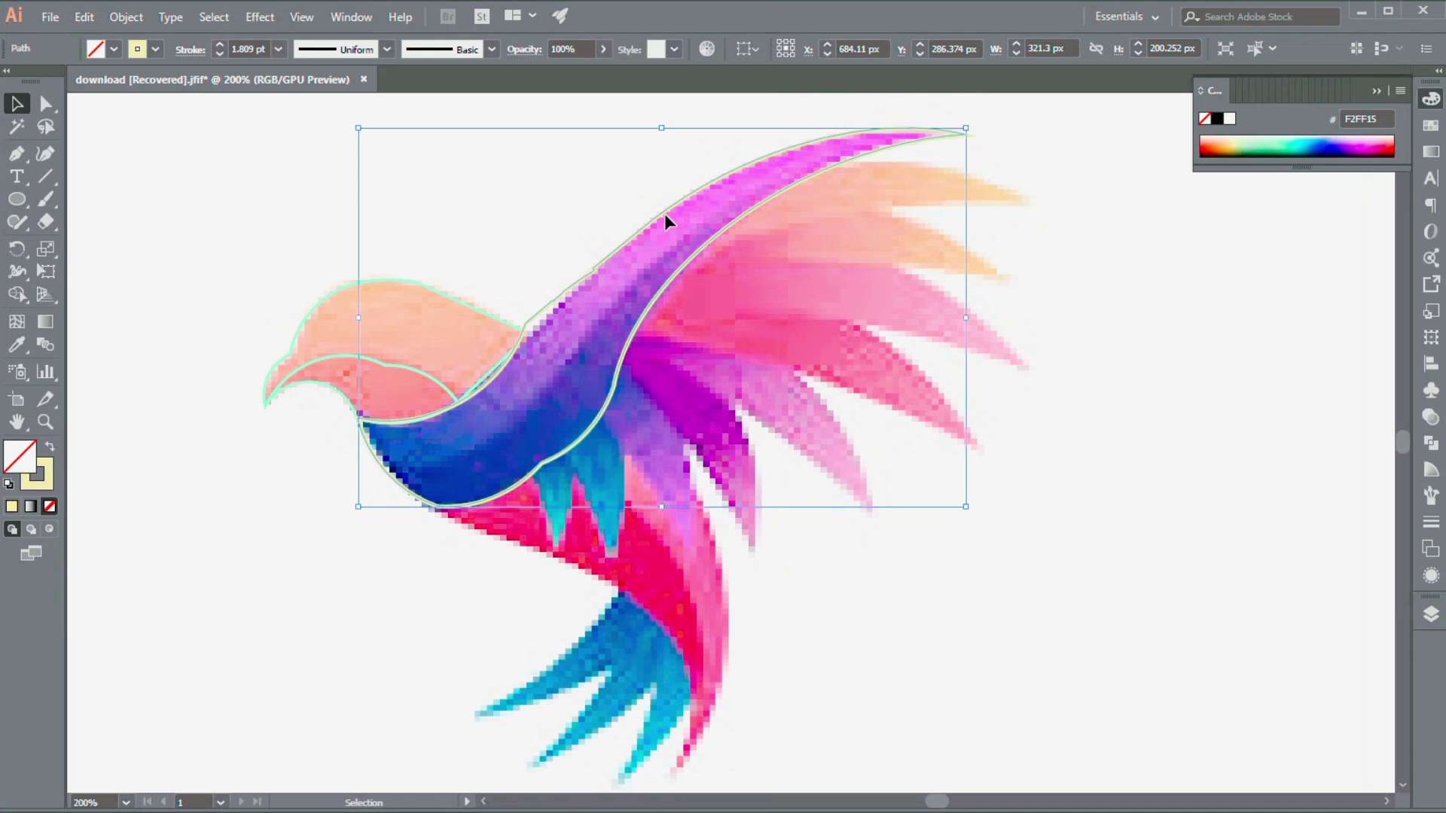
Draw a curve from the wing tip through the body with the Curvature tool and trim it to split the body outline.
left_click(45, 153)
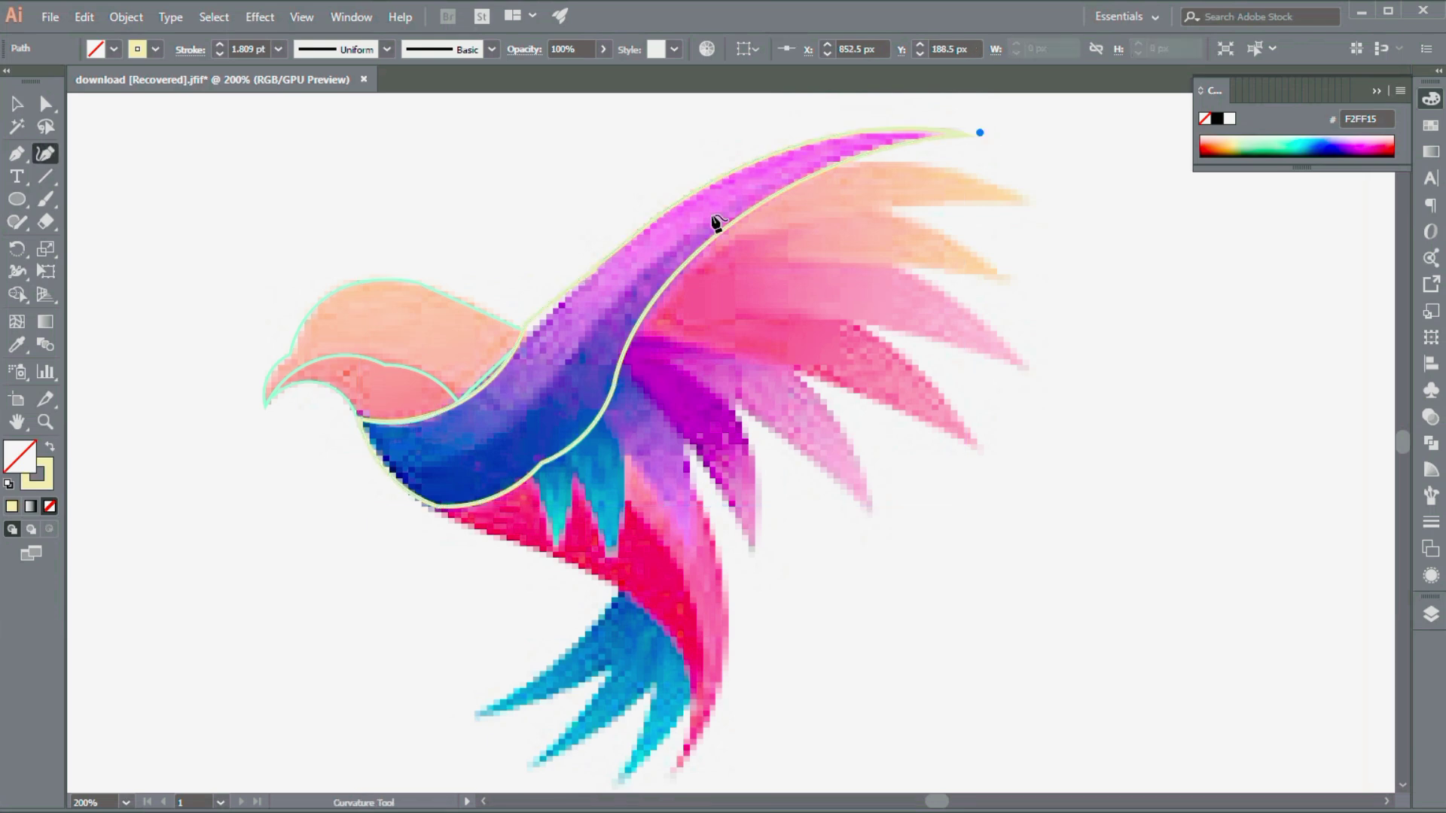
left_click(579, 345)
key("ctrl+z")
key("ctrl+z")
key("z")
left_click(45, 152)
mouse_move(579, 345)
left_mouse_down()
mouse_move(435, 492)
mouse_move(391, 473)
left_mouse_up()
left_click(301, 490)
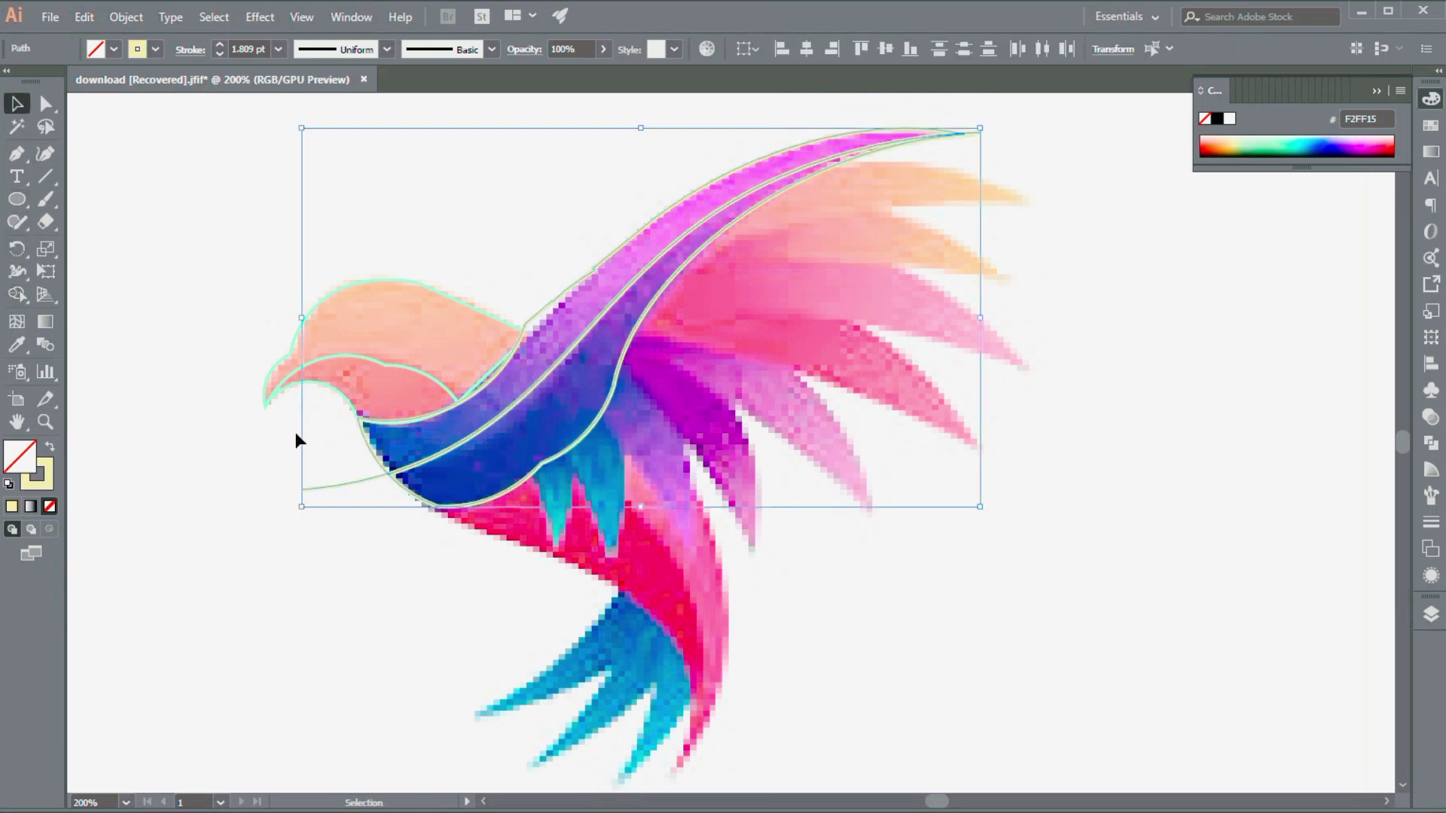
left_click(557, 450, "ctrl")
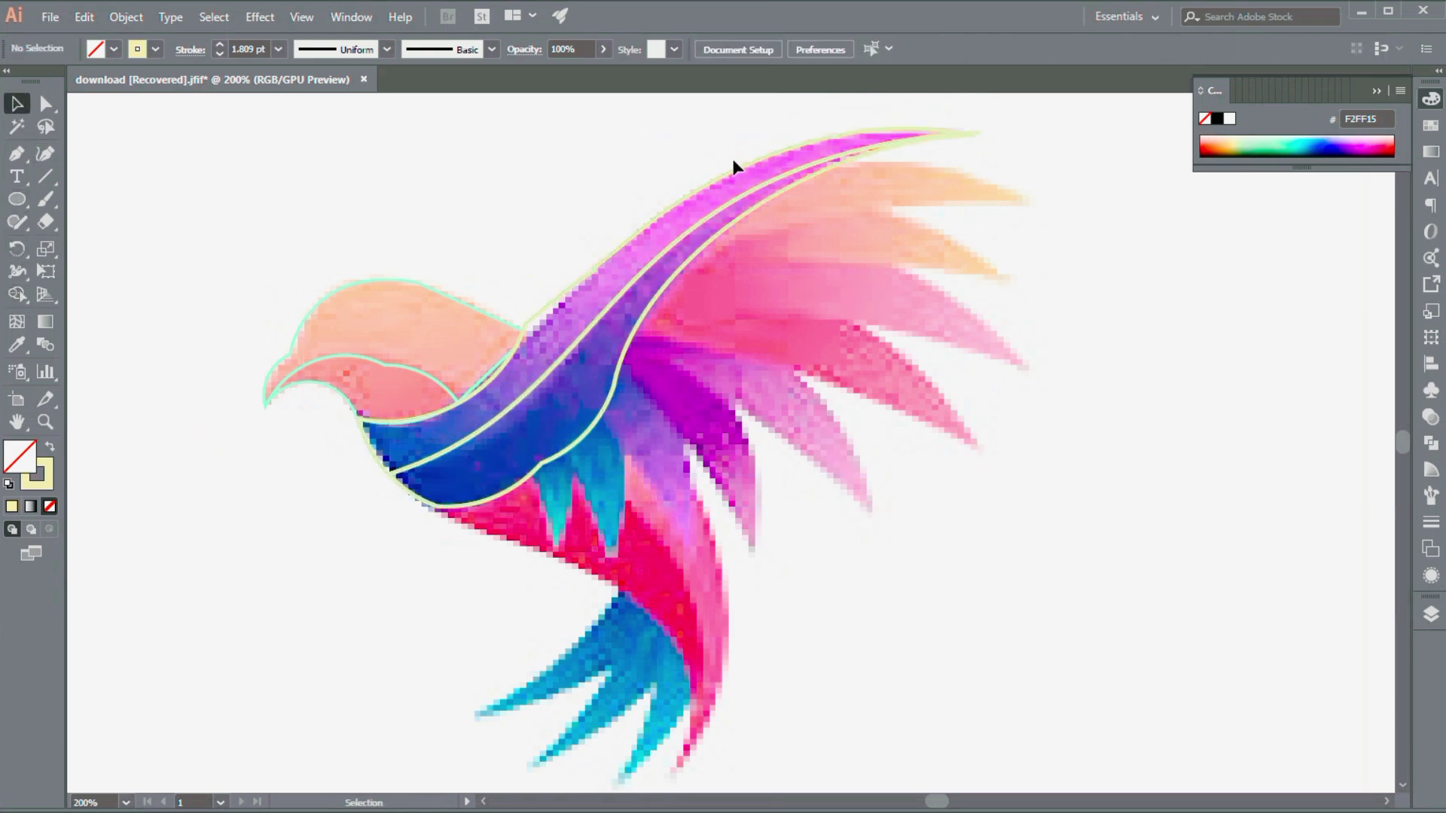
Draw an ellipse of 217.5 × 245.5 px with a purple stroke (9A7FFF) and align it with the pink tail's outer edge.
scroll(461, 278, "down", 2)
left_click_drag(310, 283, 702, 706)
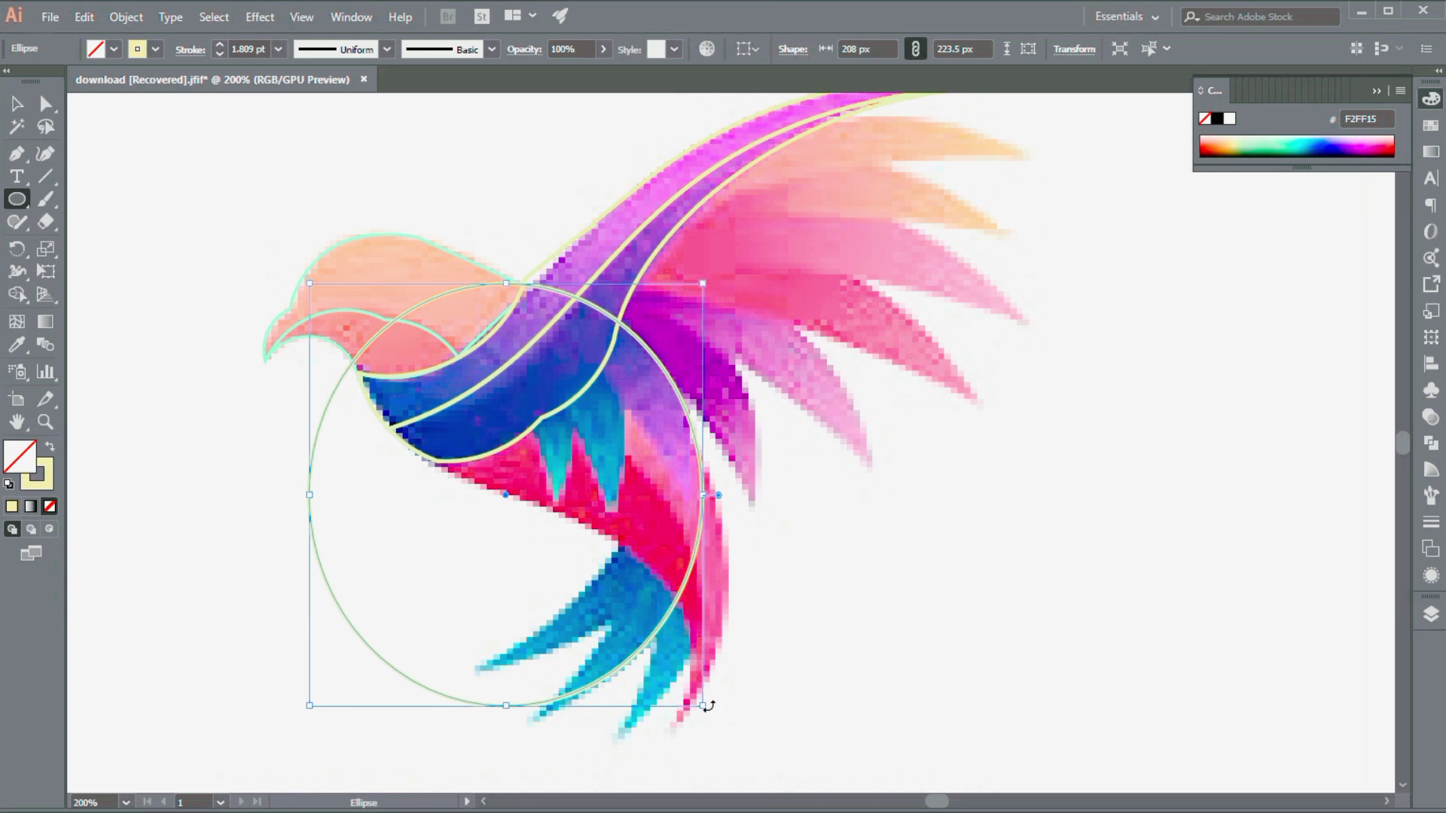
left_click(1329, 147)
key("ctrl+z")
key("x")
left_click(1335, 142)
left_click_drag(310, 705, 284, 712)
key("v")
left_click_drag(449, 705, 479, 780)
left_click_drag(733, 356, 726, 321)
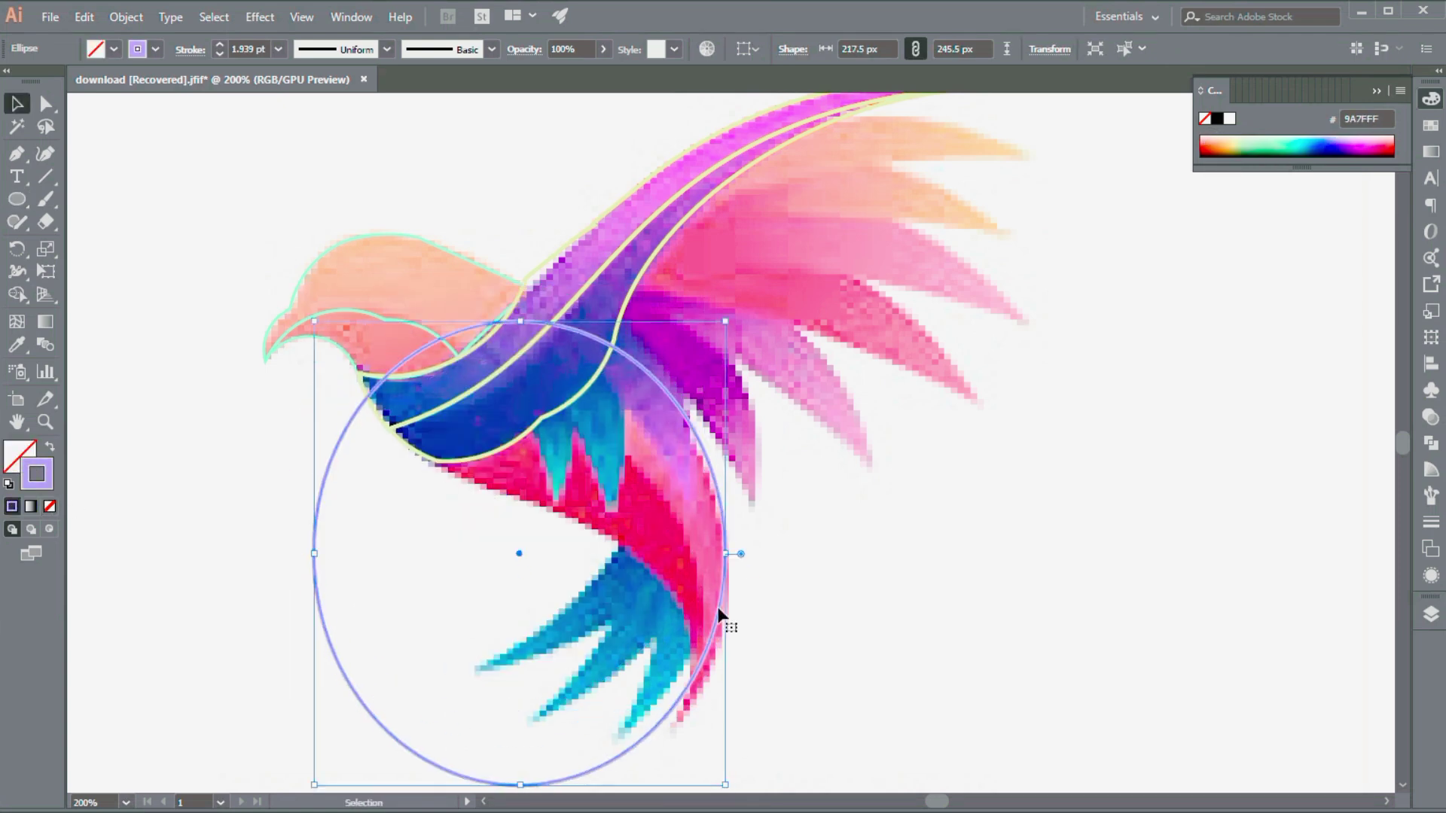
left_click_drag(717, 511, 719, 519)
Duplicate the purple ellipse and offset the copy to follow the dividing edge inside the pink tail.
scroll(741, 572, "down", 2)
left_click_drag(717, 599, 722, 607)
left_click_drag(722, 607, 687, 668, "alt")
left_click(444, 311)
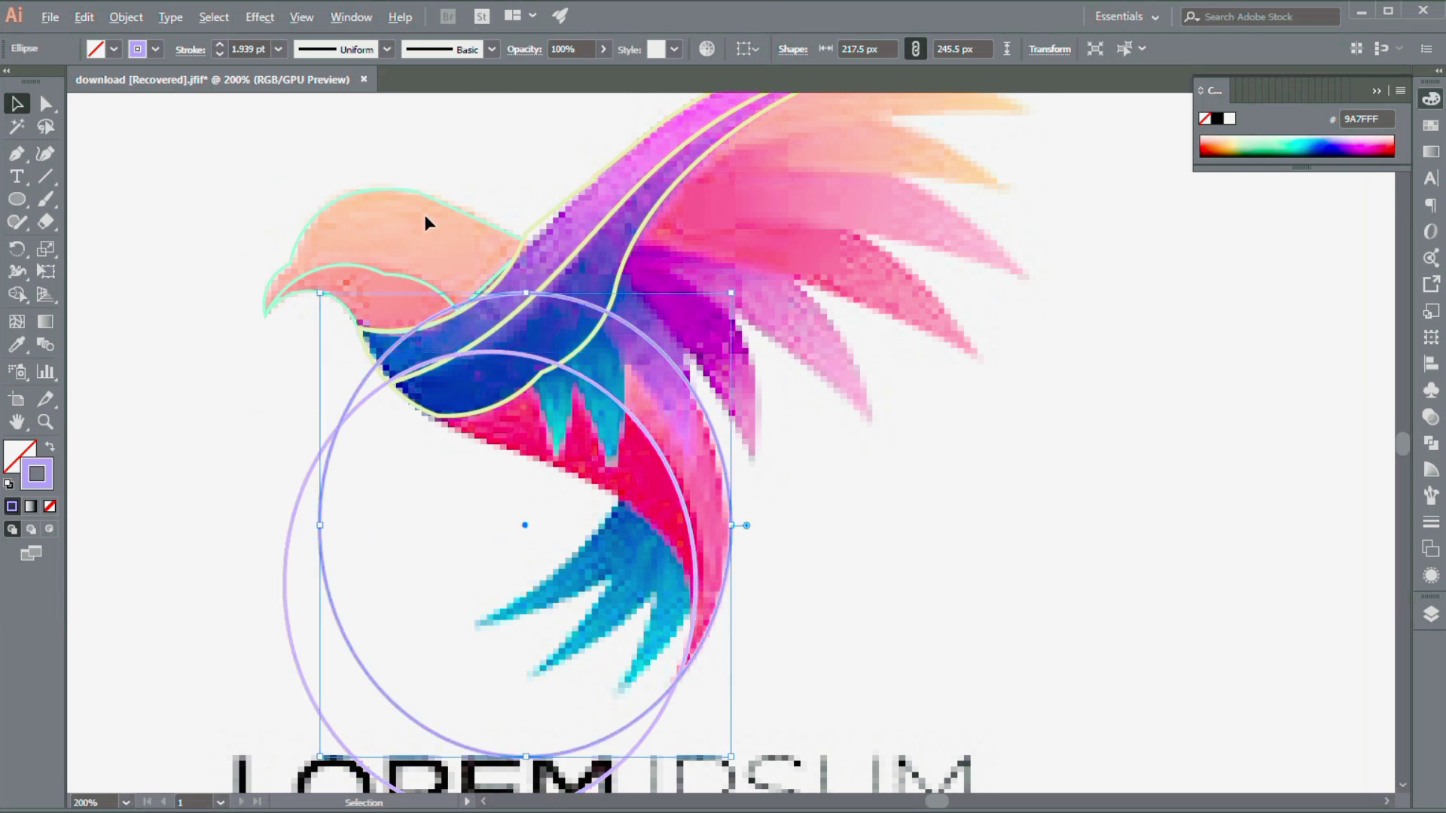
Copy the purple ellipse over the body, shrink it to 182.5 × 174 px, and duplicate it along the body's lower edge.
left_click_drag(488, 296, 406, 216, "alt")
left_click(613, 591)
left_click(607, 586)
left_click_drag(649, 677, 584, 543)
left_click_drag(537, 490, 571, 363)
left_click_drag(601, 174, 690, 213, "alt")
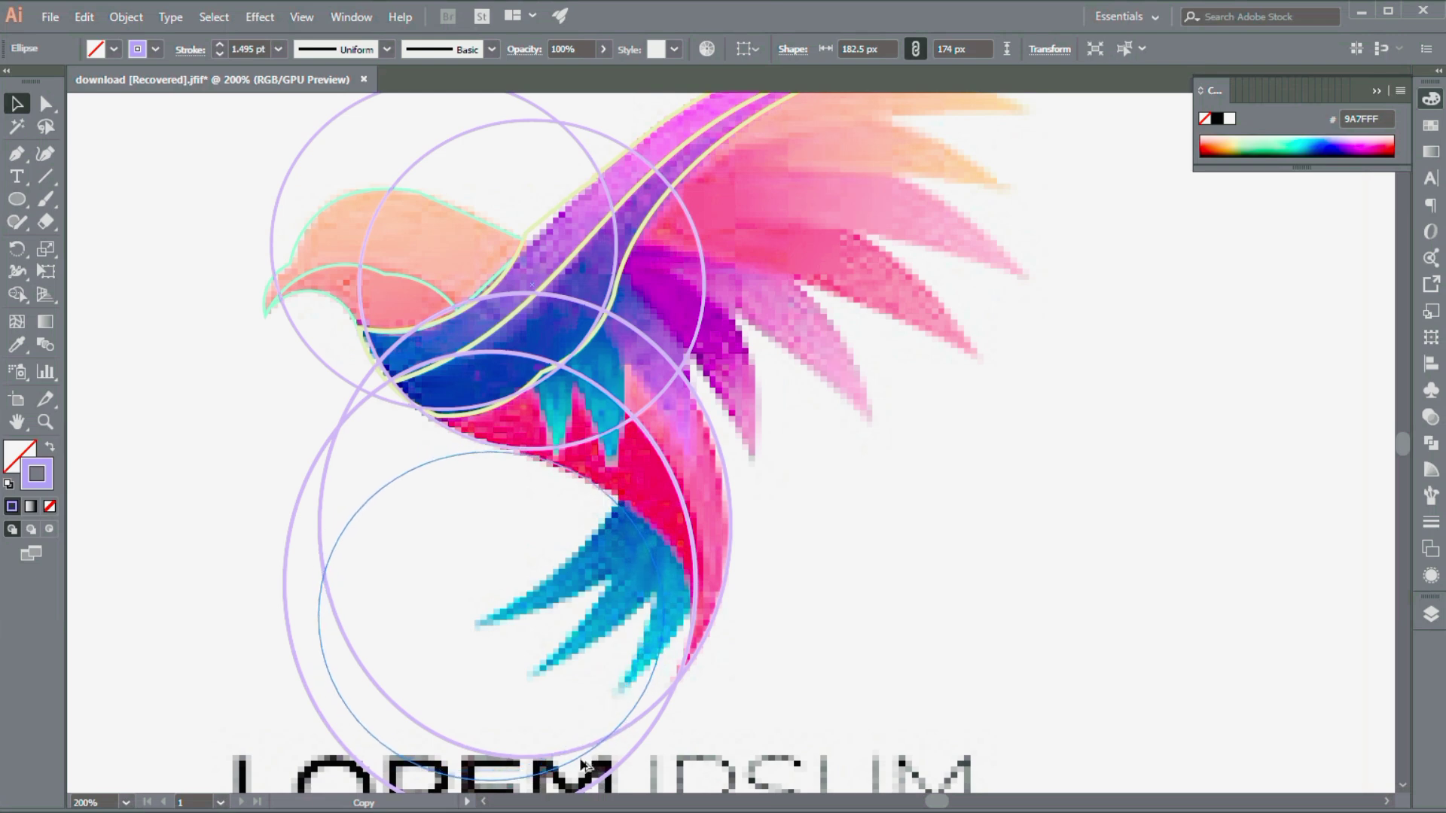
Place copies of the smaller purple ellipse below the tail to match the curve of its underside.
left_click(658, 653)
left_click_drag(658, 653, 566, 465)
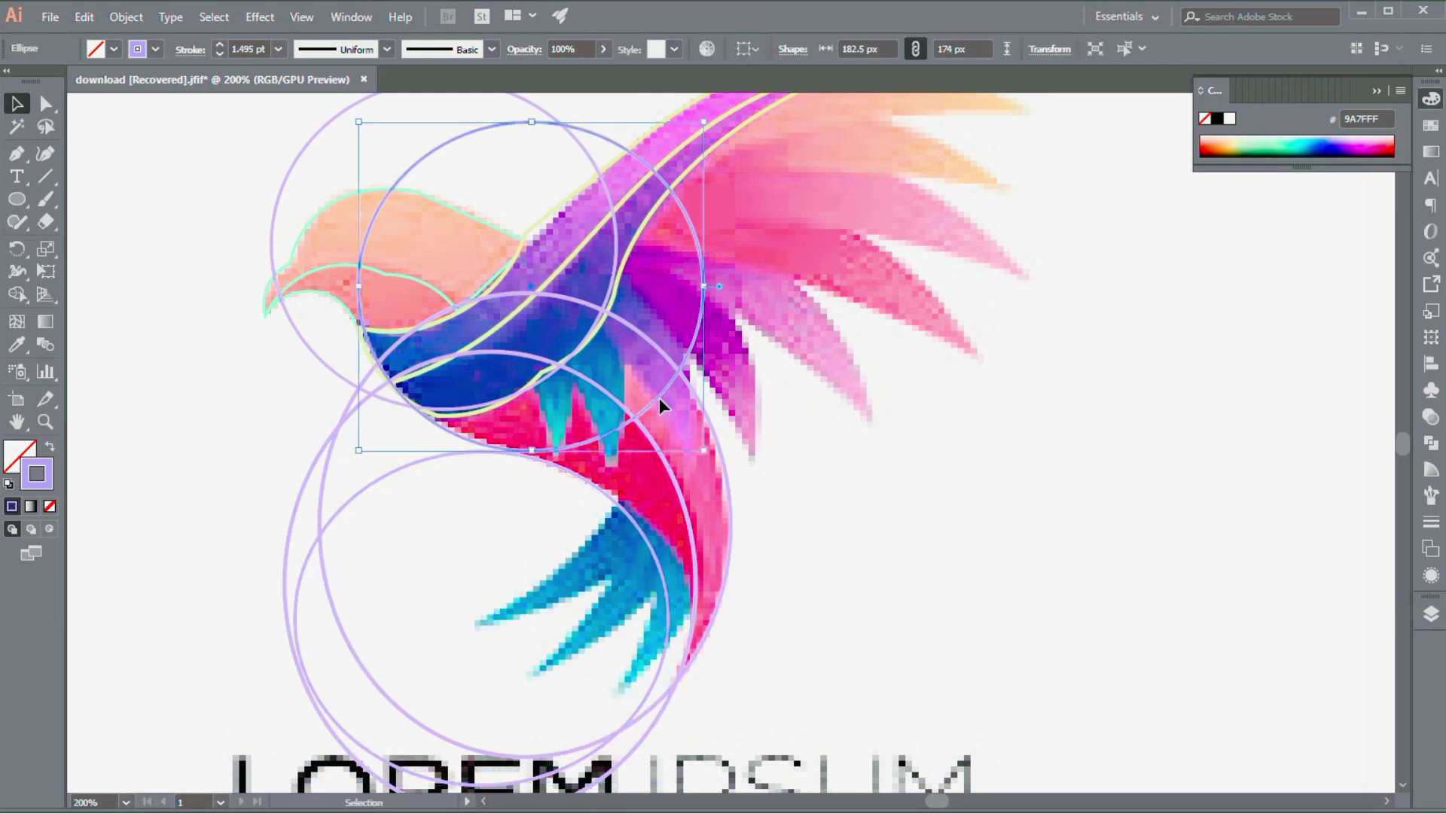
left_click_drag(660, 546, 673, 565, "alt")
Draw a straight line along the underside of the pink tail, starting in front of the breast.
key("ctrl+a")
key("shift+m")
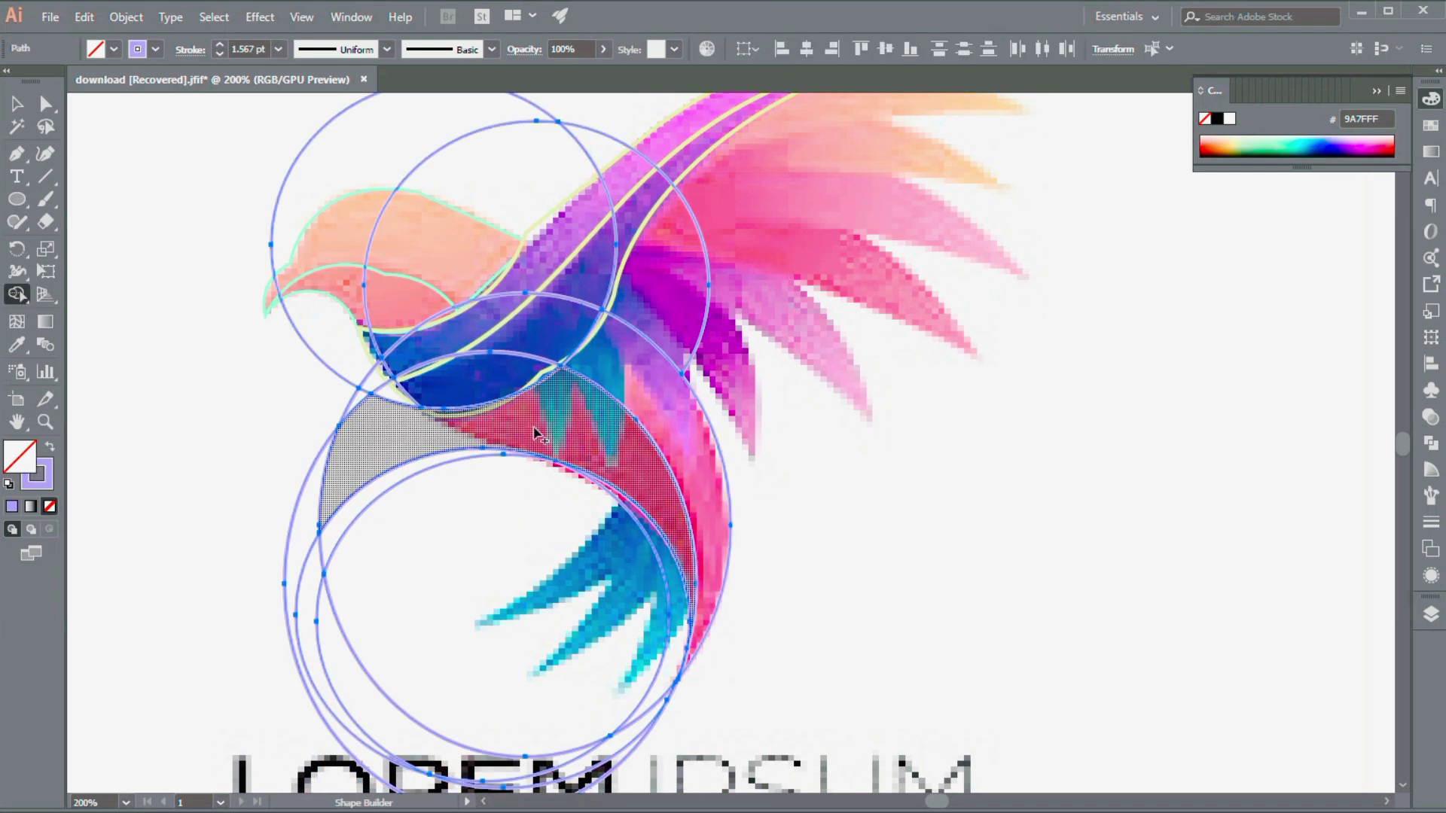
key("backslash")
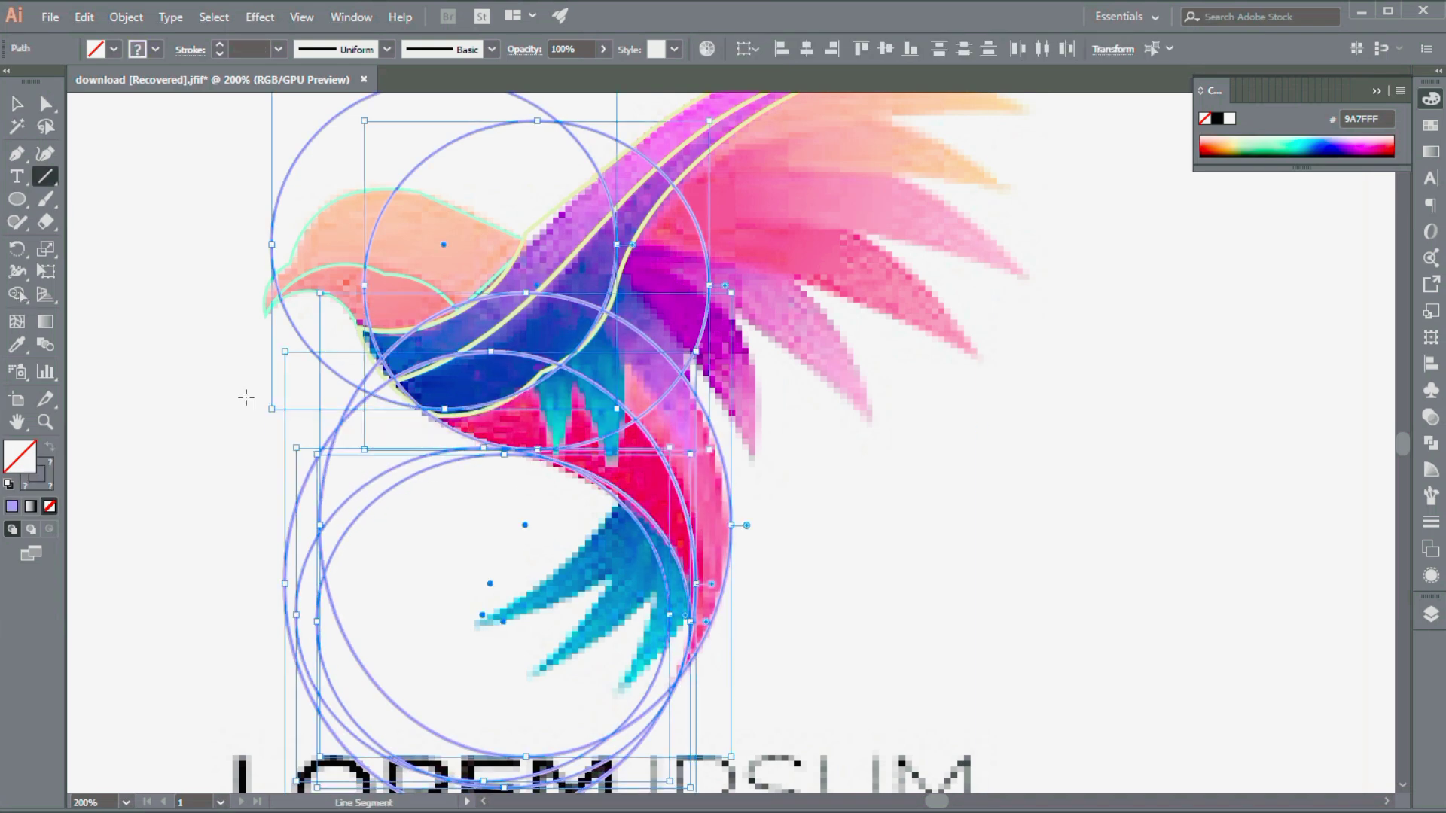
mouse_move(295, 377)
left_mouse_down()
mouse_move(419, 484)
mouse_move(684, 505)
left_mouse_up()
key("v")
Build the pink tail's regions from the purple ellipses and line with Shape Builder.
key("ctrl+a")
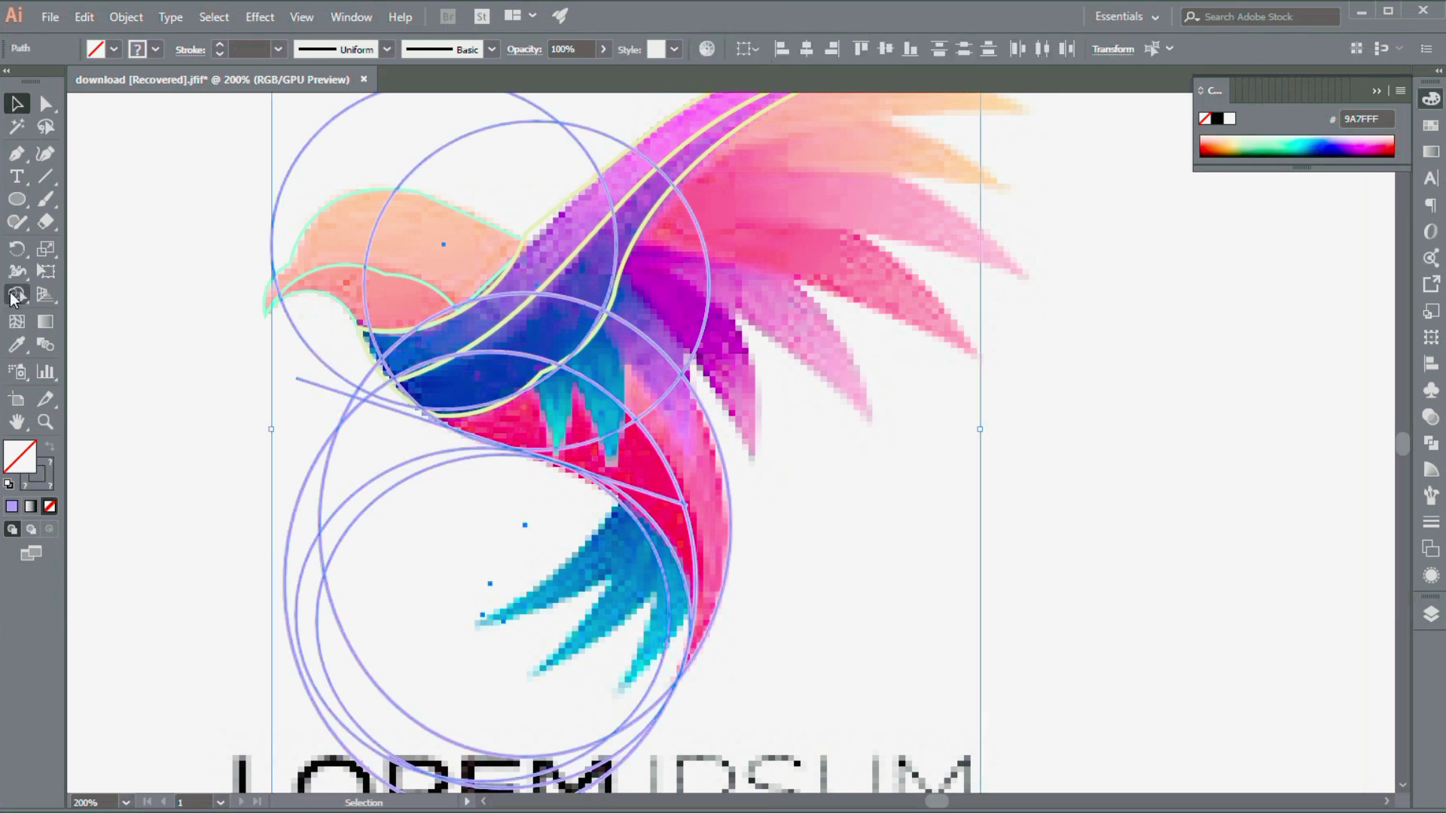
key("shift+m")
key("ctrl+shift+a")
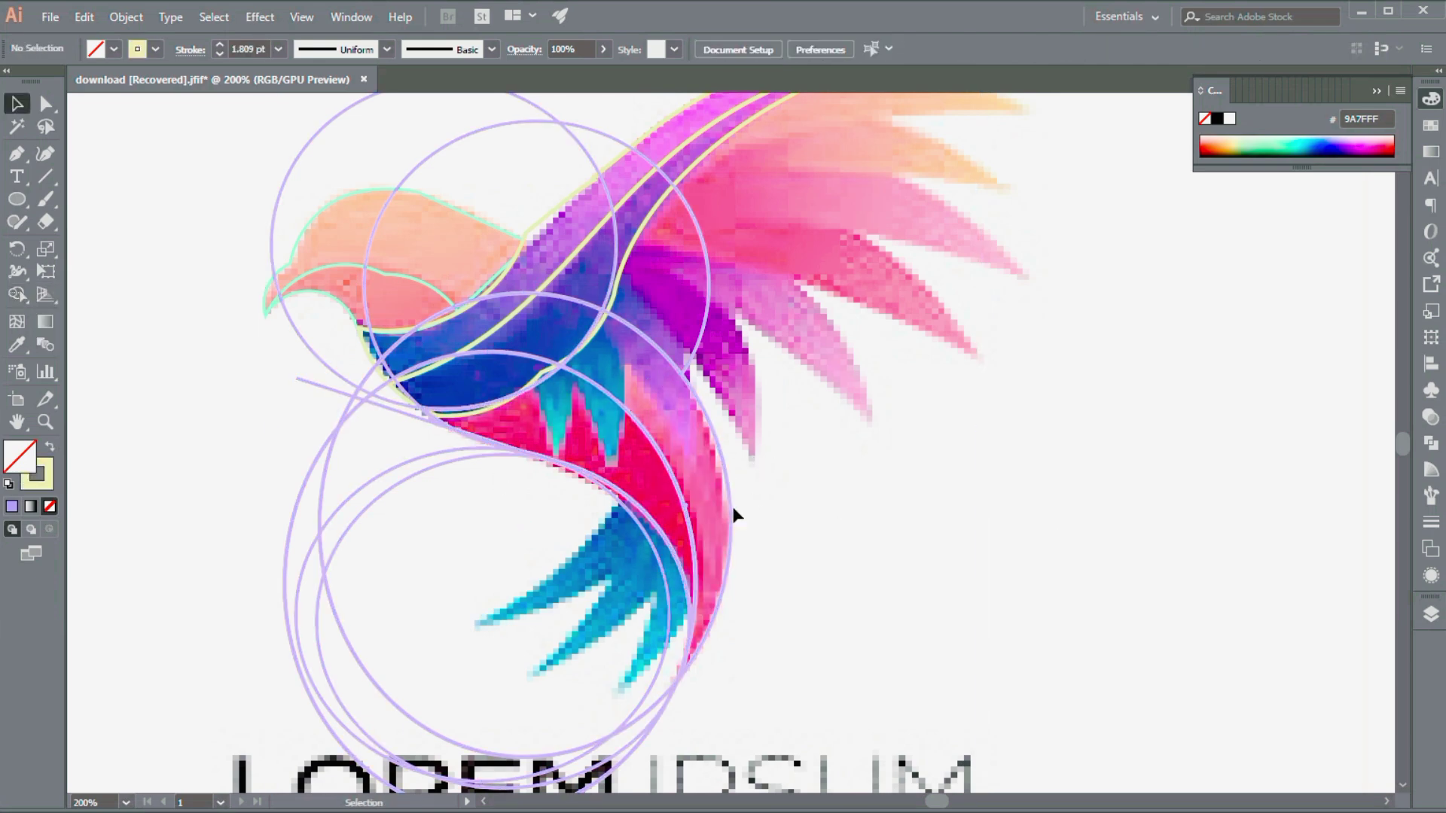
key("v")
key("ctrl+plus")
Delete the purple construction ellipses and line, keeping only the tail outlines.
left_click(647, 509)
left_click(440, 263)
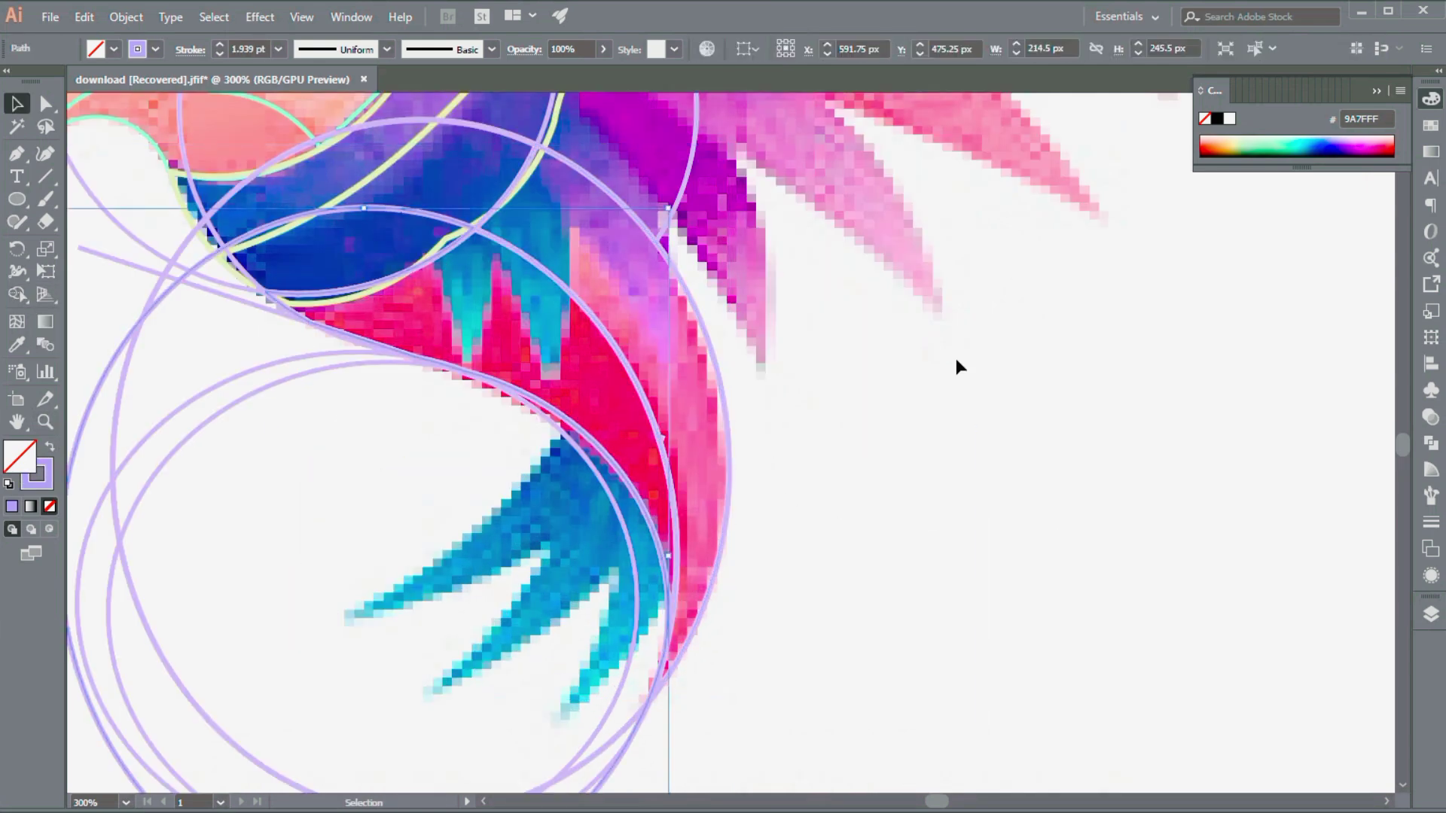
left_click(705, 330)
scroll(708, 331, "up", 3)
key("Delete")
scroll(700, 392, "down", 2)
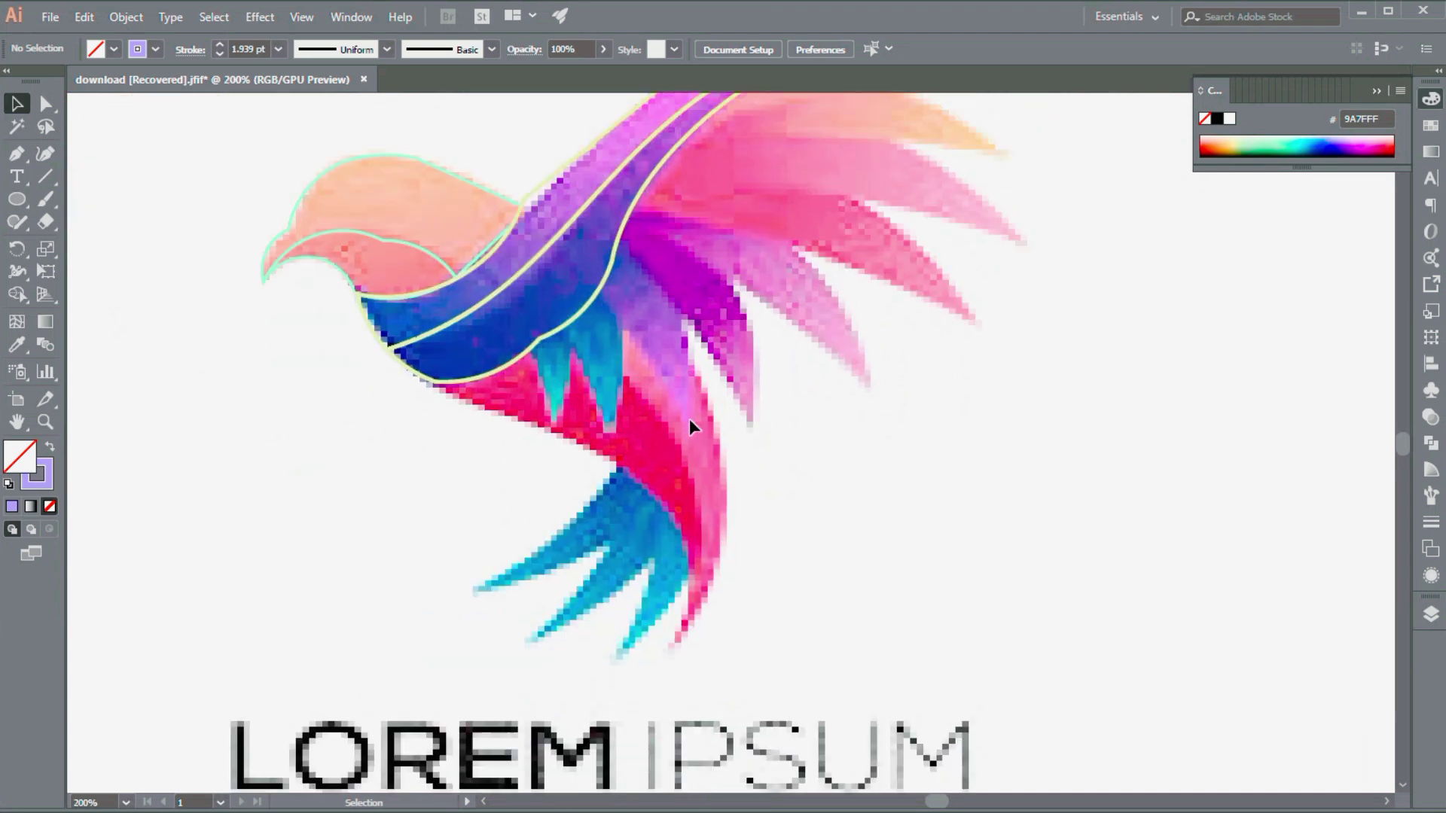
scroll(623, 339, "up", 2)
key("ctrl+z")
key("a")
key("ctrl+shift+a")
key("v")
Move the grouped tail outlines back over the pink tail of the reference bird.
left_click(912, 602)
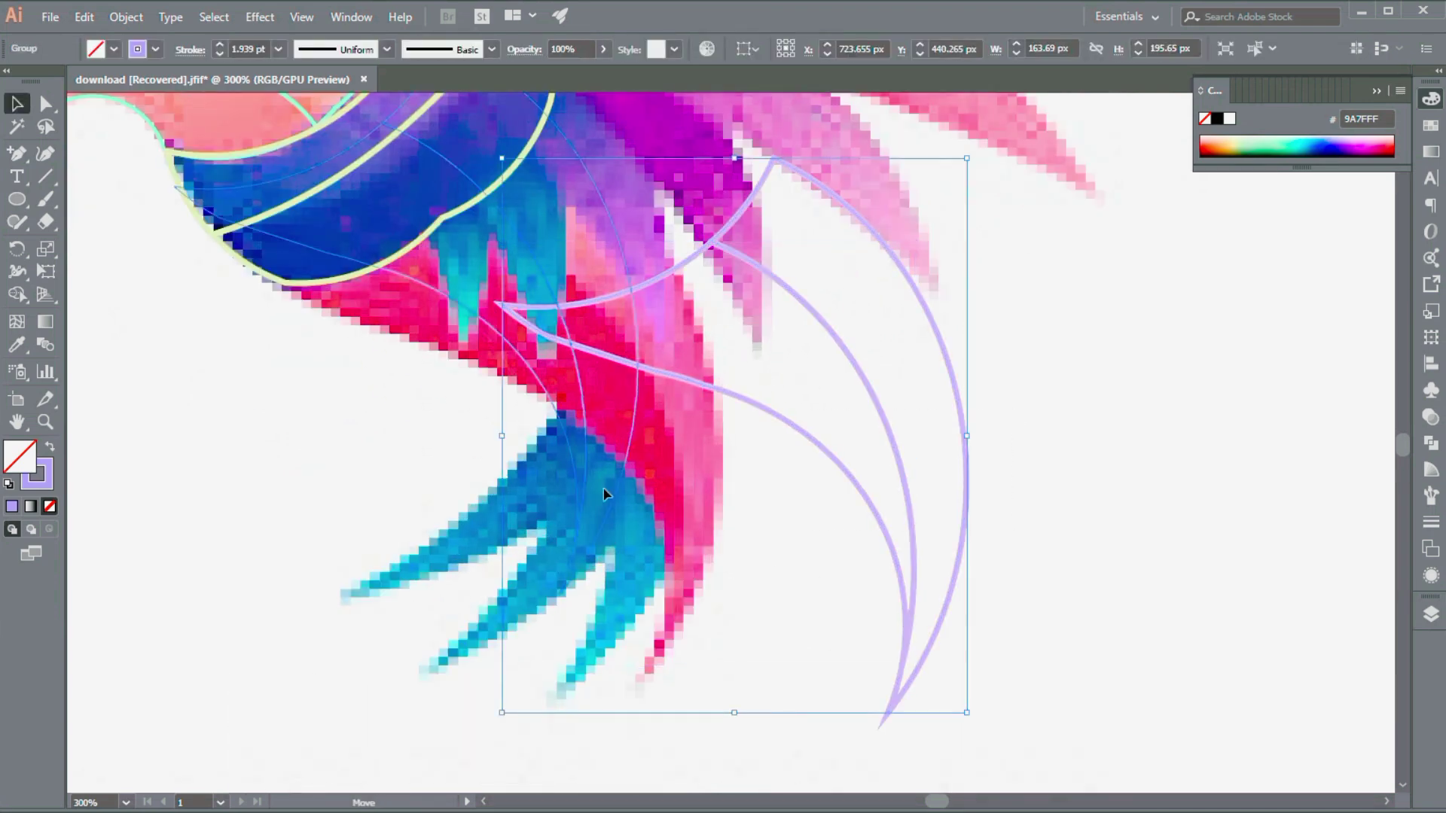
left_click_drag(912, 602, 671, 571)
left_click(771, 503)
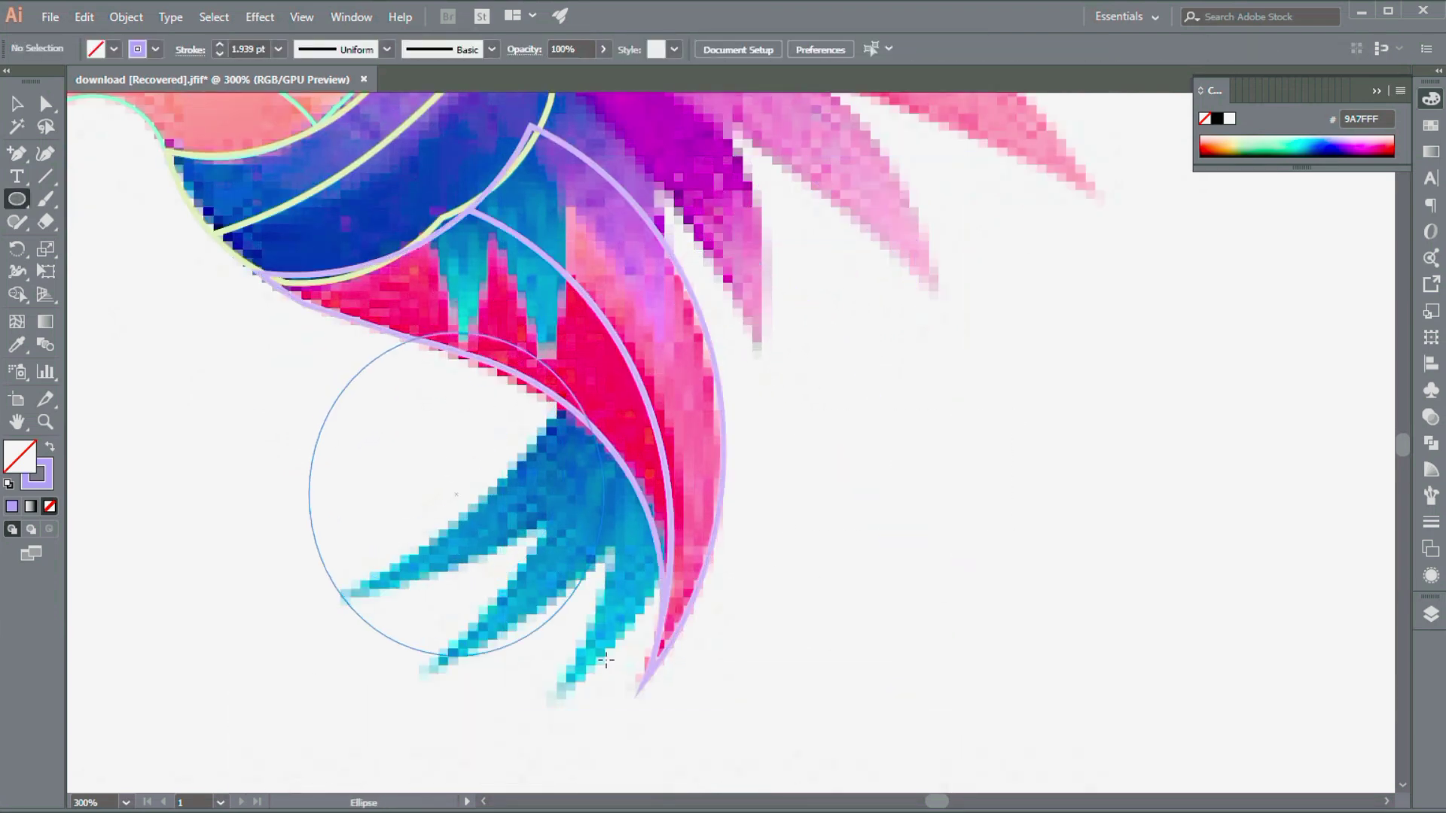
Draw a green-stroked (39E900) ellipse of 128.667 × 136.333 px around the blue tail feathers, matching their outer edge.
left_click_drag(606, 661, 639, 708)
left_click_drag(625, 602, 648, 597)
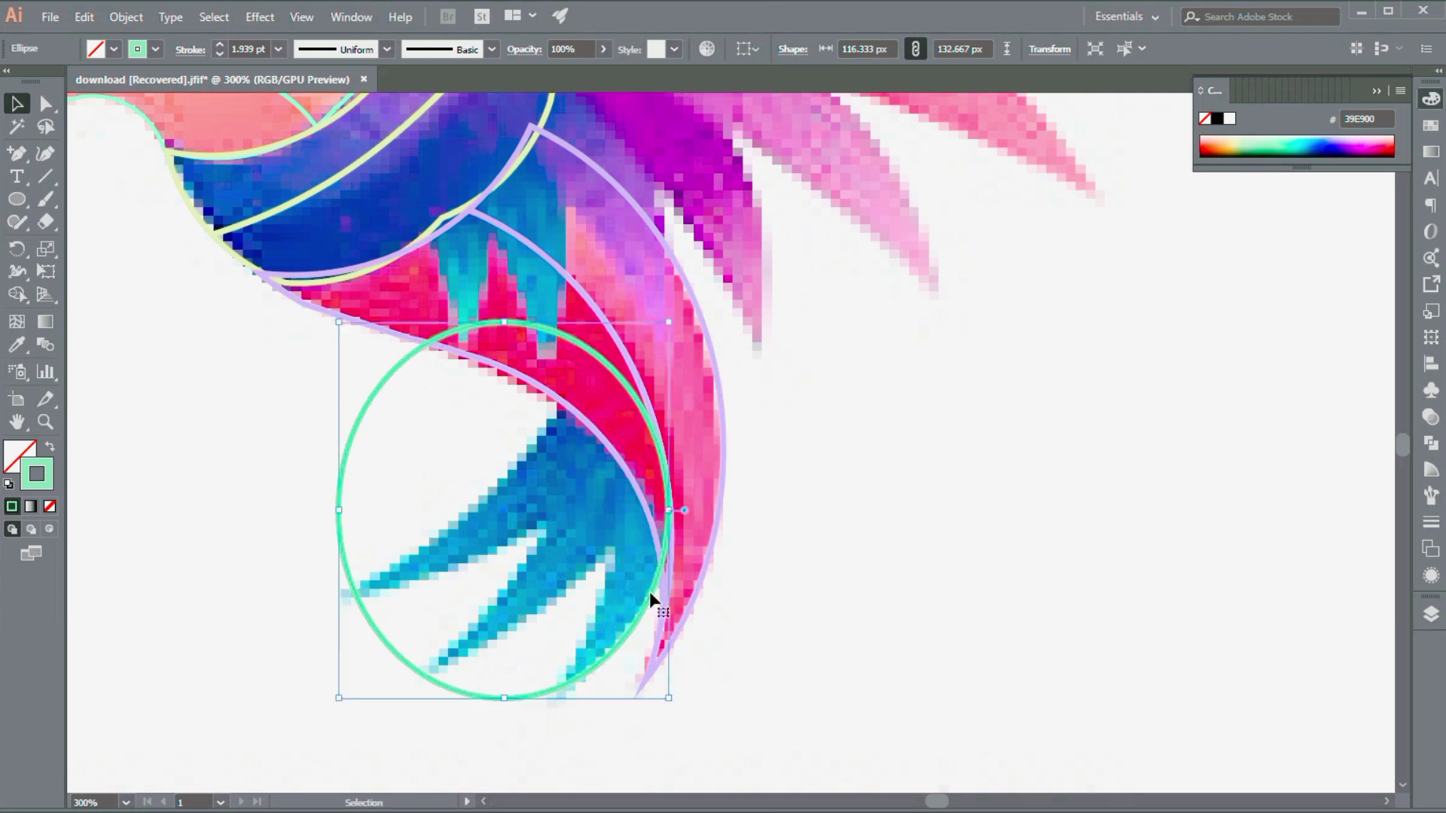
left_click_drag(333, 708, 300, 703)
left_click(591, 681)
left_click(609, 653)
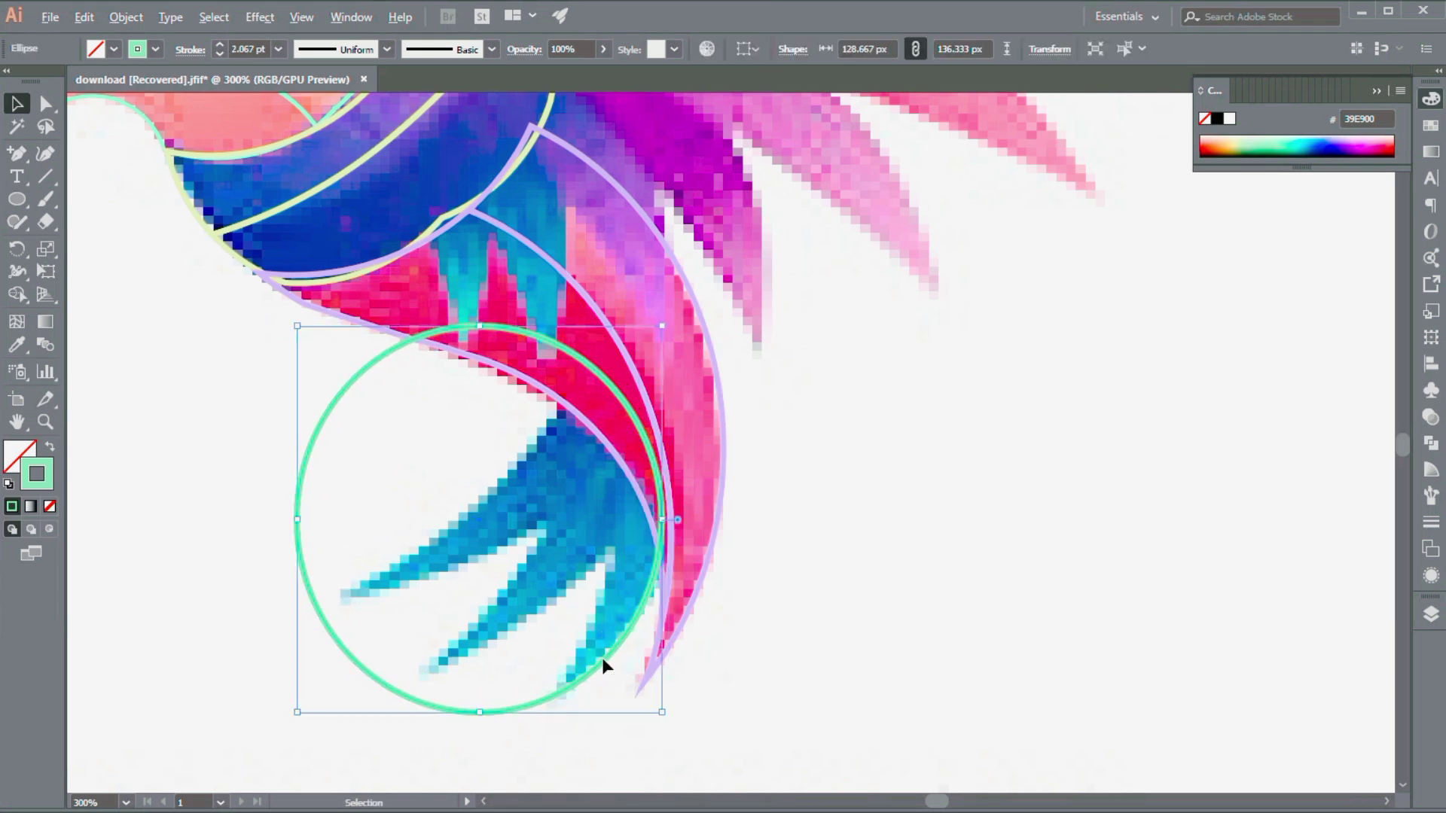
Duplicate the green ellipse, then enlarge and rotate the copies to follow the edges of the upper blue tail feathers.
left_click_drag(602, 658, 574, 574, "alt")
left_click_drag(270, 628, 183, 662)
mouse_move(642, 678)
left_mouse_down()
mouse_move(631, 689)
mouse_move(591, 598)
mouse_move(278, 716)
mouse_move(200, 766)
left_mouse_up()
left_click_drag(604, 541, 547, 450, "alt")
mouse_move(144, 668)
left_mouse_down()
mouse_move(226, 681)
mouse_move(148, 507)
mouse_move(218, 697)
left_mouse_up()
Add more rotated copies of the green ellipse to match the inner edges of the remaining blue tail feathers.
left_click(511, 499)
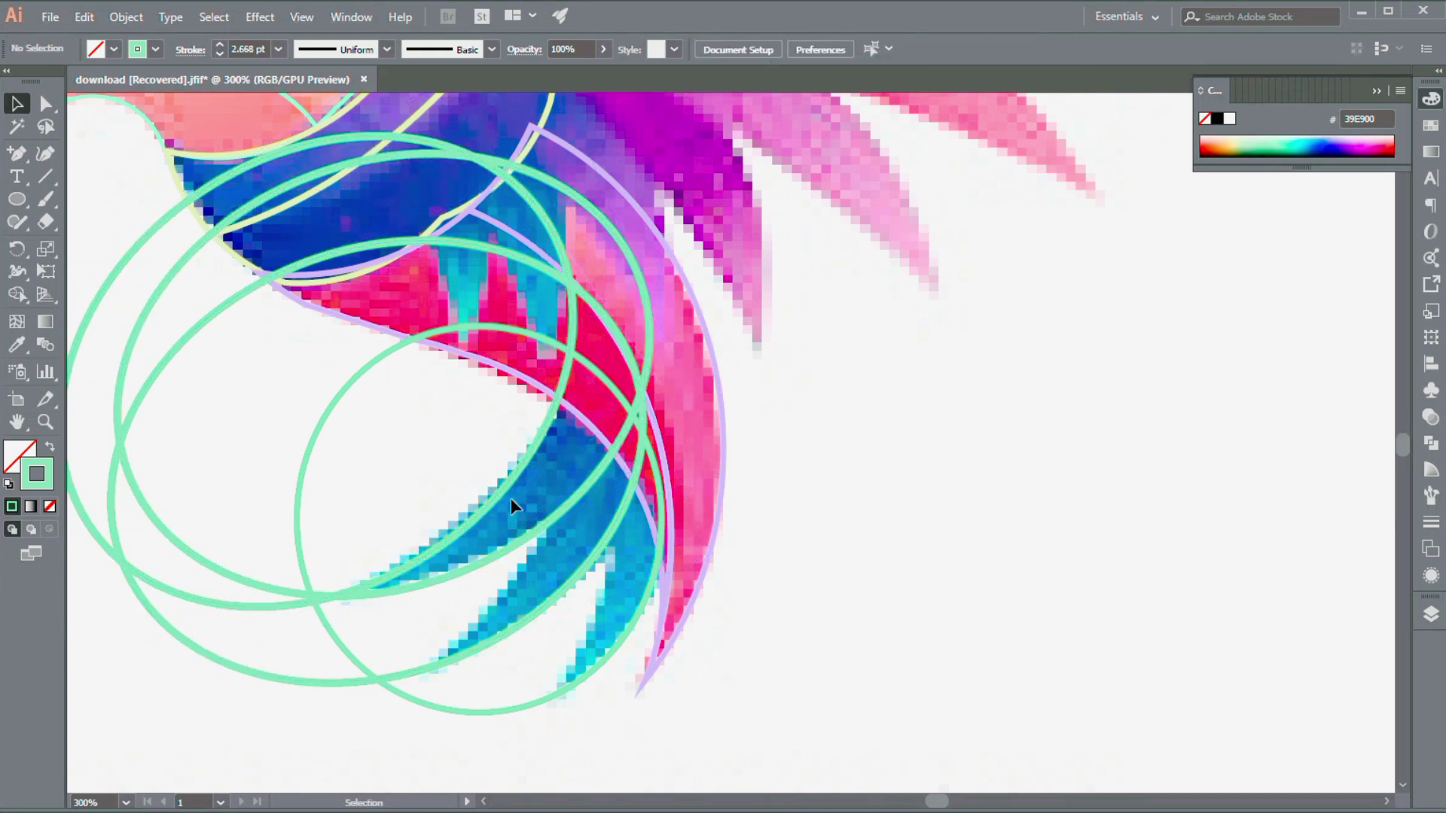
left_click(522, 571)
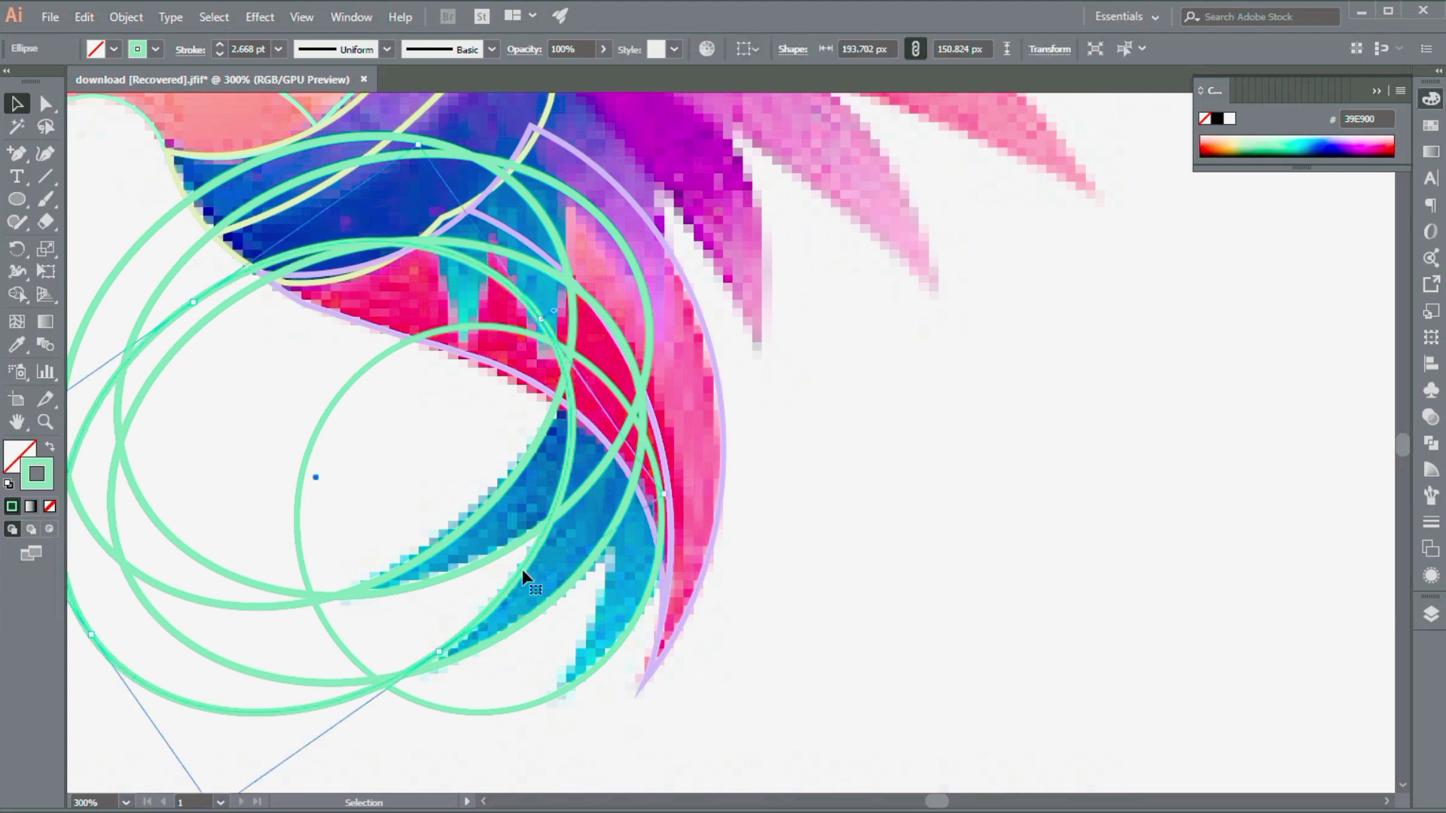
left_click_drag(103, 633, 573, 719)
left_click(721, 689)
key("ctrl+a")
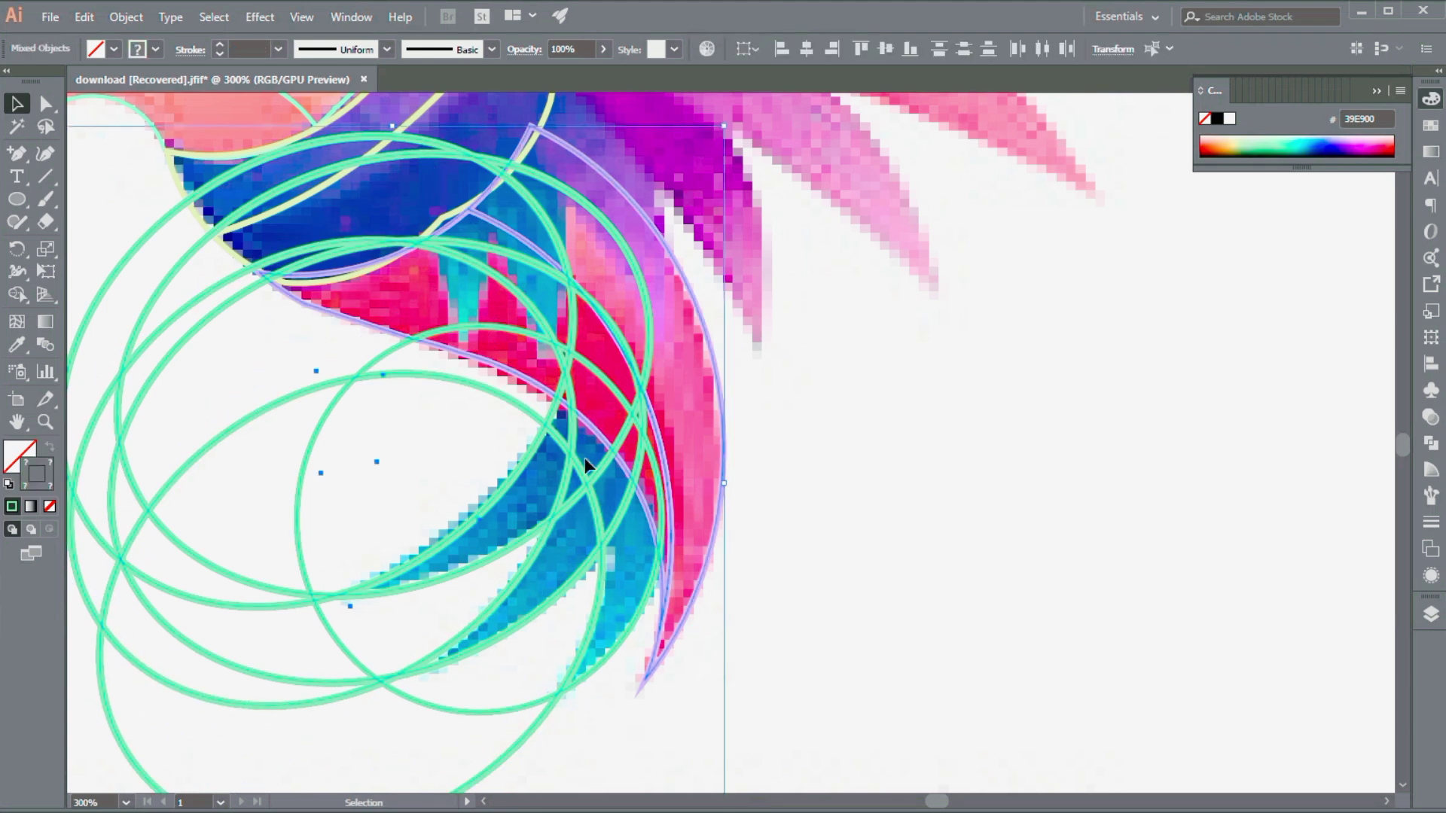
left_click(652, 576)
Merge the regions inside the green ellipses into separate blue feather shapes with Shape Builder.
key("ctrl+a")
key("shift+m")
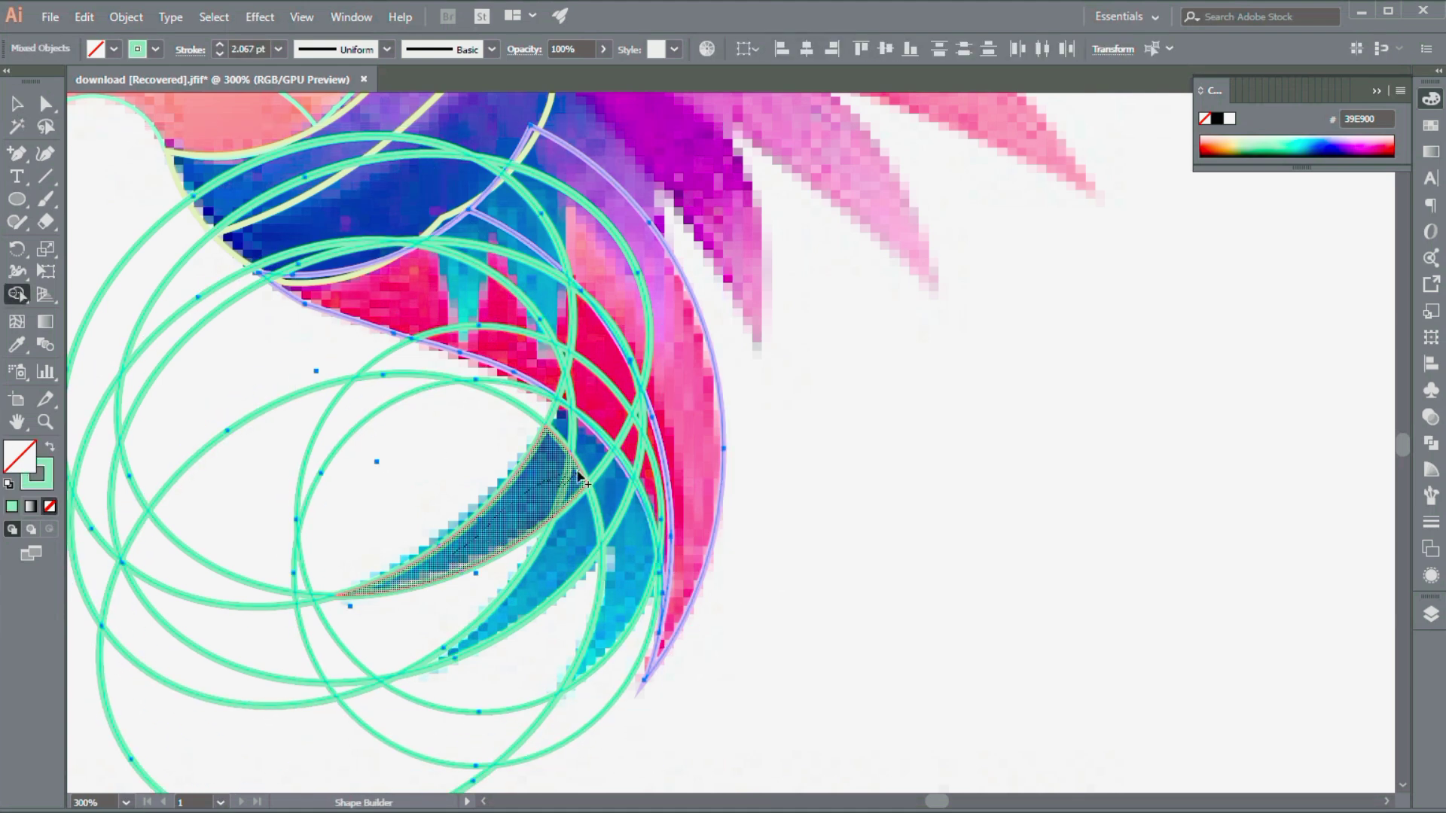
left_click(611, 553)
key("v")
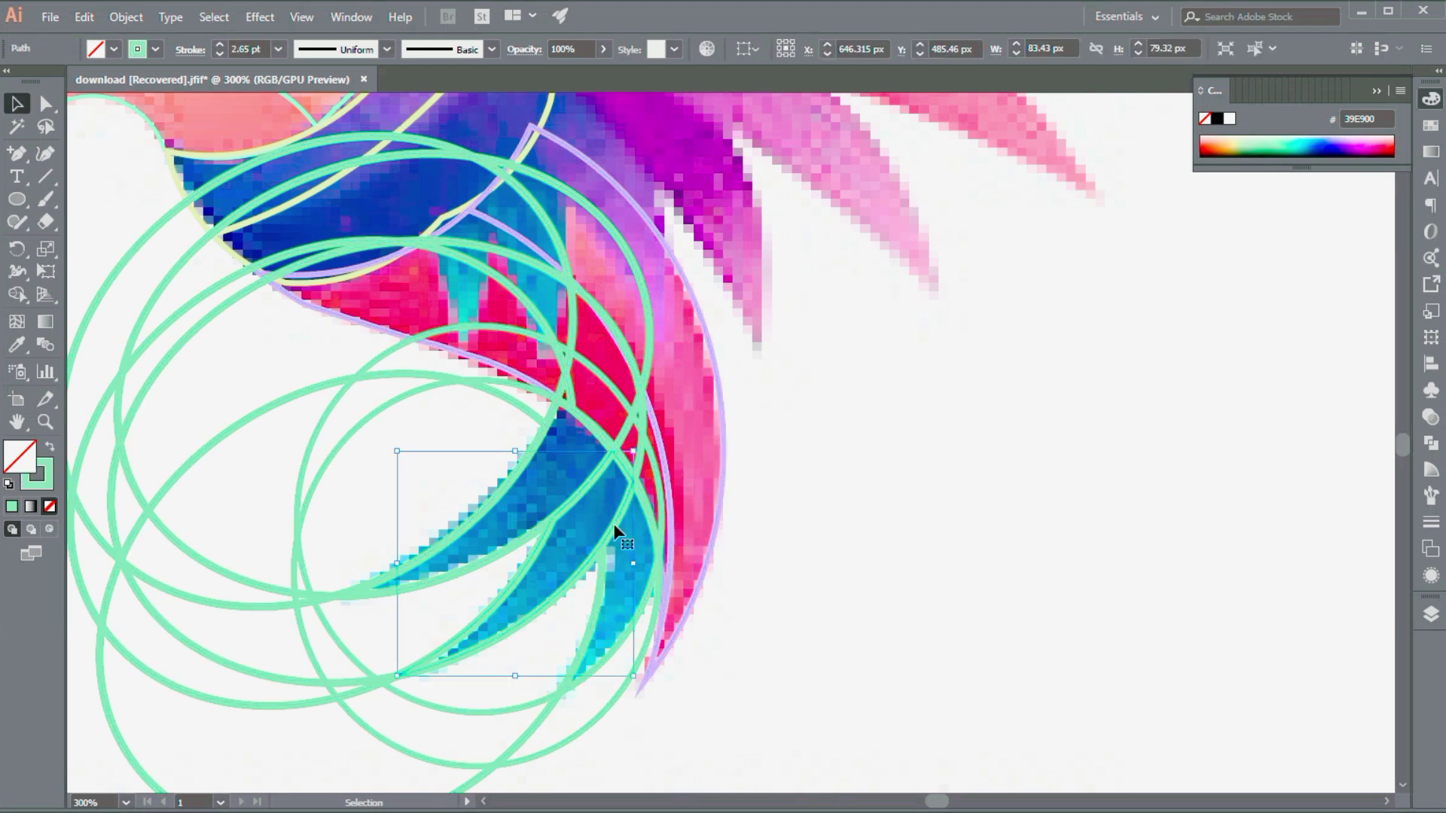
Separate the green feather outlines from the construction ellipses and position them over the blue tail feathers.
left_click(651, 595)
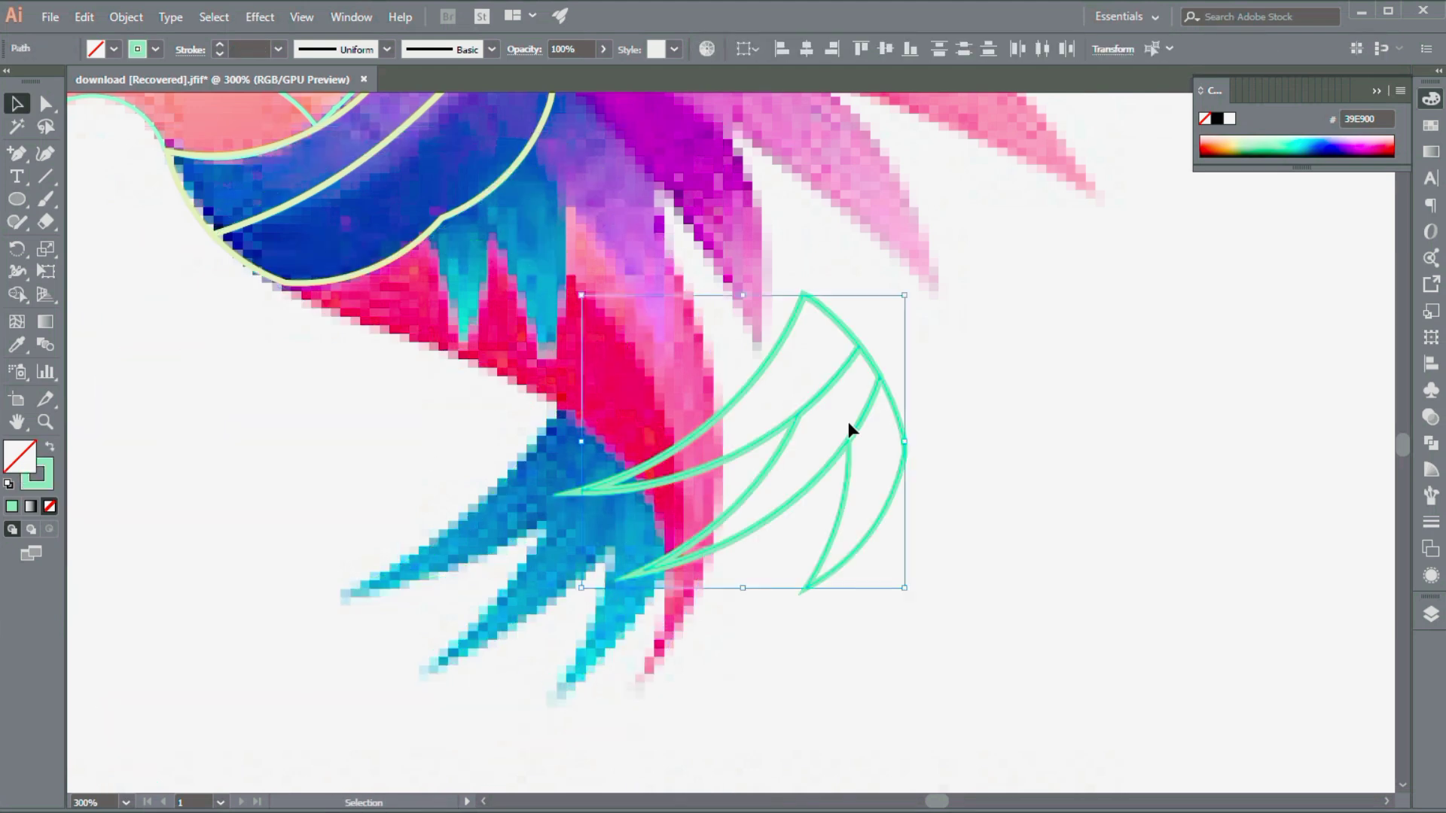
left_click_drag(849, 427, 488, 619)
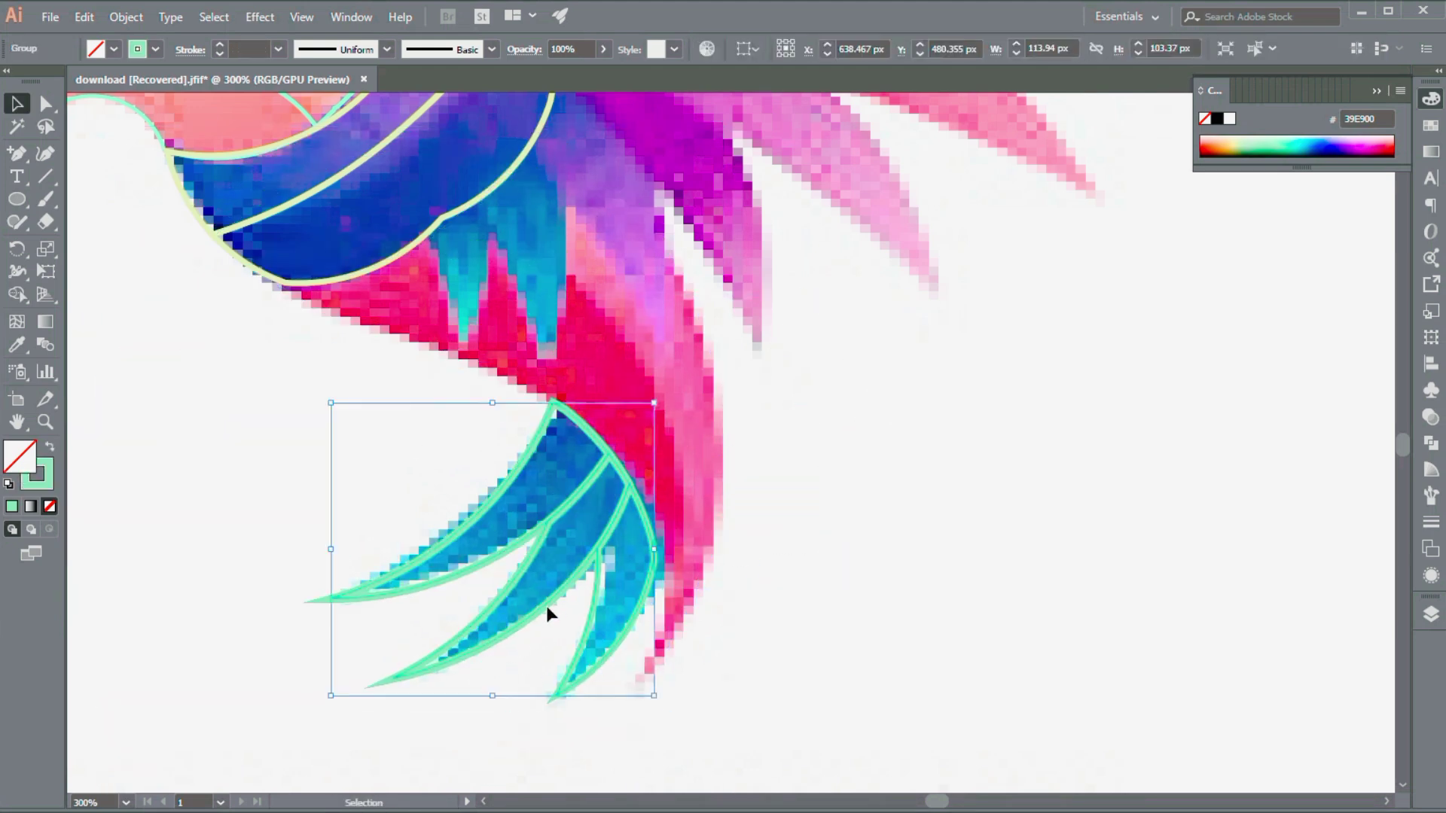
left_click(850, 574)
scroll(850, 574, "up", 2)
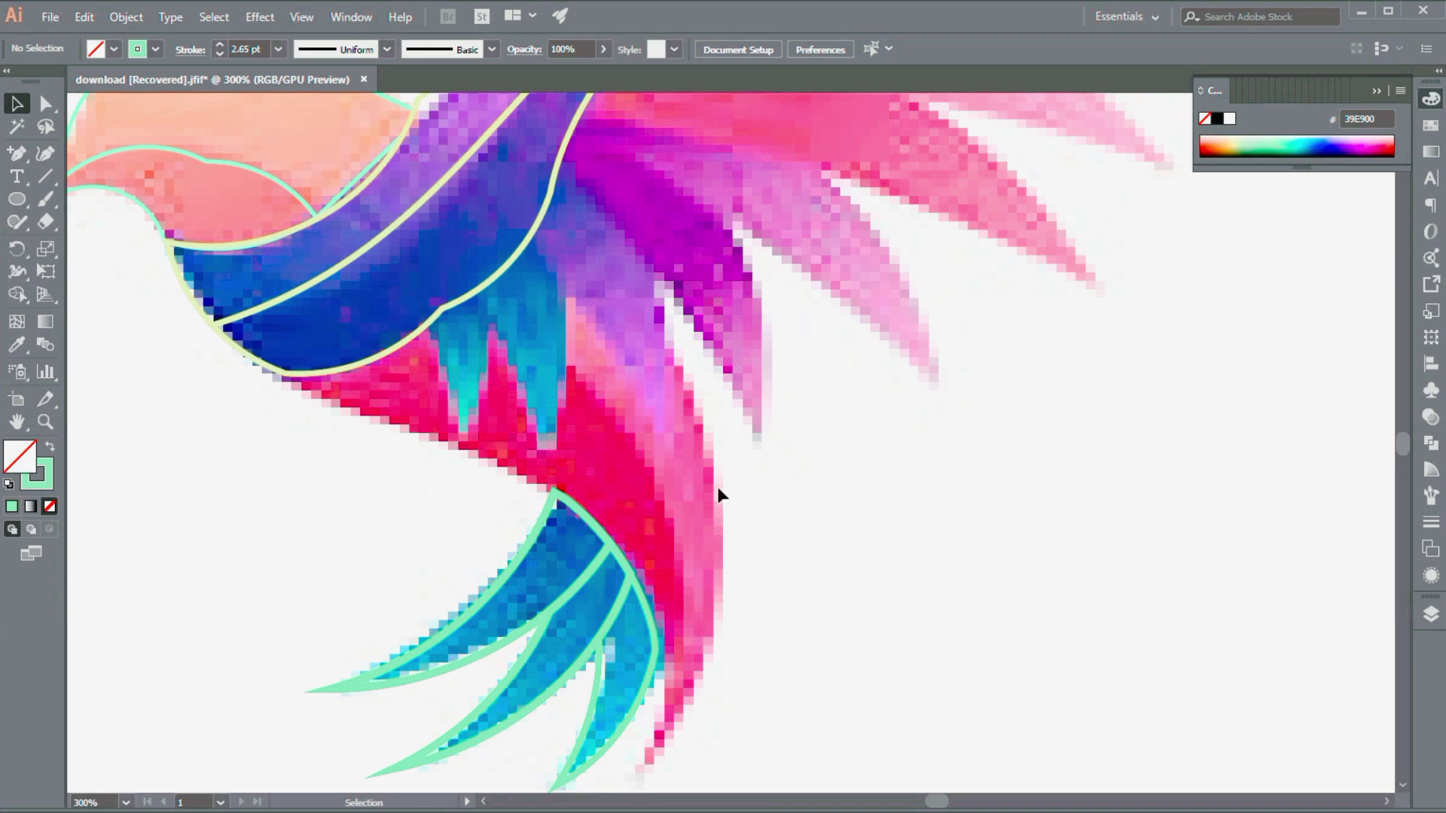
Undo the last change and place the green feather outlines back over the blue tail feathers.
key("ctrl+z")
left_click(646, 696)
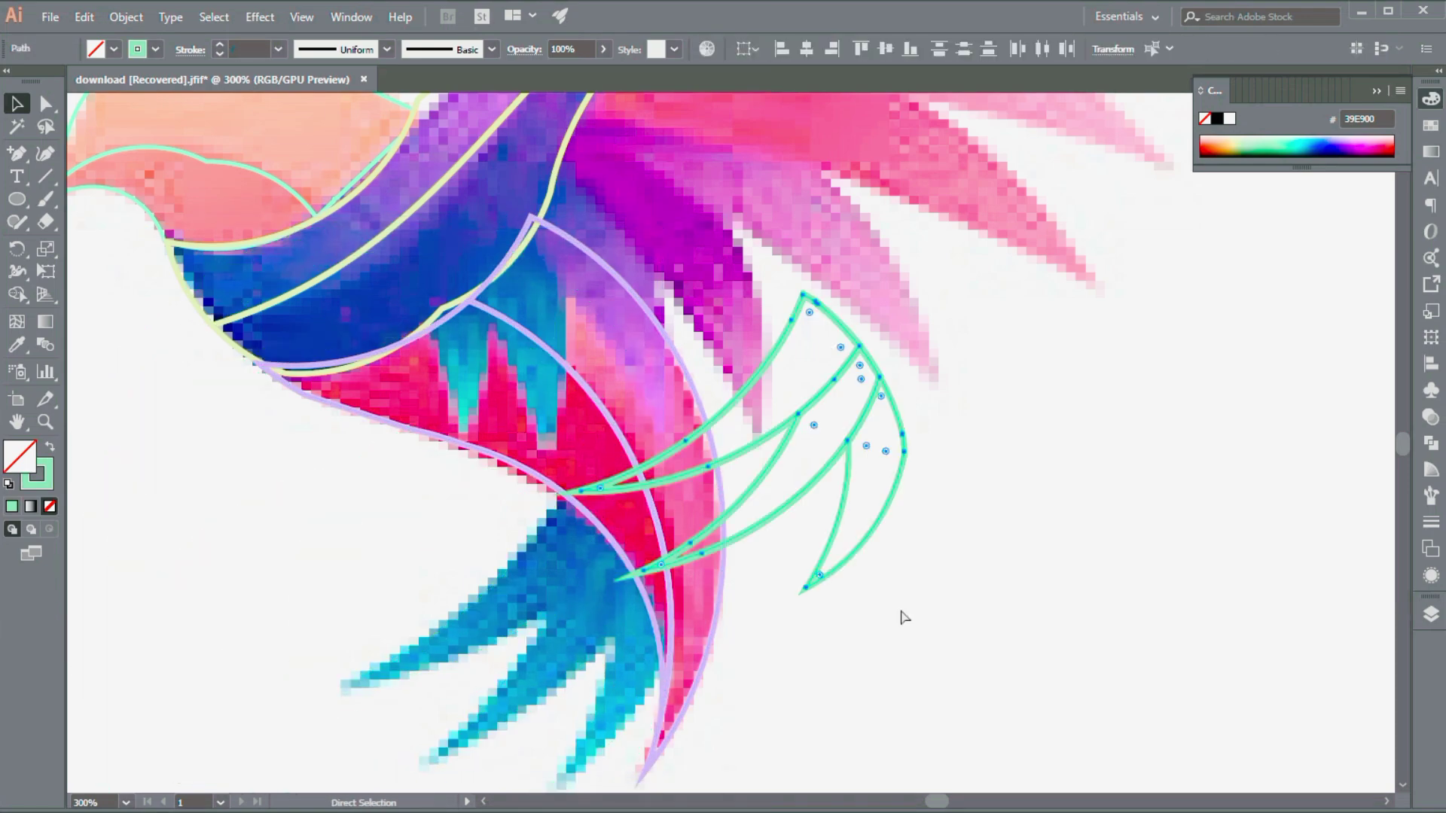
left_click_drag(901, 613, 574, 677)
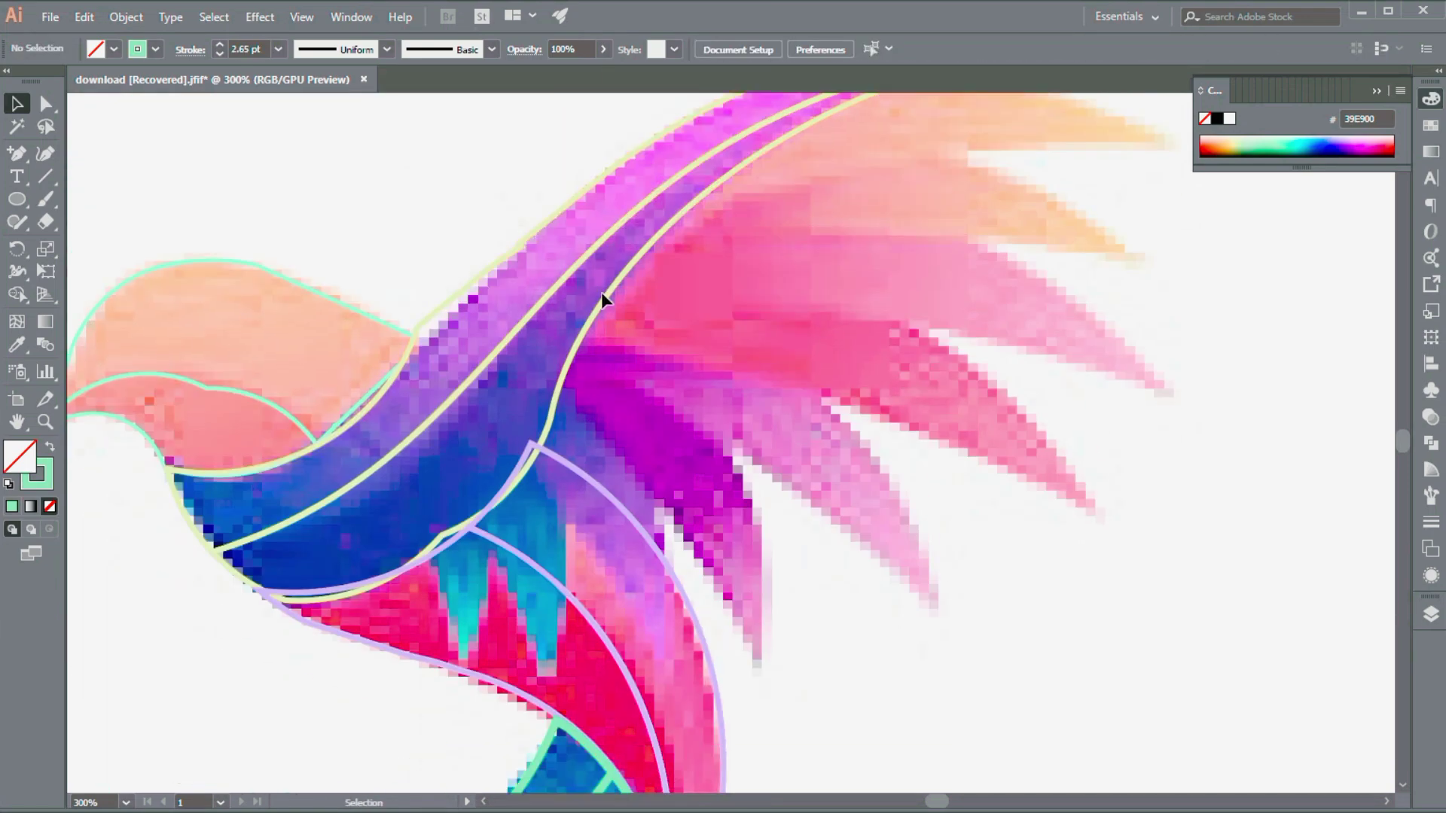
Trace all the wing feathers with one green zigzag path of straight segments between the feather tips and the wing's inner edge.
key("ctrl+minus")
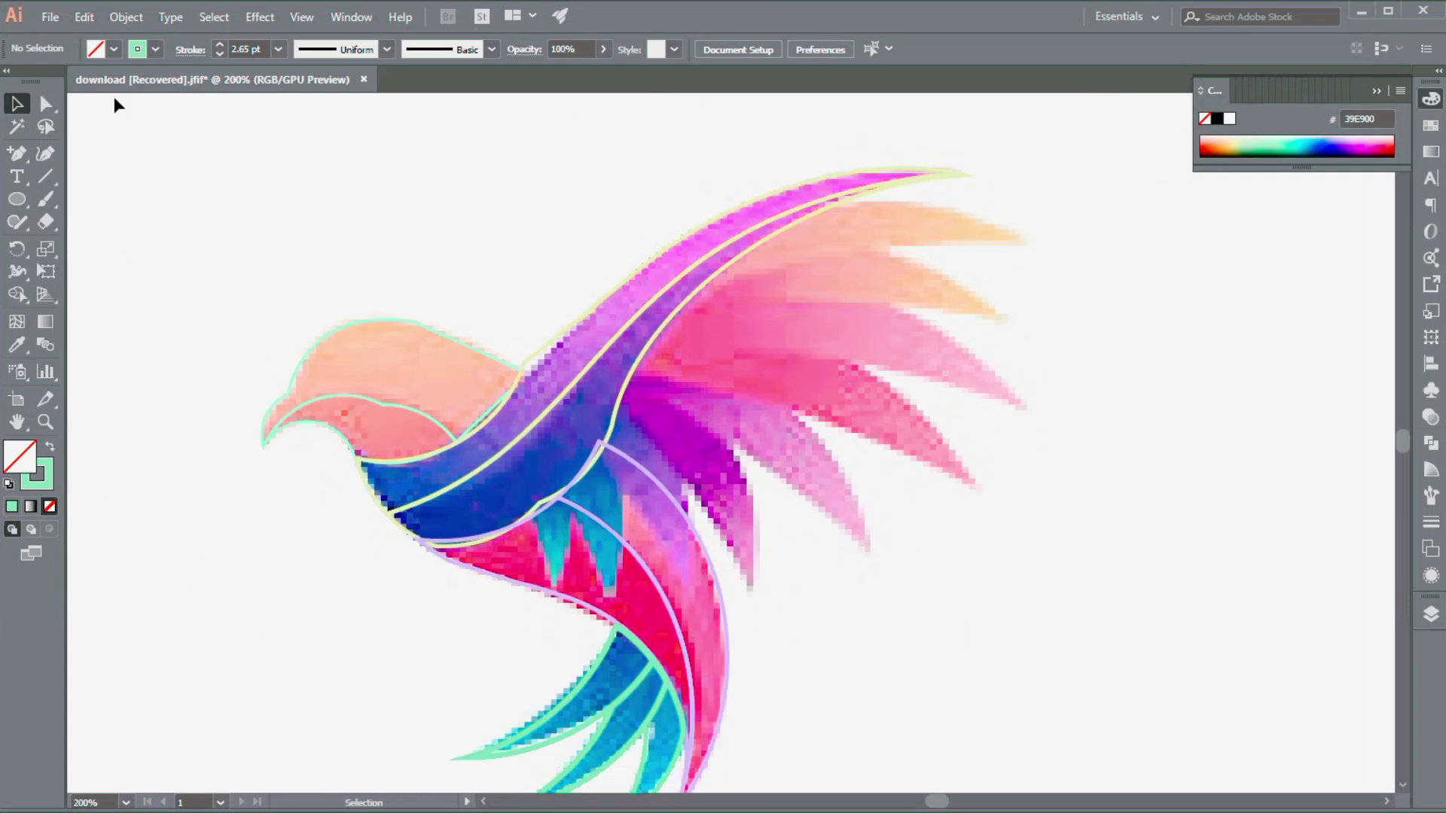
key("p")
left_click(958, 176)
left_click(649, 343)
left_click(418, 540)
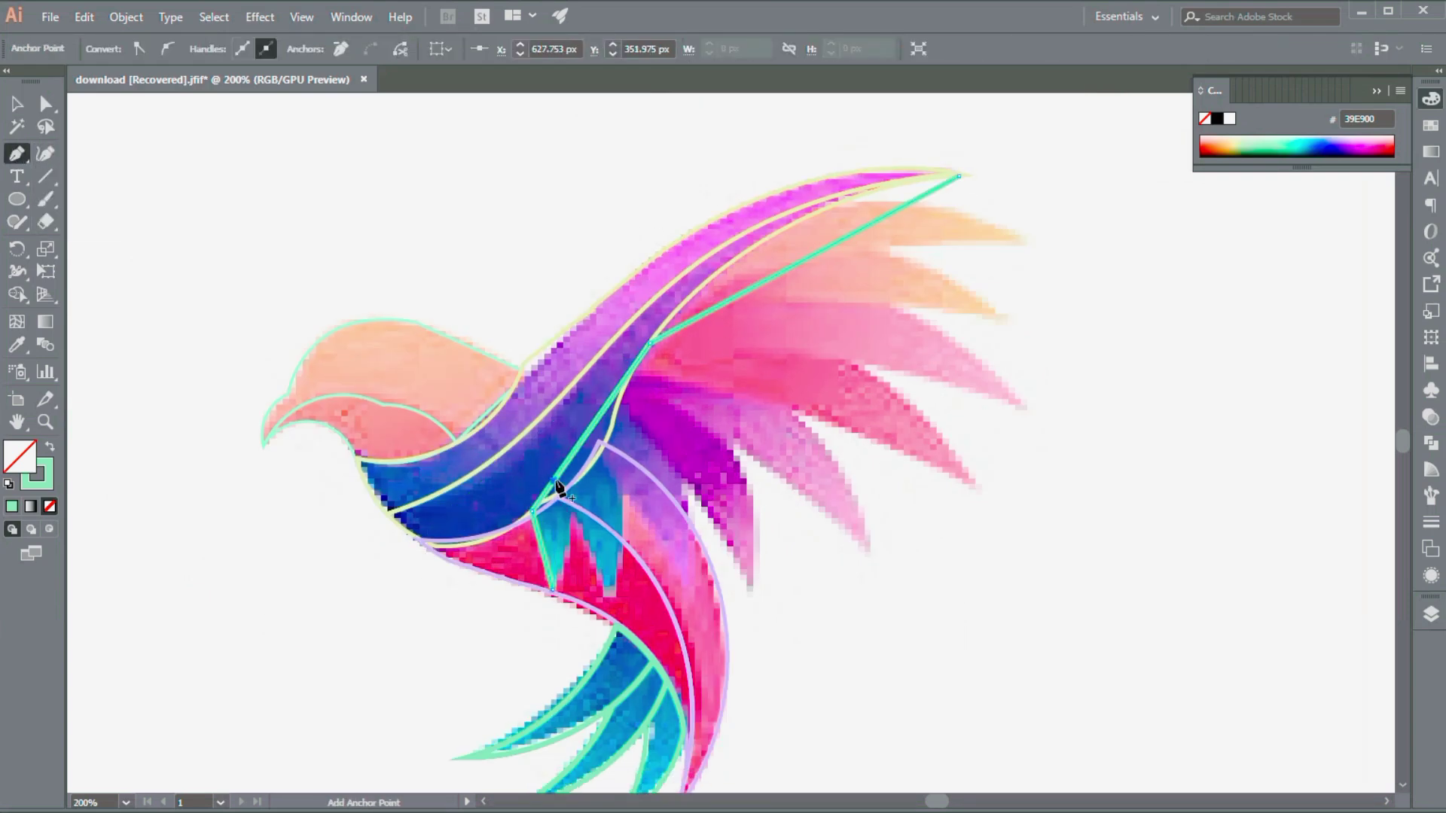
key("ctrl+z")
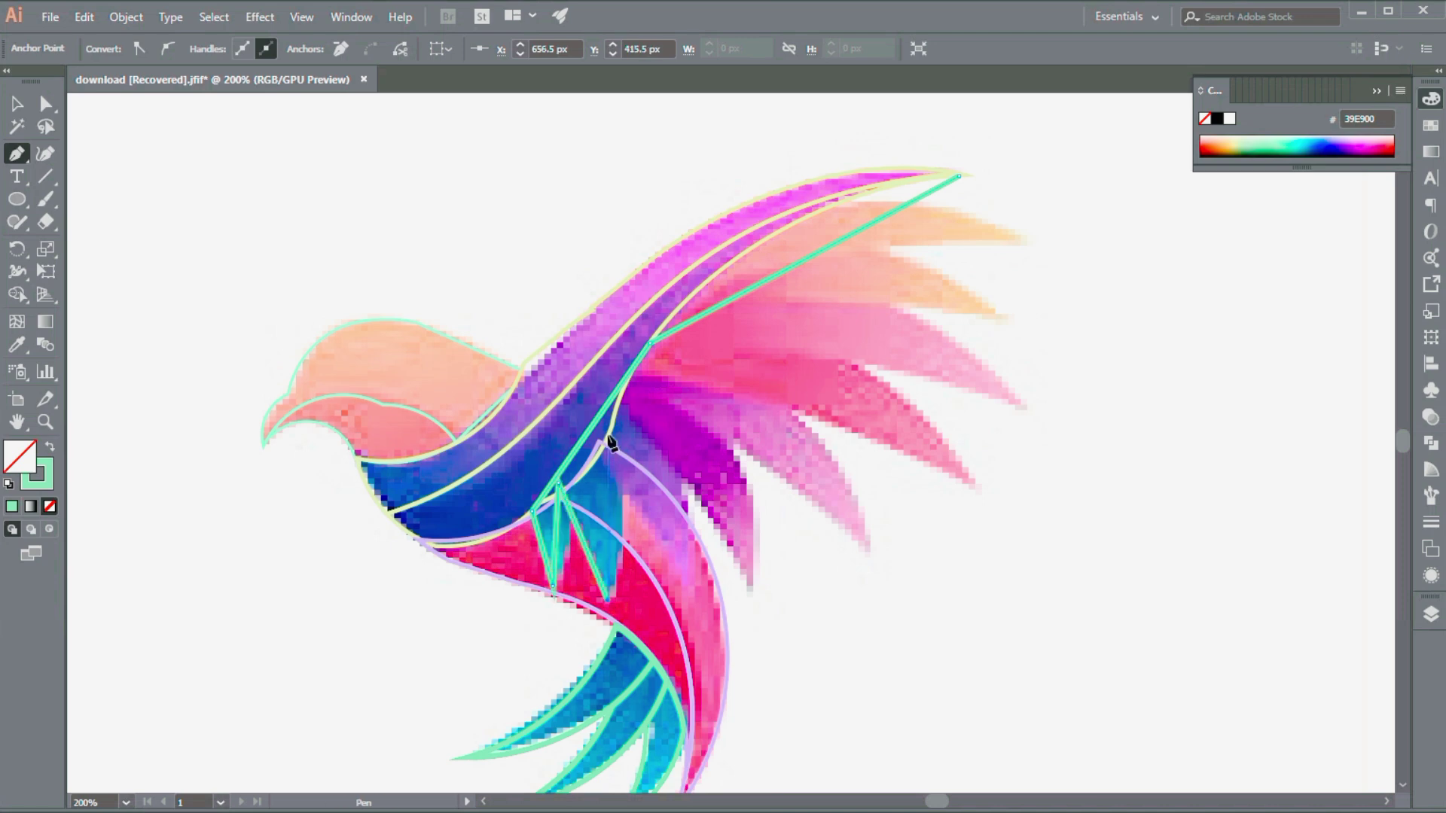
left_click(622, 410)
left_click(750, 587)
left_click(629, 392)
left_click(866, 549)
left_click(637, 371)
left_click(981, 490)
left_click(841, 359)
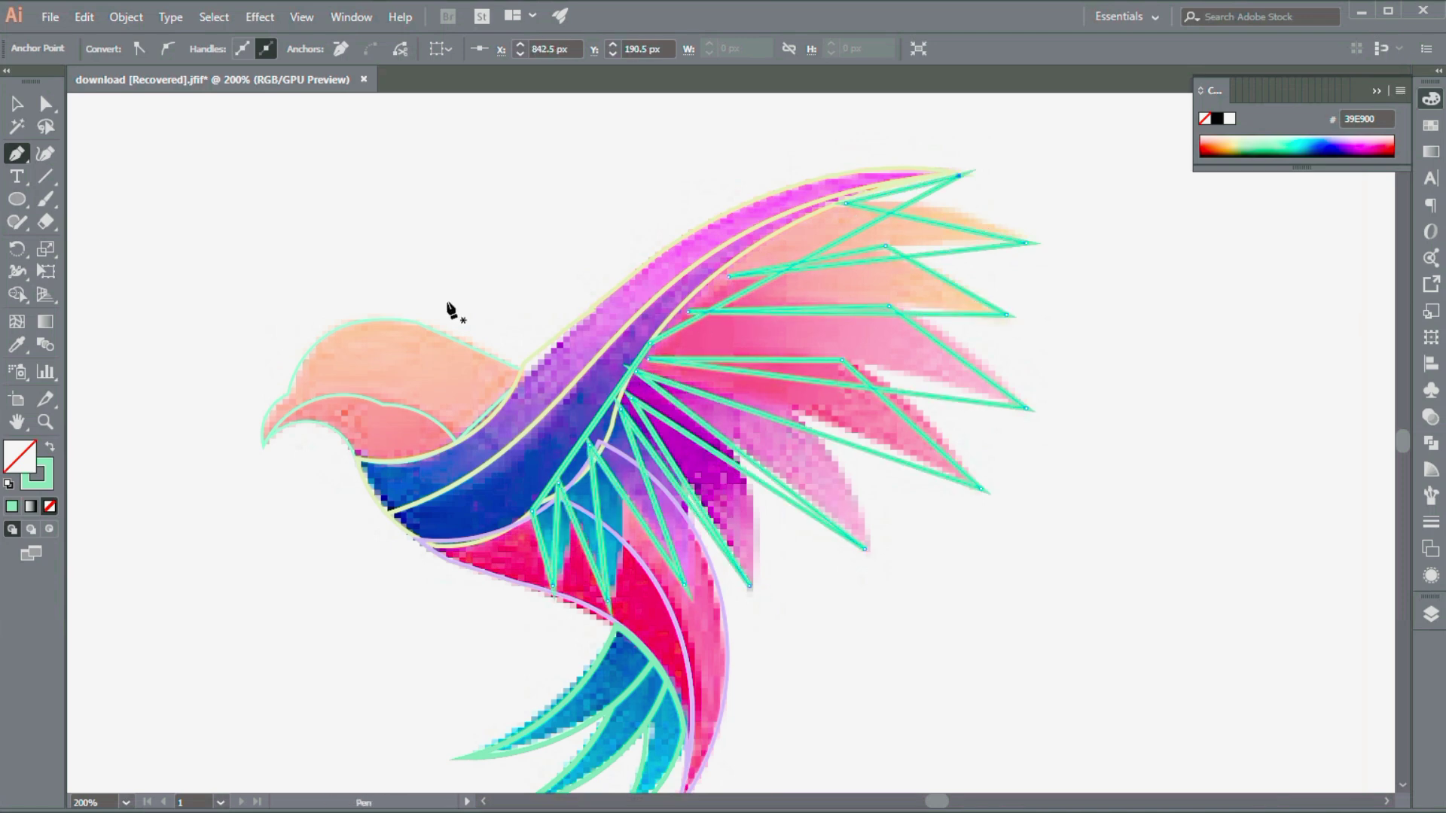
Bend the zigzag path's segments with the Curvature tool to follow the feather edges and extend their inner ends to the wing edge.
key("shift+grave")
left_click(745, 251)
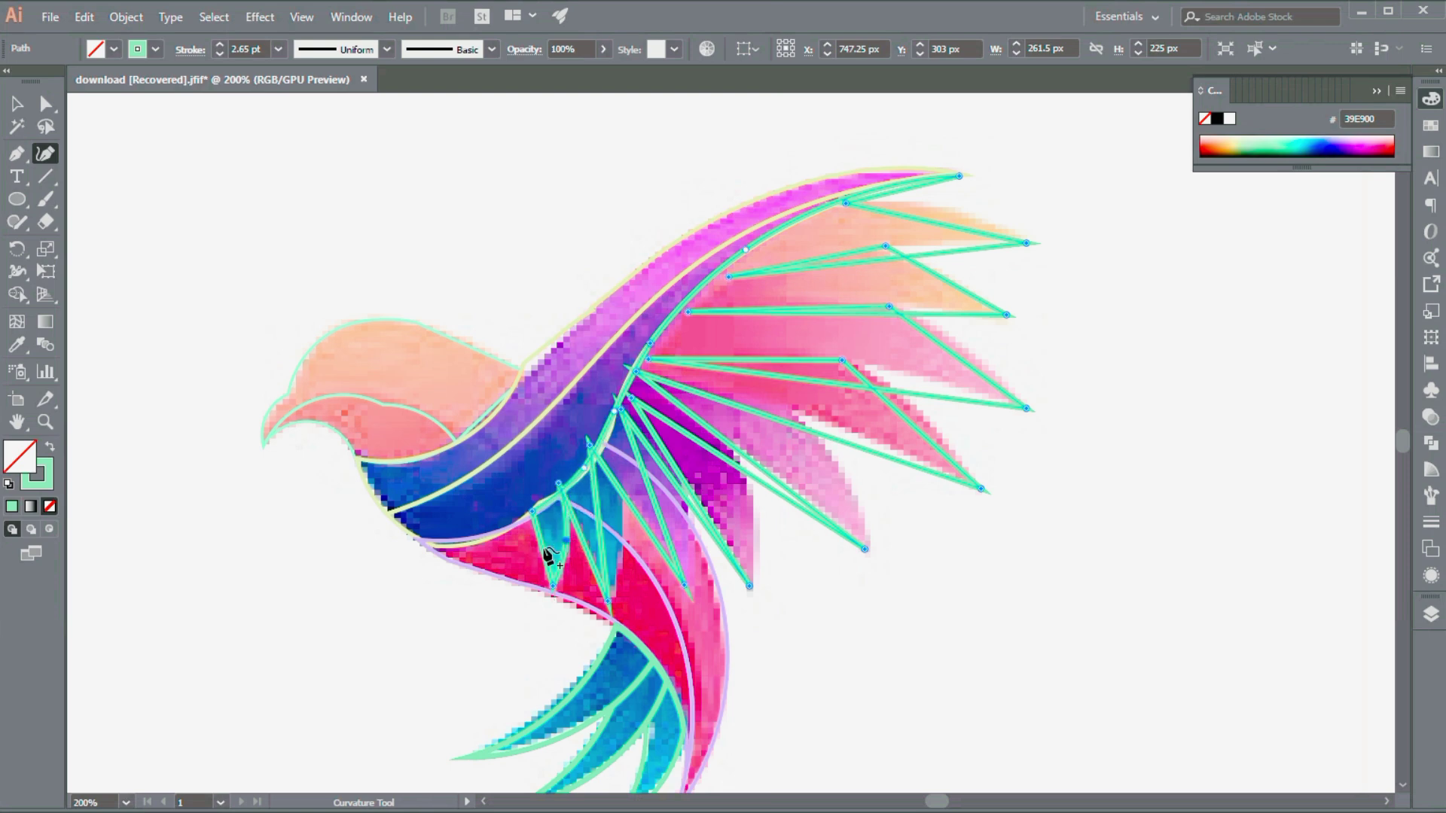
left_click(934, 204)
left_click(905, 248)
left_click(928, 265)
left_click(921, 306)
left_click(955, 338)
left_click(863, 363)
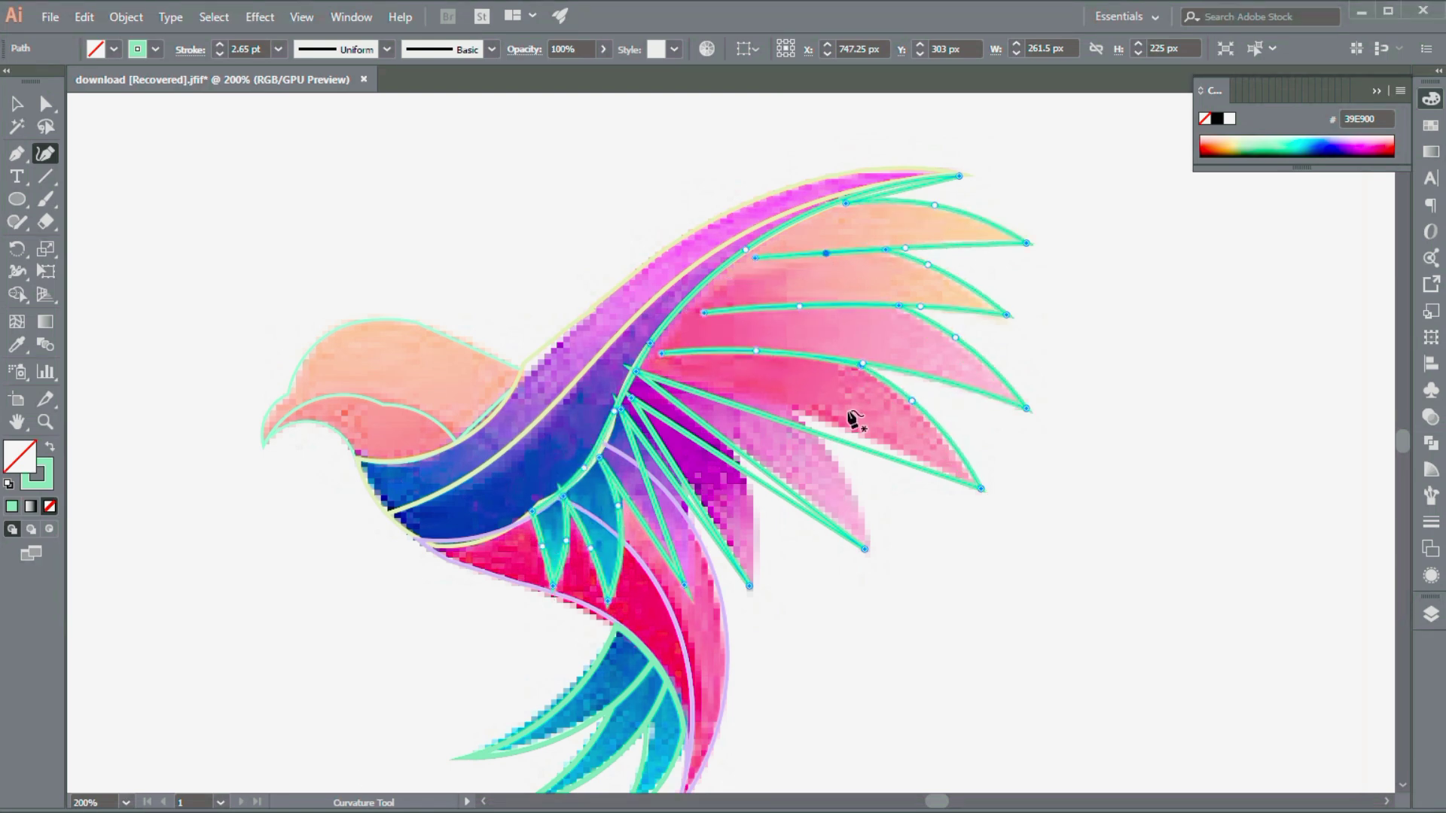
left_click(828, 419)
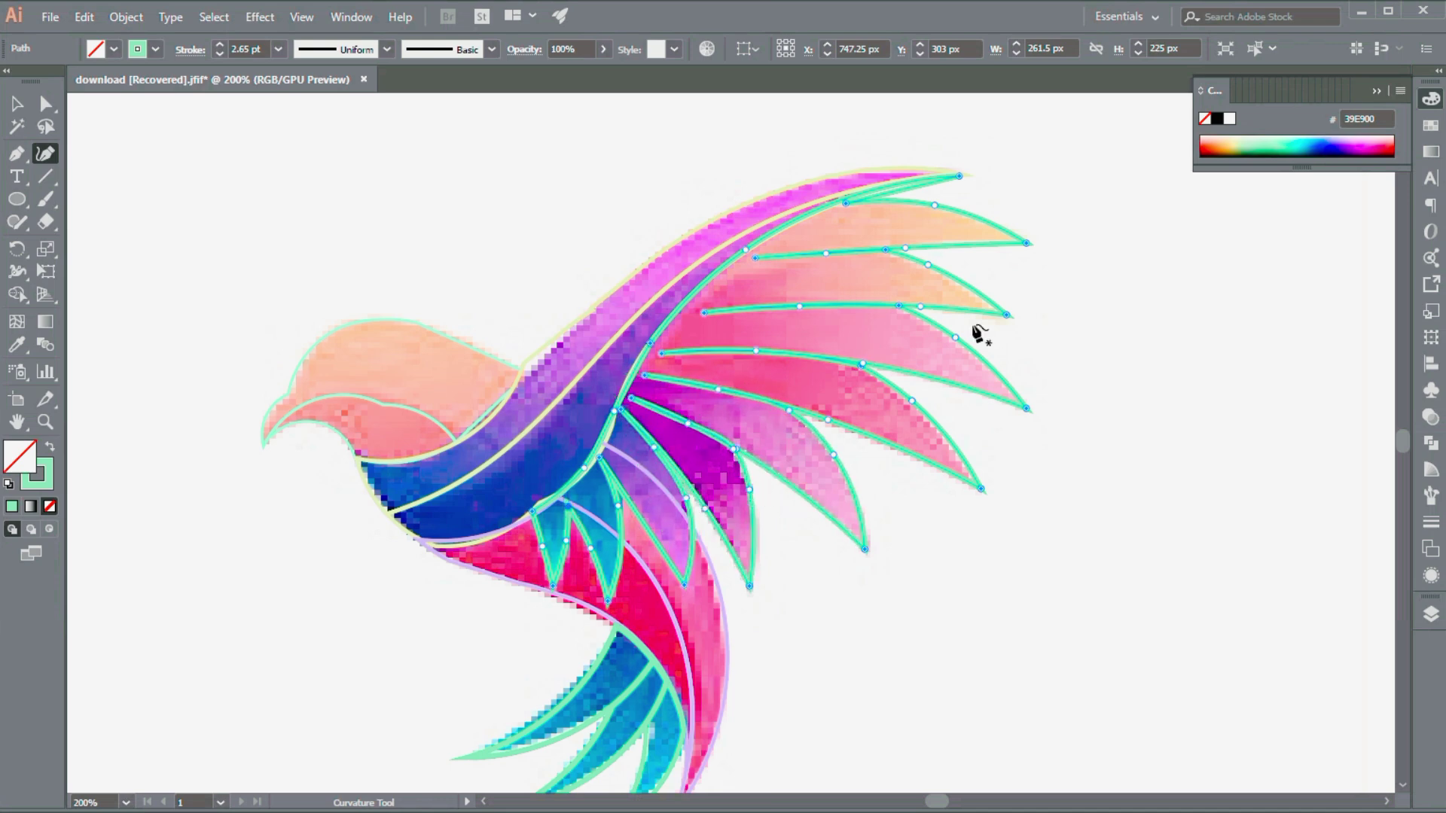
scroll(842, 364, "down", 2)
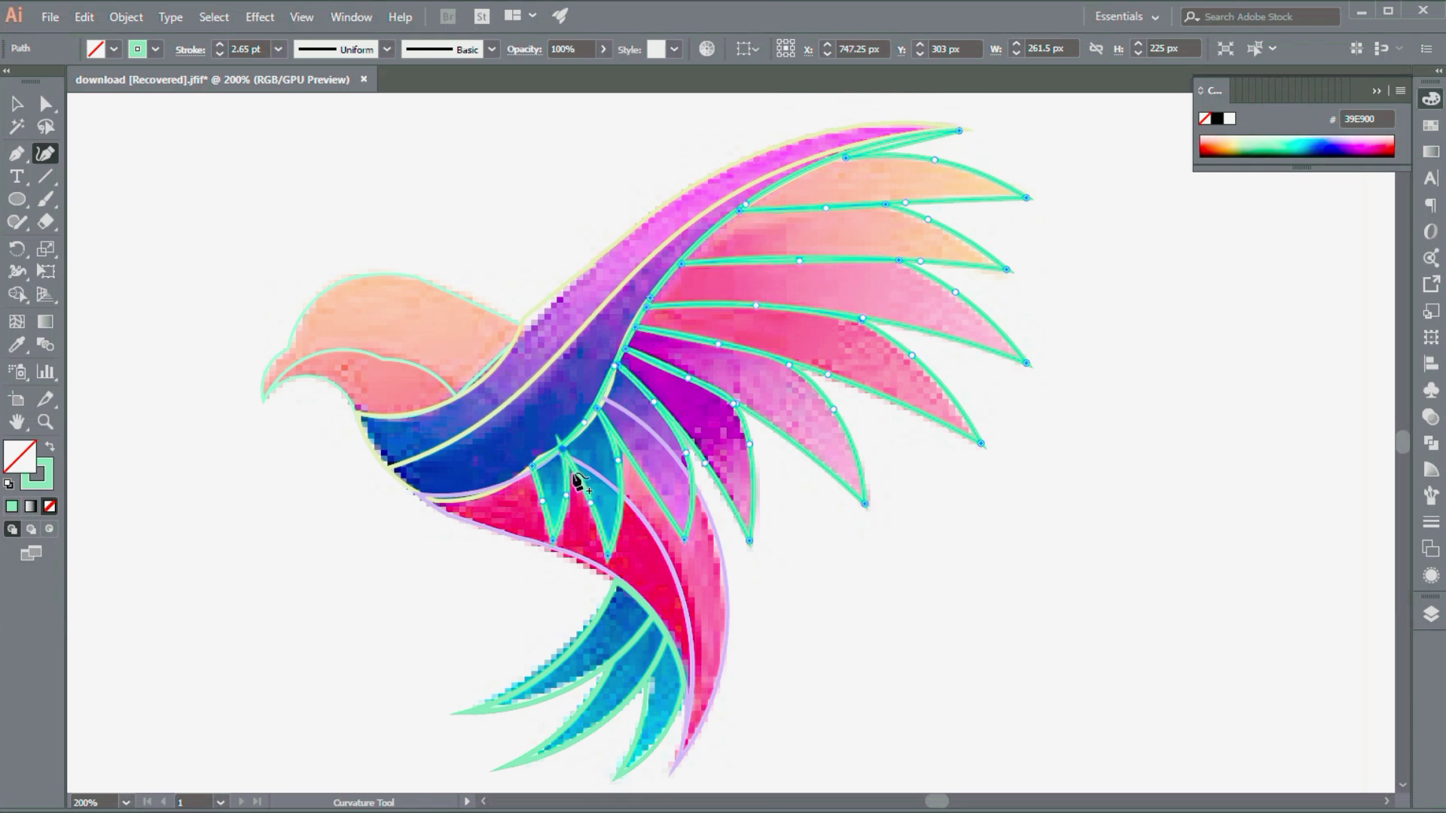
Draw a nearly horizontal line across the top wing feather and copy it down across the lower feathers.
key("shift+m")
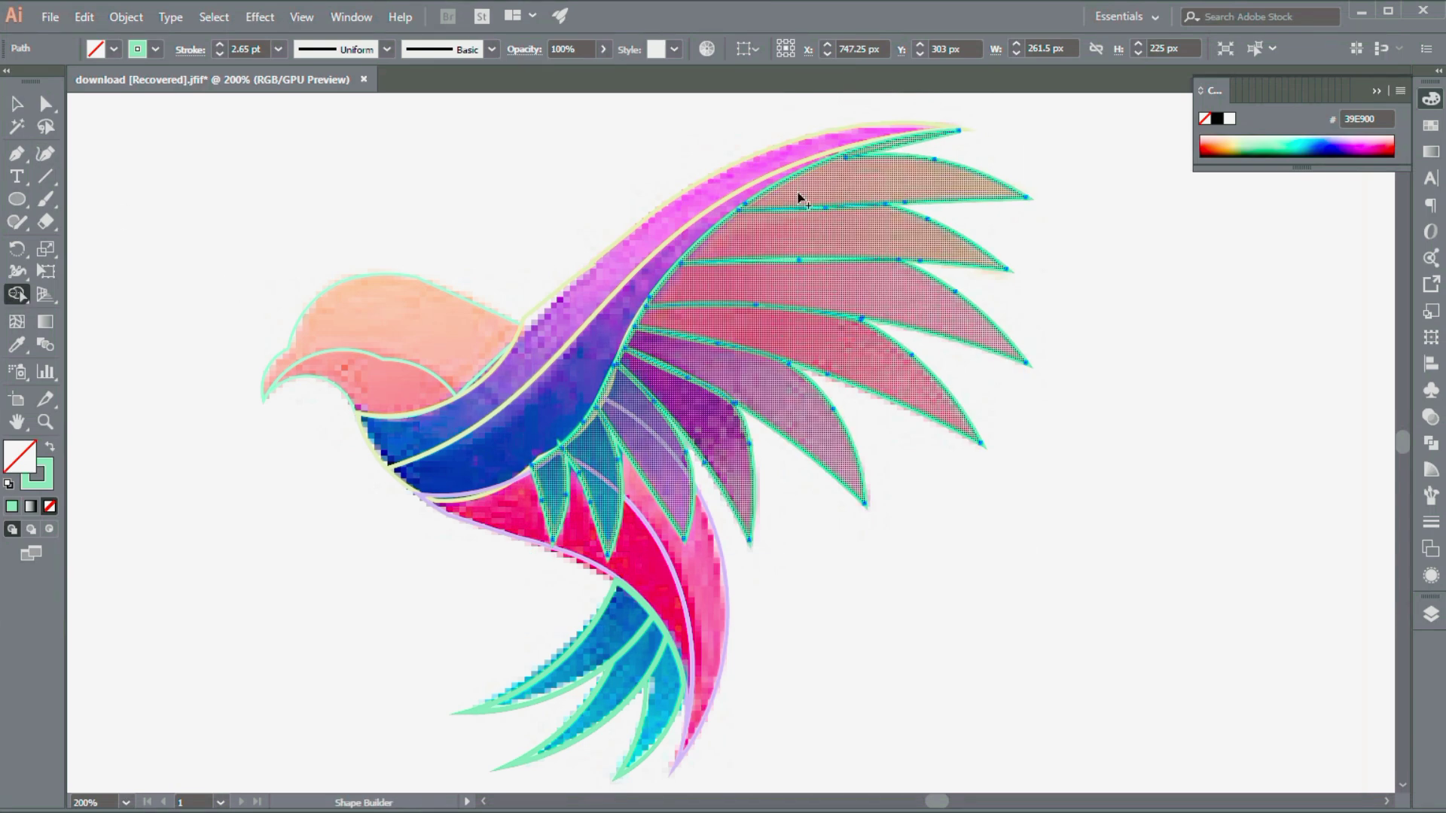
key("backslash")
left_click_drag(560, 217, 1142, 198)
key("v")
left_click(755, 213, "shift")
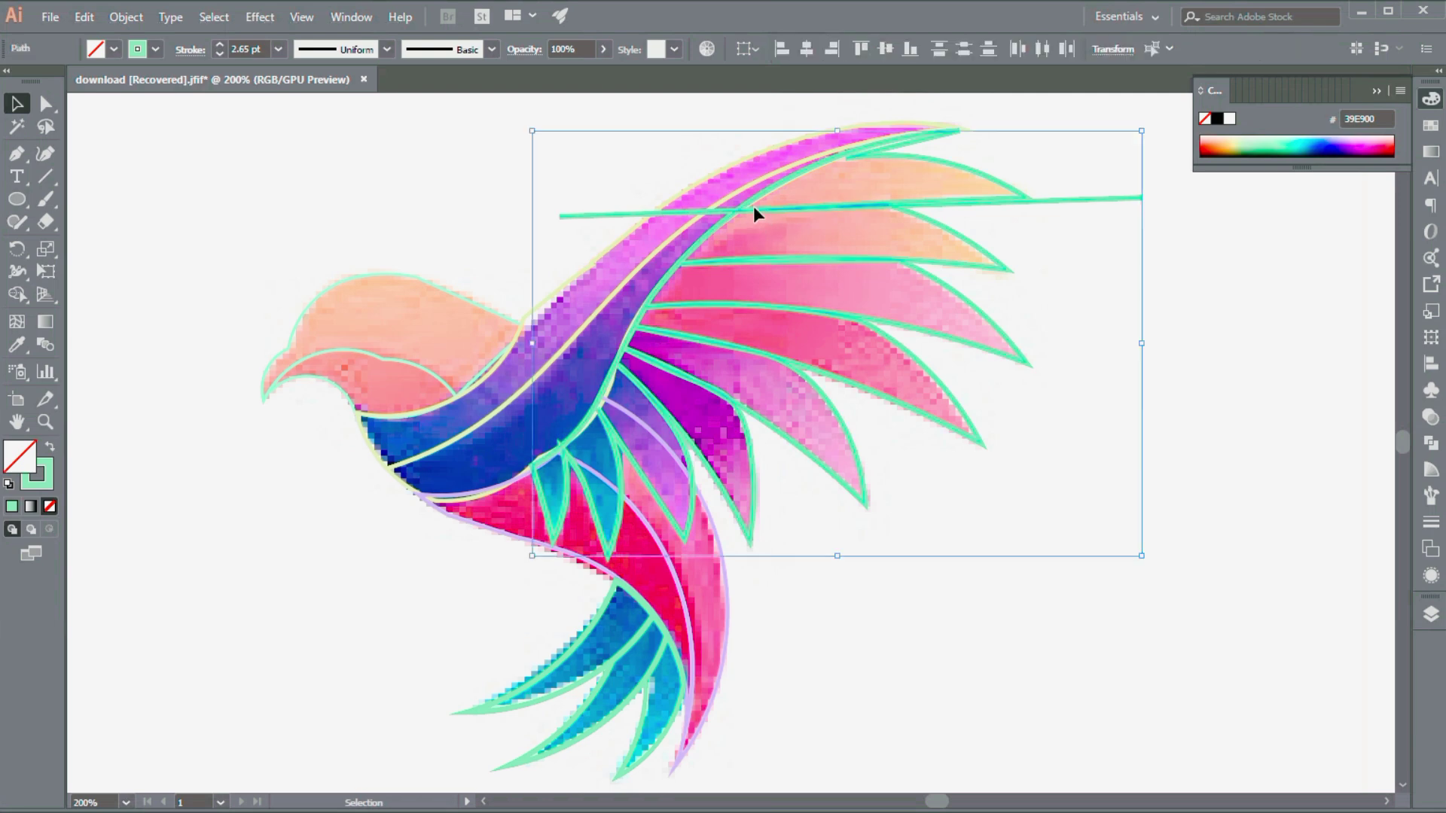
left_click_drag(754, 214, 735, 266)
left_click_drag(613, 311, 580, 413)
Try to split the zigzag path into separate feather shapes along the crossing lines with Shape Builder.
key("ctrl+a")
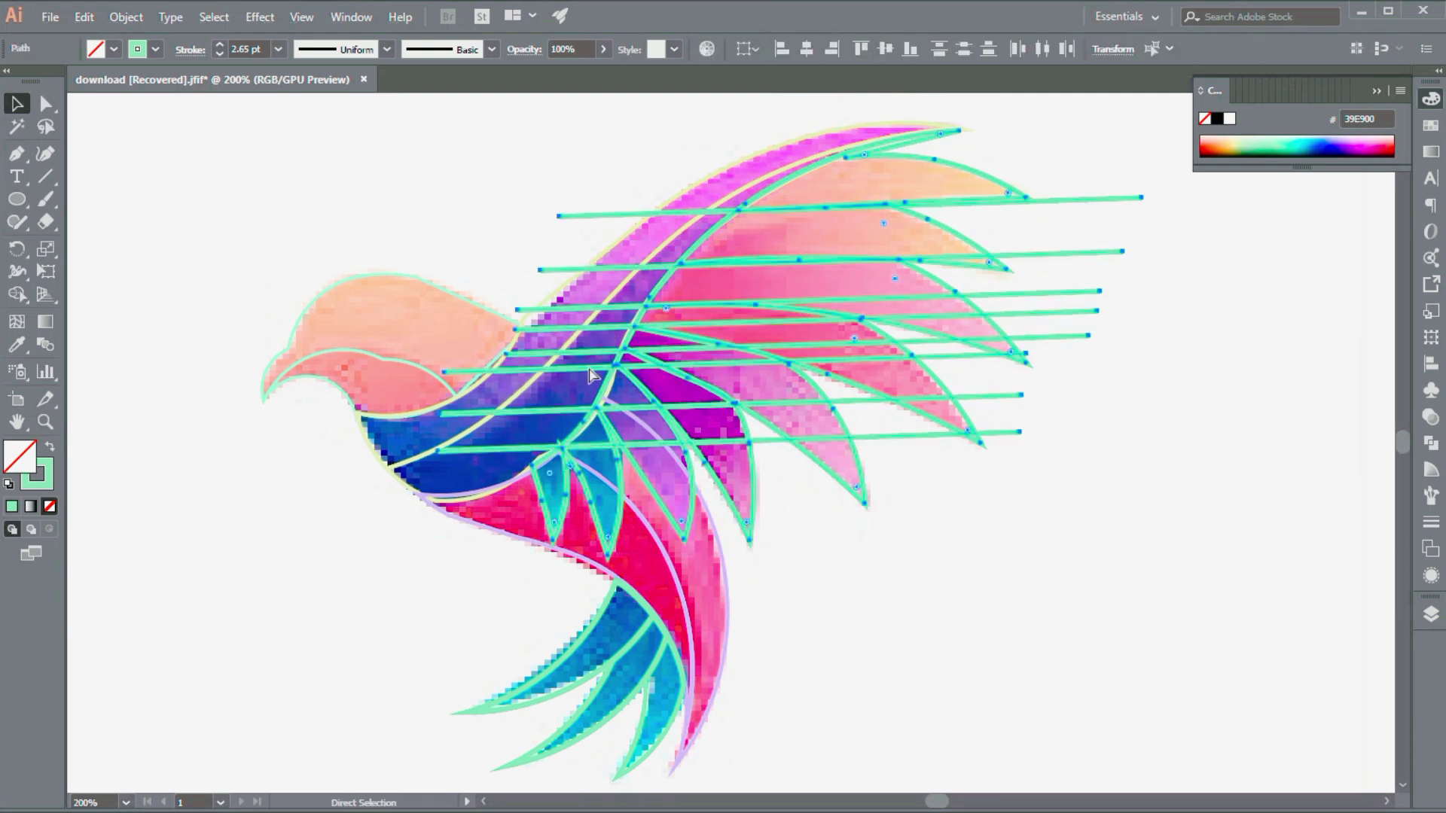
key("shift+m")
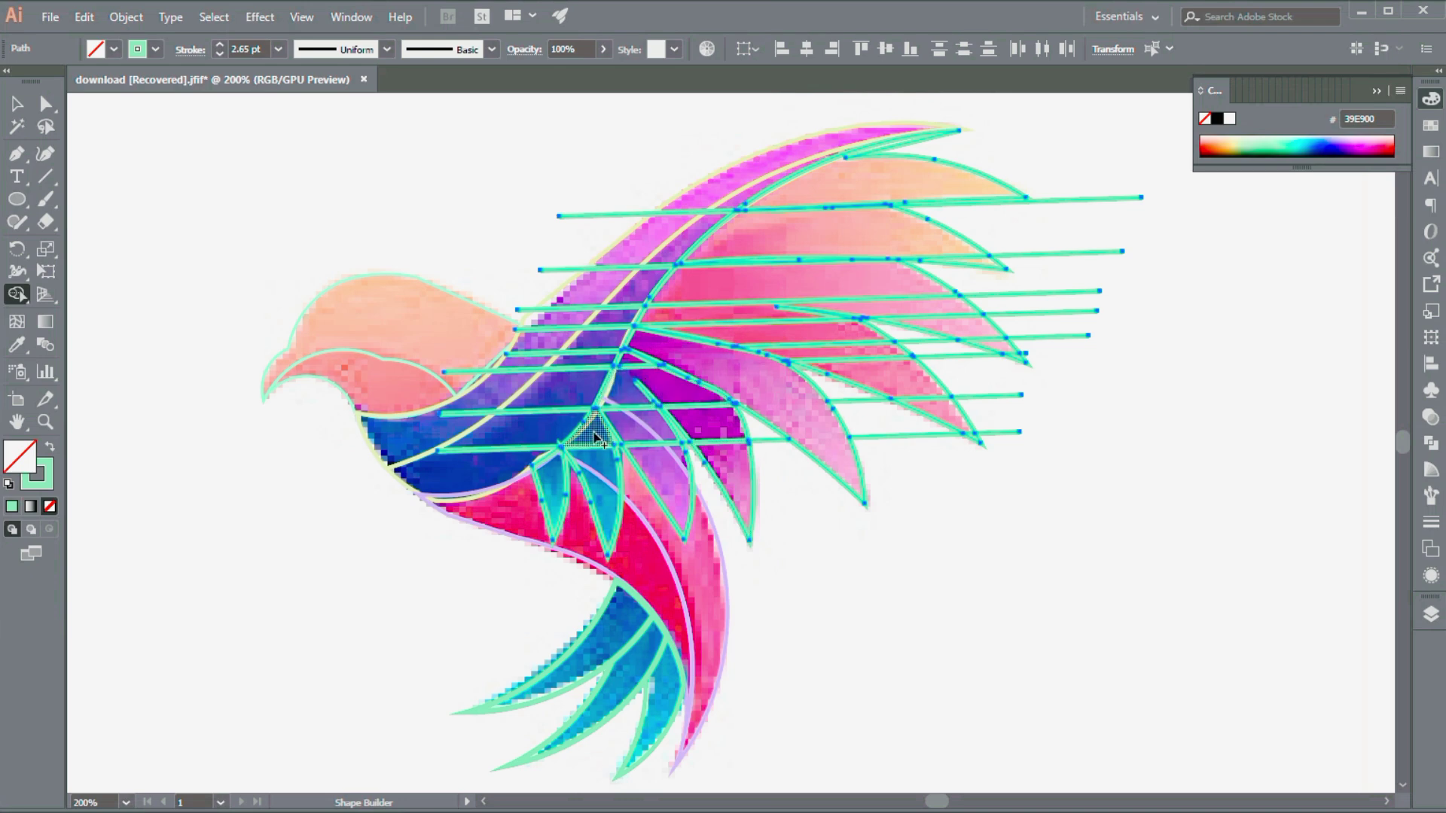
mouse_move(798, 280)
left_mouse_down()
mouse_move(1024, 364)
mouse_move(942, 420)
mouse_move(734, 309)
left_mouse_up()
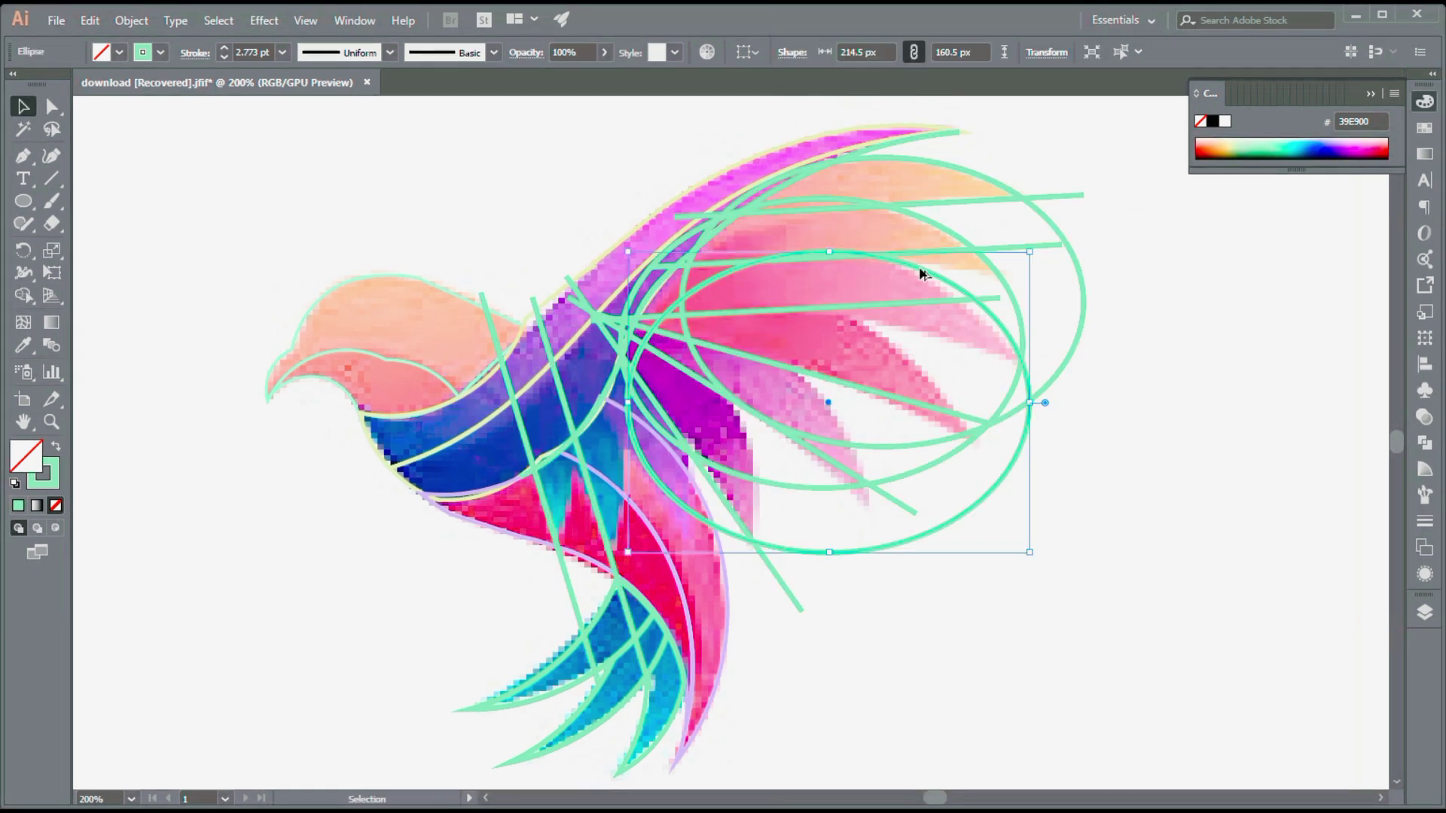
Copy the green ellipses along the remaining feather edges and bend the straight construction lines to match the feathers' lower edges.
left_click_drag(919, 276, 836, 405)
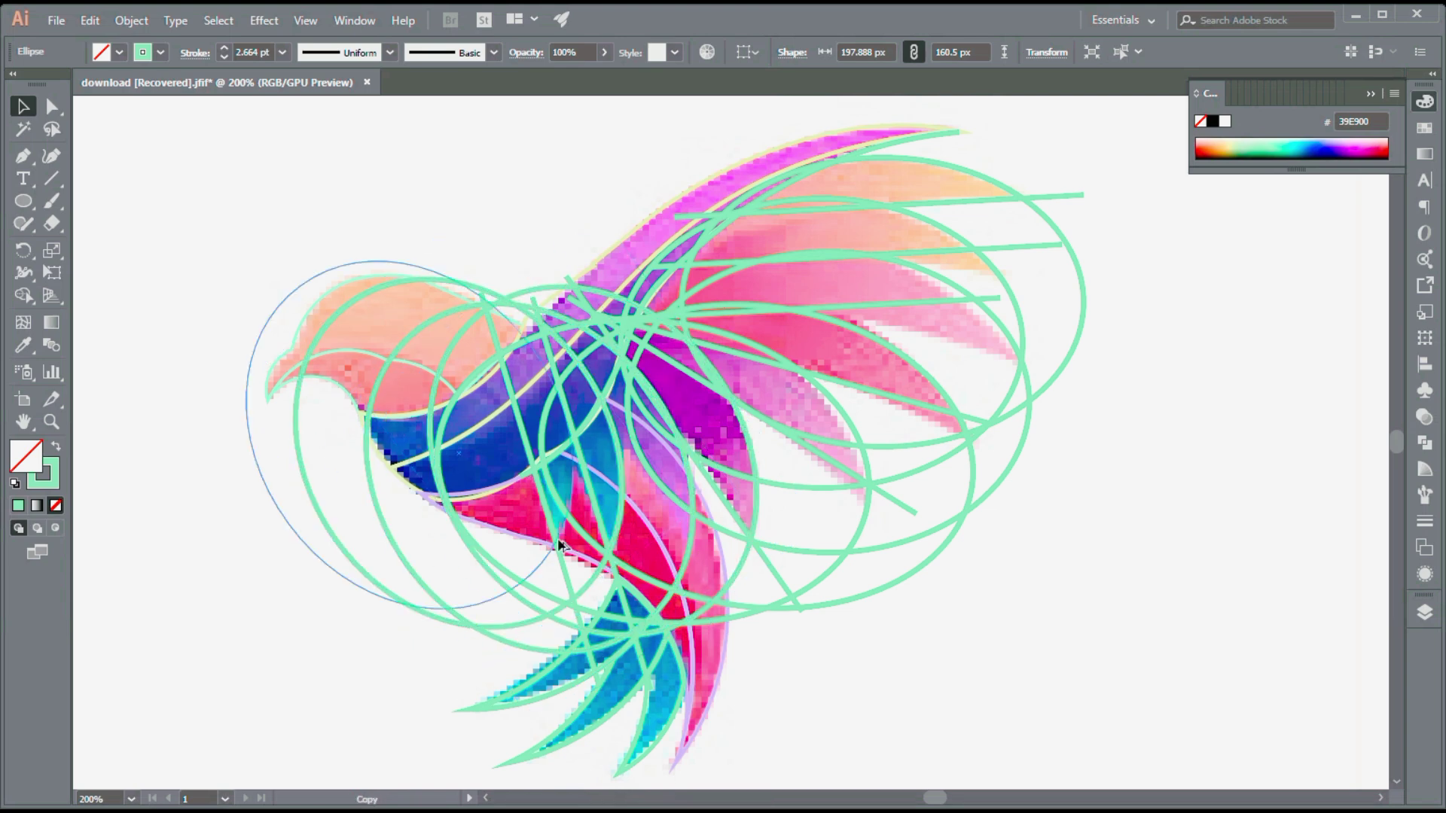
key("shift+grave")
left_click(1009, 341)
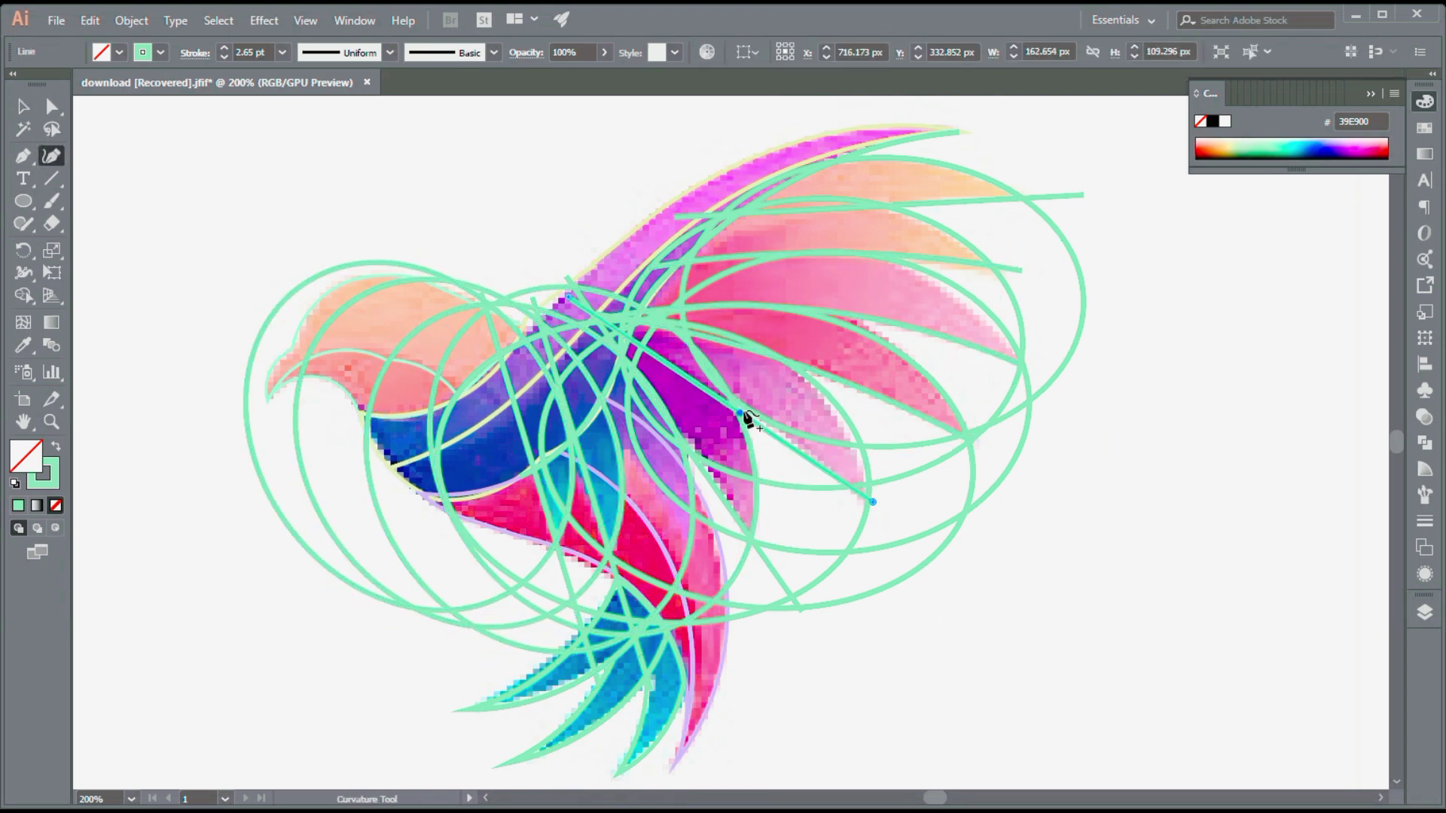
Merge the regions enclosed by the ellipses and curves into separate wing feather shapes with Shape Builder.
key("ctrl+a")
key("shift+m")
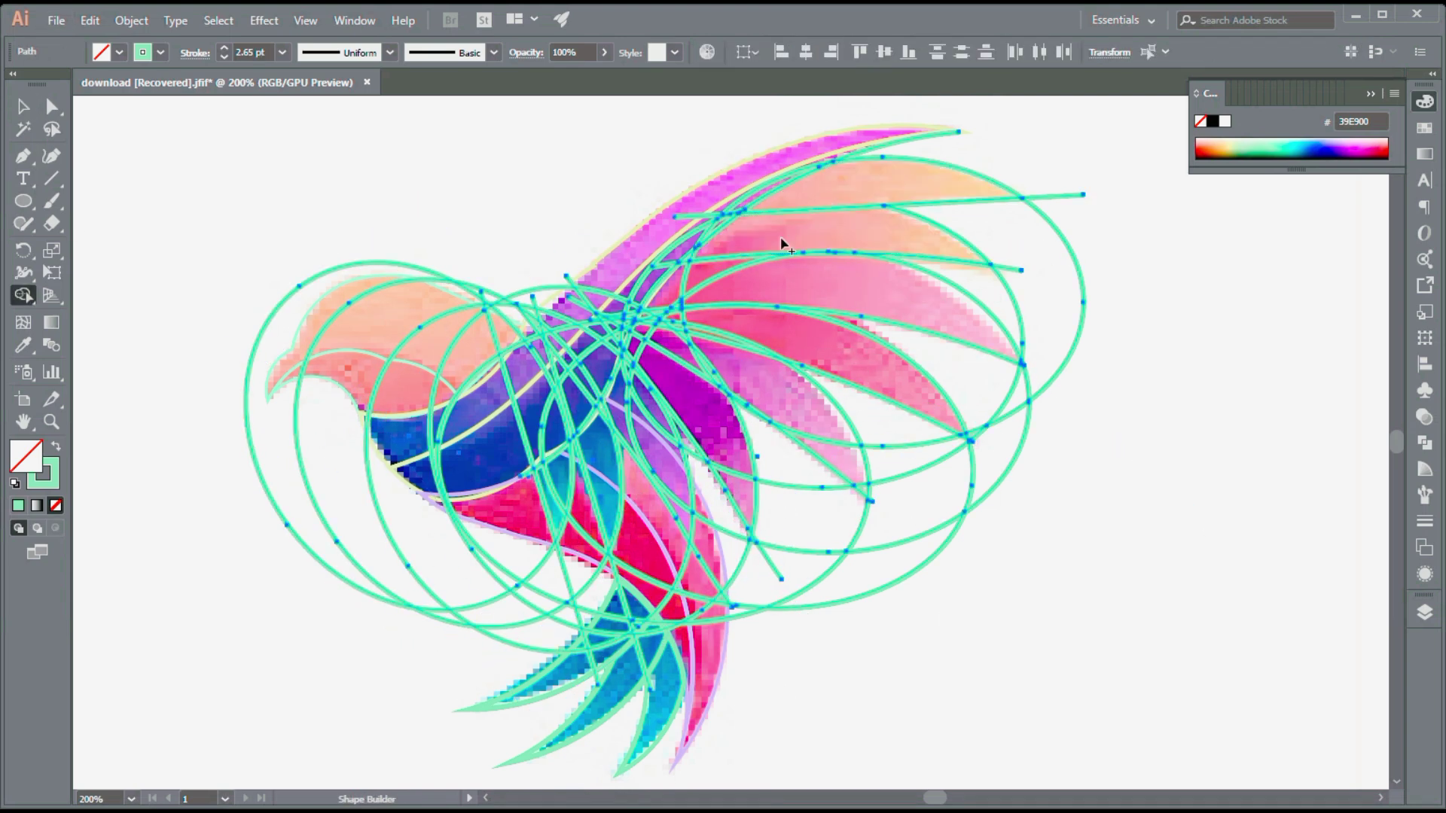
left_click(708, 304)
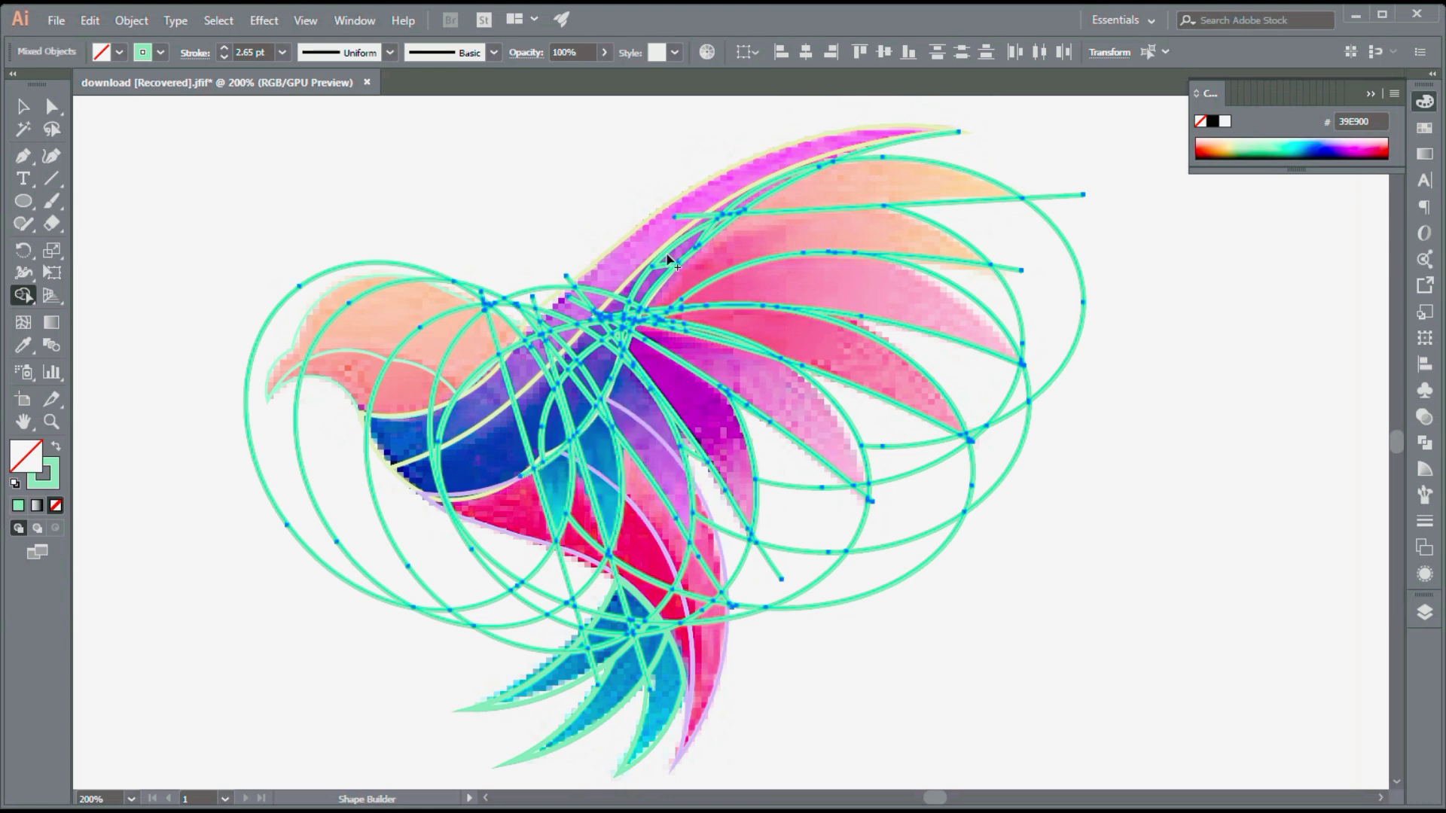
Remove the construction ellipses and lines, keeping only the merged wing feather outlines.
key("v")
left_click(952, 155)
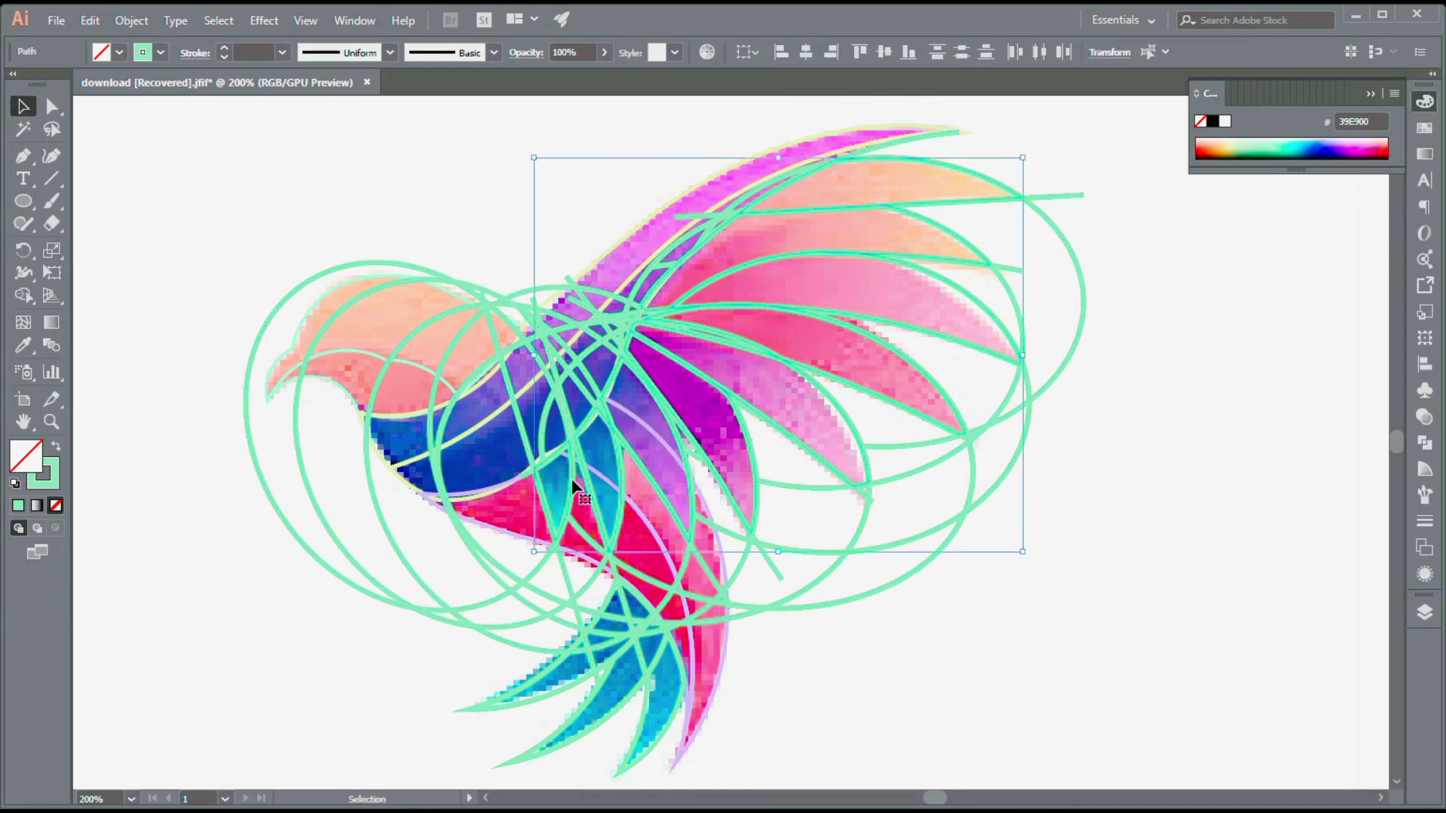
key("Delete")
left_click(750, 264)
key("ctrl+z")
Show the layer list and smooth the curve shared by the head and throat outlines with the Curvature tool.
left_click(1424, 612)
left_click(479, 381)
key("shift+grave")
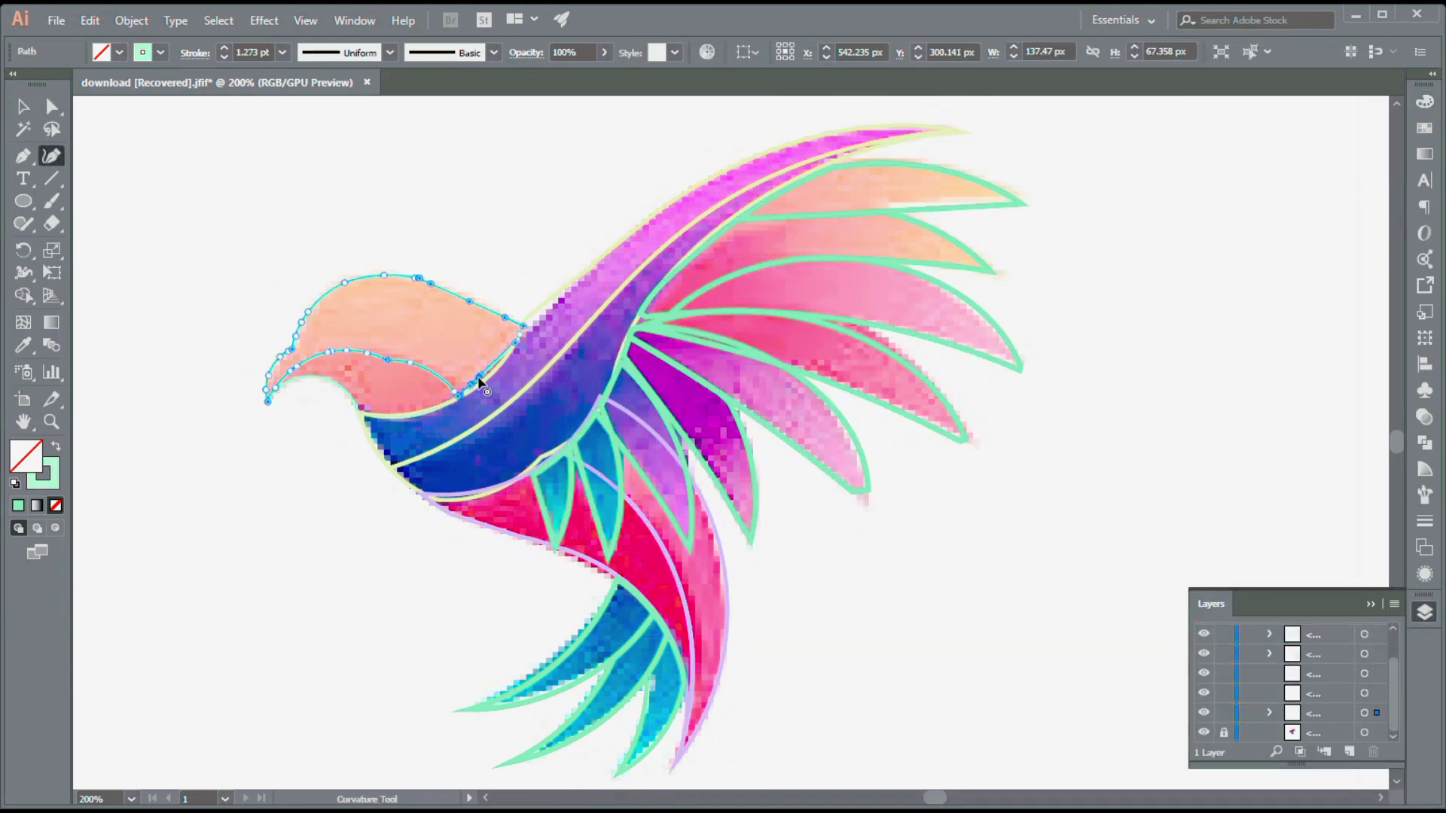
scroll(465, 403, "up", 1)
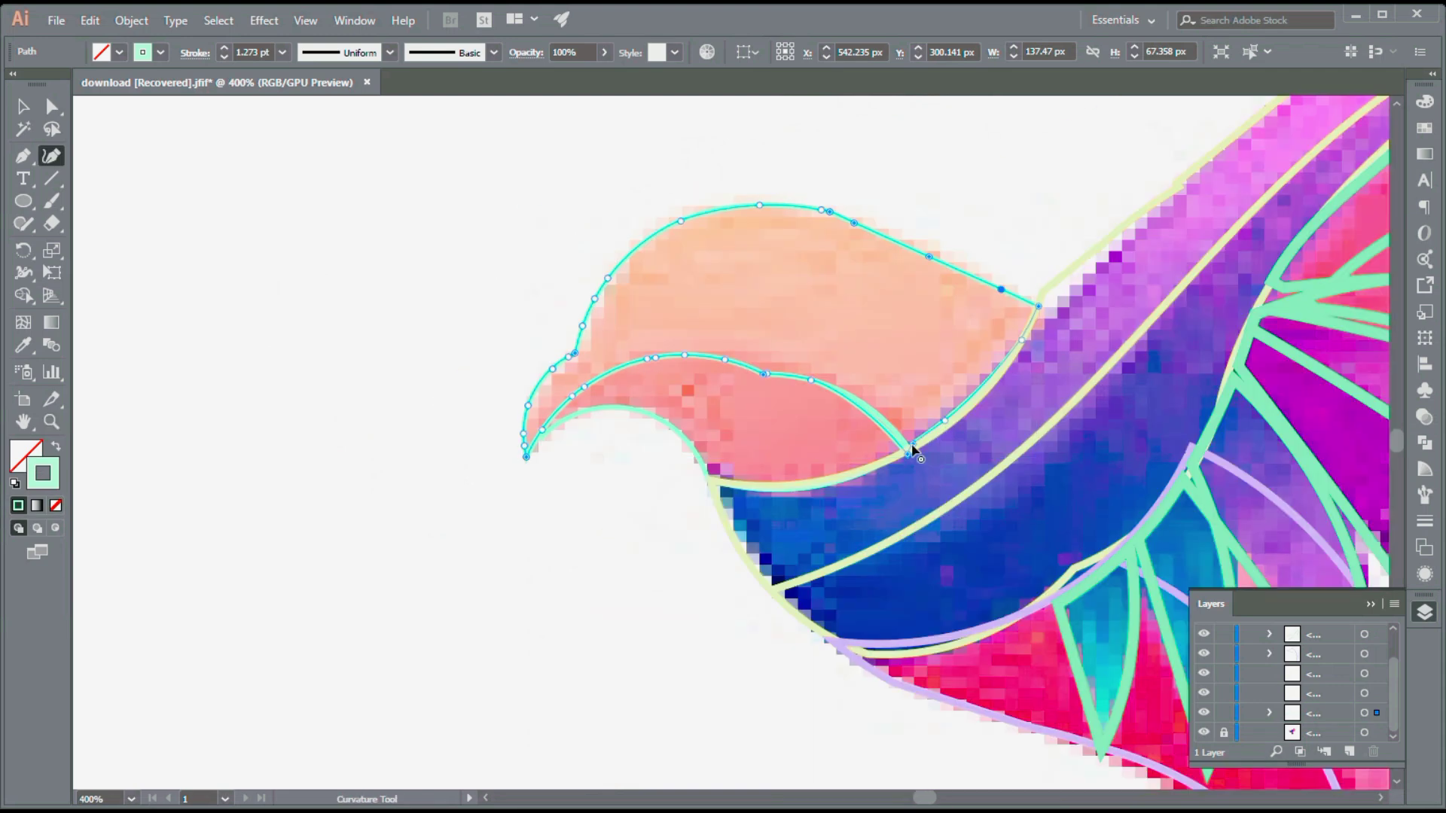
left_click(765, 374)
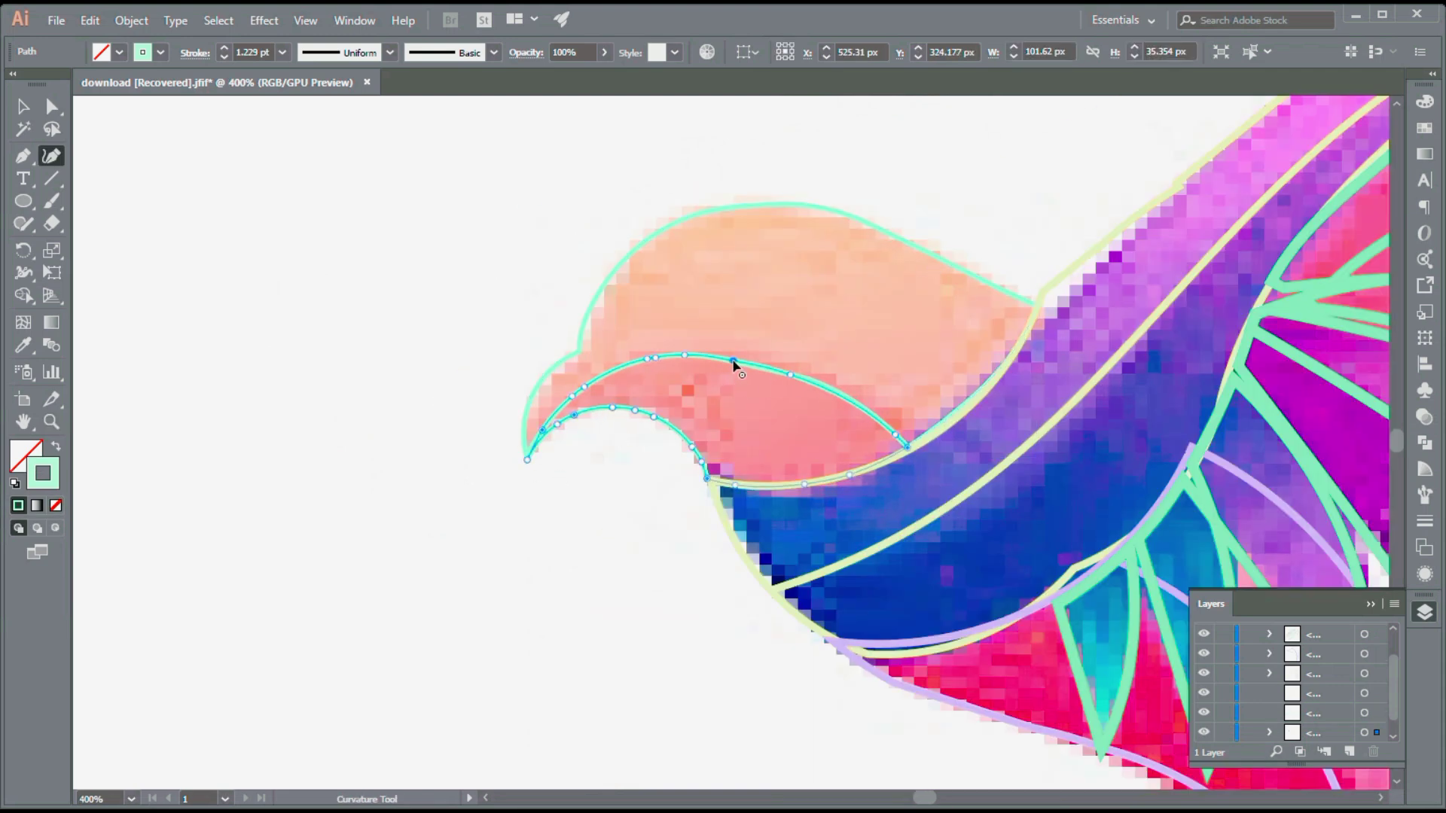
left_click(929, 429)
Adjust the yellow wing outlines so the upper strip meets the head's rear corner and the lower blue edge curves smoothly.
scroll(943, 378, "down", 4)
scroll(549, 625, "up", 4)
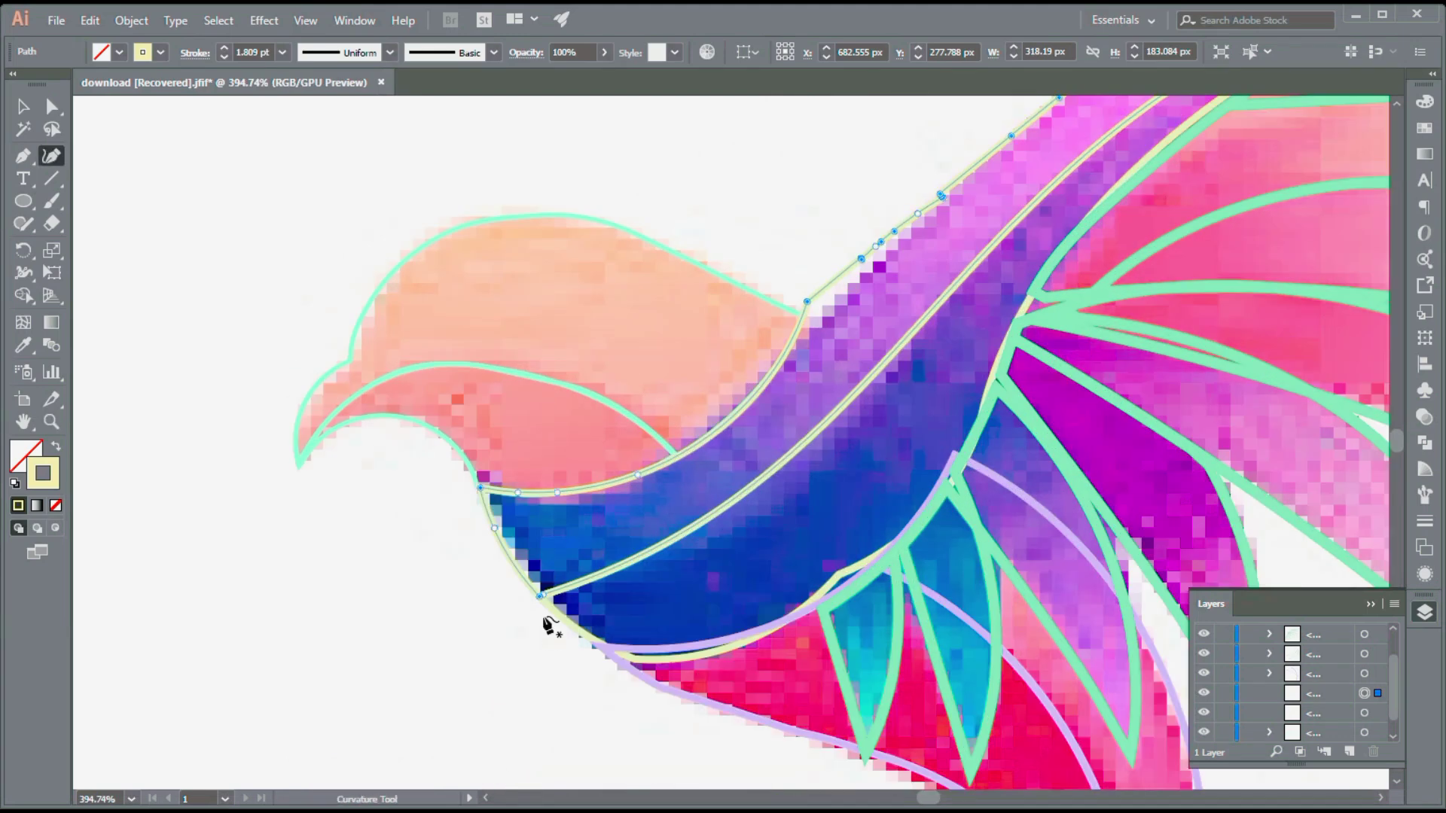
left_click(800, 319)
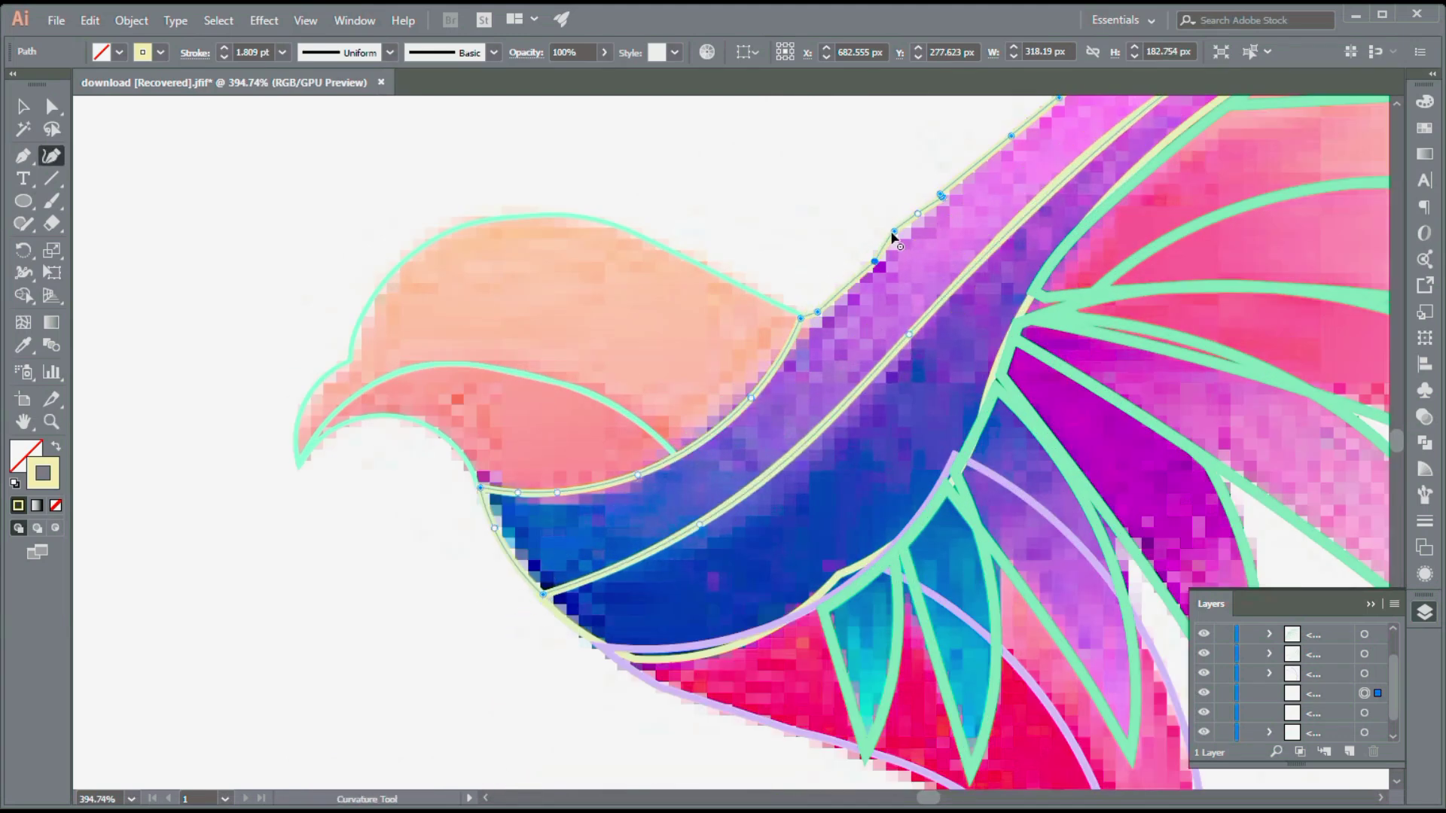
left_click(749, 637)
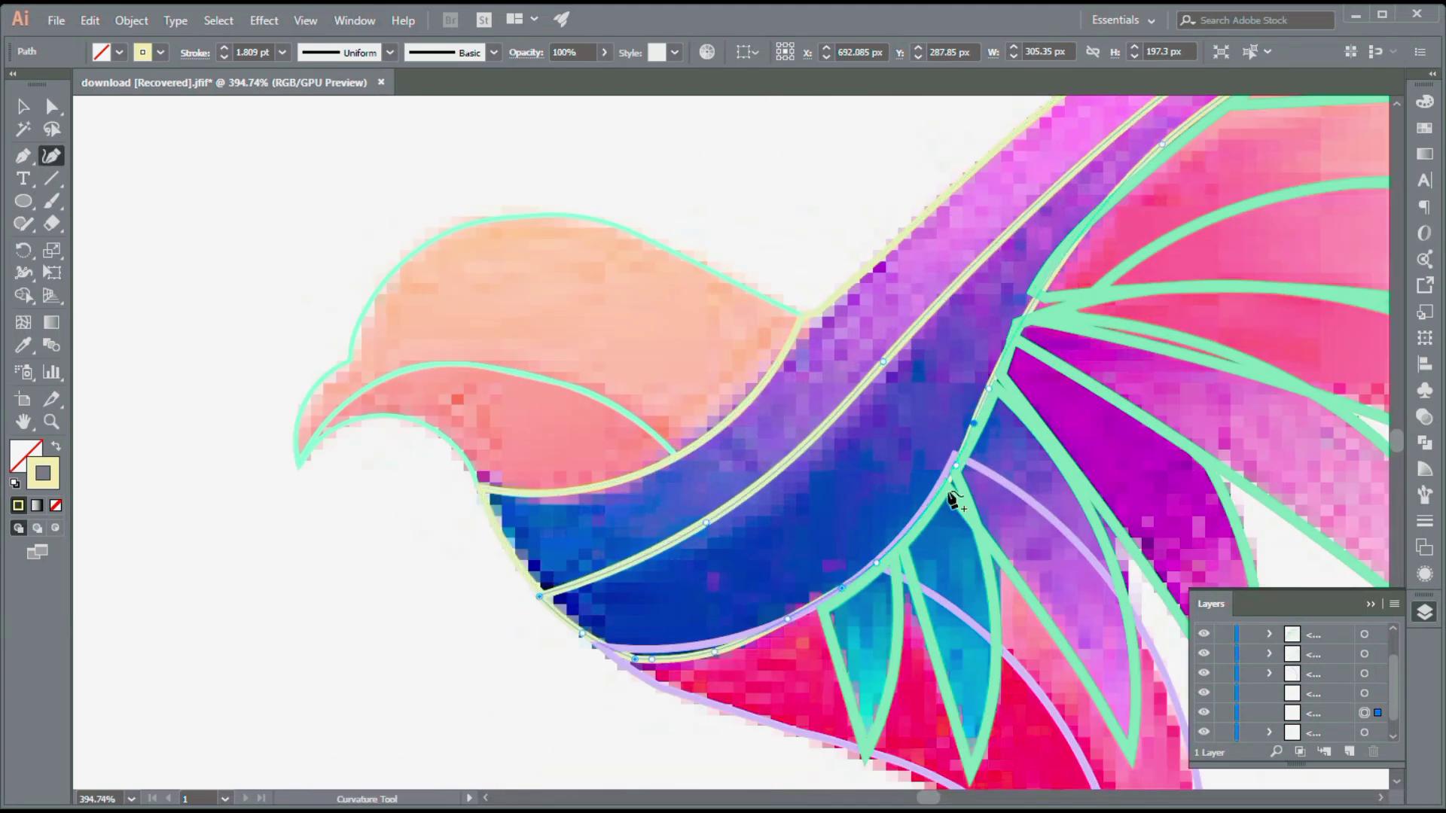
Reshape the second and third wing feather outlines from the top, bringing their inner ends to a clean point at the wing edge.
scroll(795, 625, "down", 2)
left_click(555, 436)
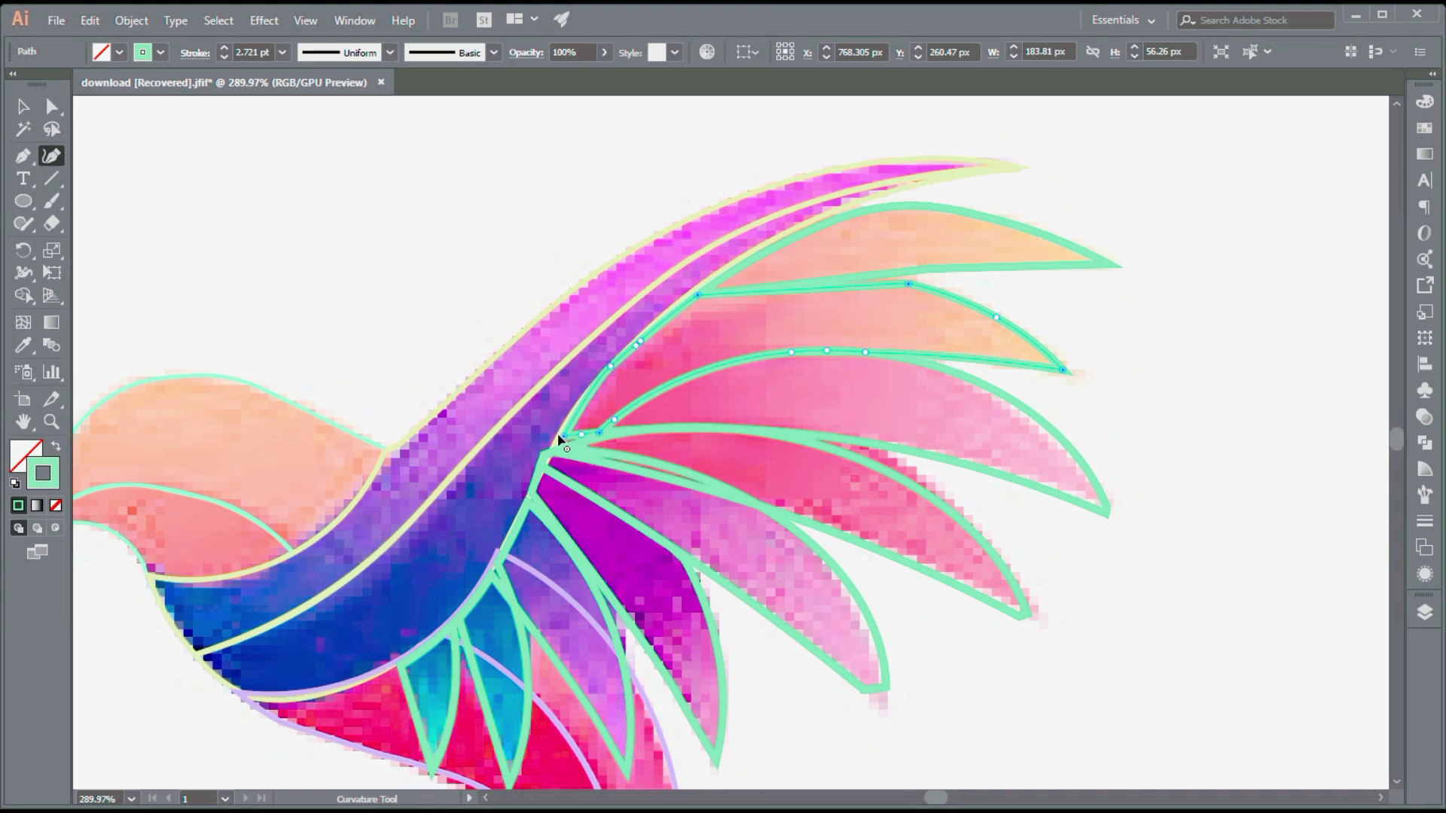
left_click_drag(908, 284, 901, 275)
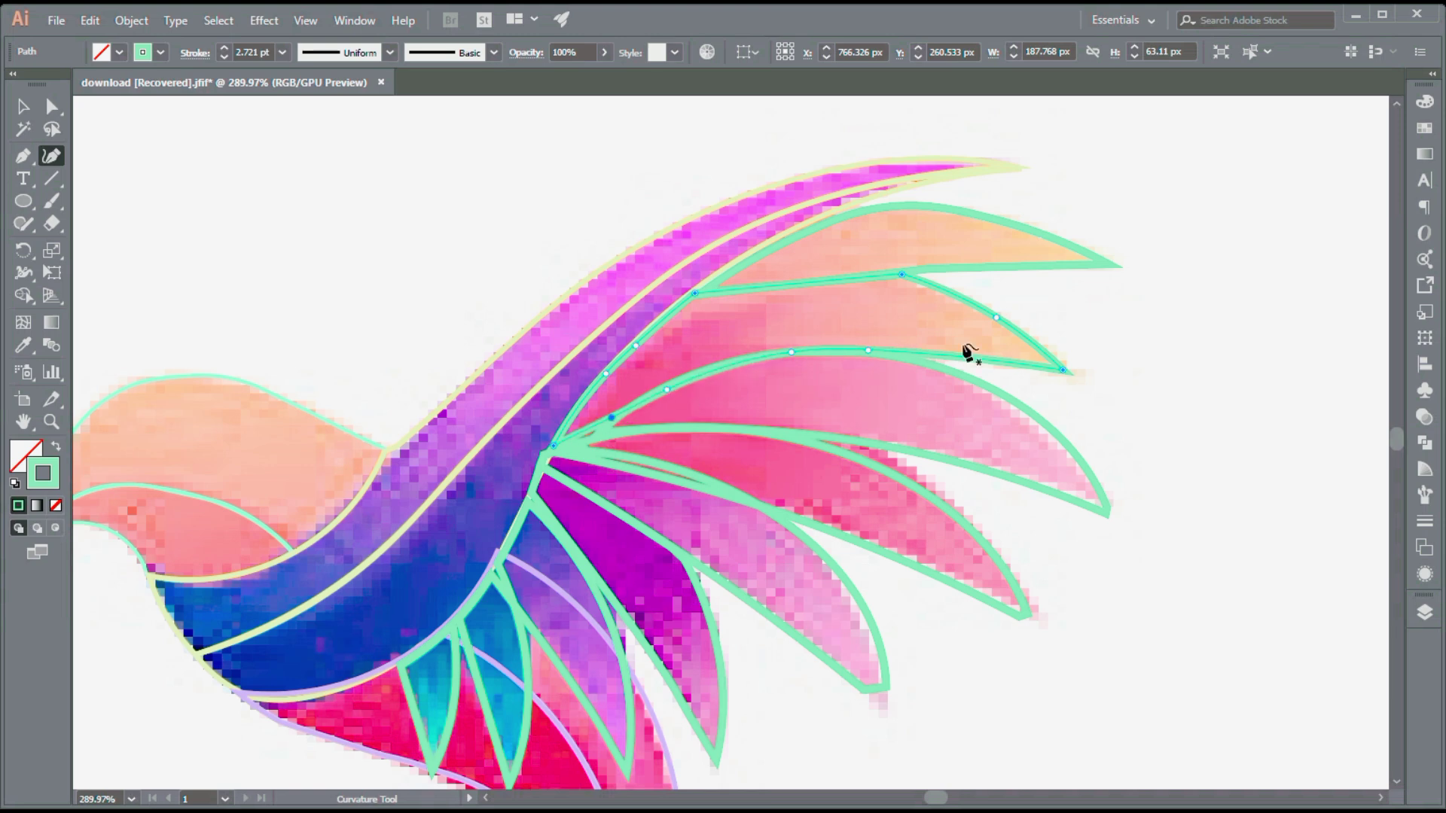
left_click(738, 365)
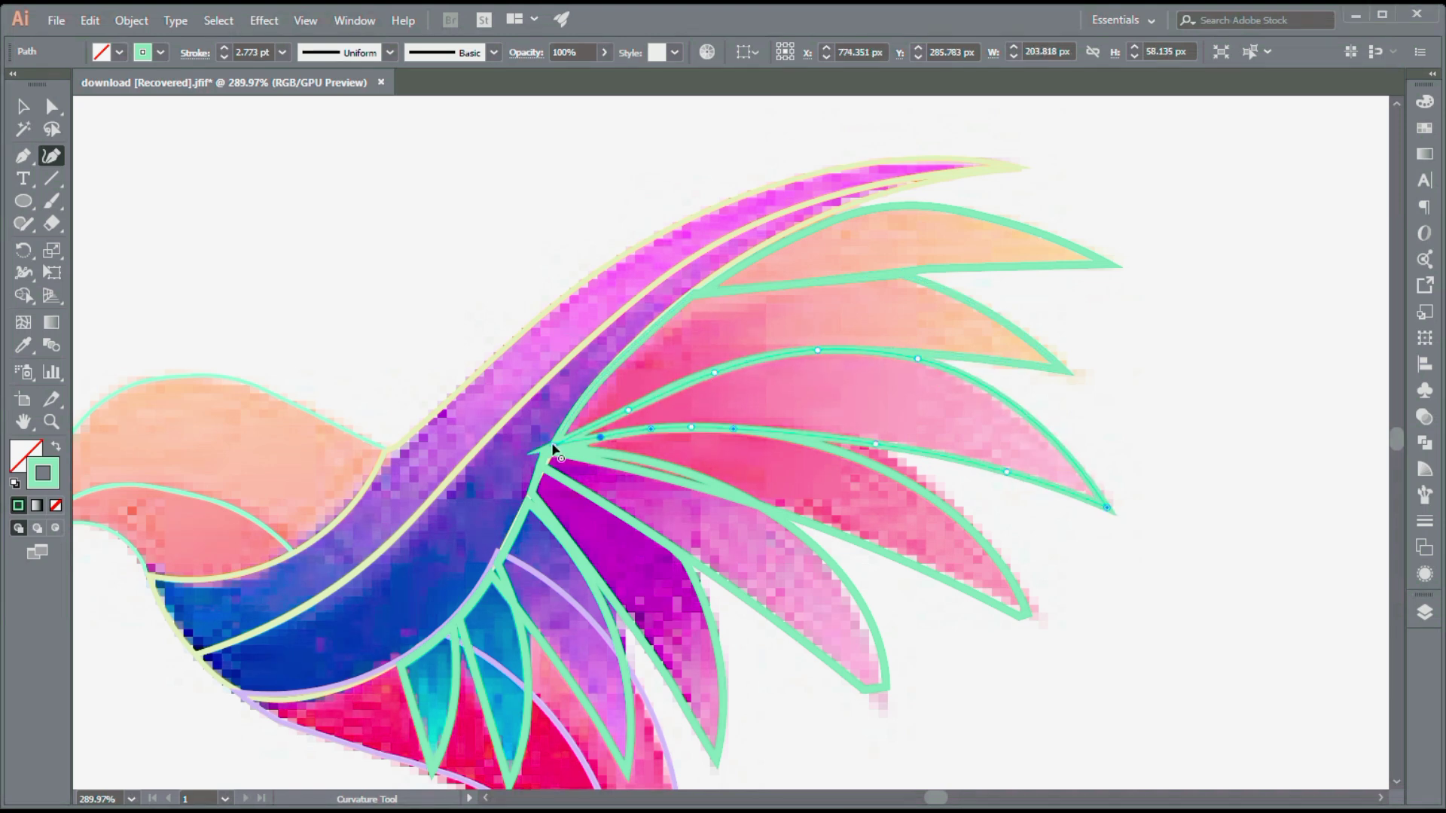
Refine the fourth and fifth wing feather outlines, sharpening the tips and cleaning up the points at their inner ends.
left_click(731, 431)
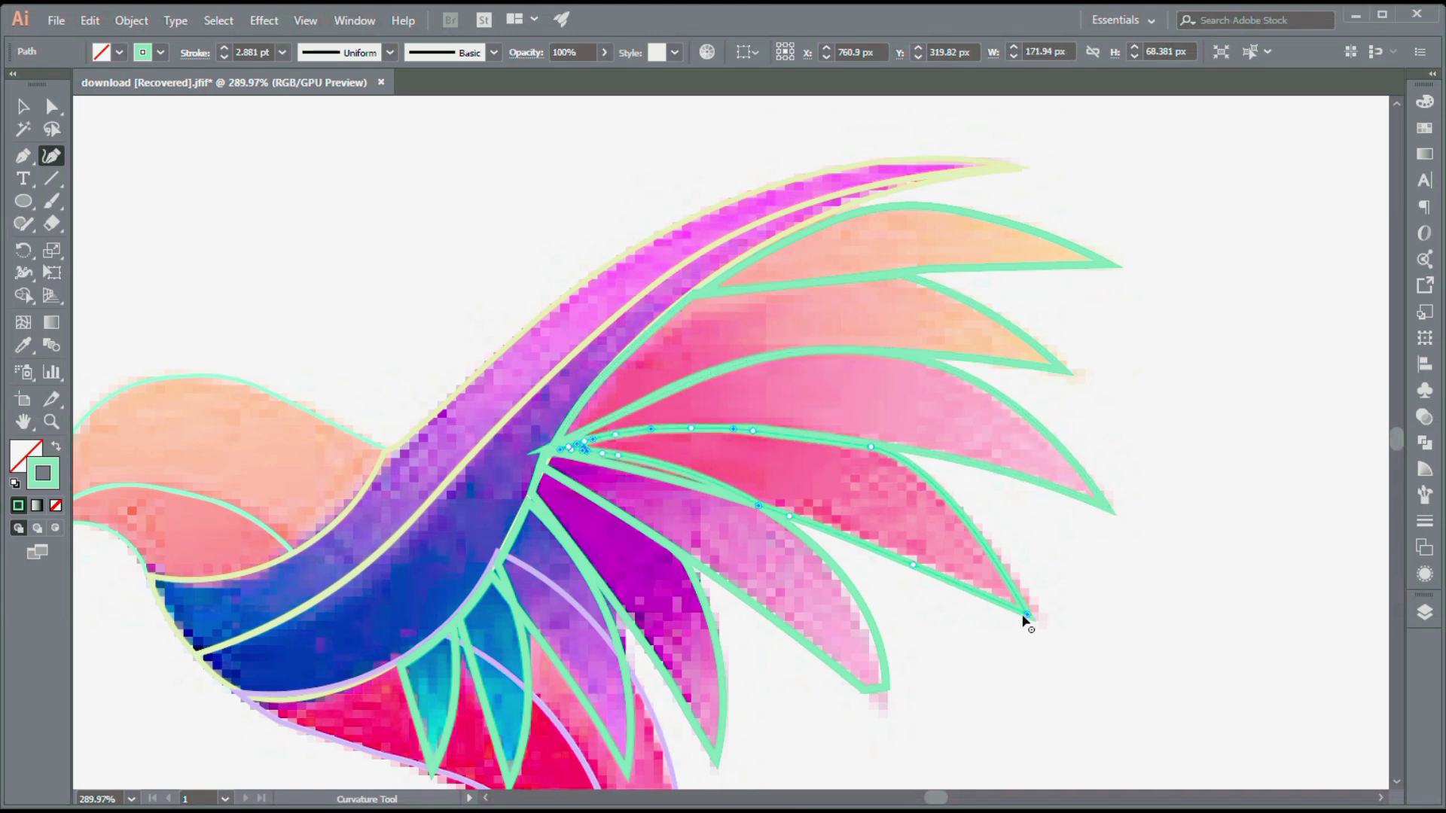
left_click(591, 439)
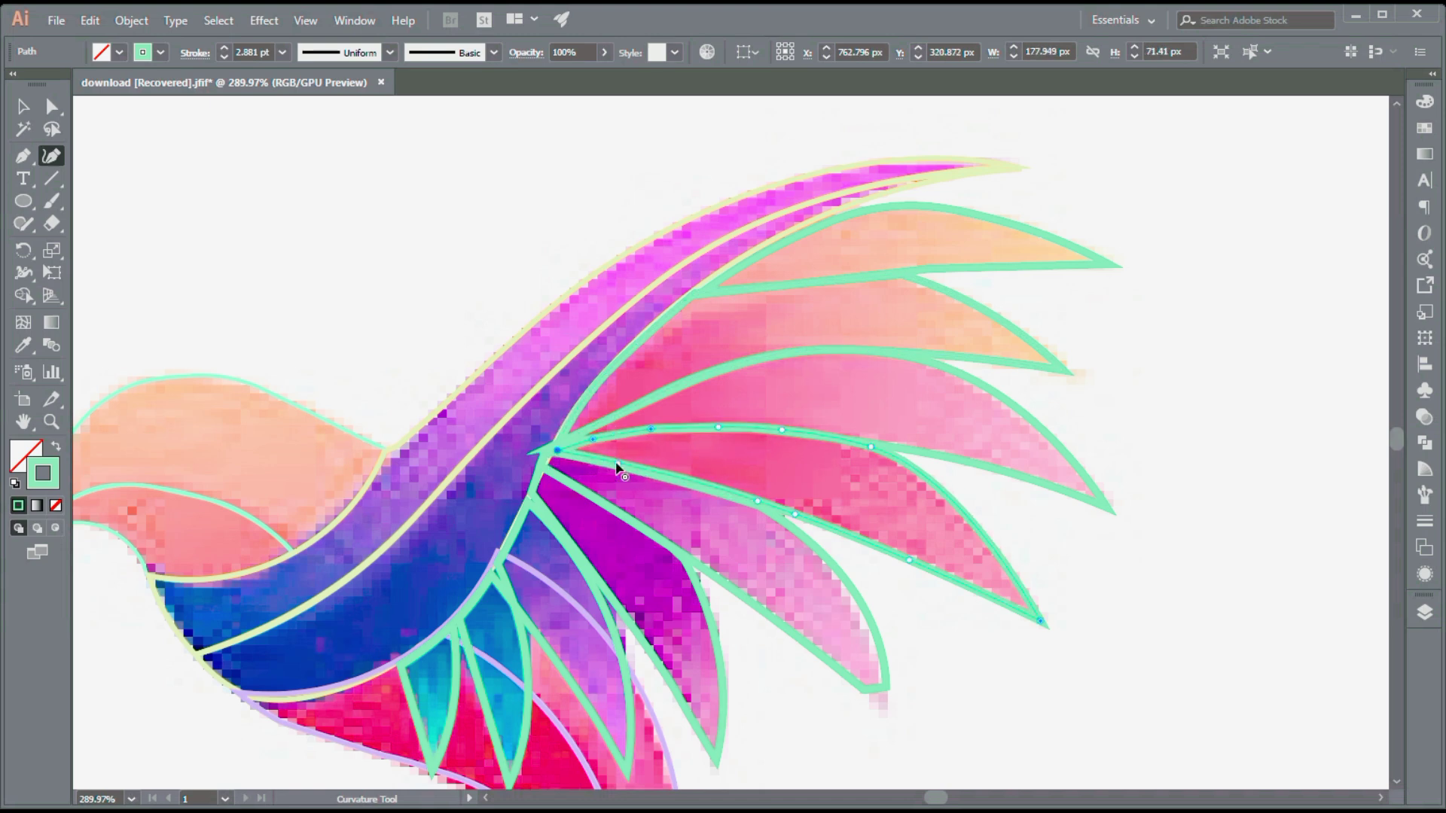
left_click(866, 694)
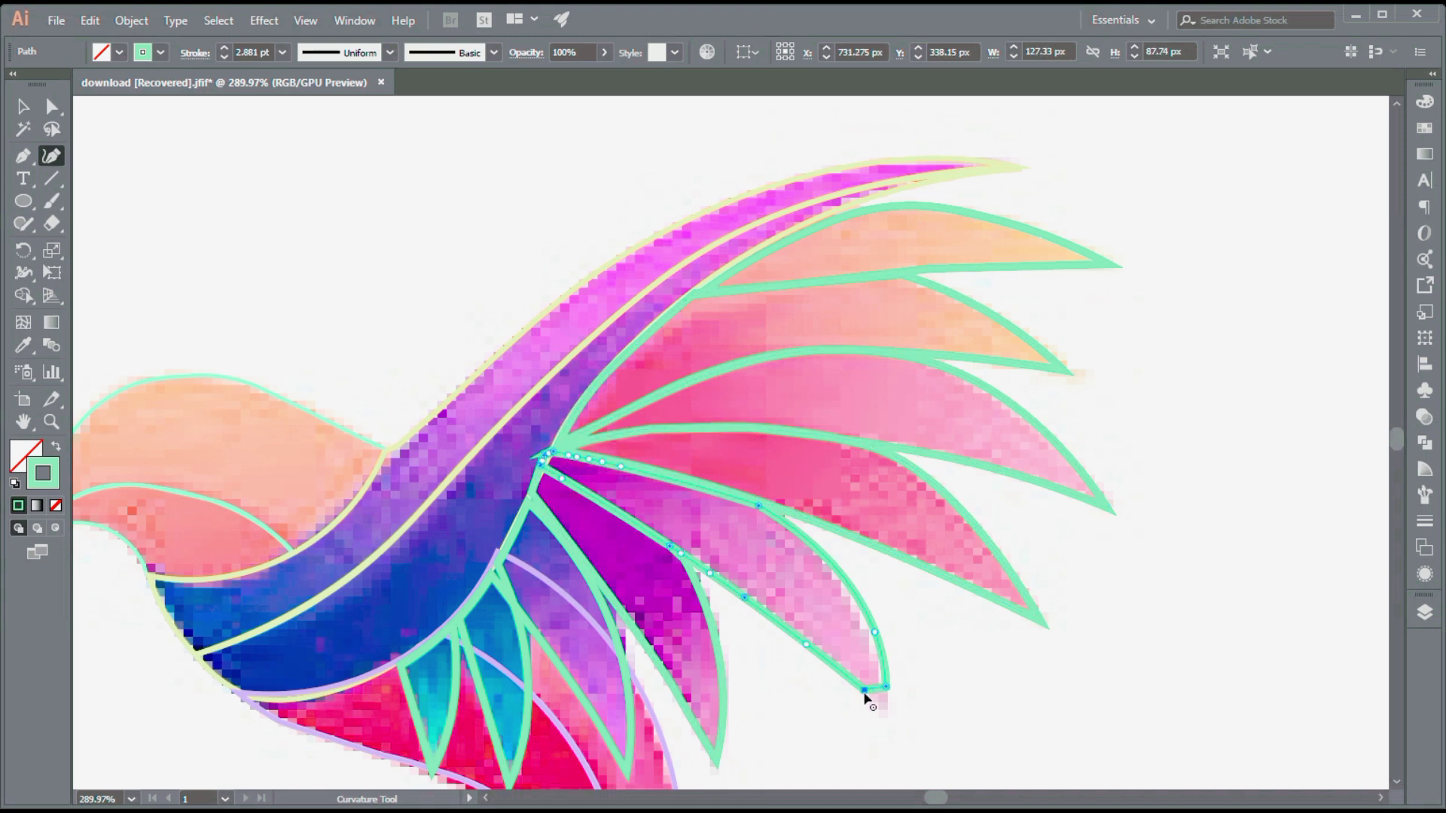
left_click(544, 465)
scroll(748, 599, "up", 5)
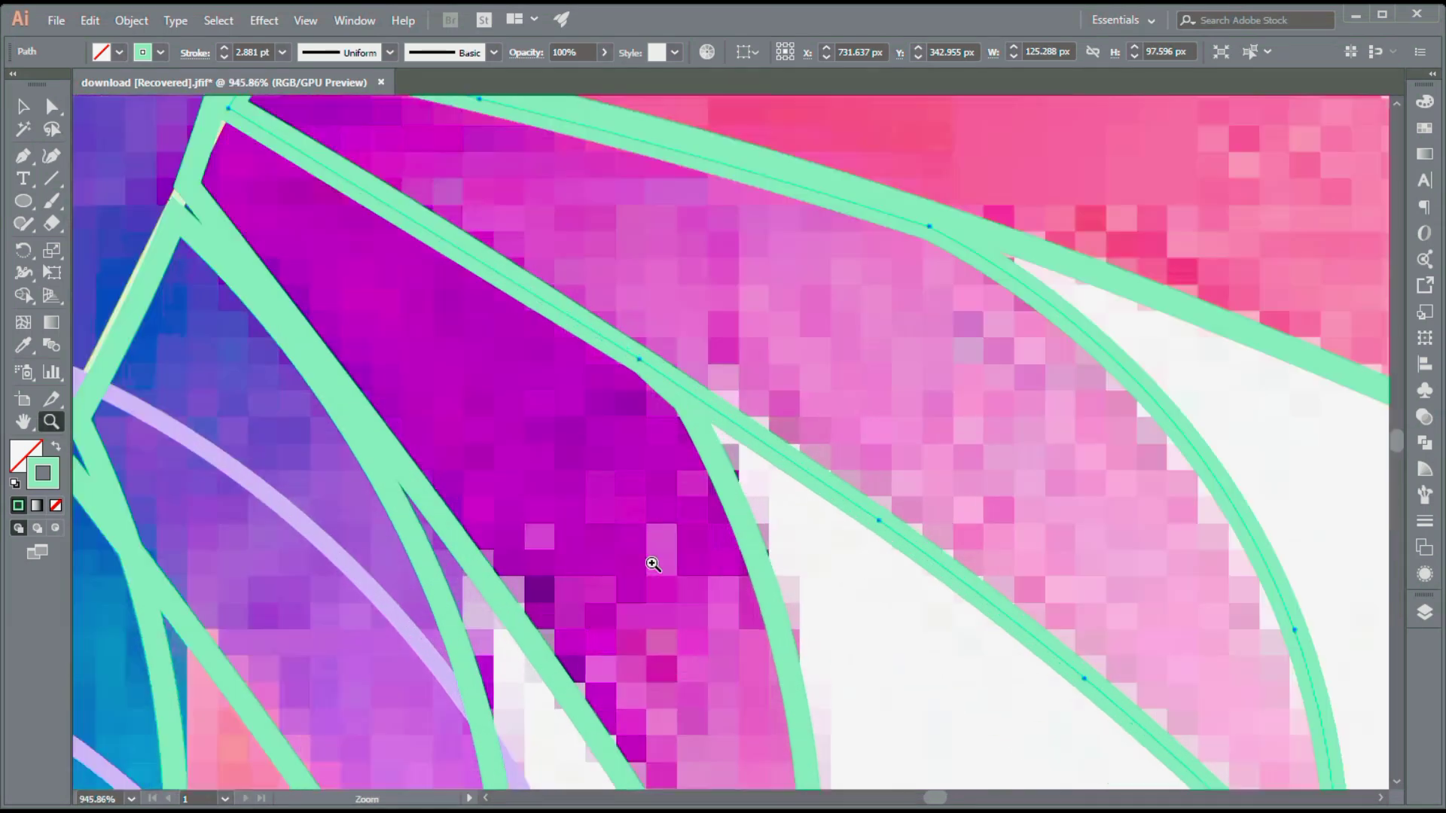
scroll(668, 571, "down", 3)
Reshape the magenta wing feather and the blue tail feather outlines with the Curvature tool so their edges and tips follow the reference.
key("v")
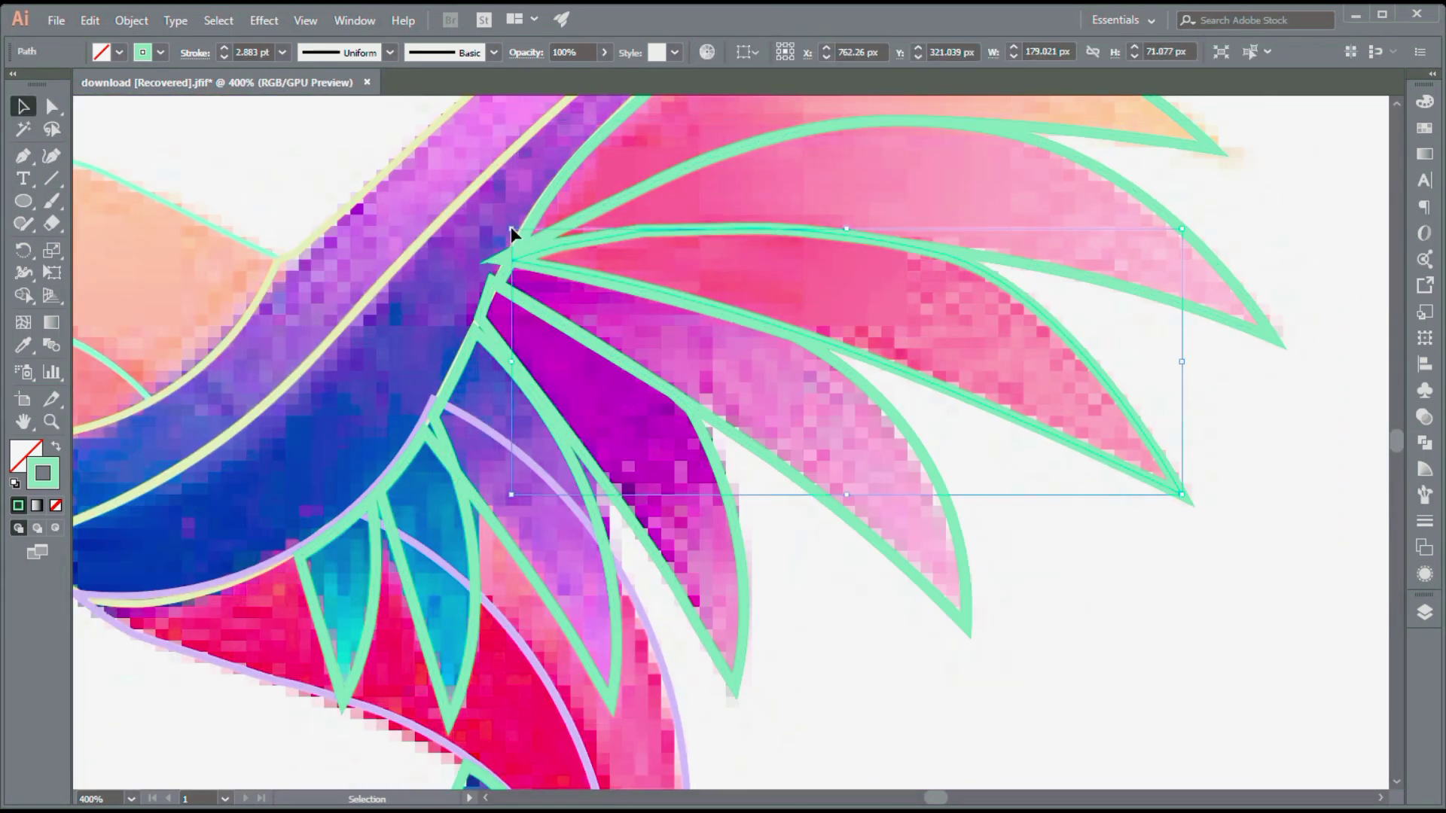
key("shift+grave")
left_click(595, 514)
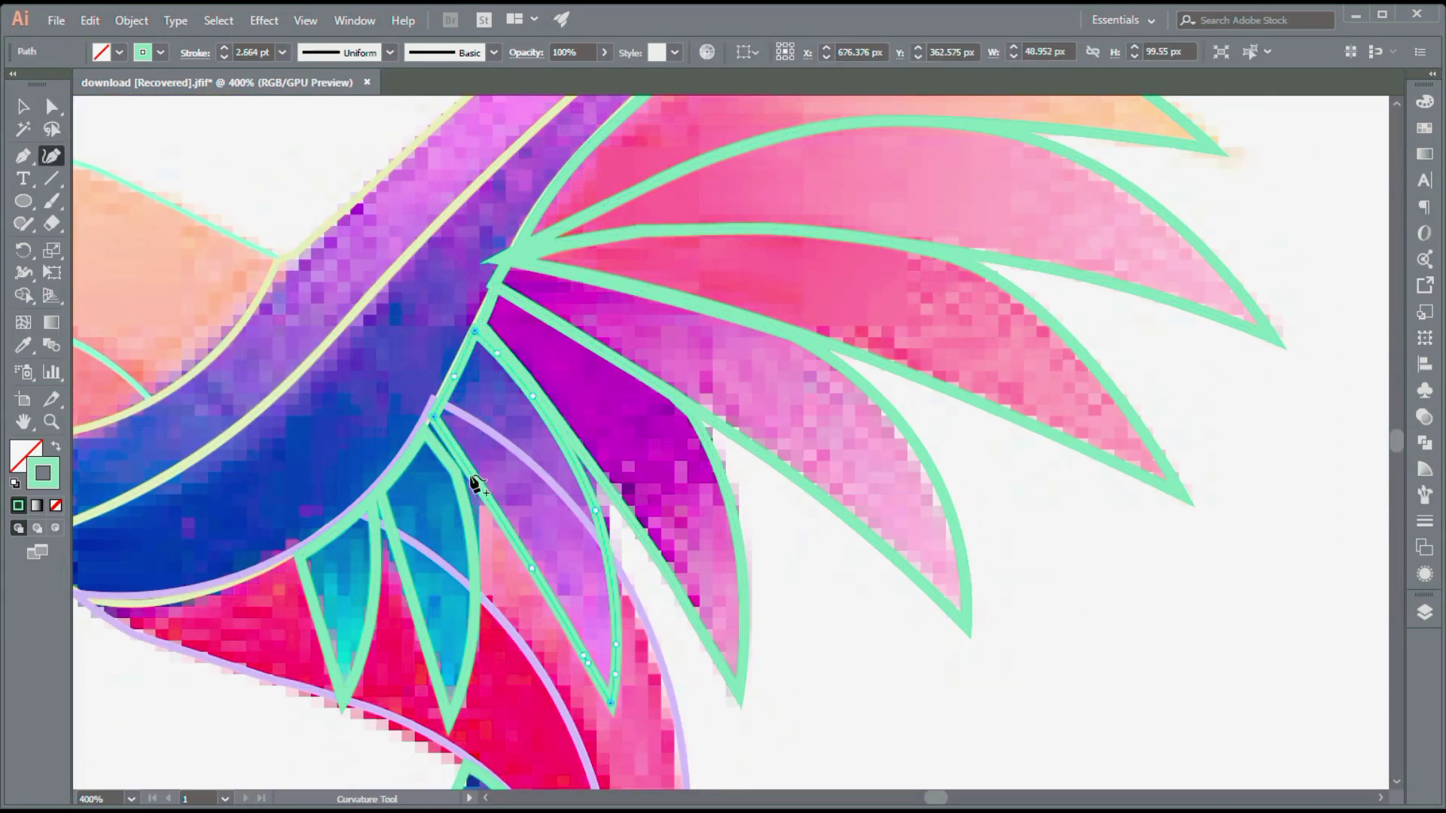
scroll(316, 467, "down", 5)
left_click(307, 427)
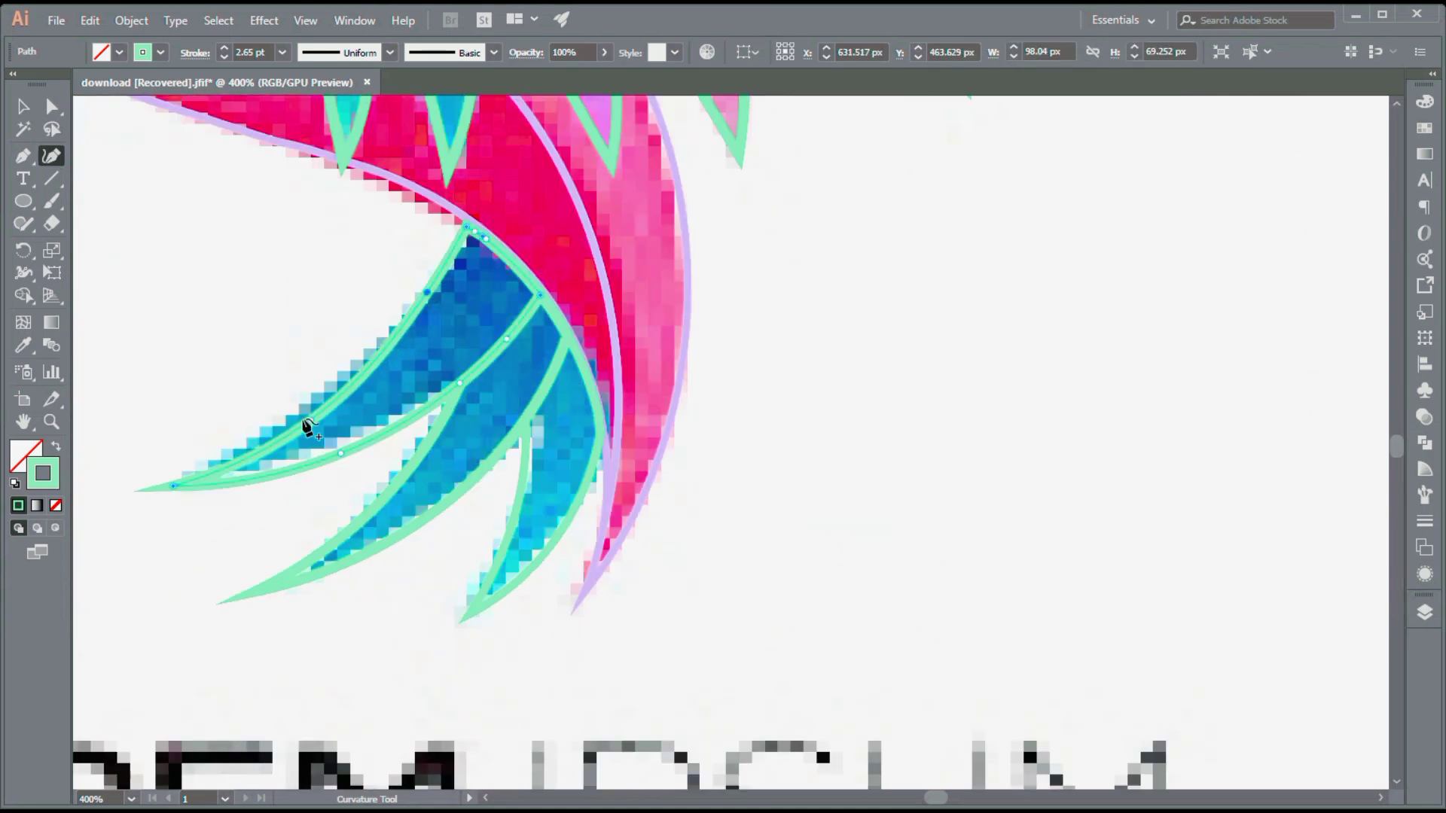
left_click_drag(307, 427, 309, 406)
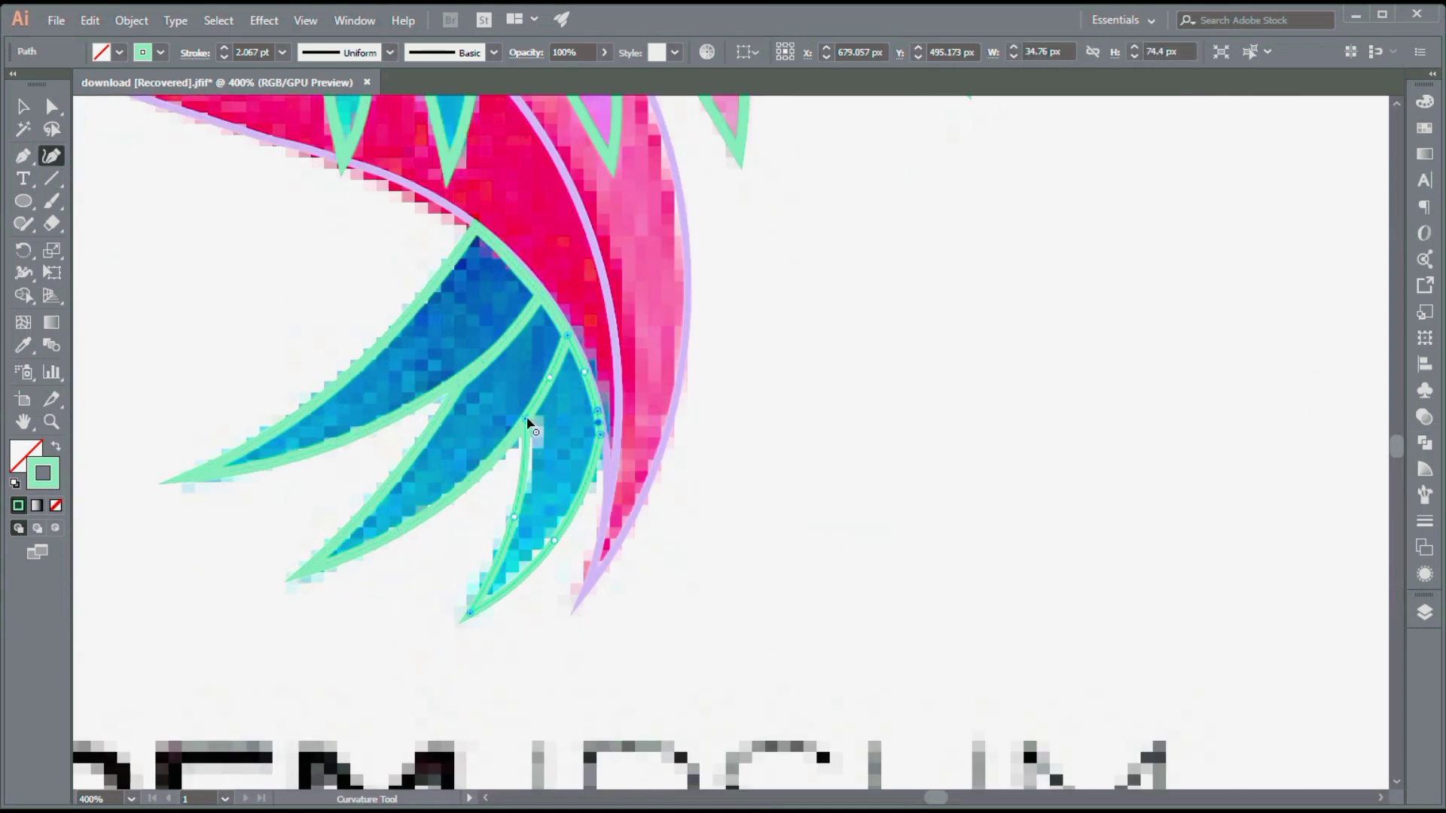
key("ctrl+shift+a")
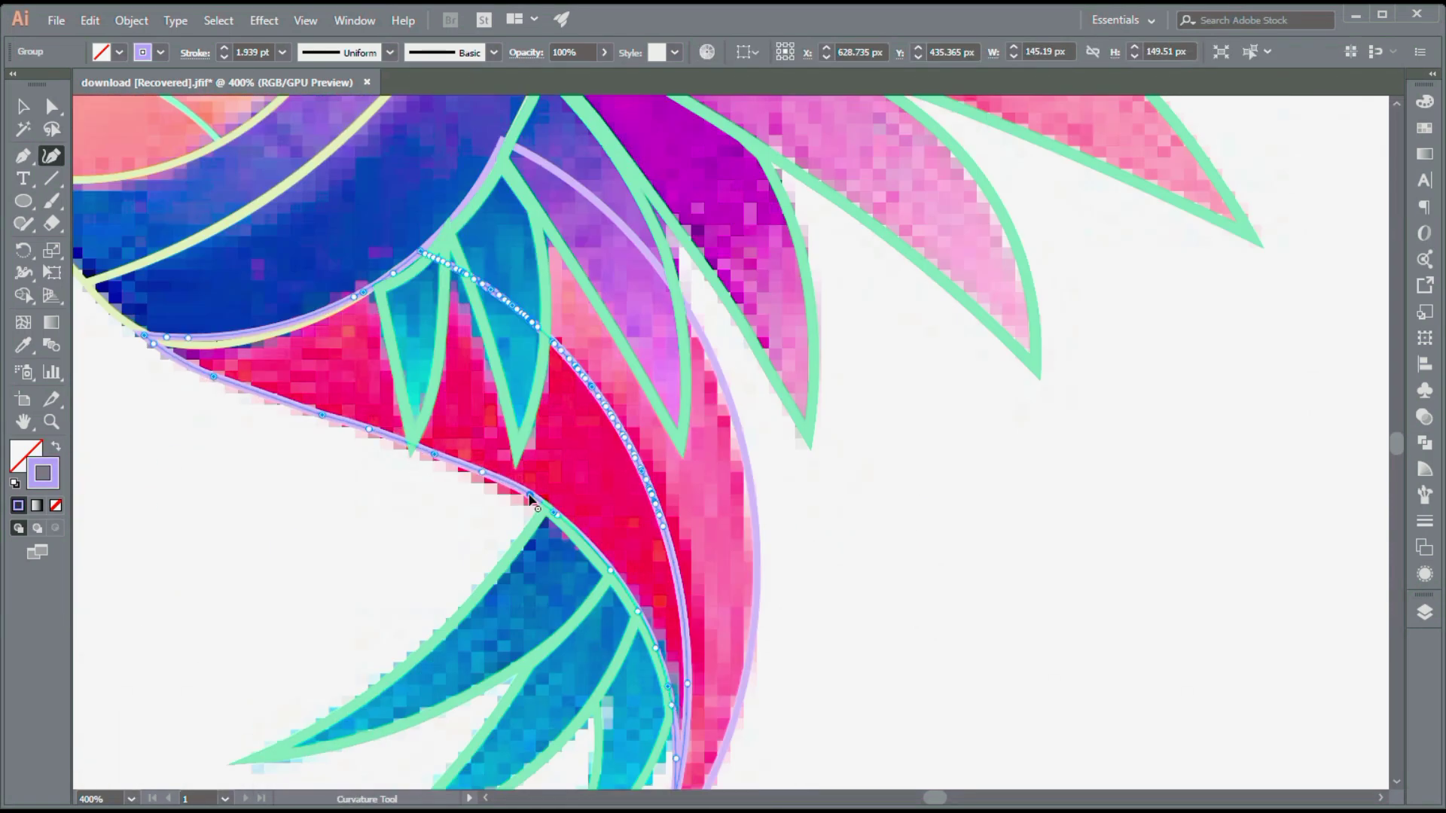
key("ctrl+shift+a")
key("ctrl+minus")
key("ctrl+minus")
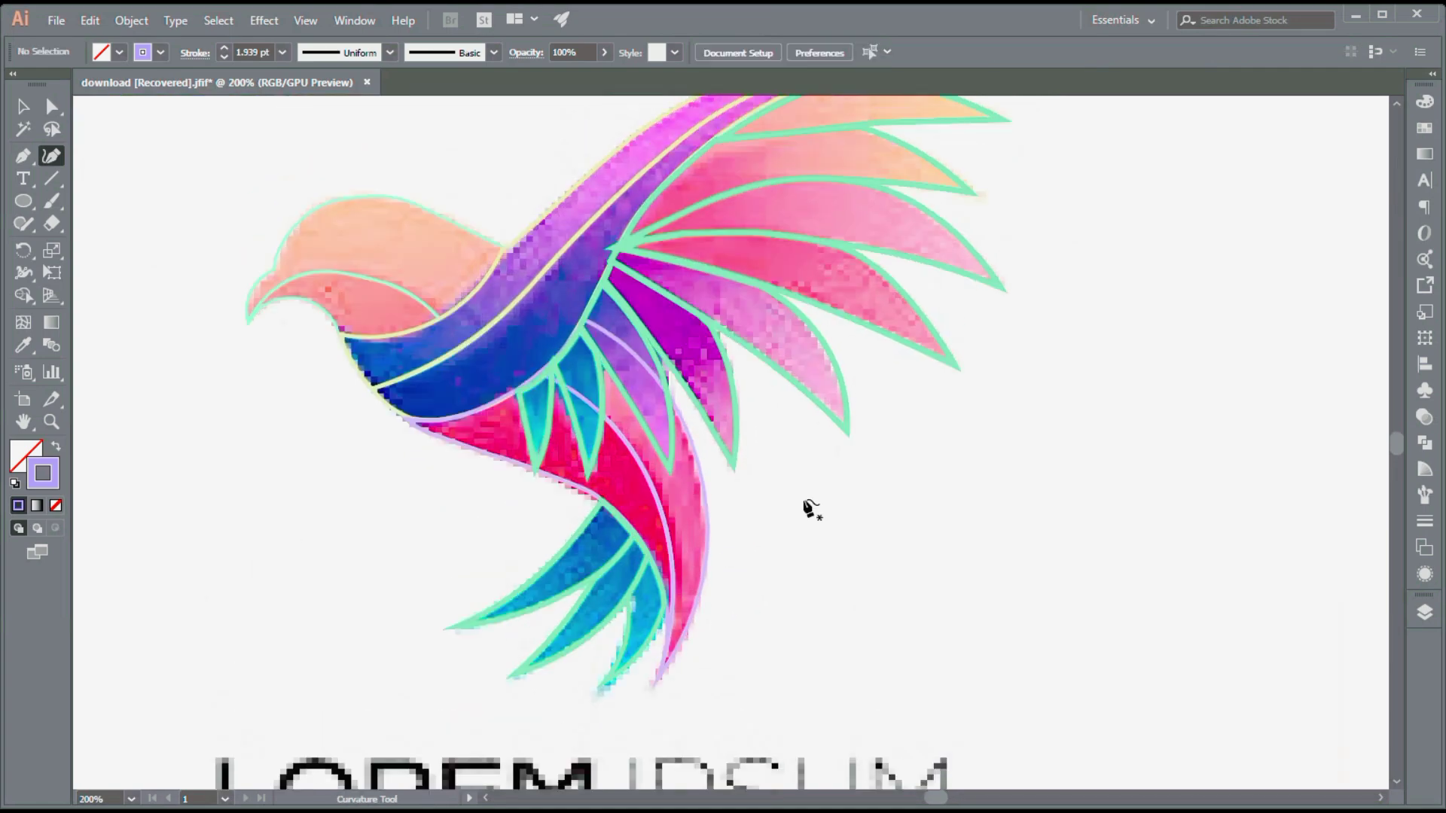
Fill all traced bird shapes with peach sampled from the reference's head, and ungroup the head and throat shapes.
key("ctrl+a")
key("i")
left_click(375, 263)
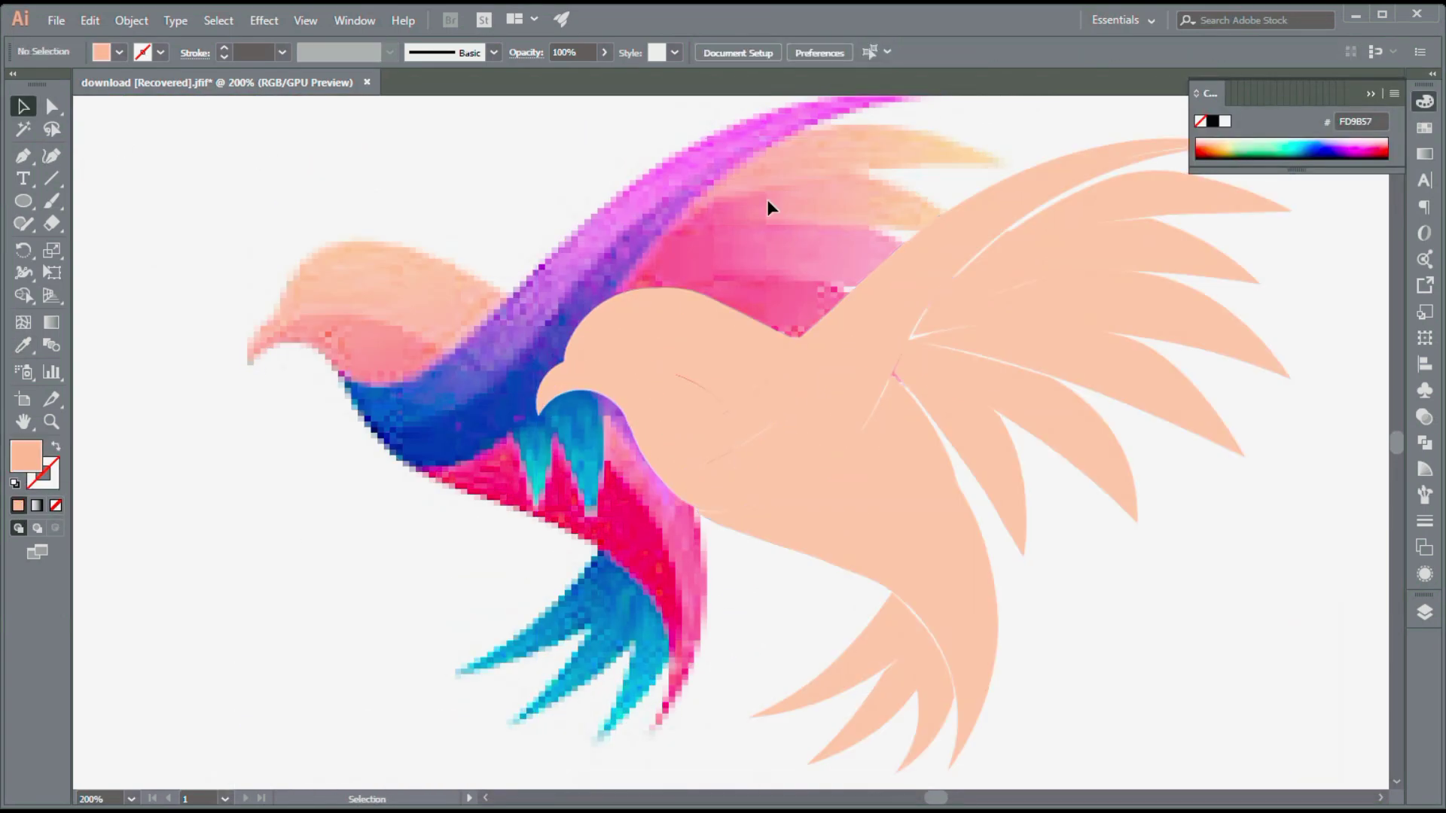
left_click(673, 329, "ctrl")
right_click(736, 379)
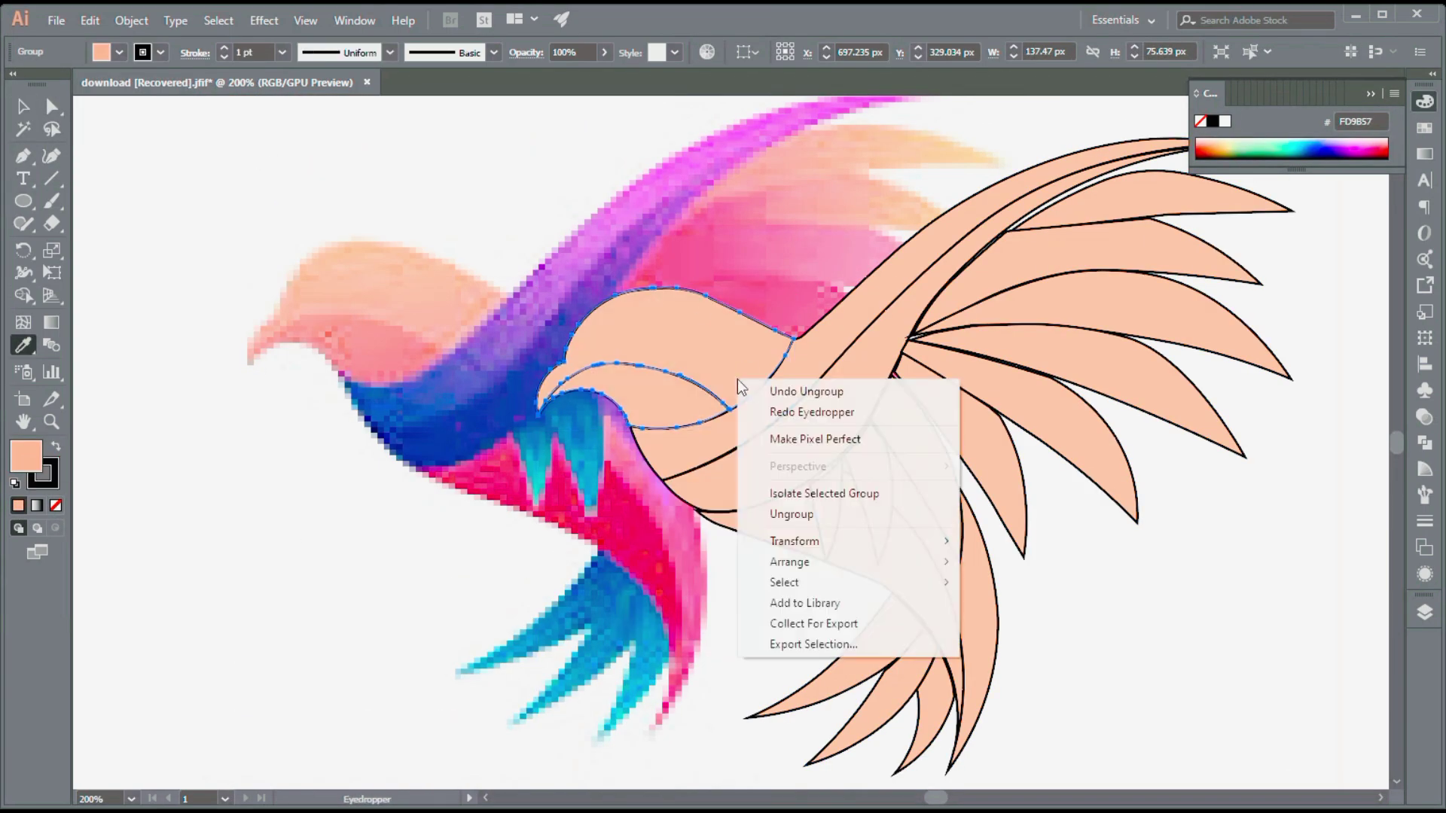
left_click(783, 517)
Give the head a linear gradient of orange and peach tones sampled from the reference's head, and distribute the colour stops.
key("period")
left_click(1288, 243)
left_click(362, 302, "shift")
left_click_drag(1288, 242, 1318, 242)
left_click(1201, 243)
left_click(354, 260, "shift")
left_click(1233, 242)
left_click(1271, 243)
key("v")
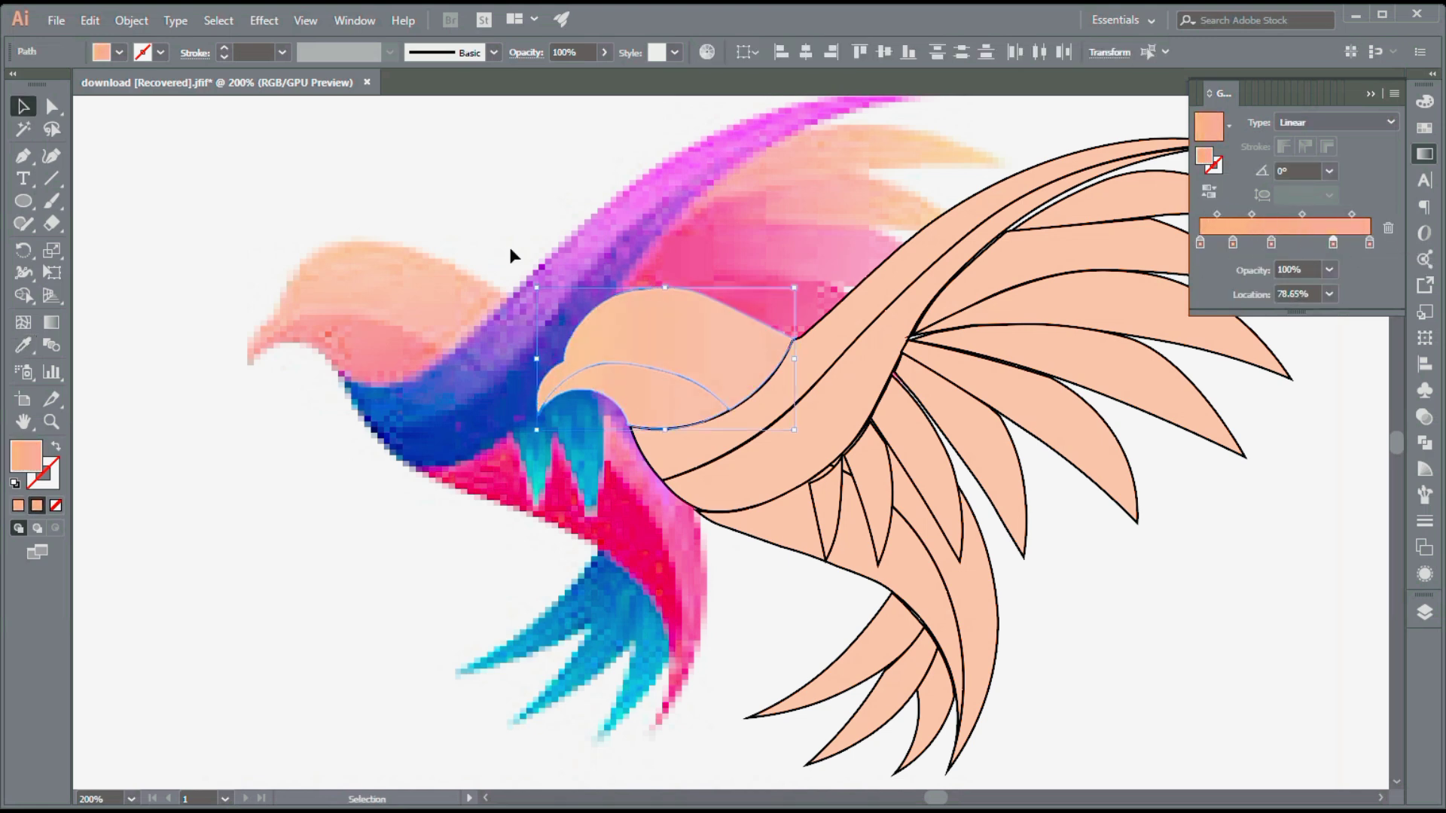
Redirect the head's gradient from the face toward the nape at about -7°.
key("g")
left_click_drag(571, 347, 743, 369)
key("v")
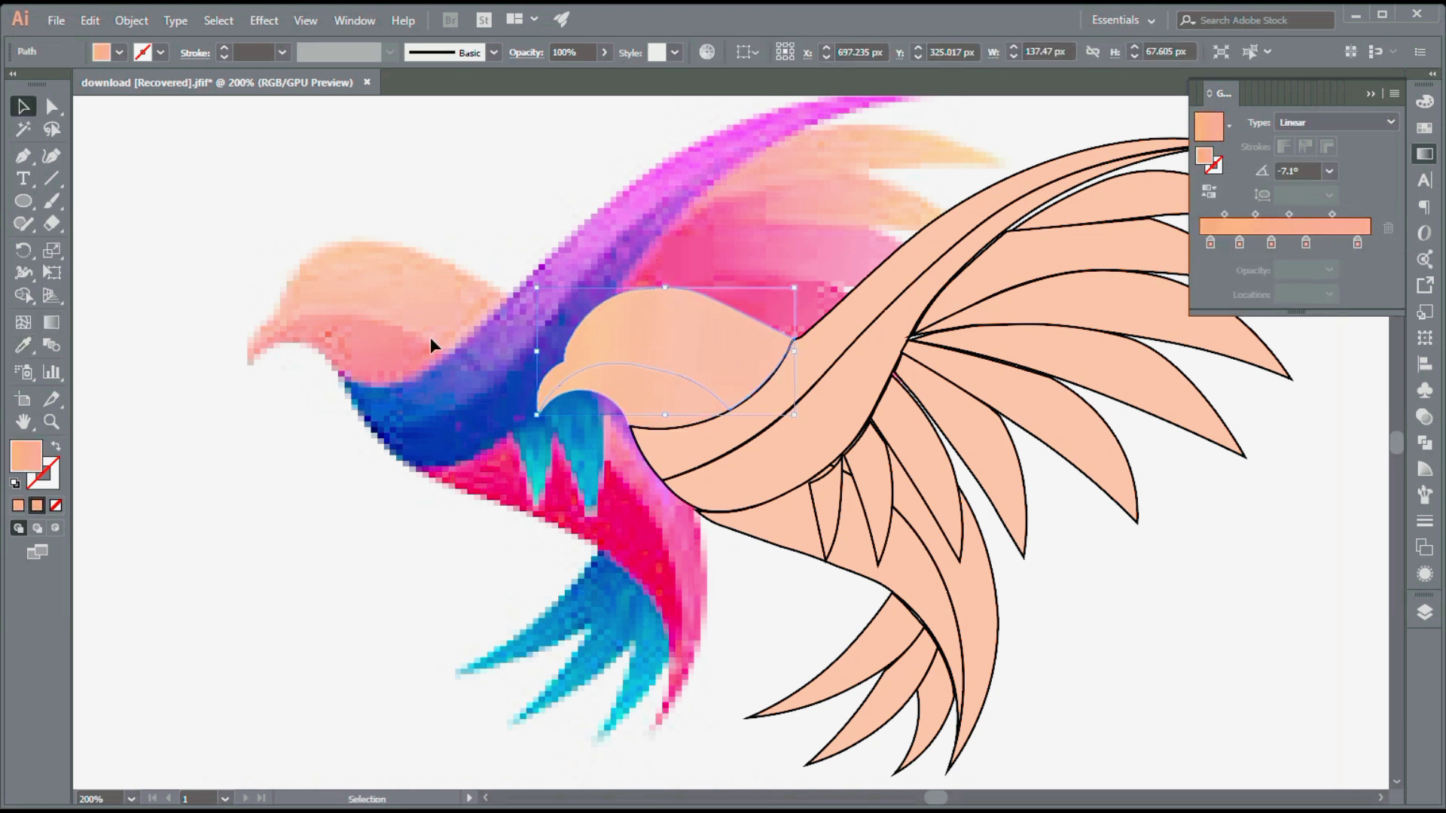
Fill the throat shape with a gradient of pink and salmon tones sampled from the reference's throat.
left_click(663, 399)
key("i")
left_click(411, 349)
left_click_drag(1204, 156, 1245, 231)
left_click(369, 350)
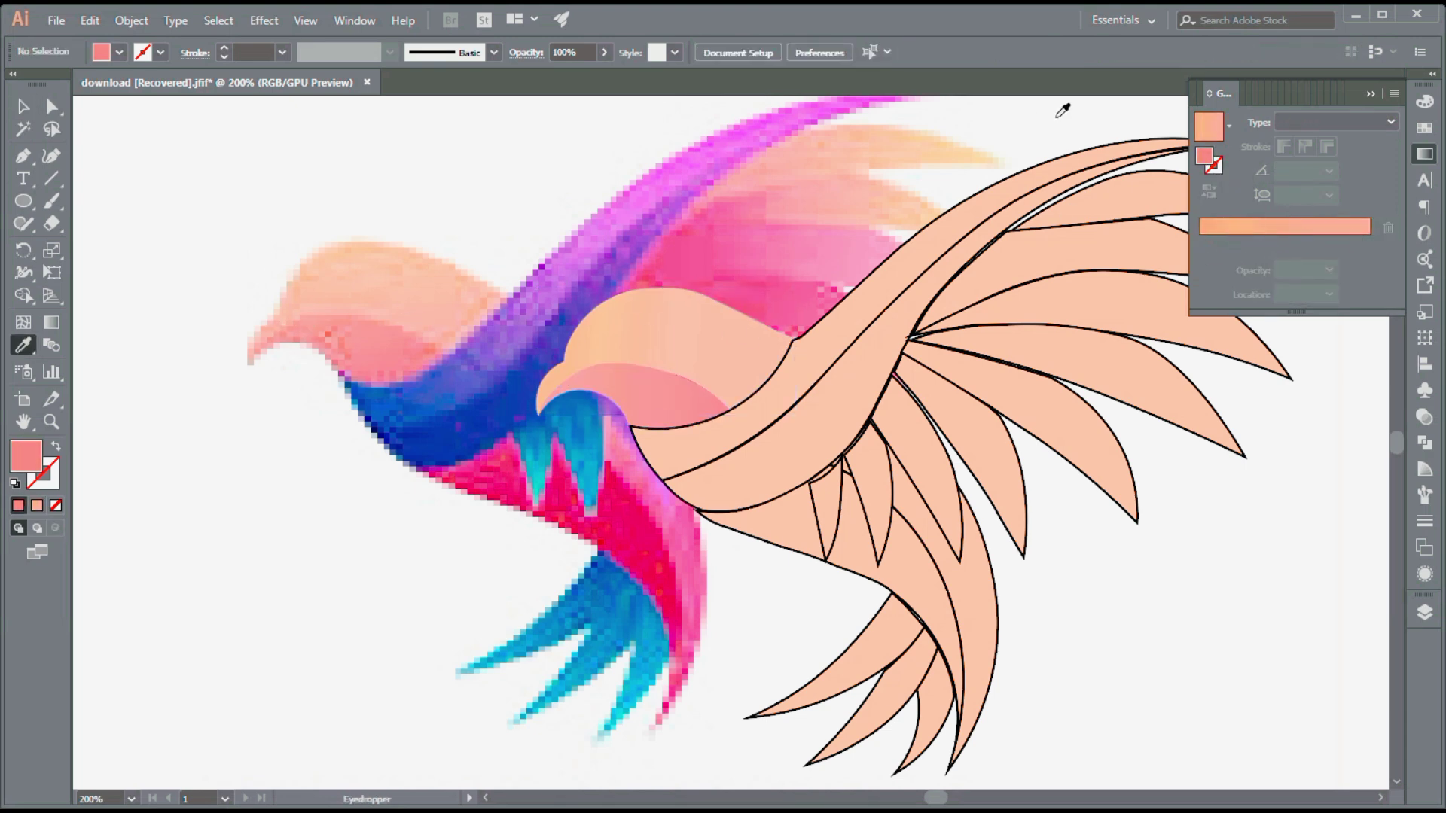
Fill the upper wing strip and the body band below it with a pink-purple-blue linear gradient running from wing tip to breast.
key("g")
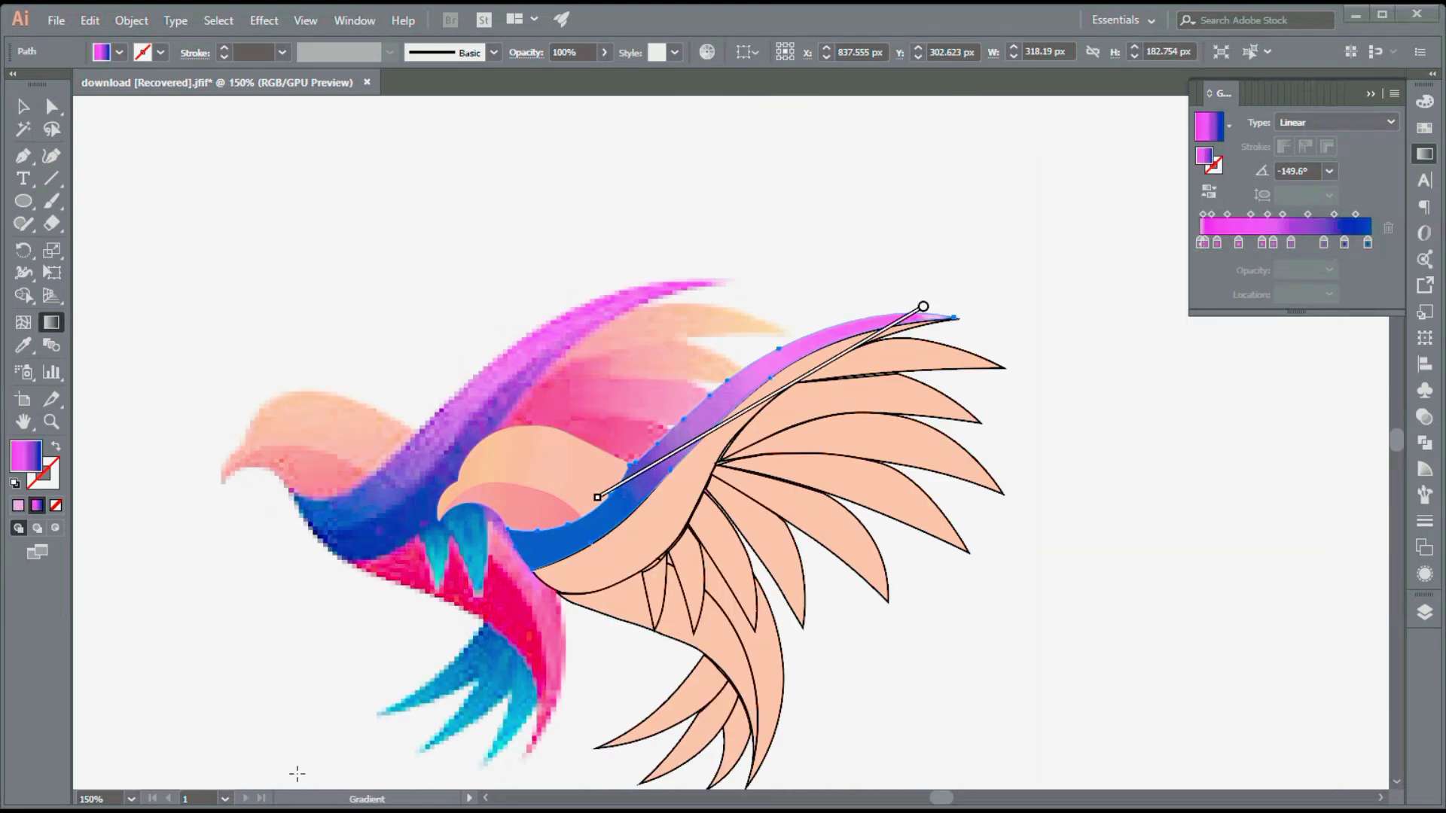
left_click(296, 774)
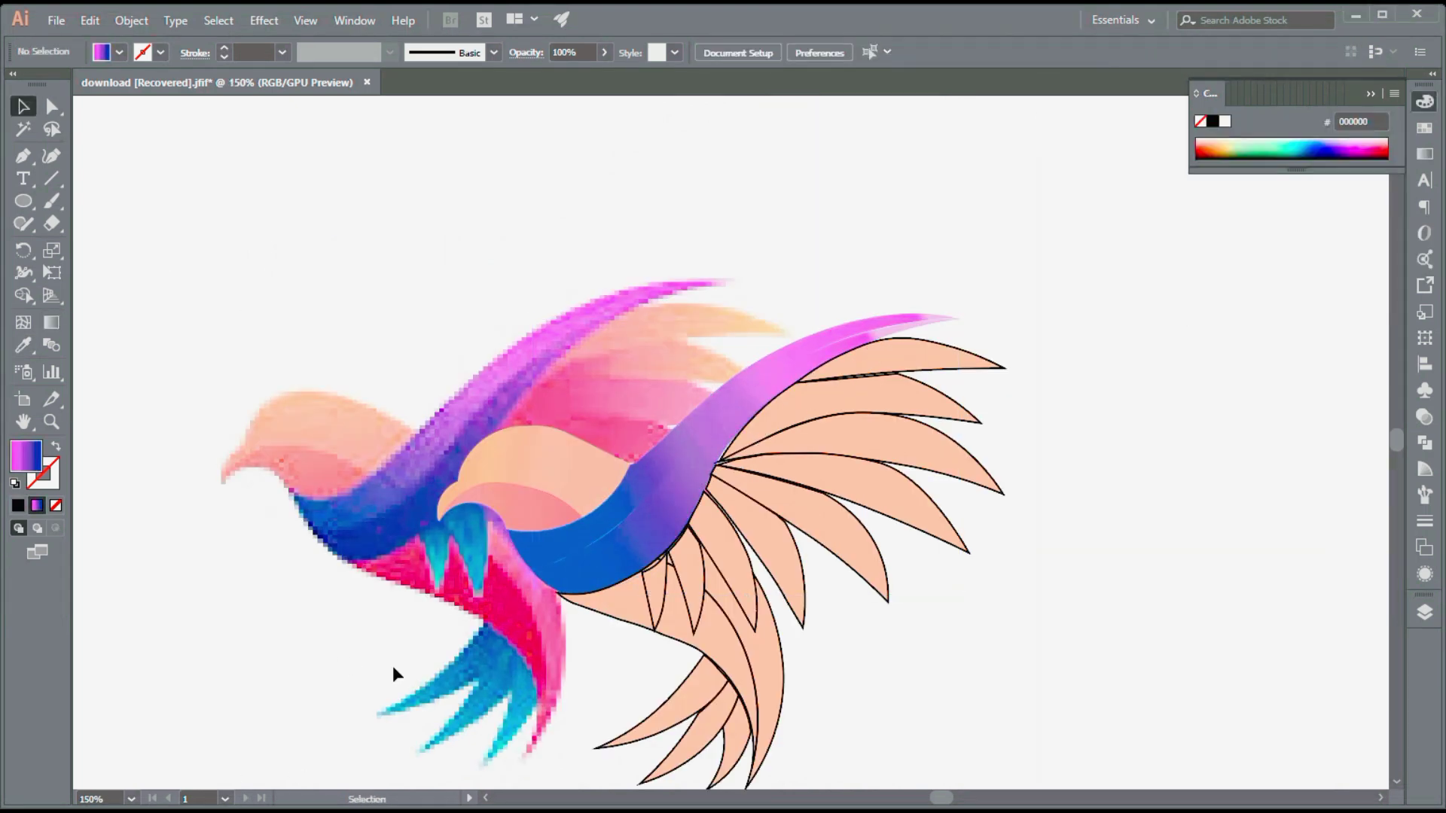
left_click(889, 395)
left_click(618, 490, "shift")
left_click(842, 327, "ctrl")
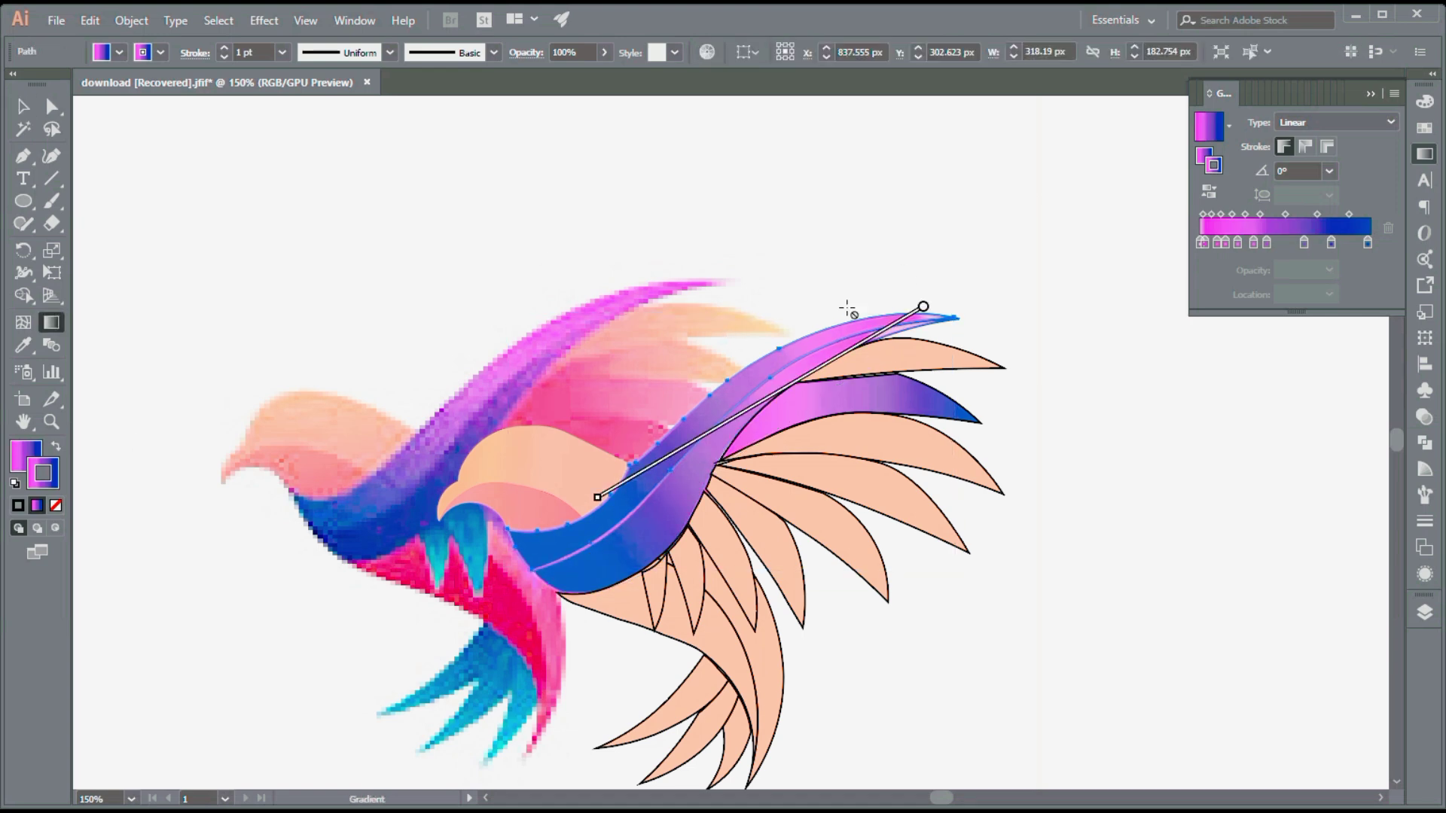
left_click(1280, 242)
left_click(1321, 242)
Select the whole traced bird and move it sideways, farther from the reference image.
left_click(24, 107)
left_click(166, 226)
left_click_drag(580, 613, 844, 590)
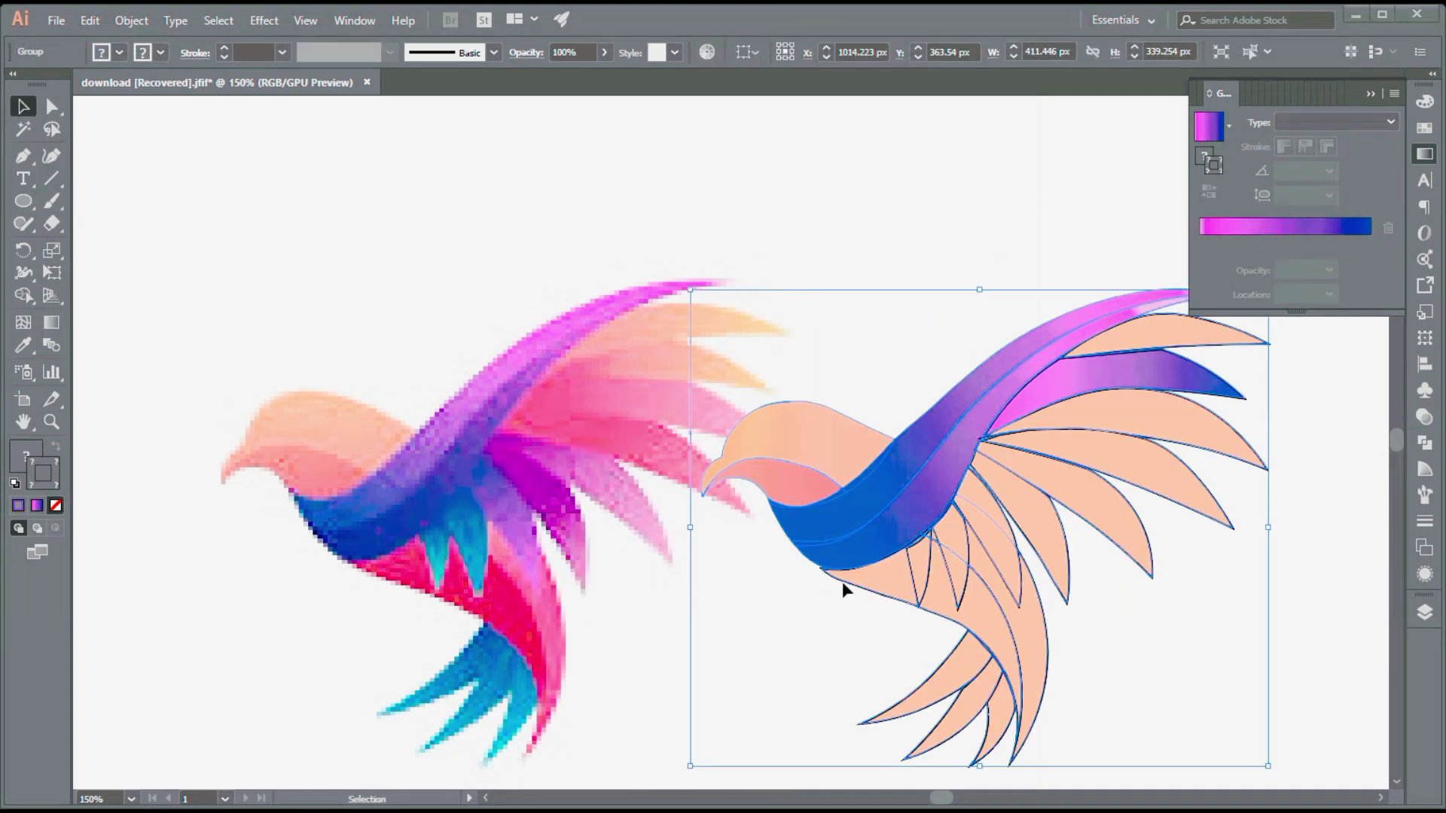
Fill the top wing feather with pink sampled from the reference and remove its outline.
left_click(1201, 348, "ctrl")
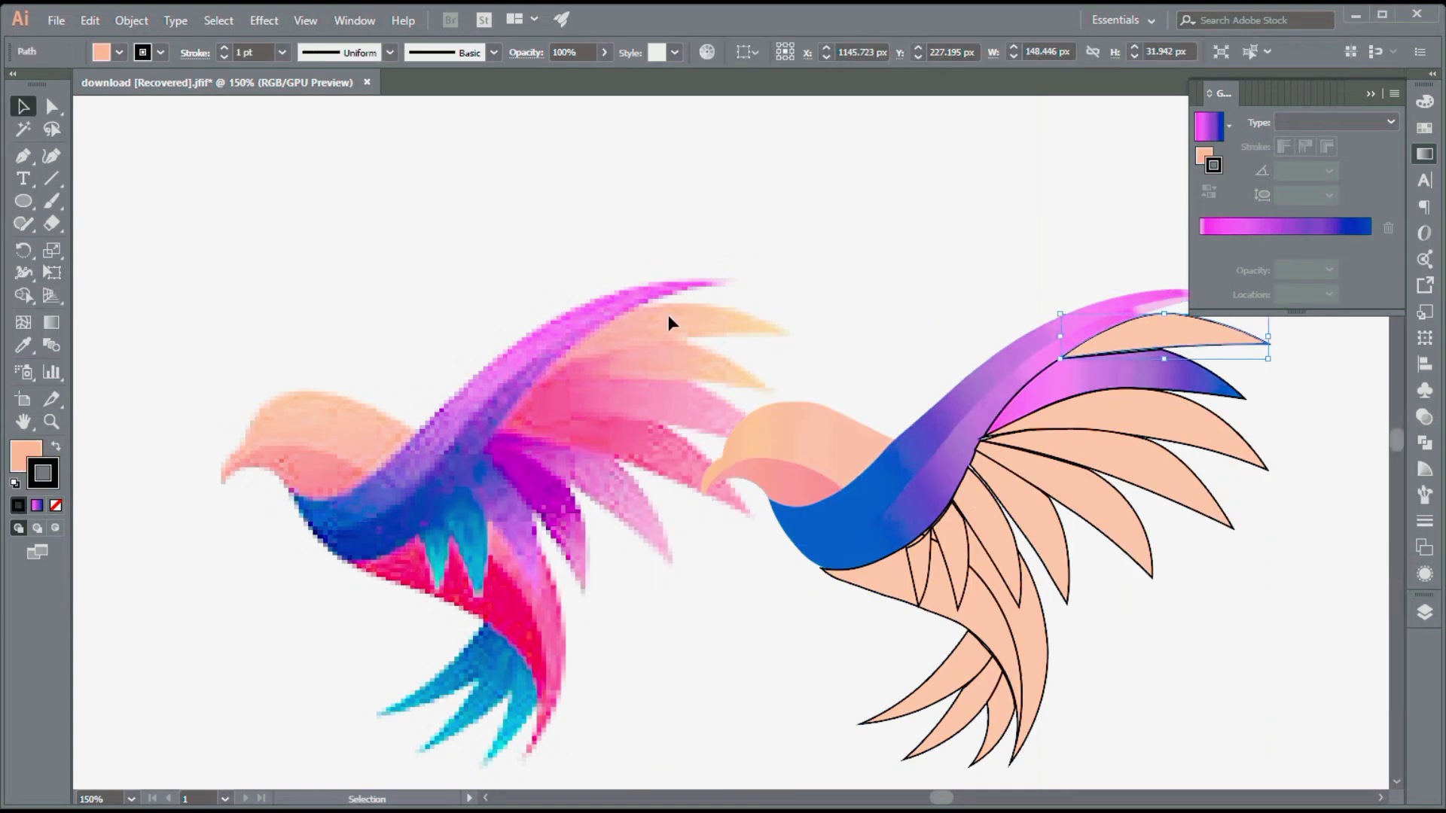
key("i")
left_click(461, 380)
left_click(540, 336)
Apply the linear gradient to the top wing feather and delete its surplus purple and blue stops.
left_click(1424, 154)
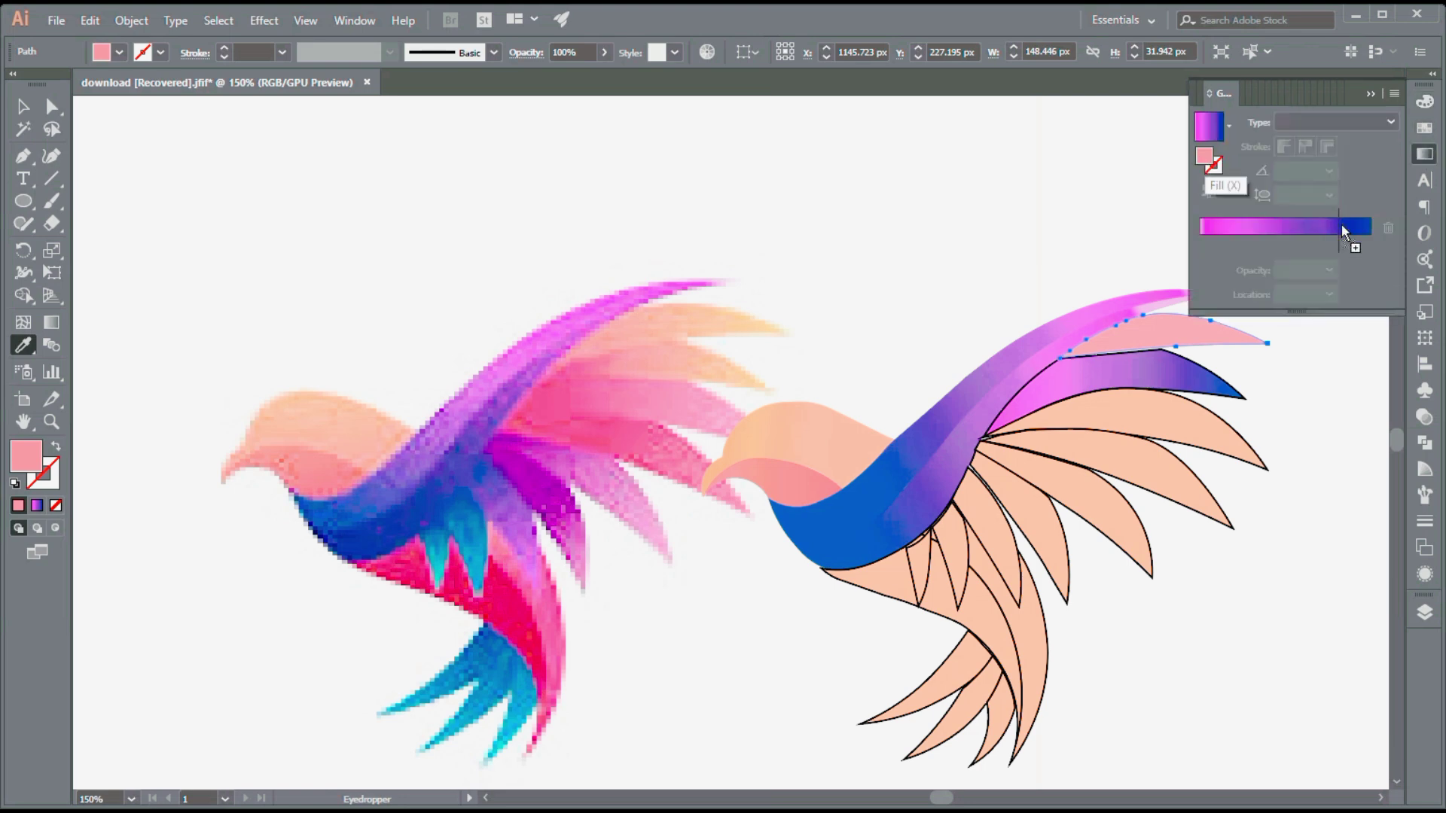
left_click(1343, 228)
left_click(1389, 232)
left_click(1388, 232)
left_click(1388, 232)
left_click(1388, 232)
left_click(1389, 232)
left_click(1389, 232)
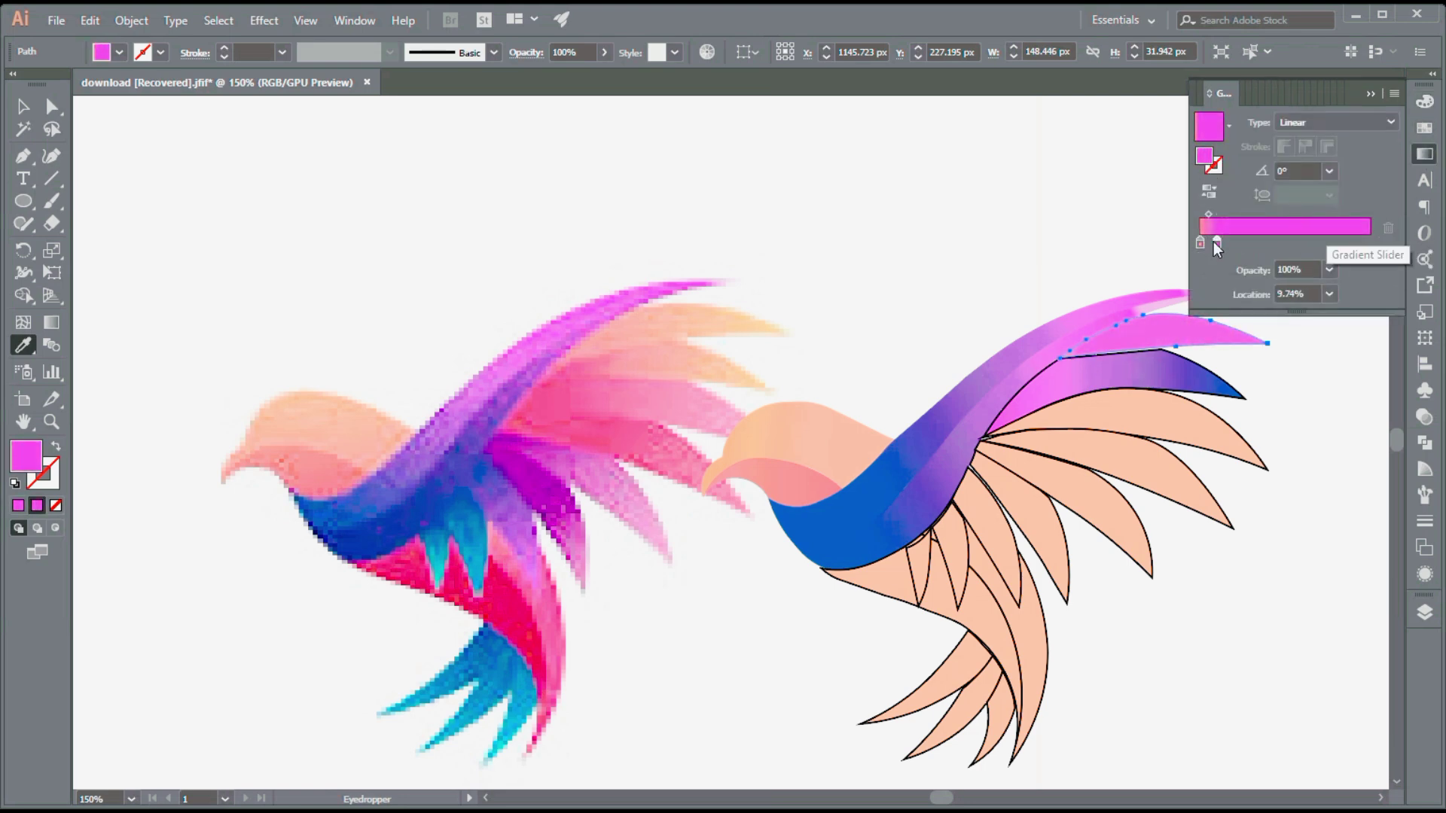
Add salmon pink sampled from the reference to the top feather's gradient and delete the magenta end stop.
left_click_drag(1216, 242, 1366, 242)
left_click(590, 348)
left_click(1209, 128)
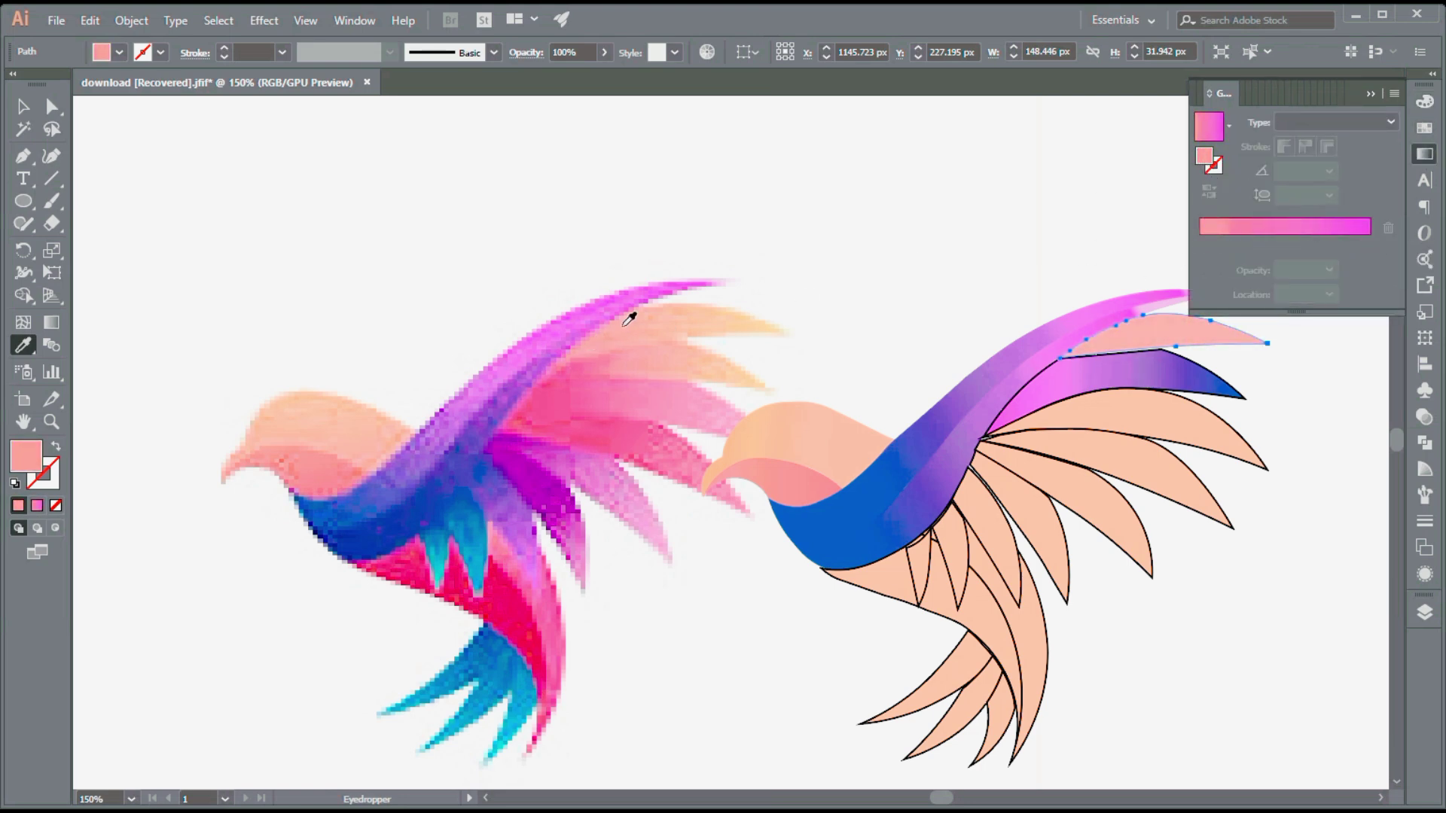
left_click(1368, 242)
left_click(1389, 228)
Add peach stops sampled along the reference's top feather to the second half of the gradient.
left_click(688, 324)
left_click_drag(1205, 157, 1291, 228)
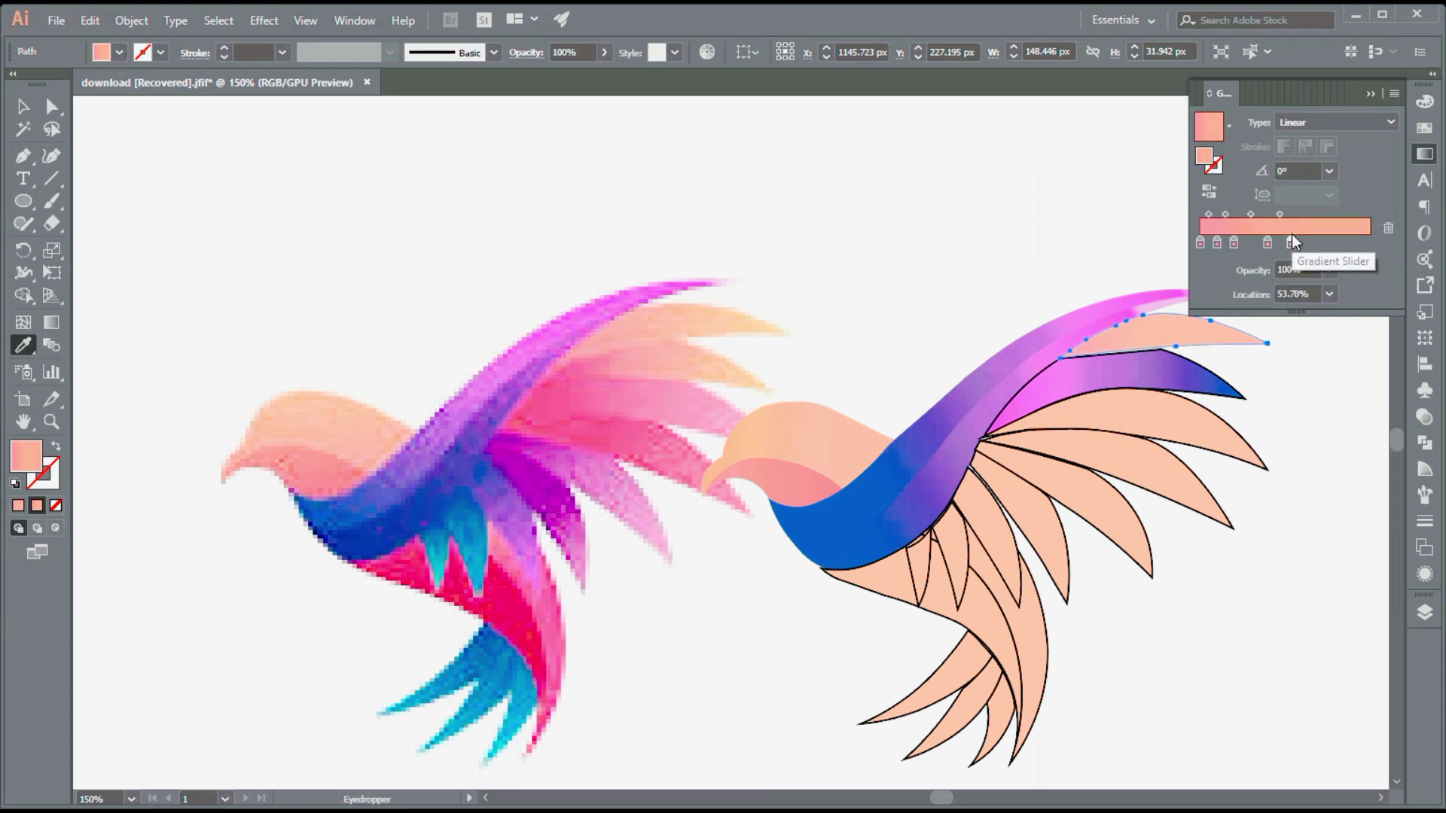
left_click(715, 322)
left_click(749, 325)
left_click_drag(1209, 158, 1341, 228)
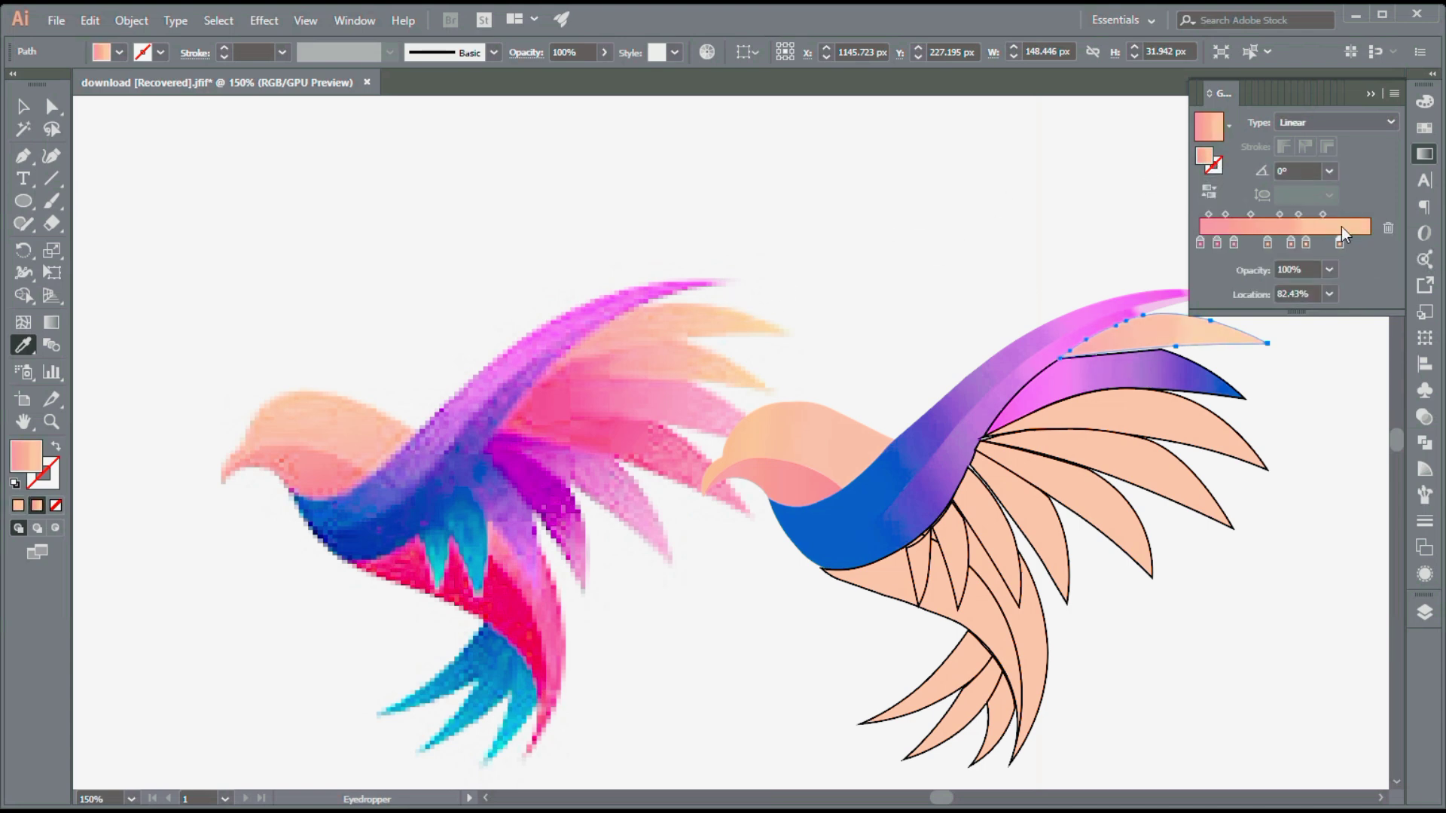
Add a pale yellow end stop, even out the stop spacing, and run the gradient along the top feather toward its tip.
left_click(770, 326)
left_click_drag(1205, 157, 1359, 228)
left_click_drag(1306, 243, 1248, 245)
left_click_drag(1291, 244, 1255, 244)
key("g")
left_click_drag(1080, 336, 1255, 338)
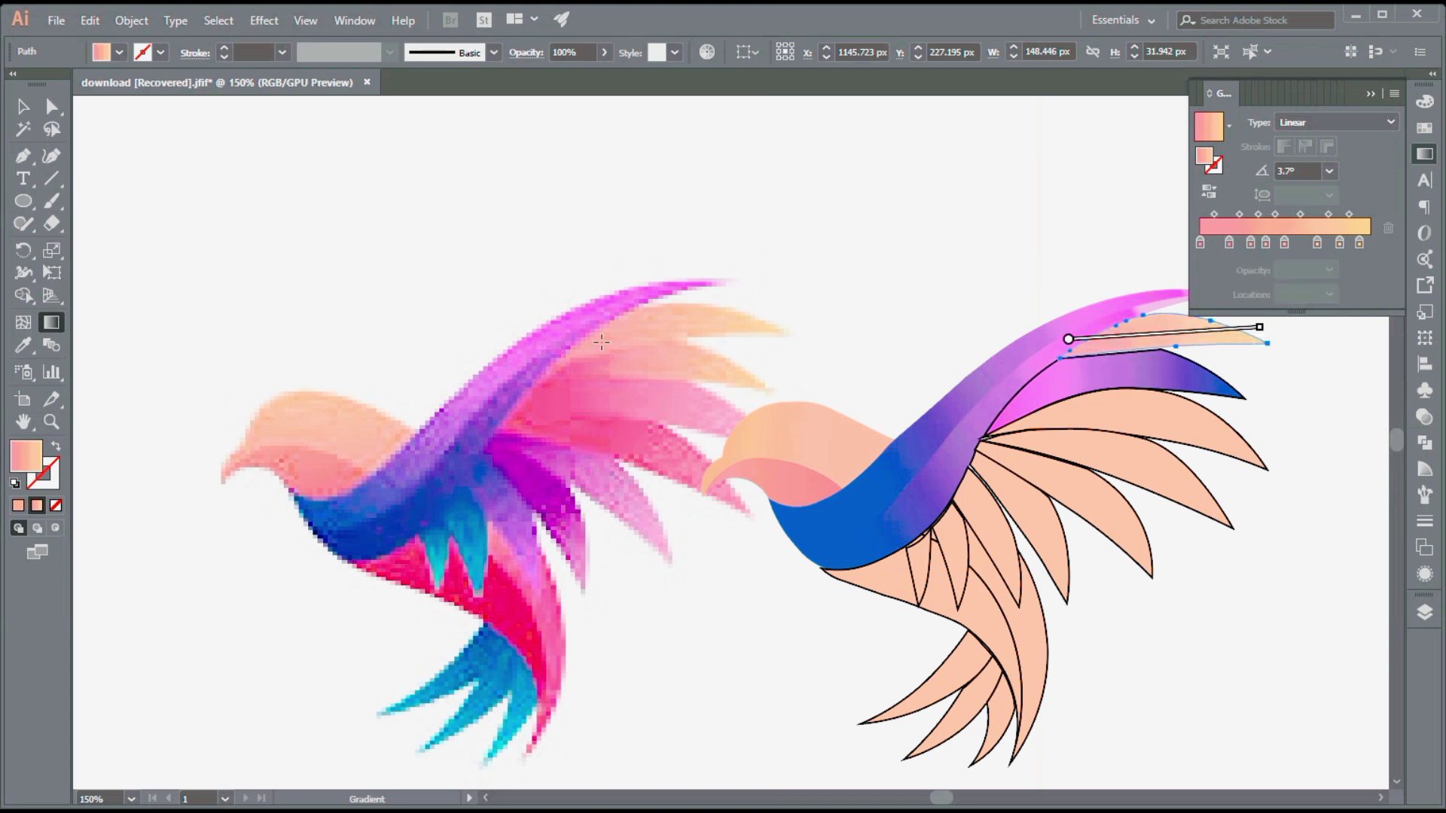
Select the second wing feather and copy the top feather's pink-to-yellow gradient fill onto it.
key("v")
left_click(1175, 369)
left_click(26, 461)
left_click(1424, 155)
key("i")
left_click(1163, 329)
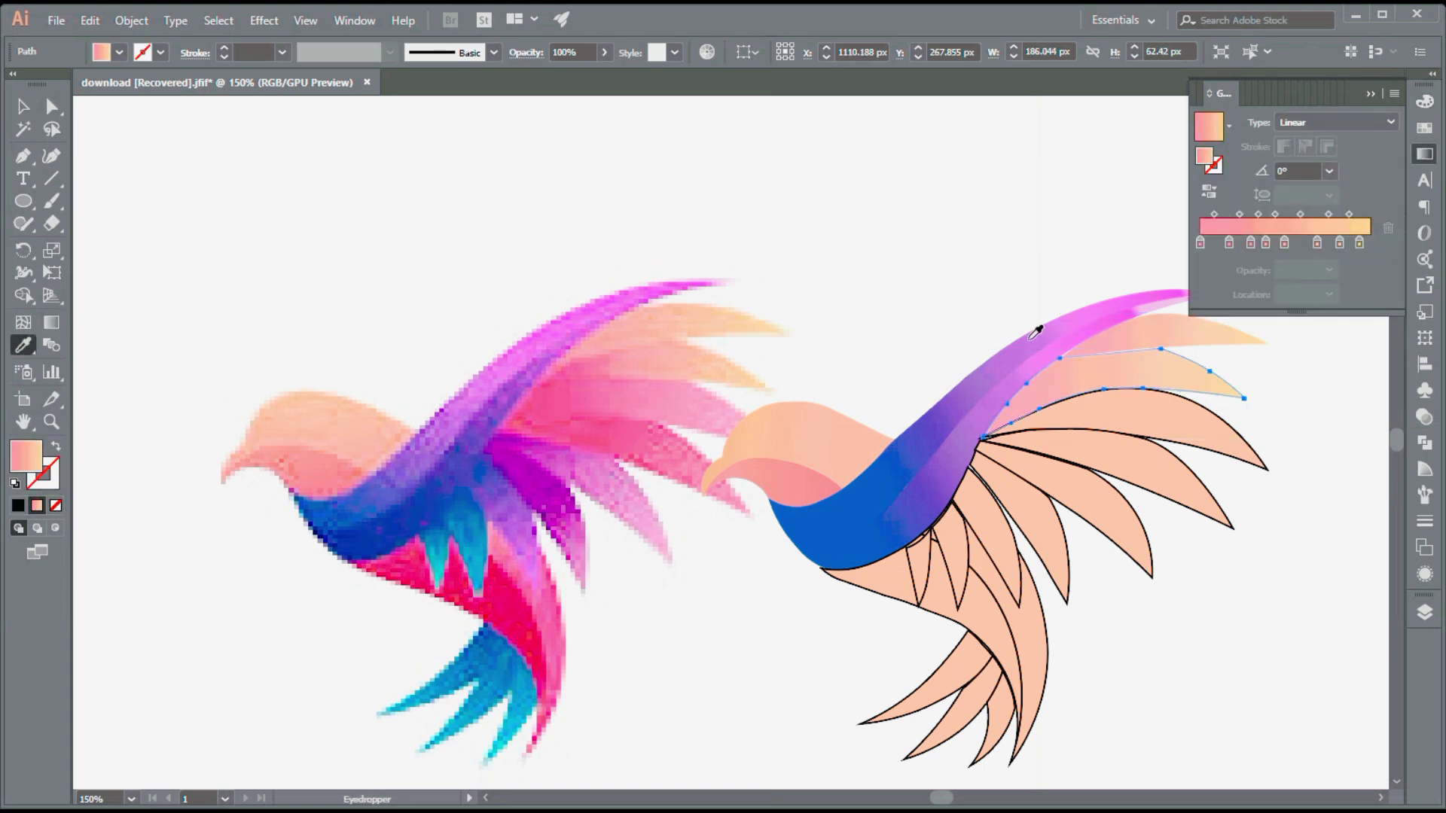
Add a deep pink start sampled from the reference to the second feather's gradient, respace the pink stops, and run it toward the tip.
key("g")
left_click_drag(1031, 392, 1283, 398)
left_click_drag(1229, 243, 1243, 243)
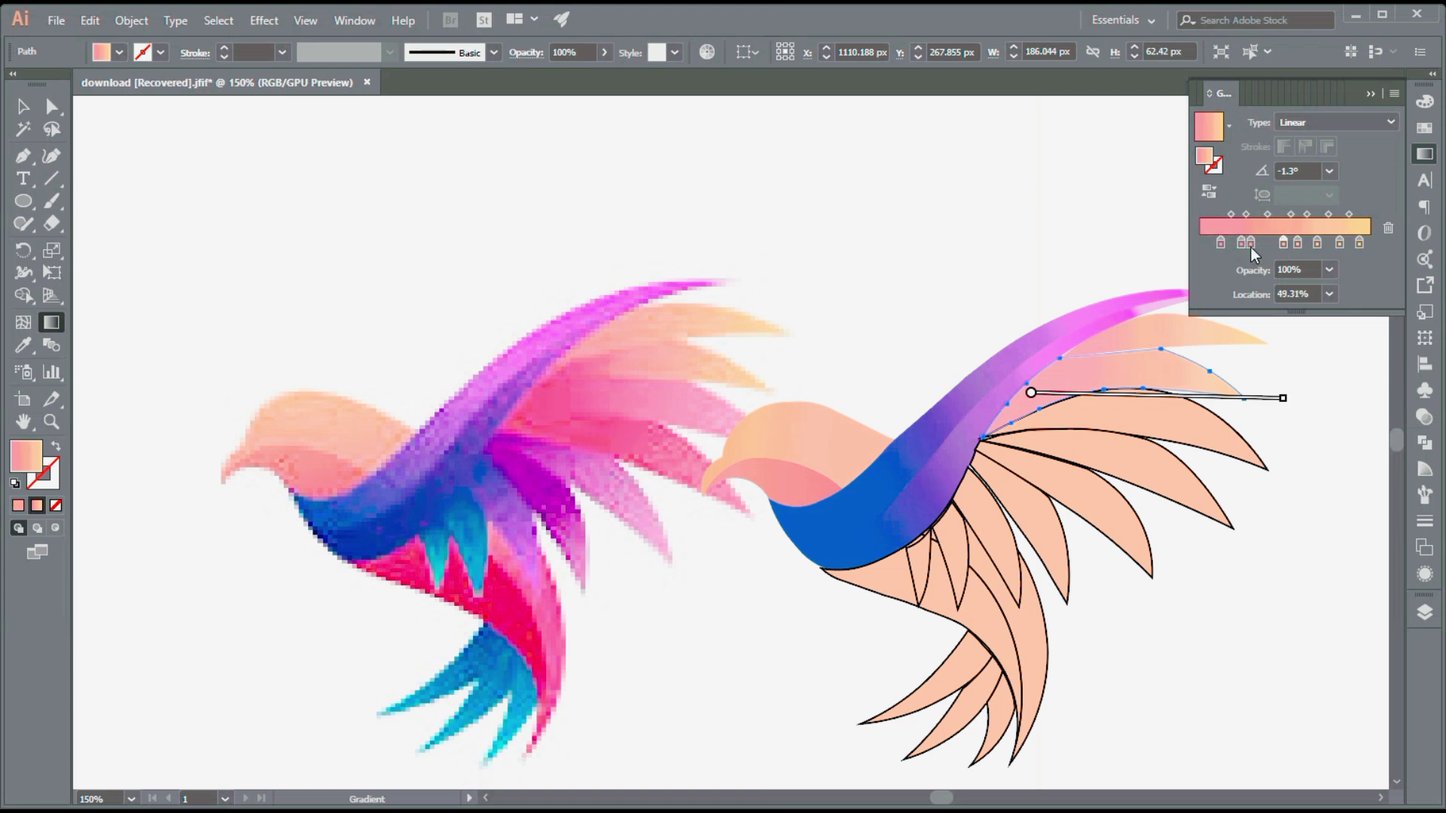
key("i")
left_click(565, 376)
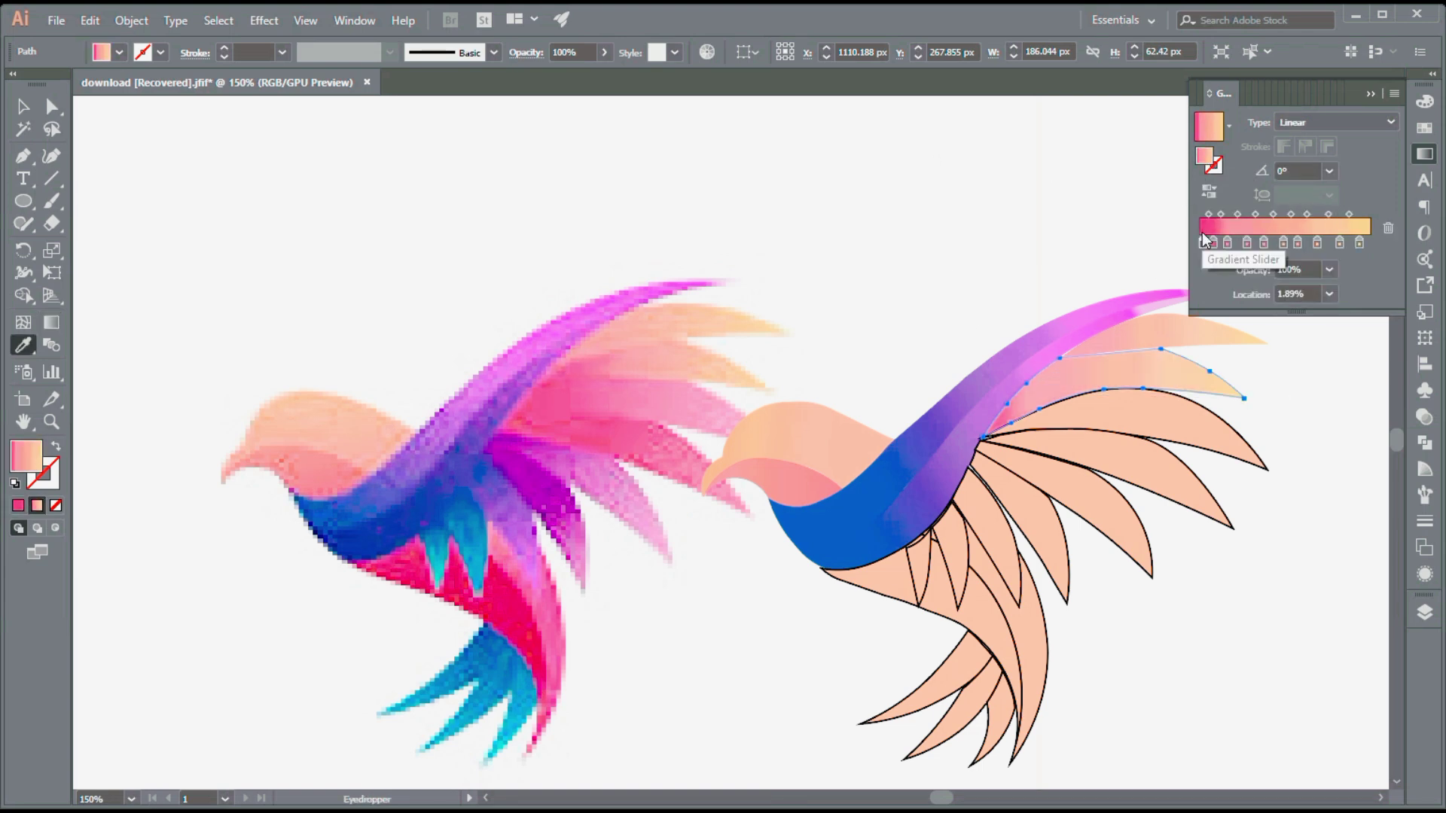
left_click(1230, 243)
key("g")
left_click_drag(983, 397, 1242, 390)
Select the top wing feather and enlarge it slightly at its inner lower corner to close the gap to the wing.
key("v")
left_click(1096, 336)
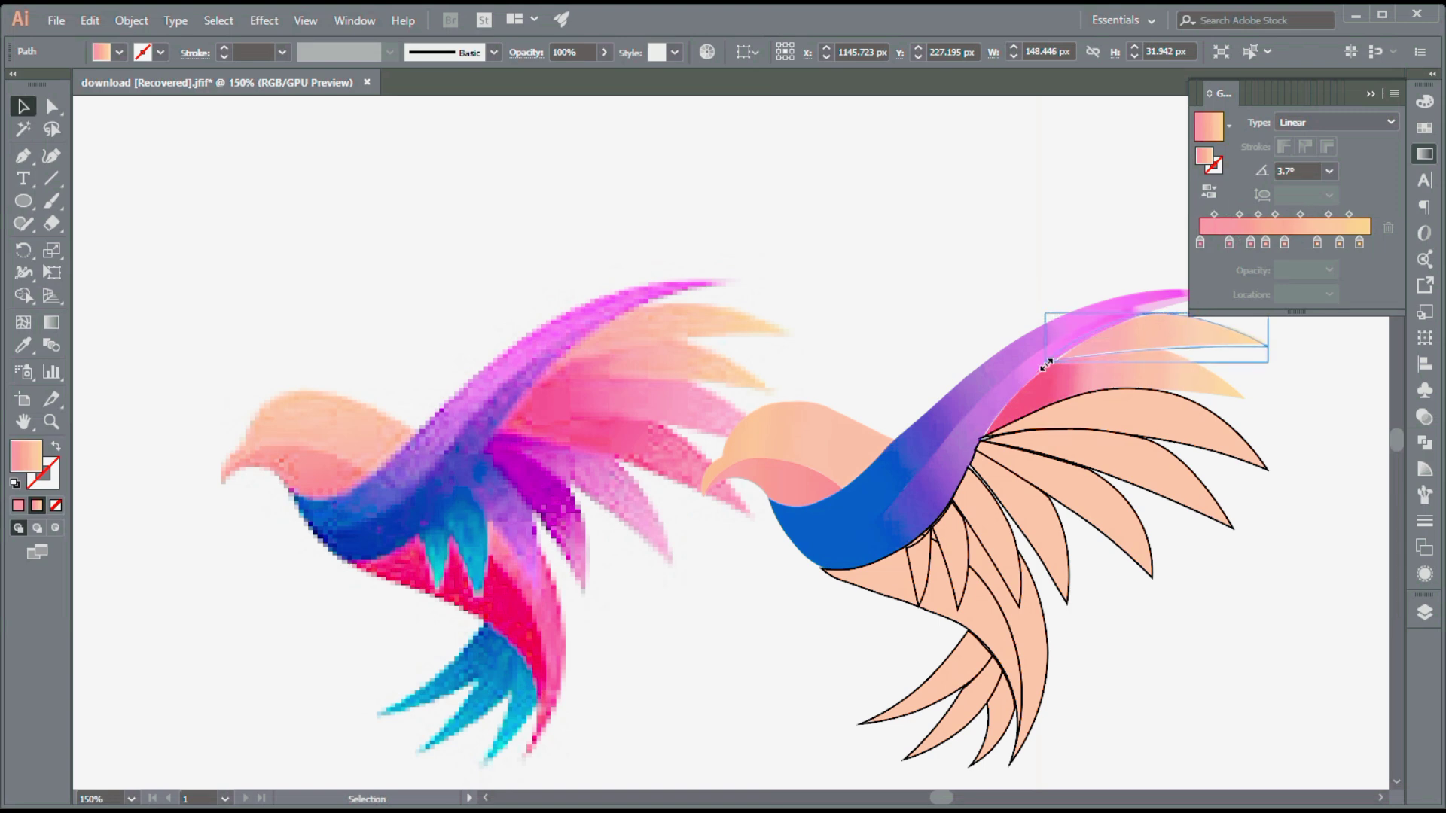
left_click_drag(1046, 365, 1043, 368)
Set the second stop of the top feather's deep pink-to-yellow gradient to 8.94% and angle the gradient about -6.4° toward the tip.
key("g")
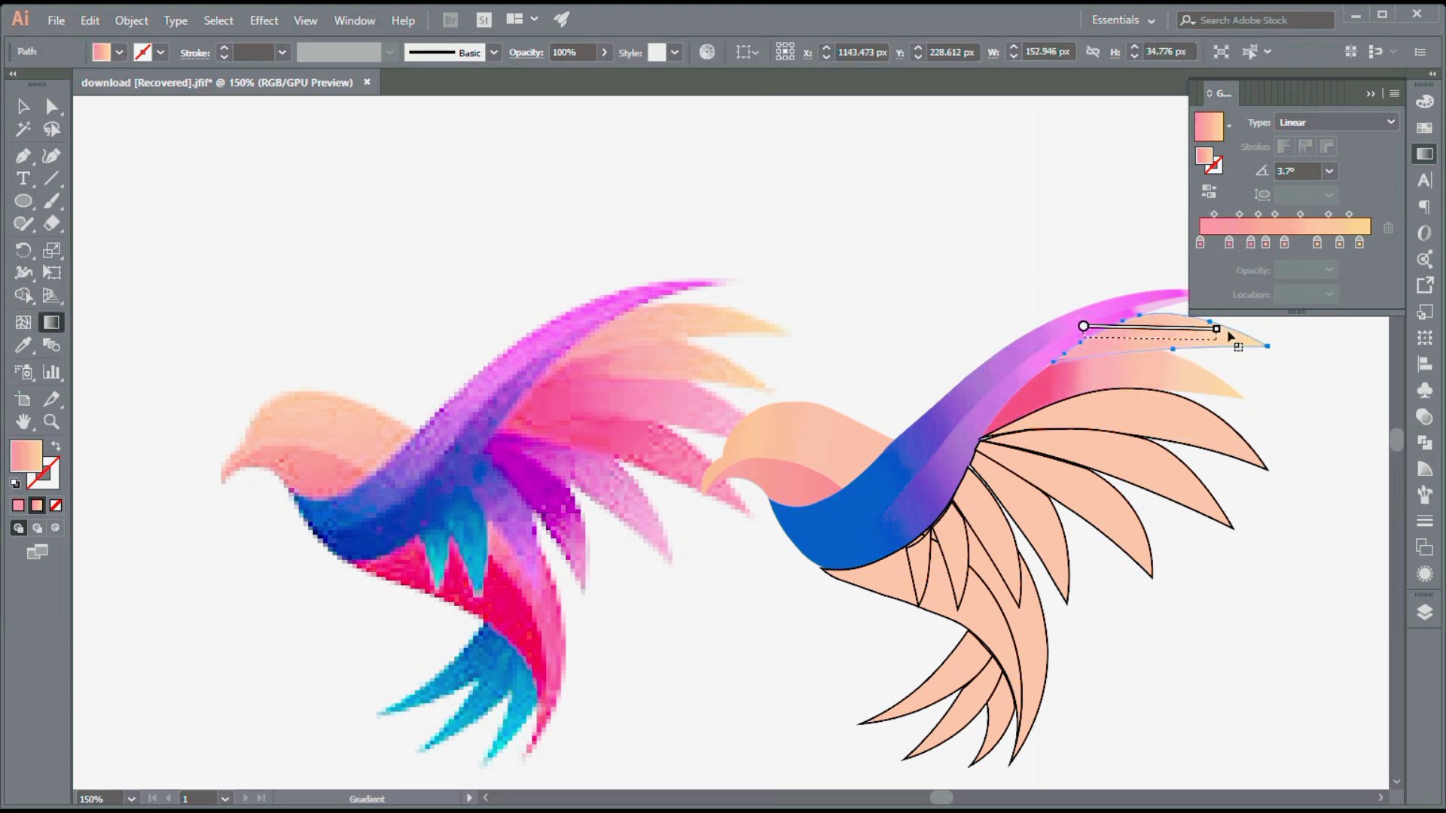
left_click_drag(1053, 338, 1269, 338)
left_click(1215, 241)
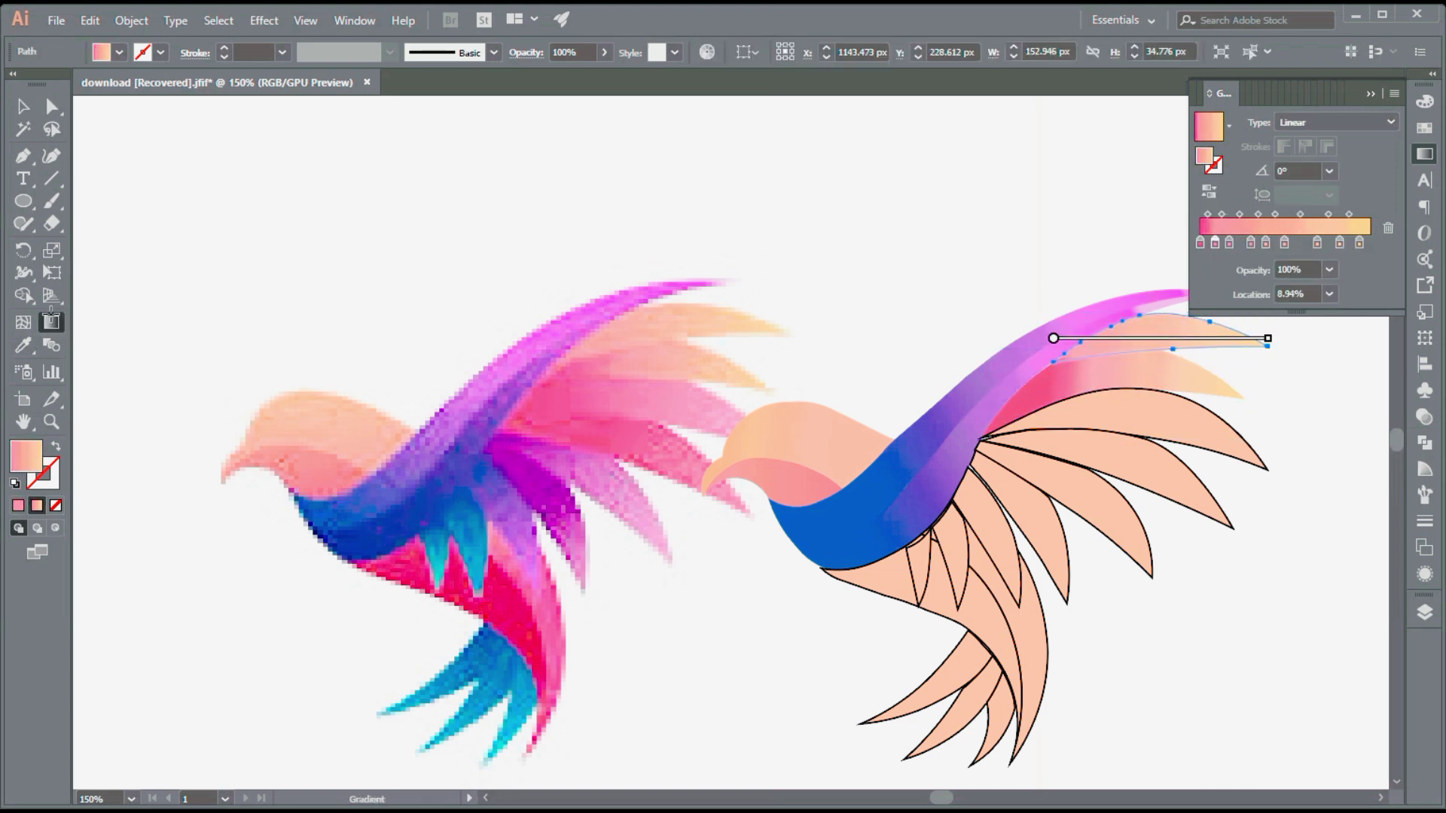
mouse_move(1097, 336)
left_mouse_down()
mouse_move(1291, 332)
mouse_move(1264, 355)
left_mouse_up()
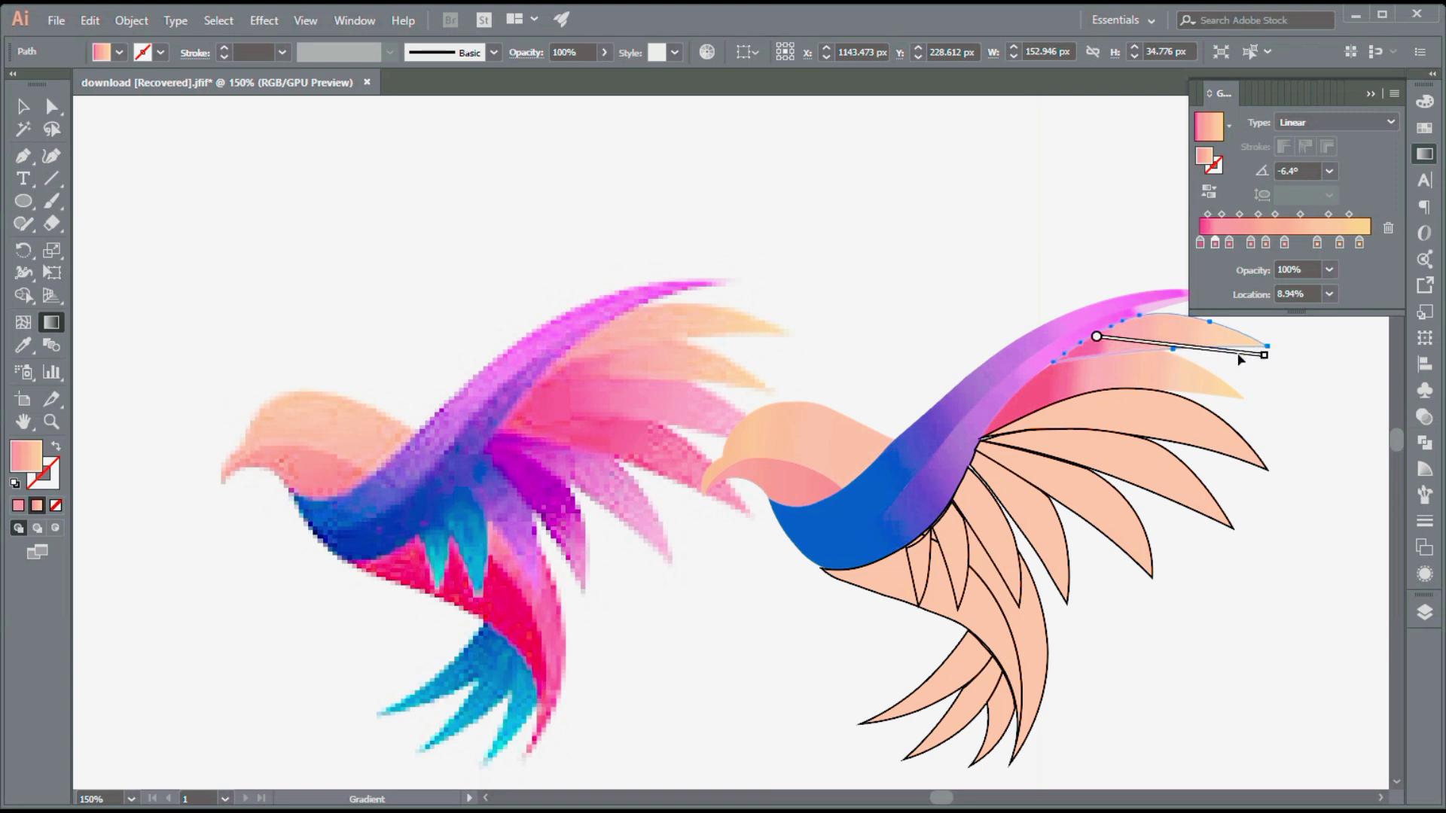
Fill the third wing feather with the current gradient without an outline, and delete the peach and yellow stops.
key("v")
left_click(1068, 415)
left_click(37, 505)
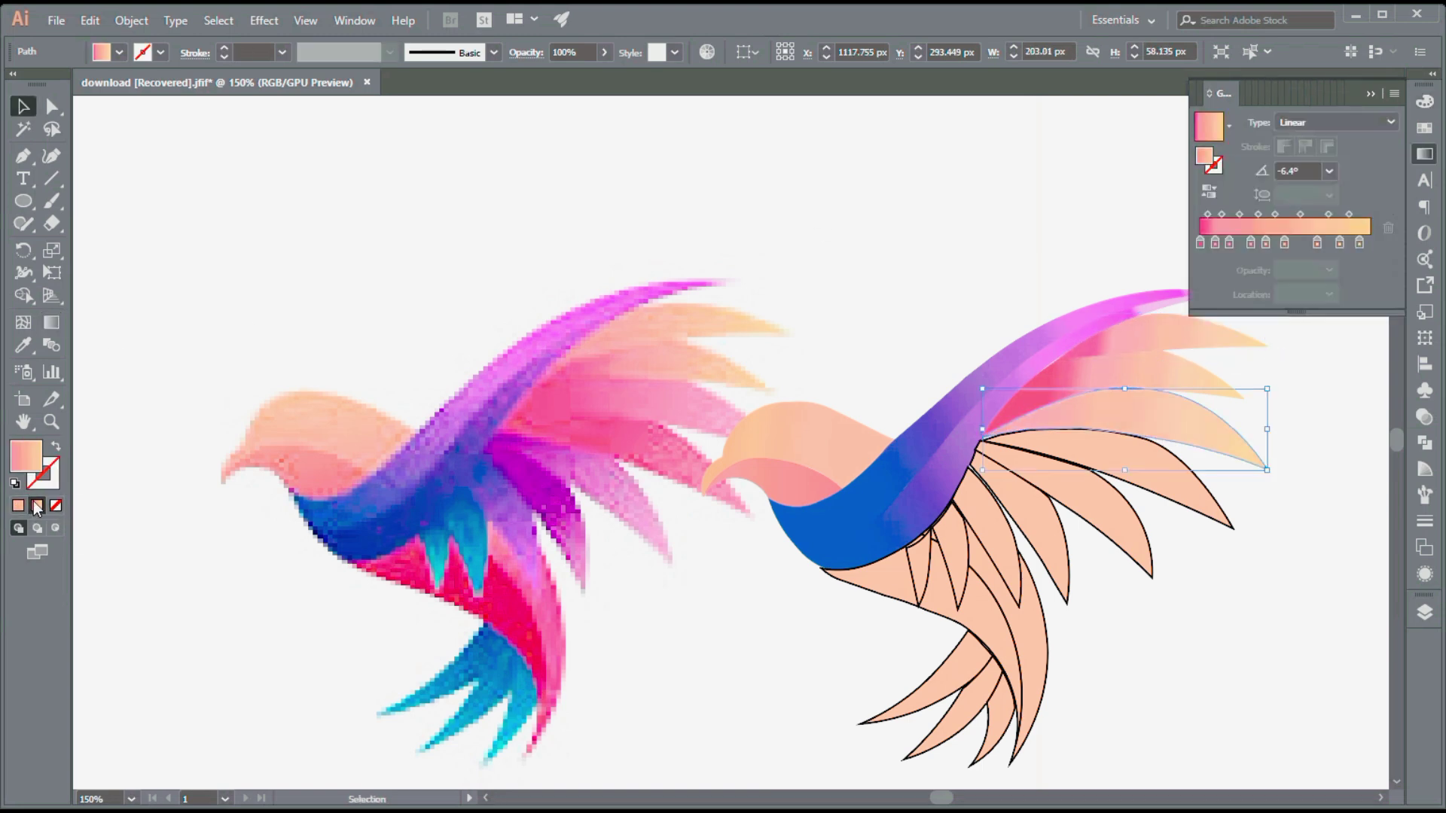
left_click(1393, 232)
left_click(1394, 232)
left_click(1393, 232)
left_click(1393, 232)
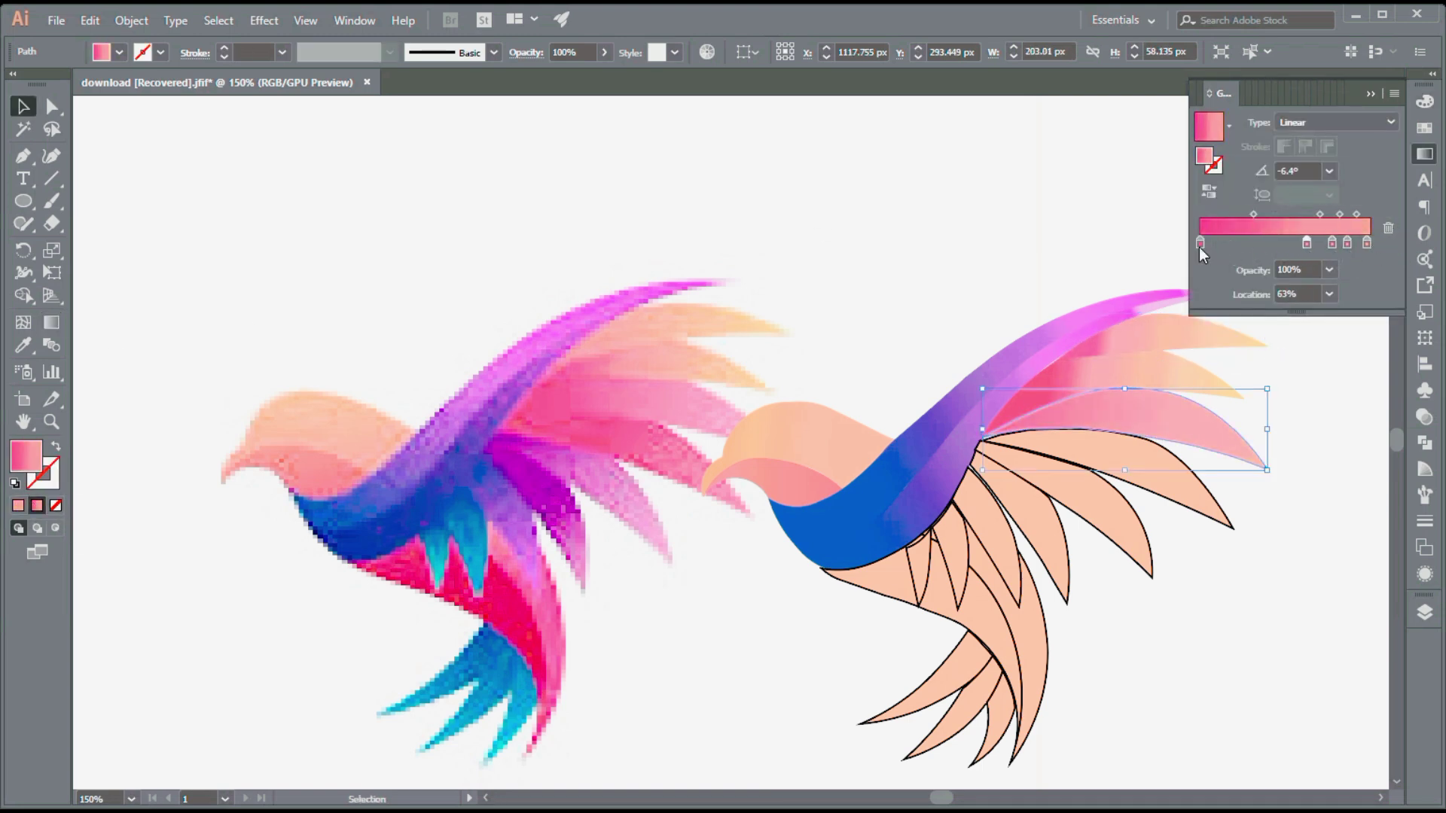
Add deep pink stops sampled from the reference to the third feather's gradient and run it along the feather toward the tip.
key("i")
left_click(549, 381)
left_click_drag(1221, 235, 1211, 231)
left_click(553, 388)
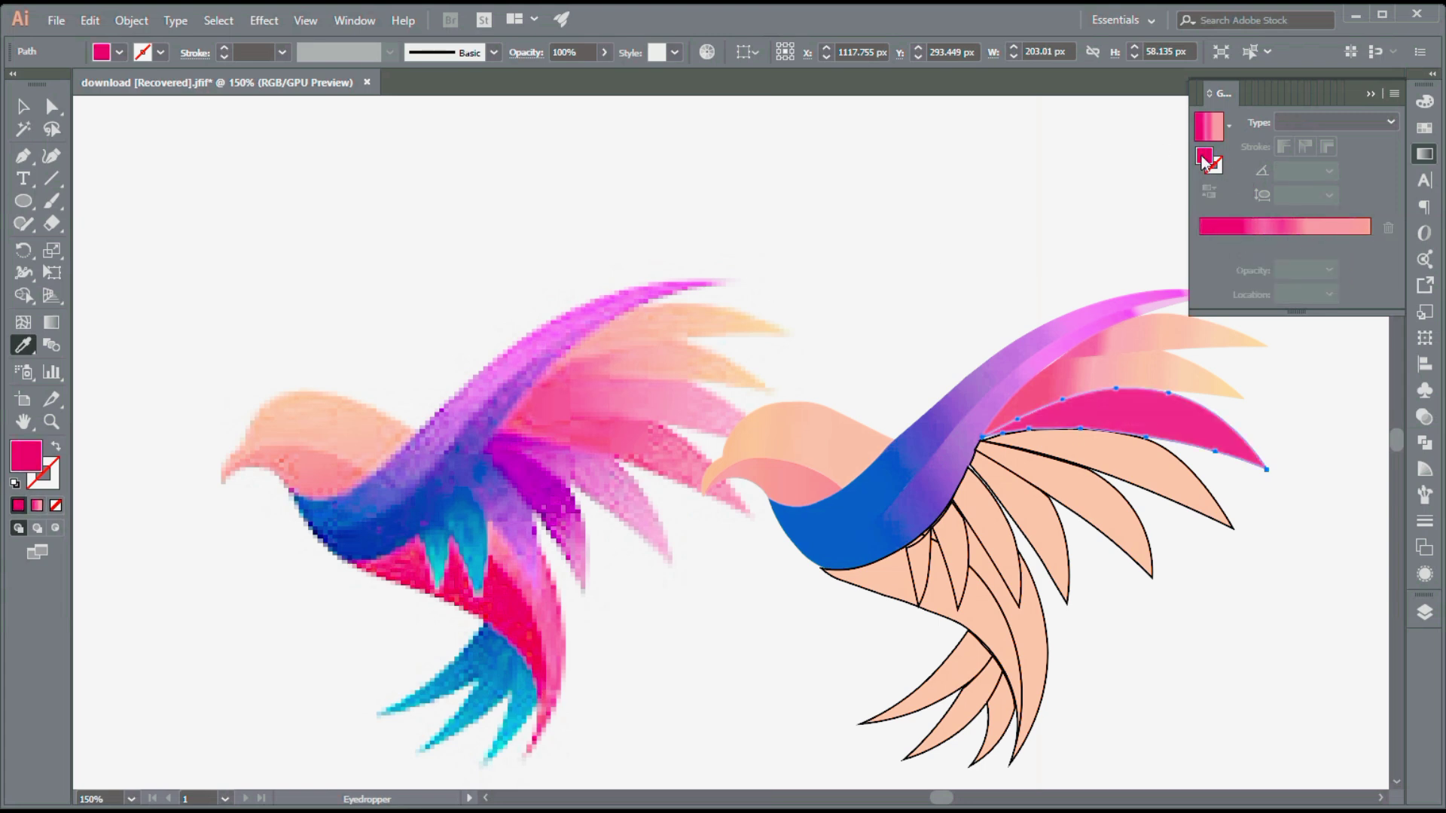
left_click(572, 390)
mouse_move(1205, 156)
left_mouse_down()
mouse_move(1224, 232)
mouse_move(1243, 242)
left_mouse_up()
left_click(594, 393)
key("g")
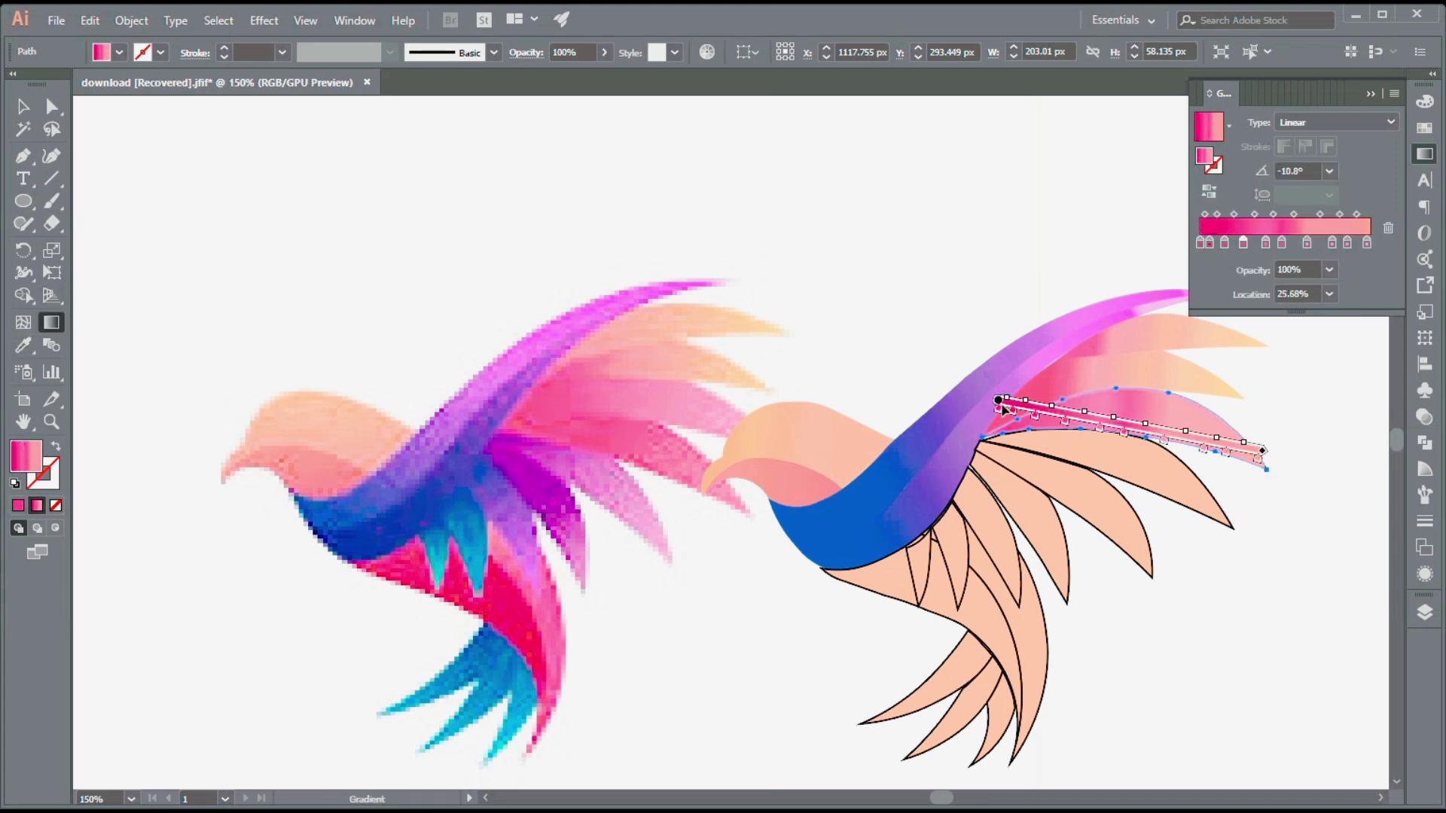
left_click_drag(1001, 401, 1258, 462)
Fill the fourth wing feather with the same pink gradient and remove its outline.
key("v")
left_click(1187, 500)
left_click(37, 505)
key("x")
left_click(56, 505)
Fill the fifth wing feather with the same pink gradient and remove its black stroke.
left_click(1147, 558)
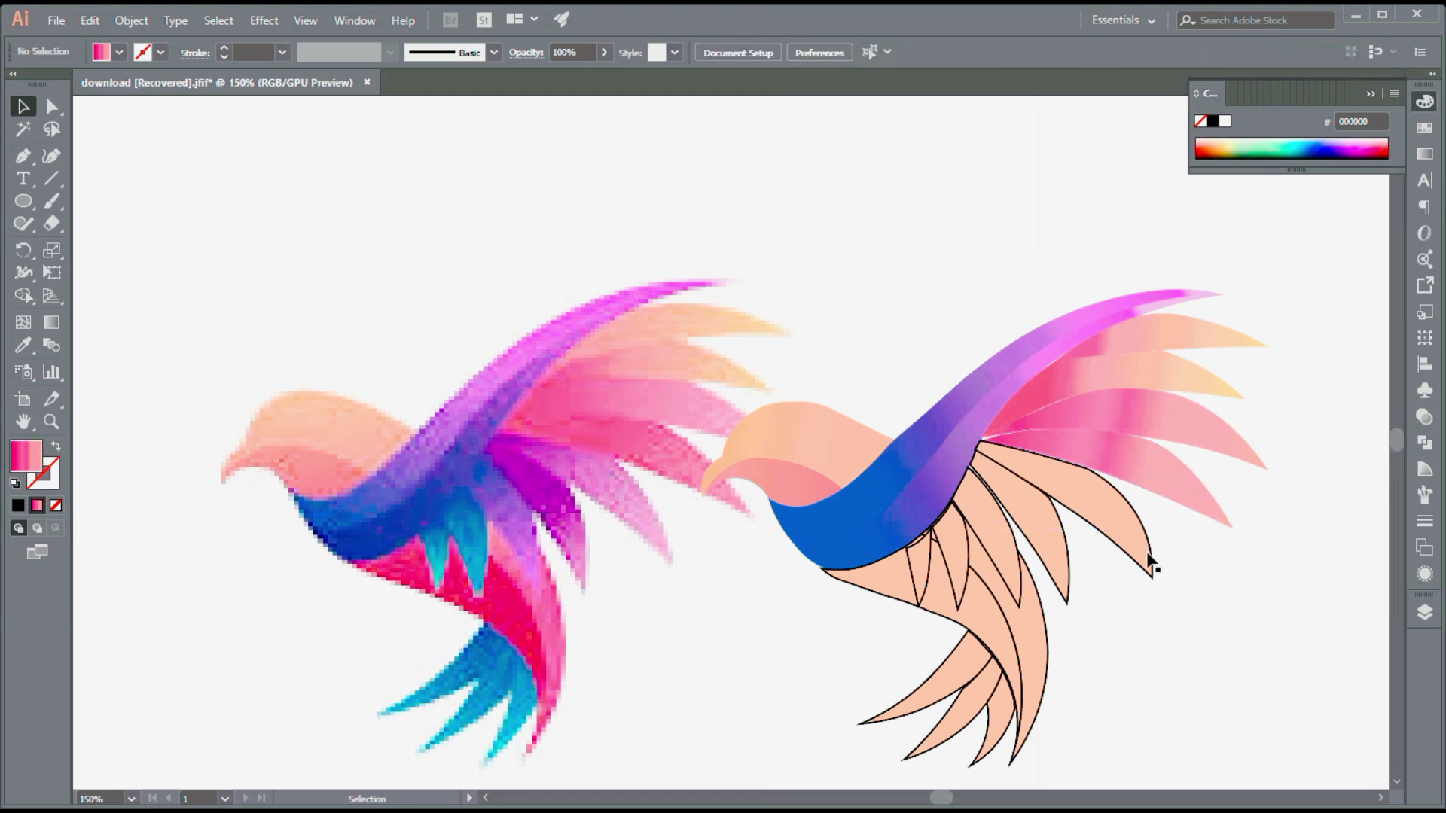
key("x")
key("period")
key("comma")
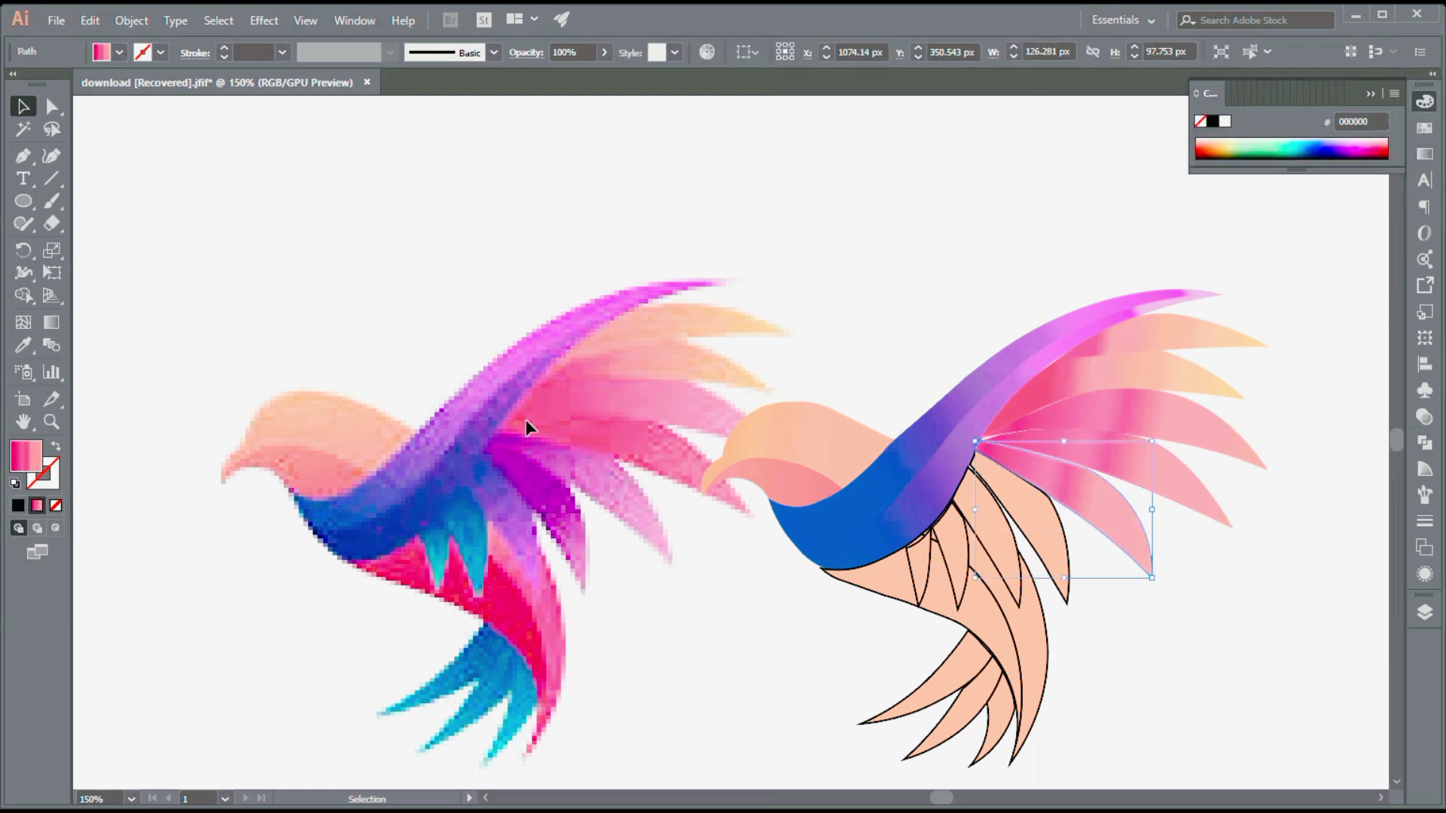
Delete most pink stops from the fifth wing feather's gradient and give its starting stop a purple sampled from the reference.
key("i")
left_click(520, 467)
left_click(1424, 154)
left_click(1209, 126)
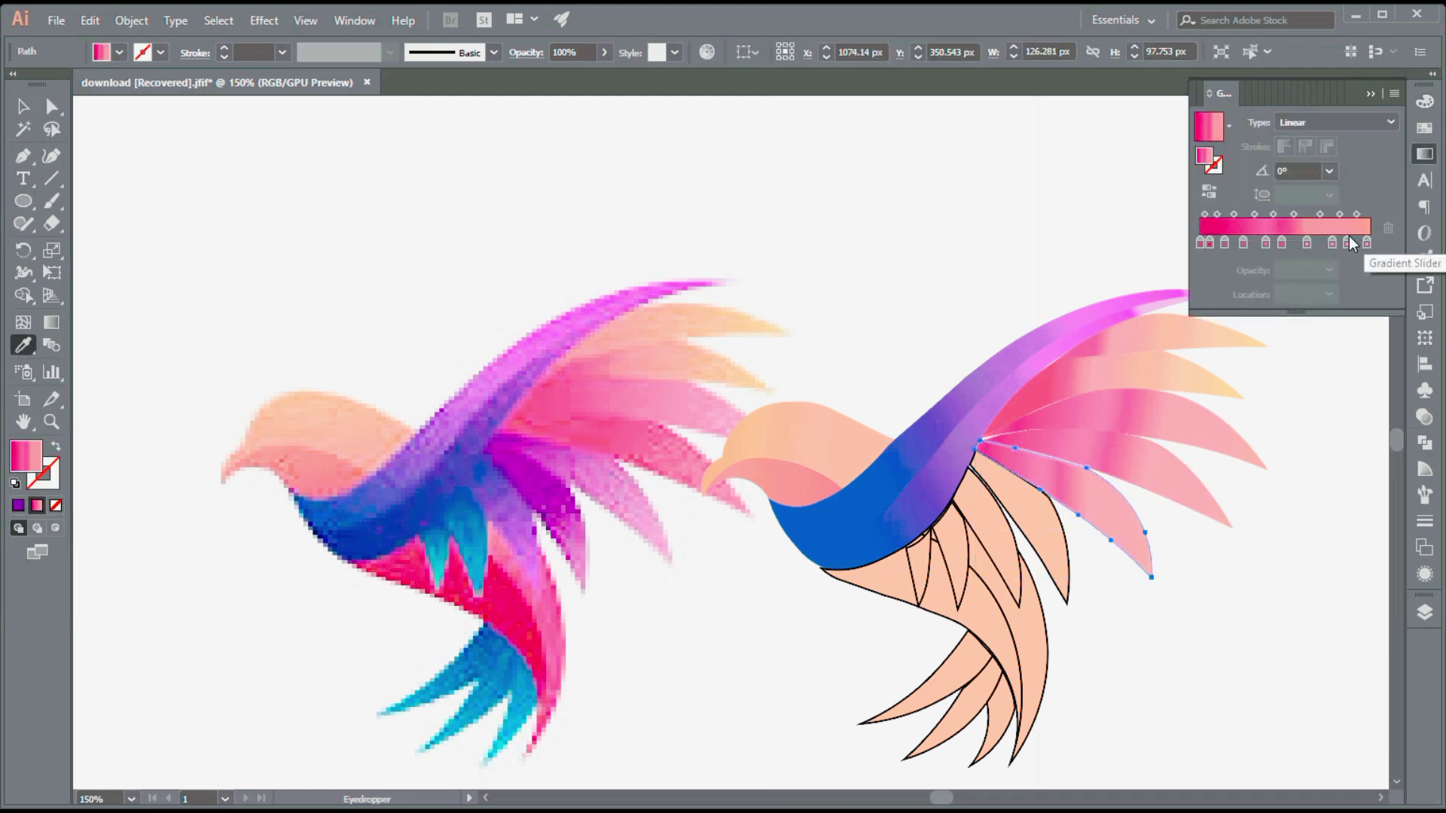
left_click(1389, 229)
key("ctrl+z")
key("ctrl+shift+z")
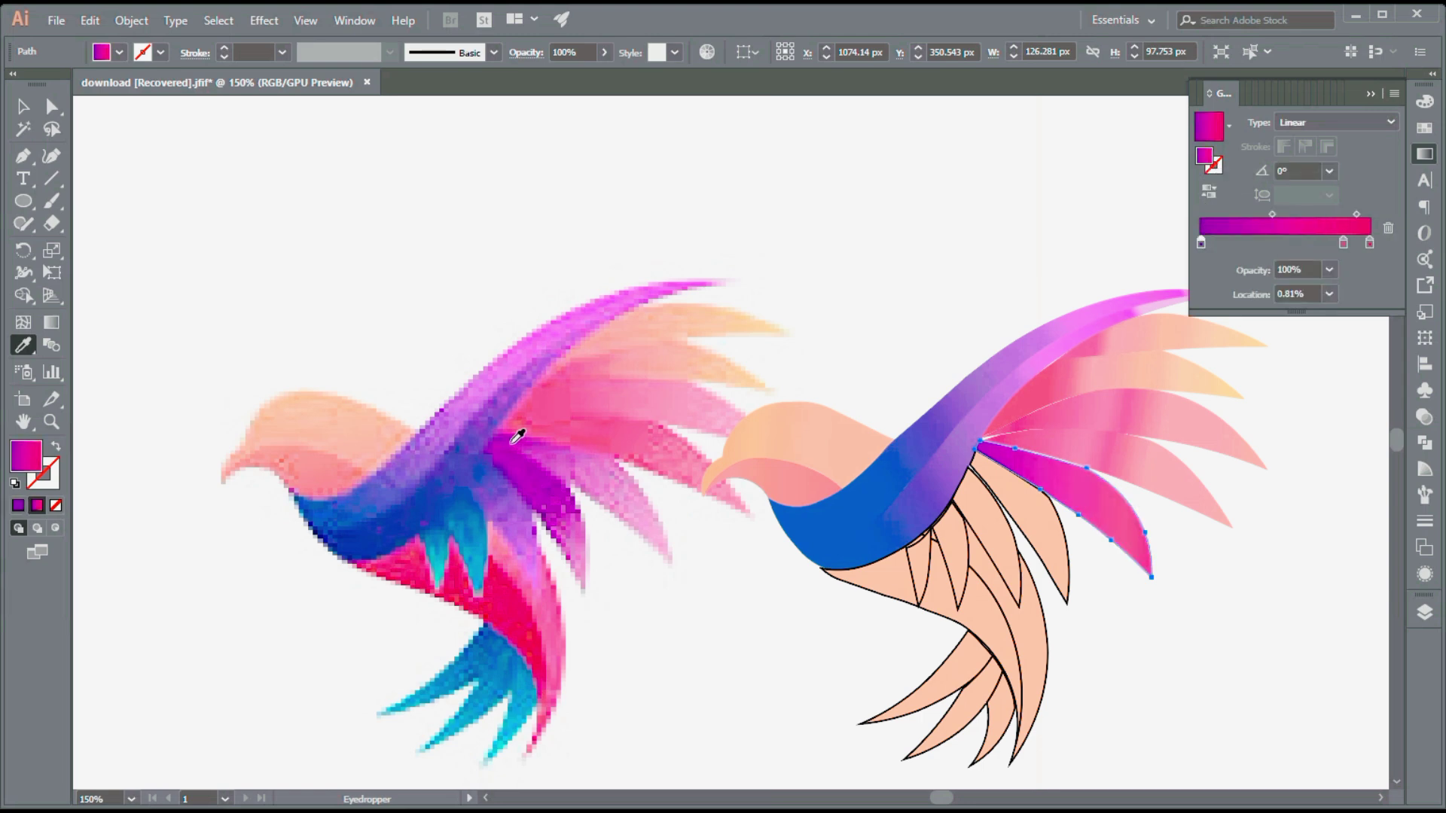
Add purple, magenta and orchid stops sampled from the reference feather to the fifth feather's gradient.
key("ctrl+z")
key("ctrl+shift+z")
key("ctrl+z")
key("ctrl+shift+z")
key("ctrl+z")
key("ctrl+shift+z")
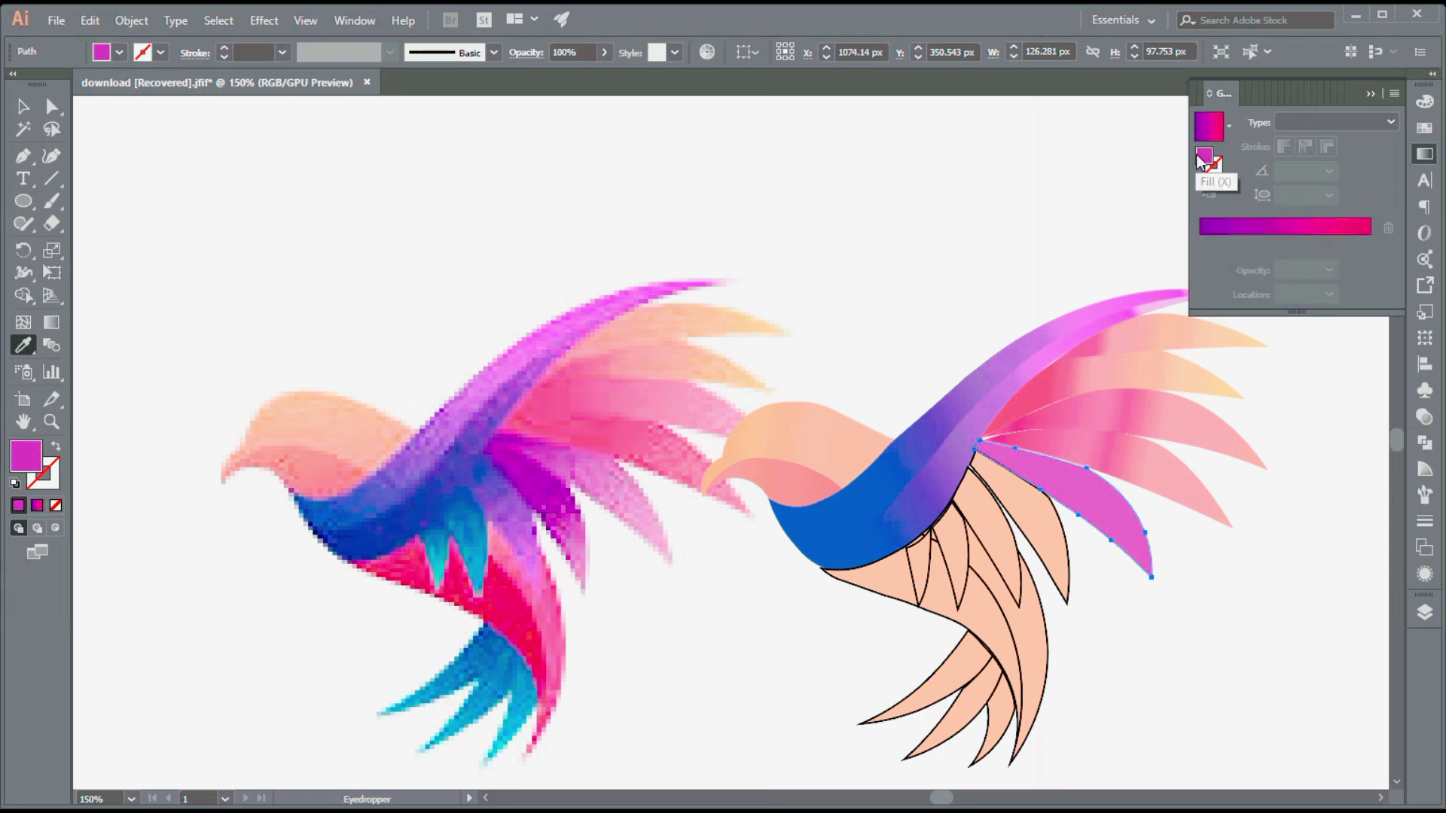
key("ctrl+z")
key("ctrl+shift+z")
key("ctrl+shift+z")
key("ctrl+z")
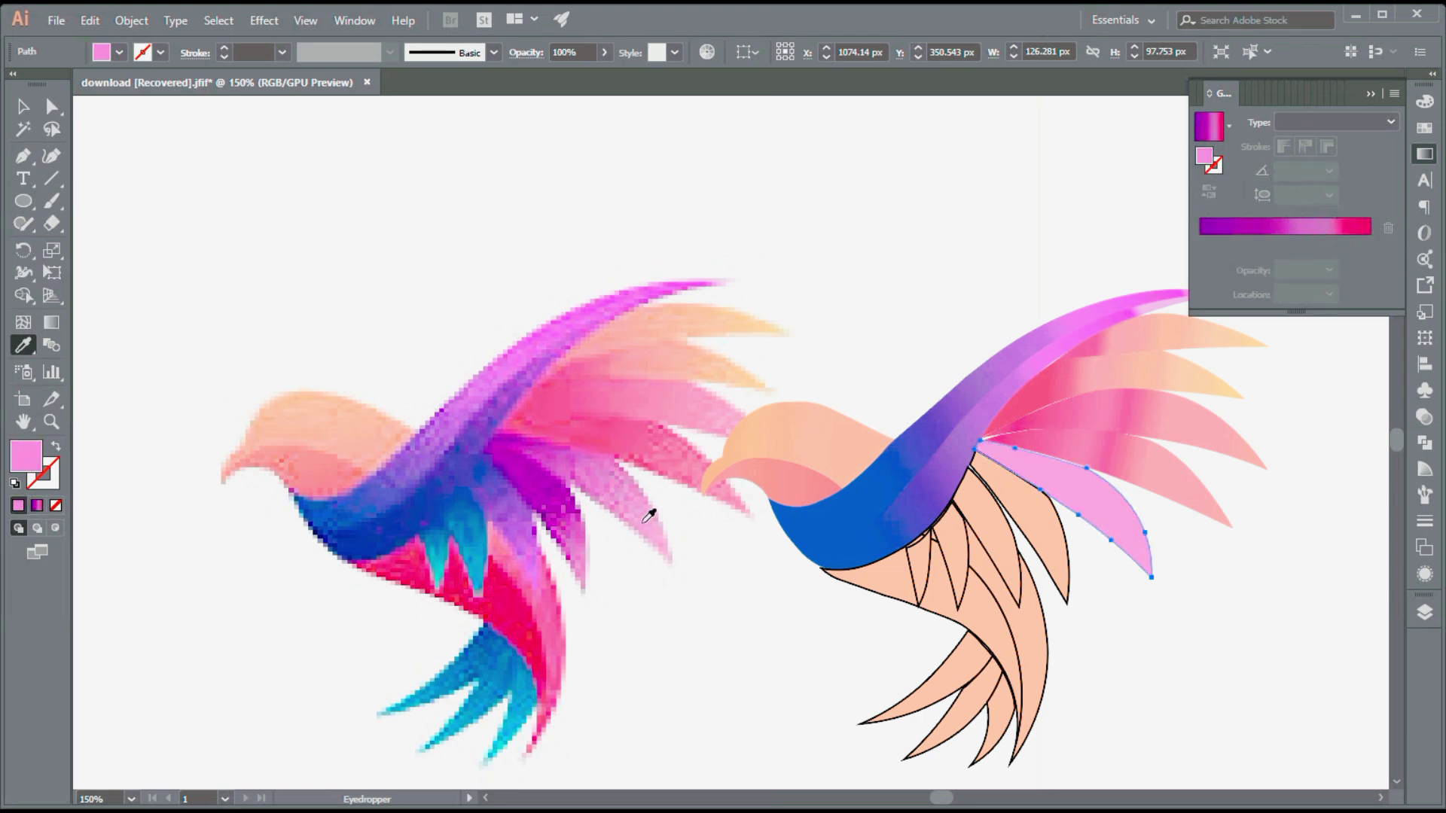
Replace the remaining deep pink end stops of the fifth feather's gradient with pale pink sampled from the reference.
key("ctrl+shift+z")
key("ctrl+shift+z")
key("ctrl+shift+z")
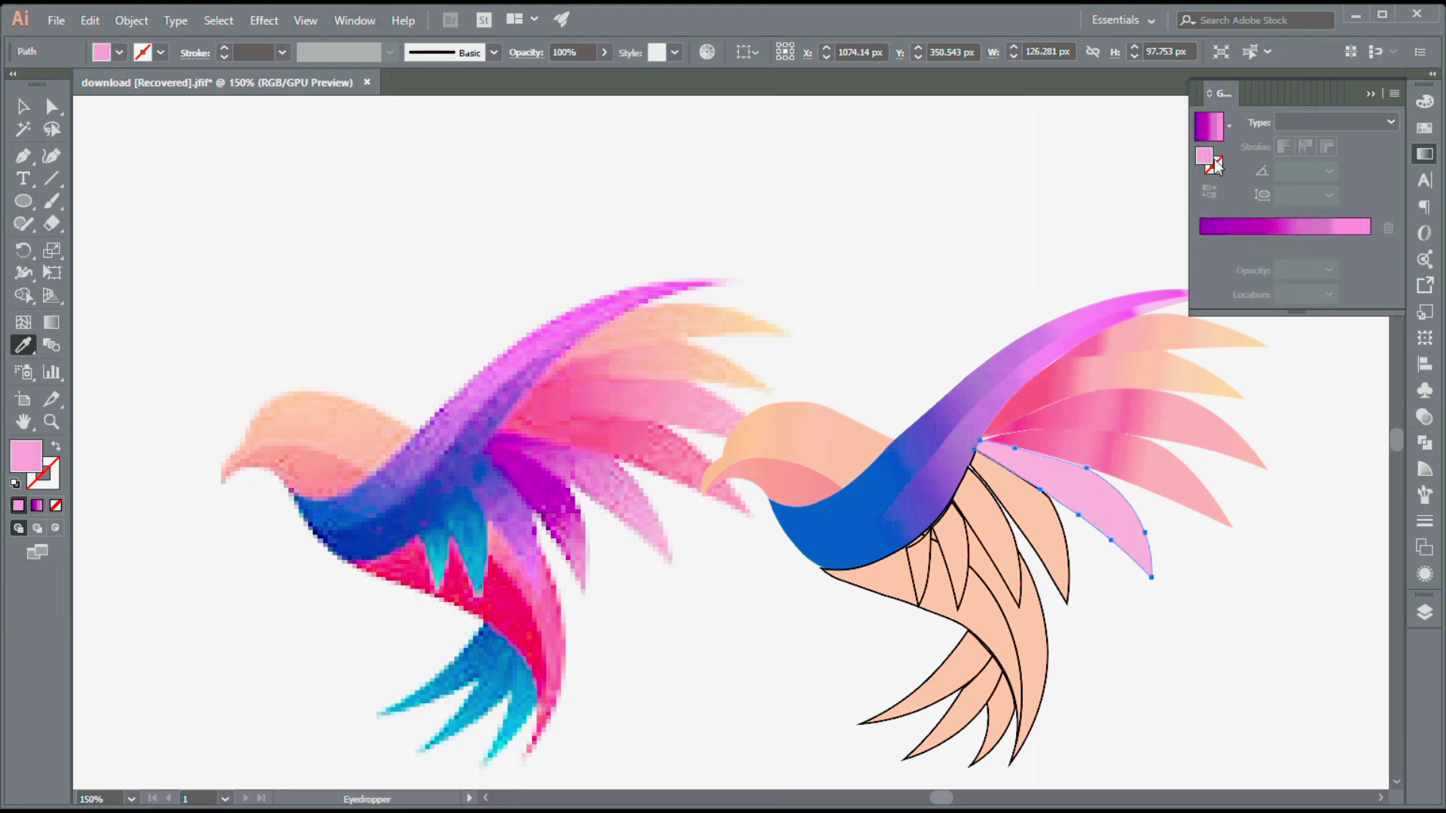
key("ctrl+z")
key("ctrl+shift+z")
key("ctrl+z")
Run the fifth feather's gradient diagonally from its base toward the tip.
key("g")
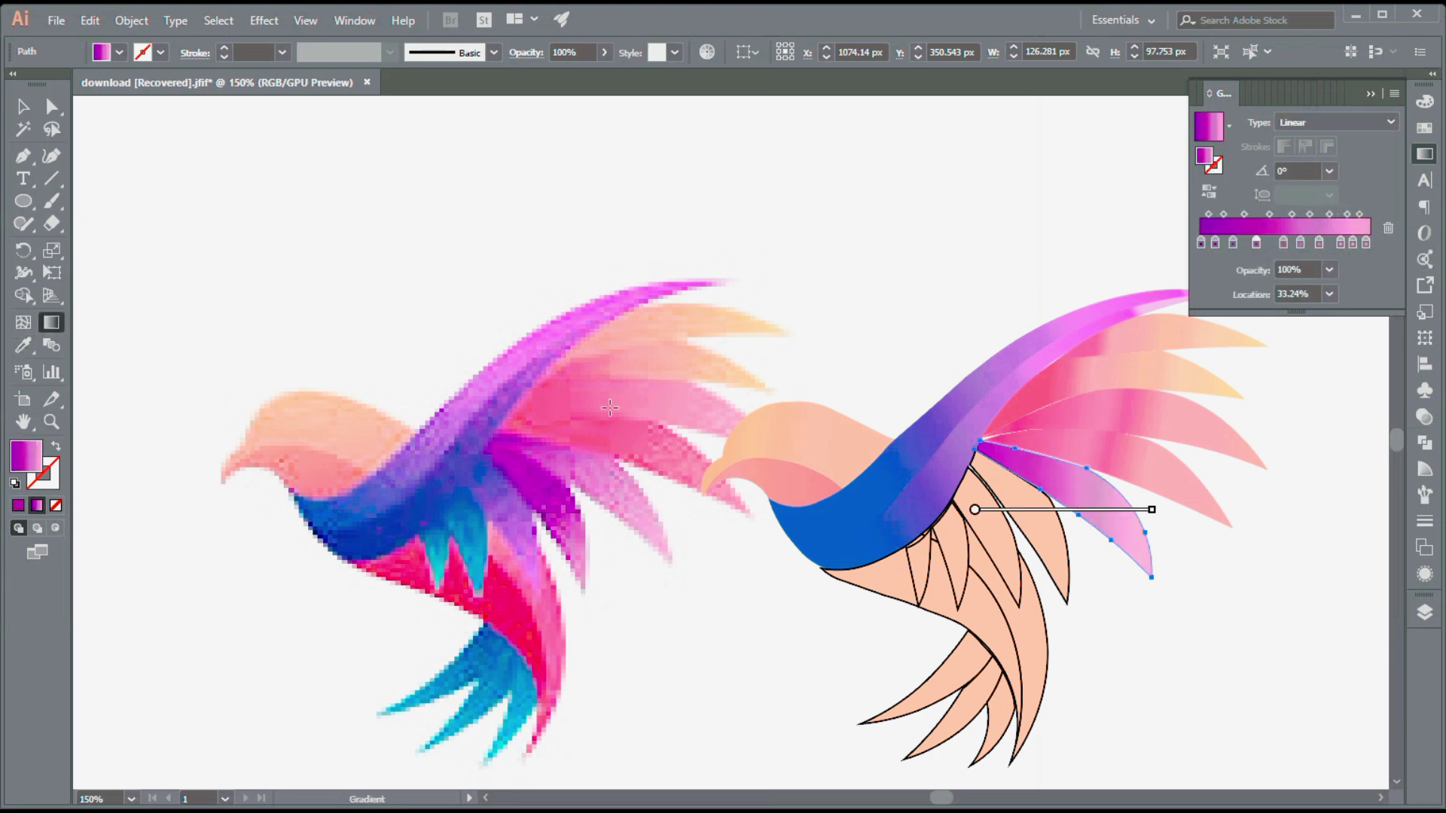
left_click_drag(976, 443, 1154, 548)
left_click_drag(1043, 488, 1036, 485)
Fill the sixth wing feather with the same purple-to-pink gradient without an outline and run it along the feather toward the tip.
key("v")
left_click(1006, 519)
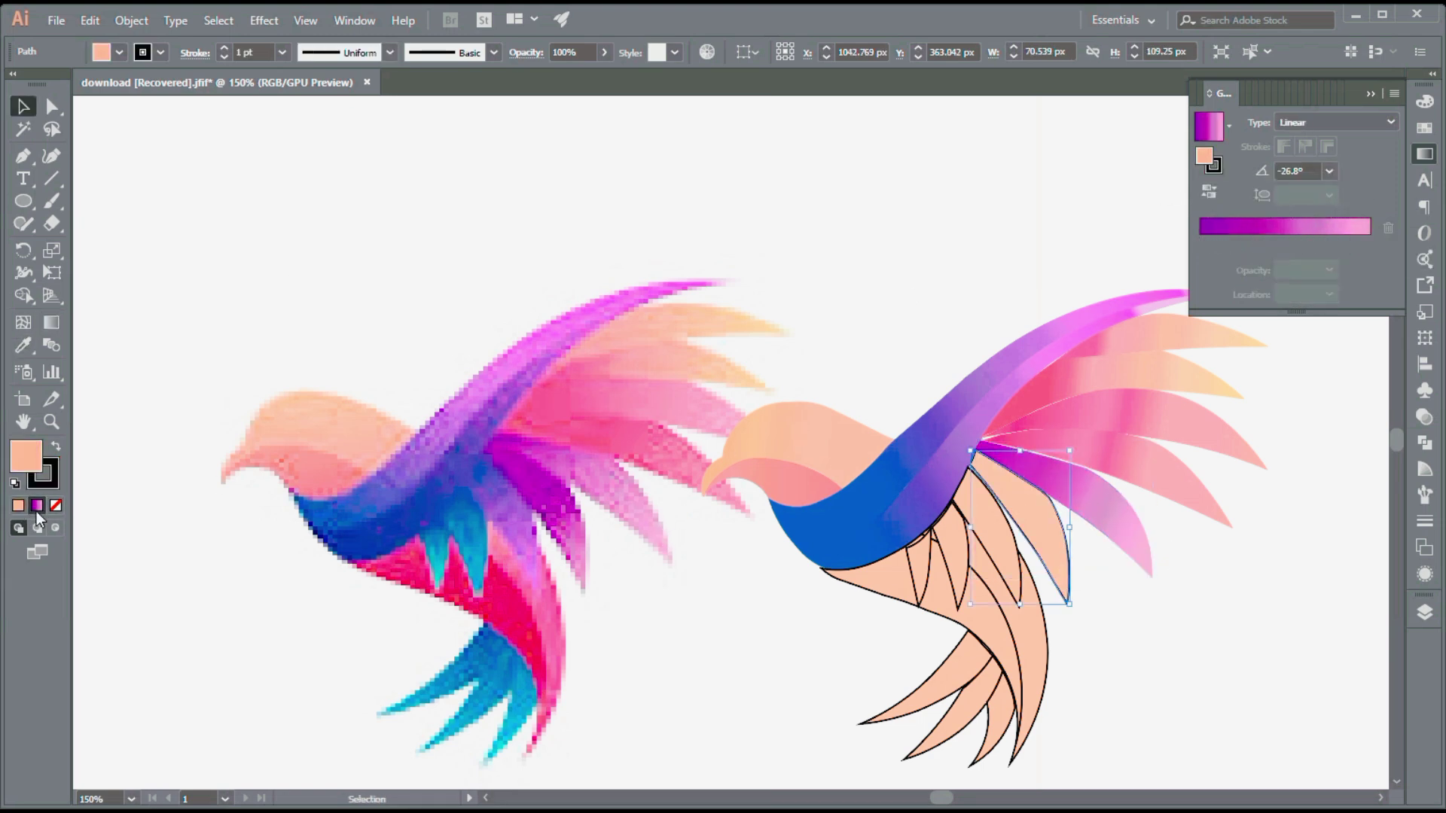
left_click(1208, 126)
key("g")
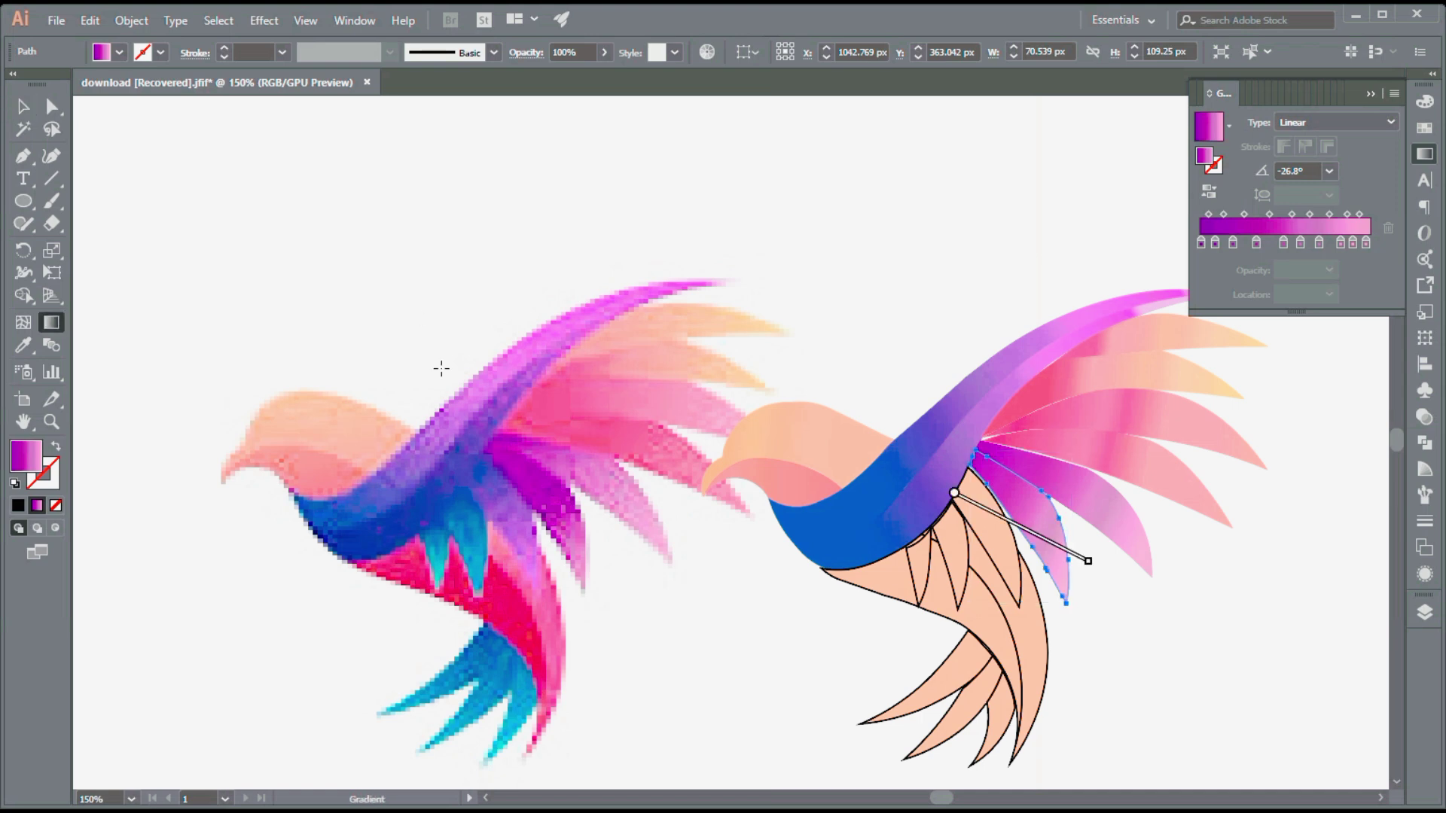
left_click_drag(974, 452, 1068, 563)
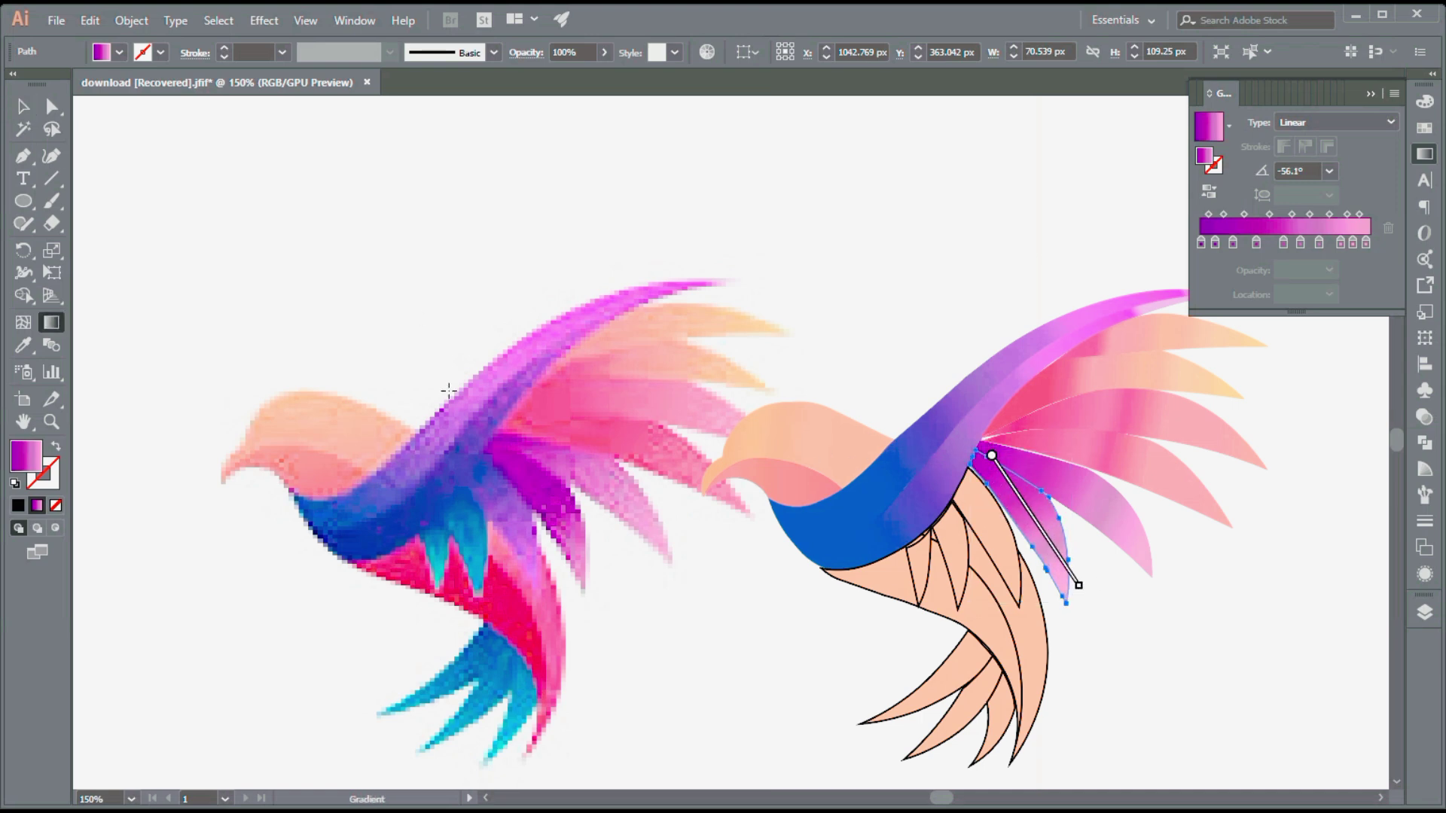
Fill the seventh wing feather with the same purple-to-pink gradient and remove its black stroke.
key("v")
left_click(1001, 491)
left_click(37, 505)
key("x")
left_click(55, 505)
key("x")
Clear the pink stops from the seventh feather's gradient and build its start from blue and indigo sampled from the reference.
left_click(1424, 153)
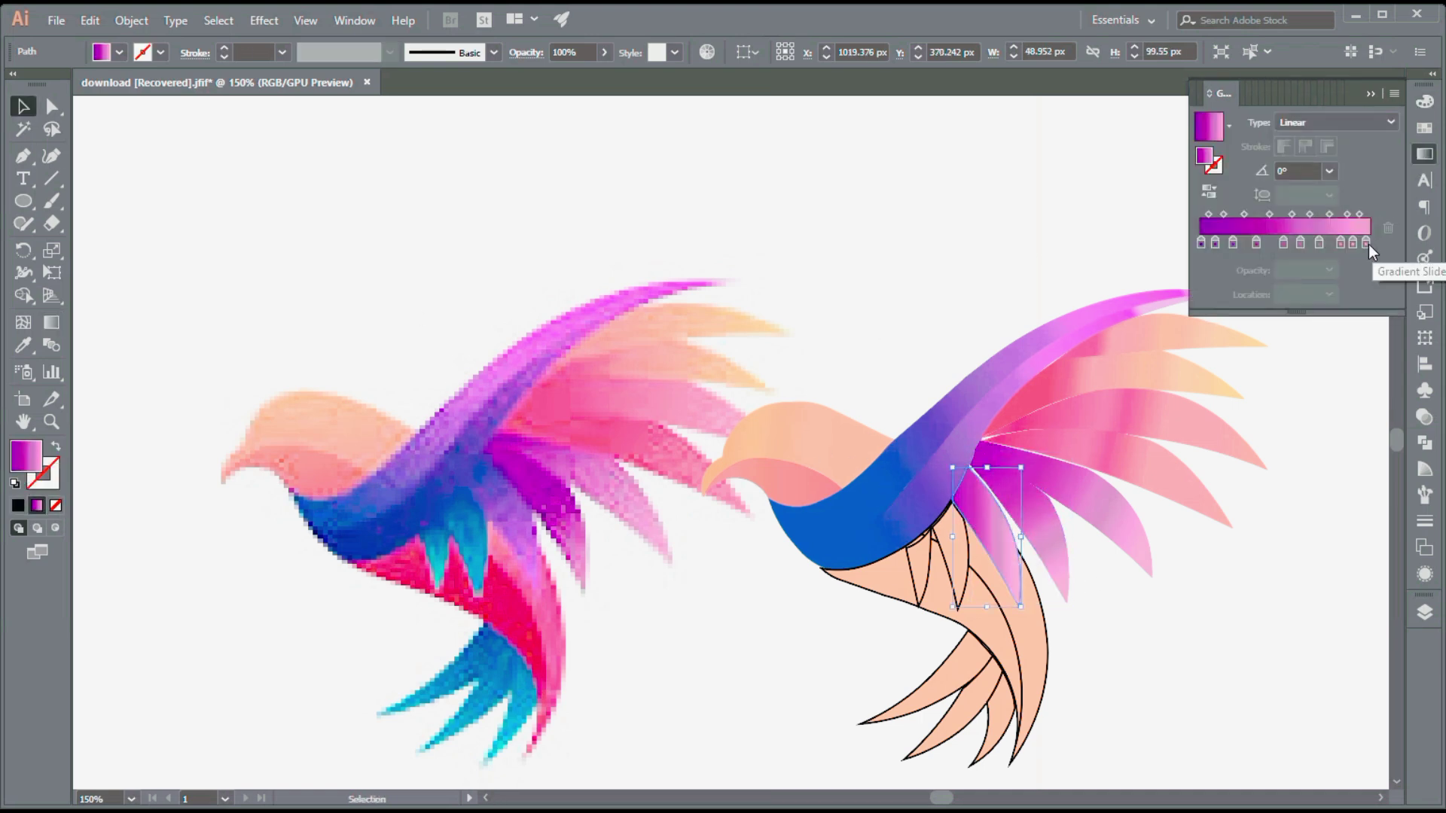
left_click(1368, 242)
left_click(1389, 227)
left_click(1232, 241)
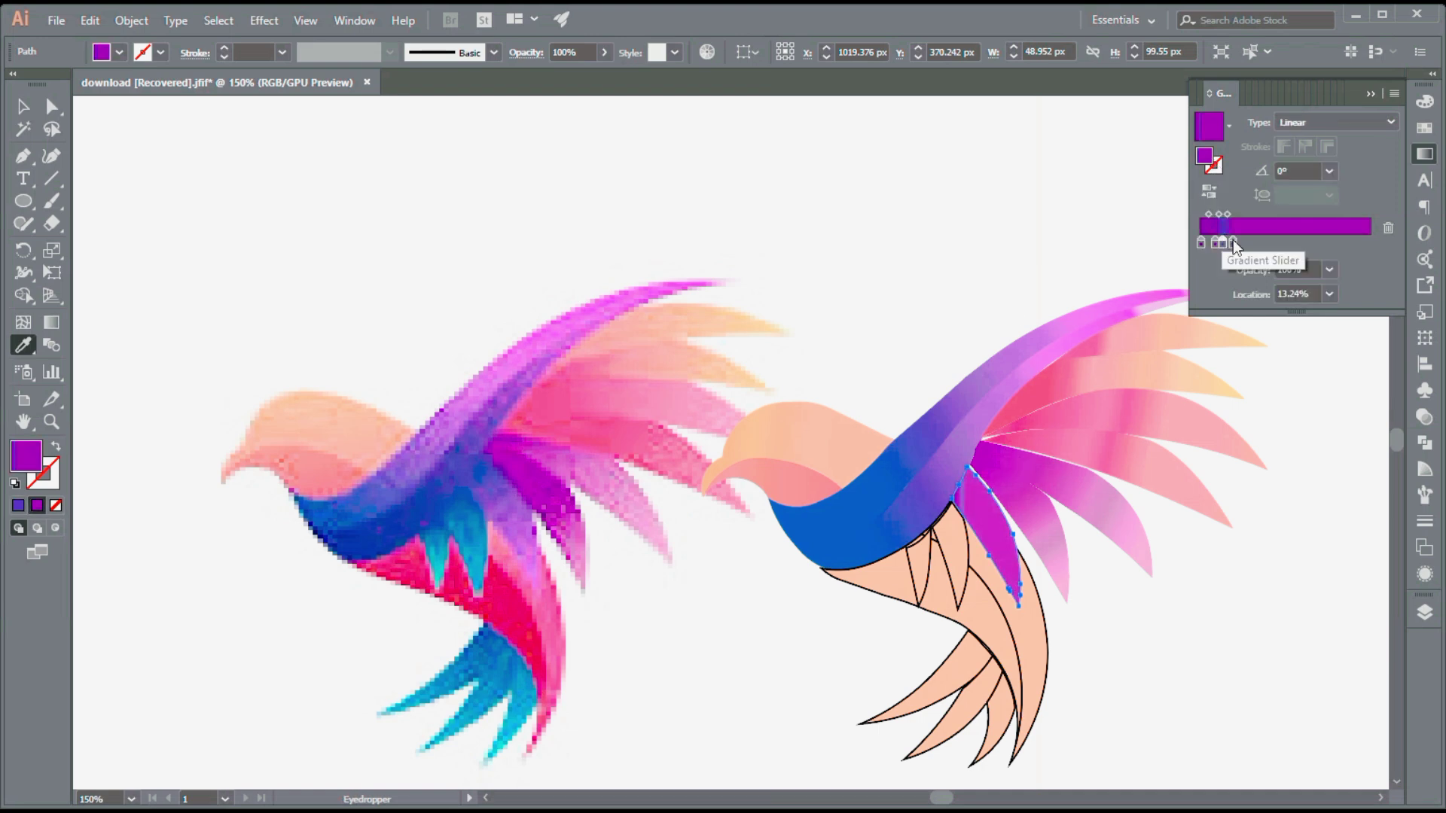
left_click(1220, 242)
key("i")
left_click(527, 500)
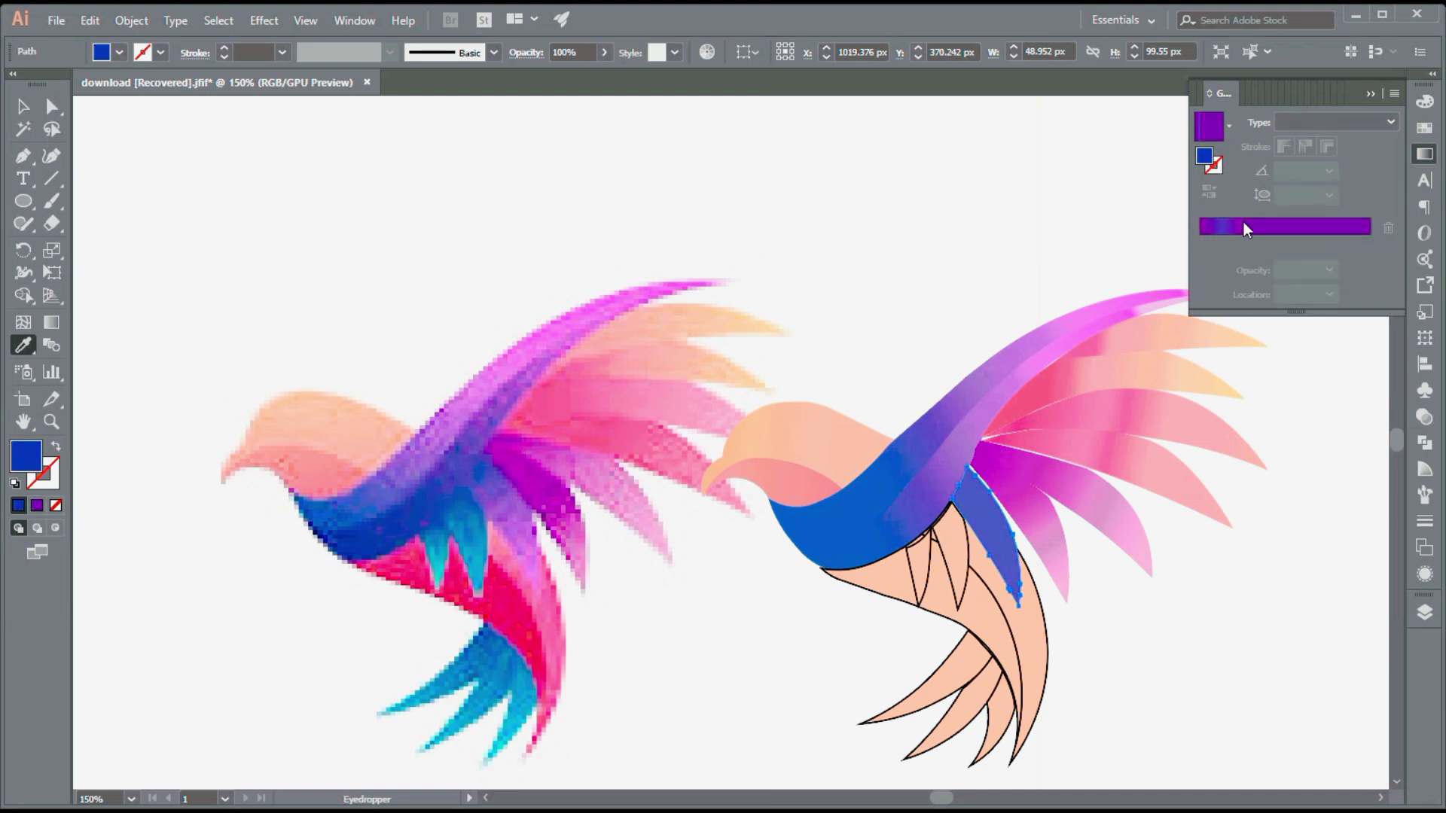
left_click(1222, 242)
left_click_drag(1240, 217, 1240, 227)
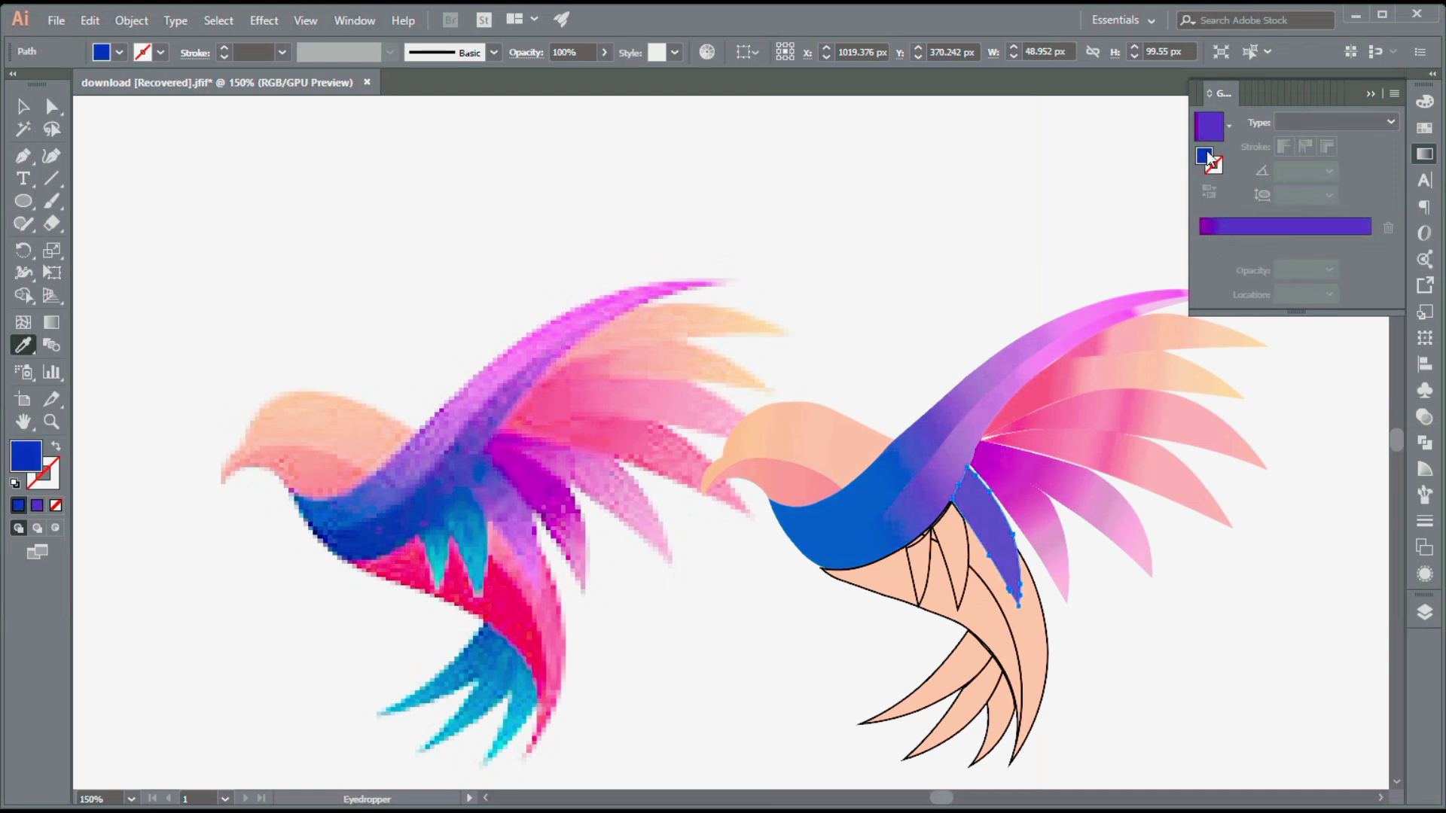
left_click(703, 387)
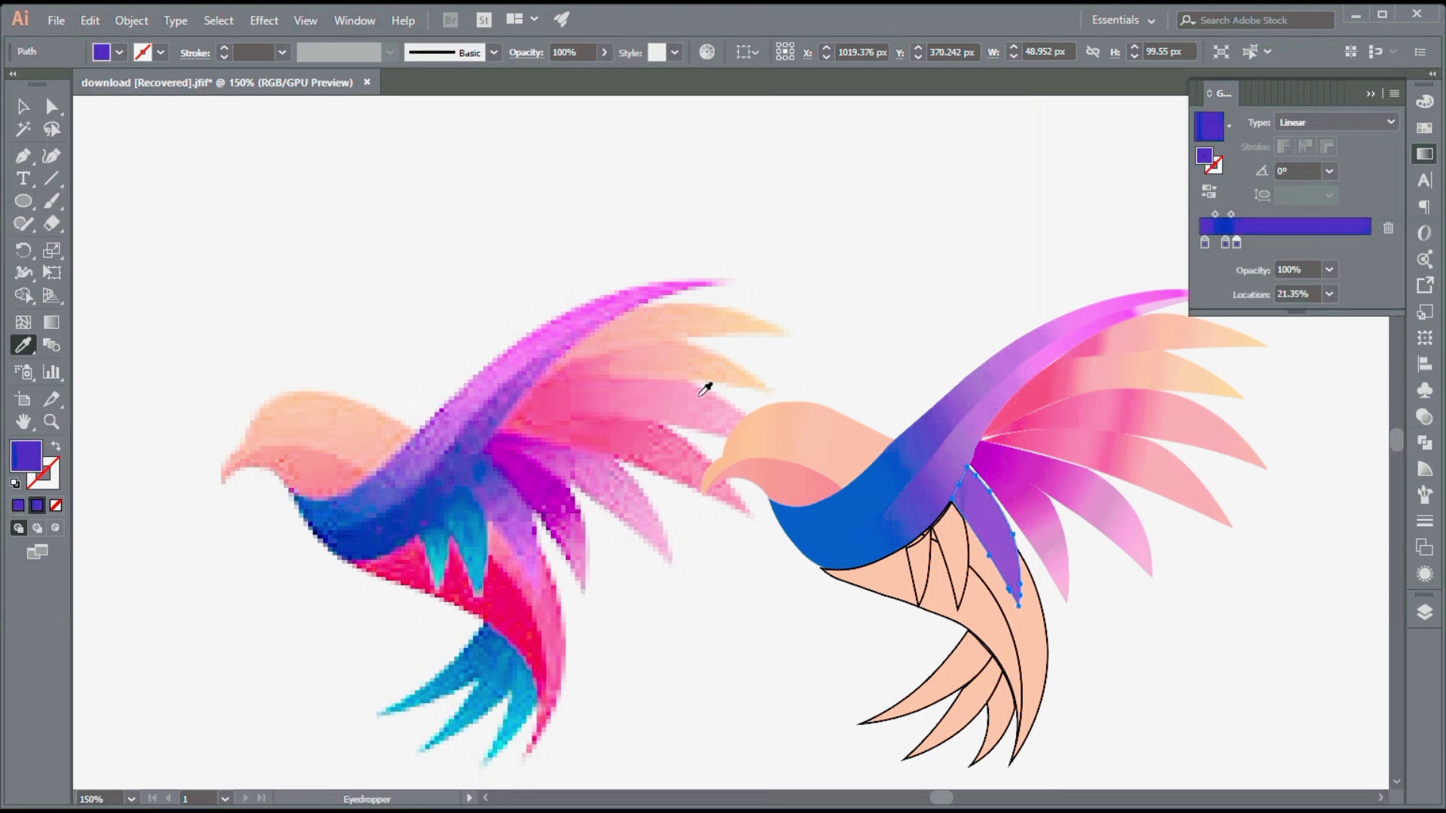
Add violet, orchid and magenta stops sampled from the reference along the rest of the seventh feather's gradient.
left_click(1289, 232)
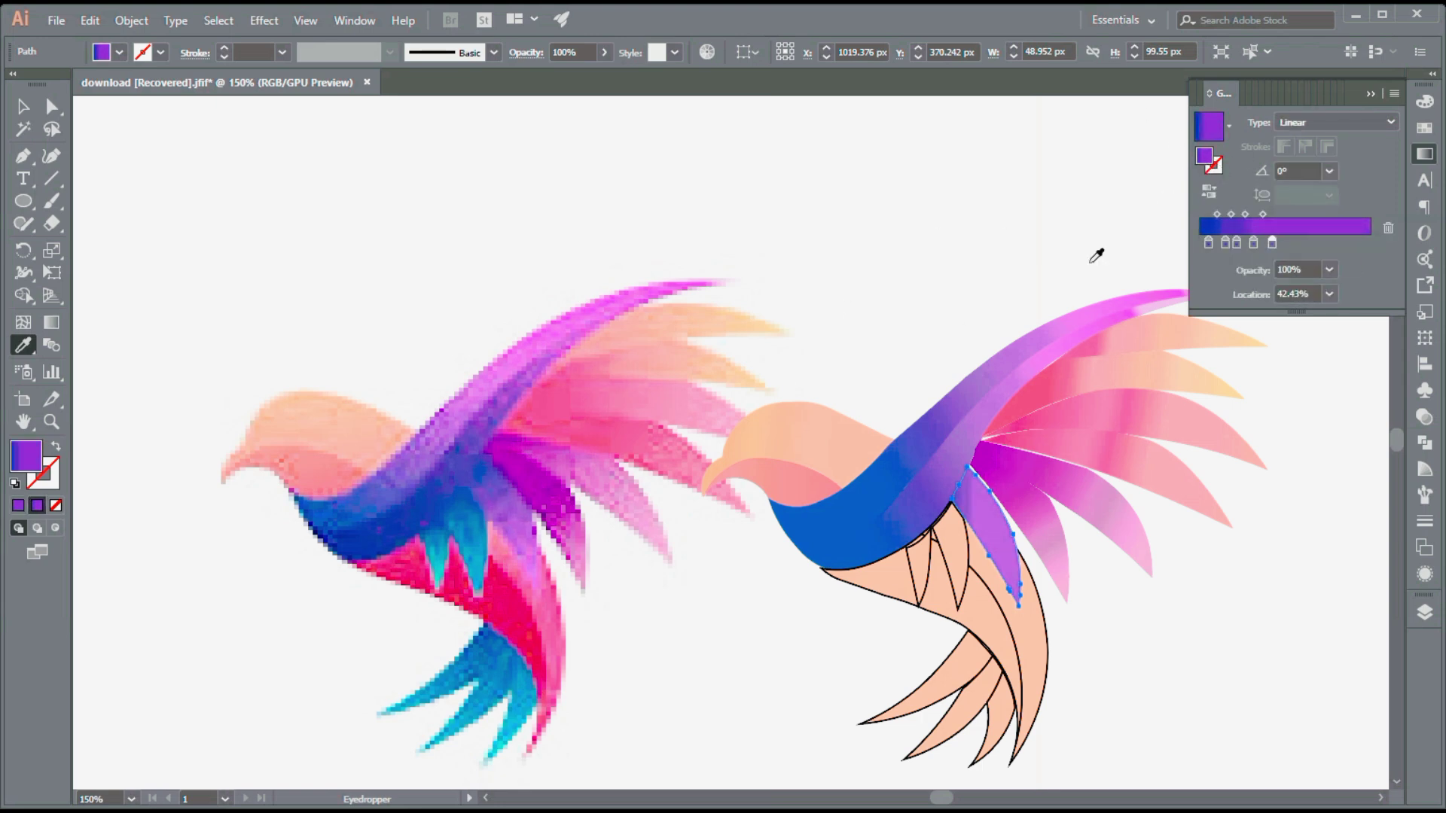
left_click(1312, 226)
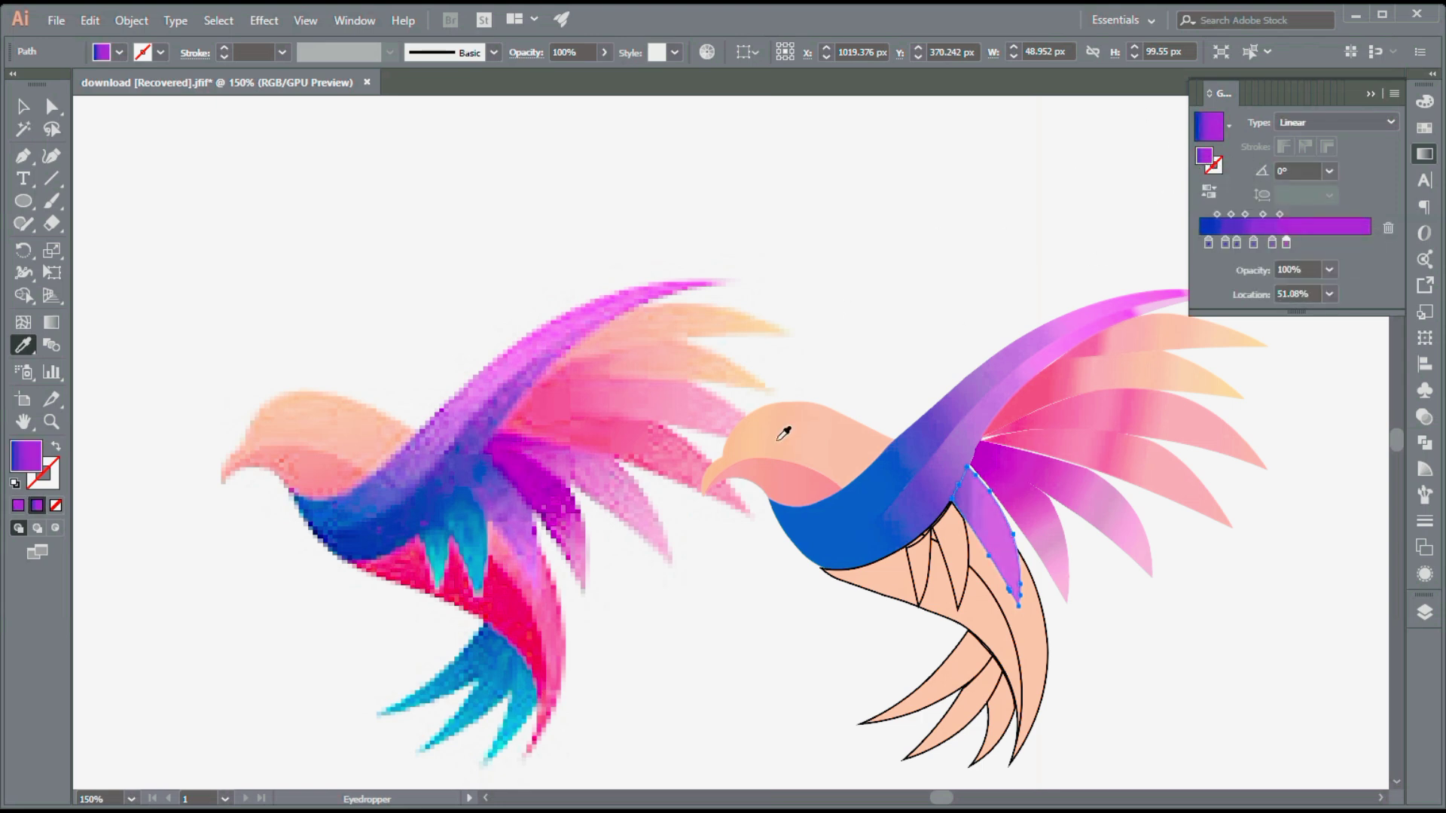
left_click(1300, 218)
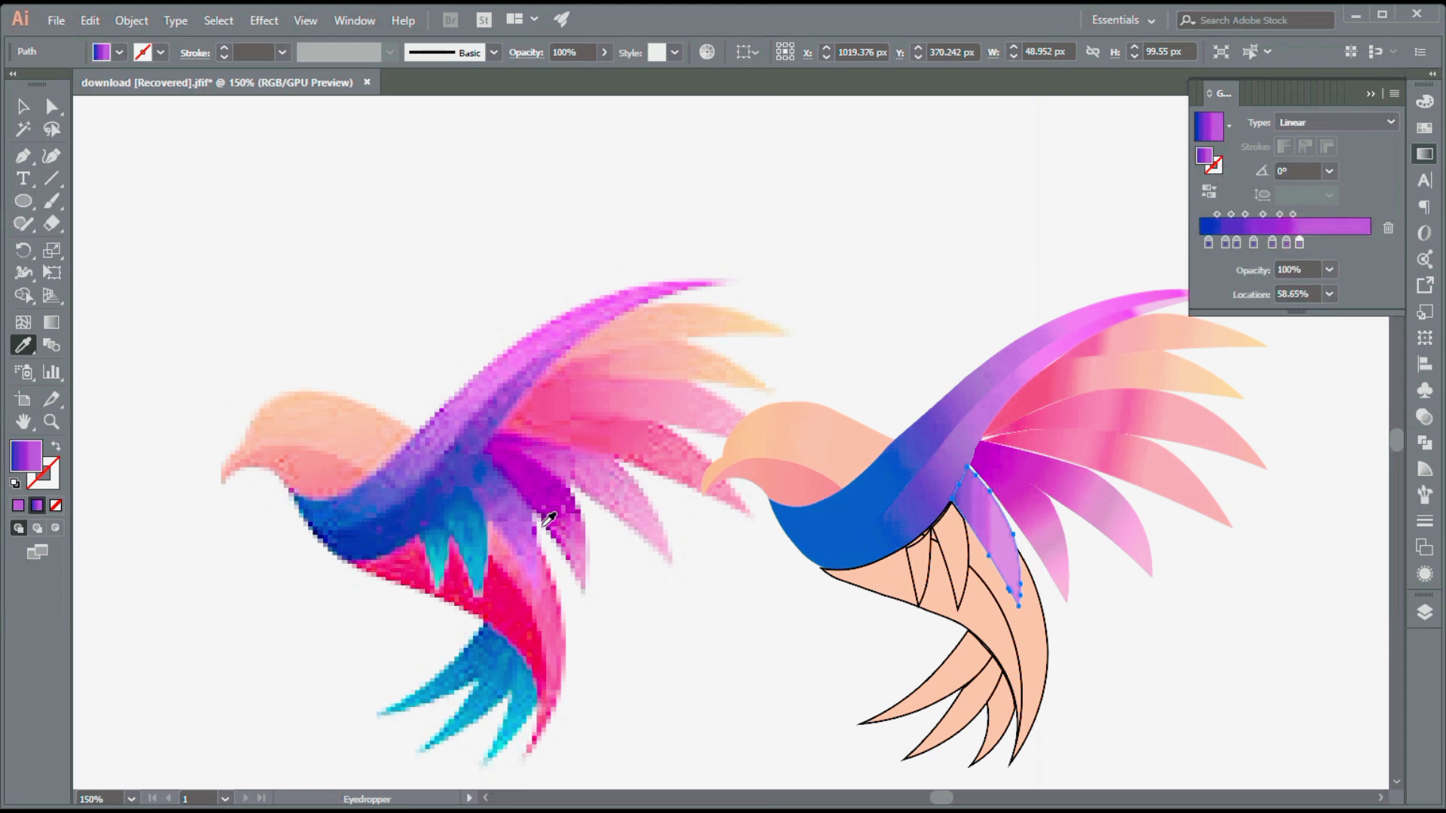
left_click(1354, 243)
left_click(1365, 243)
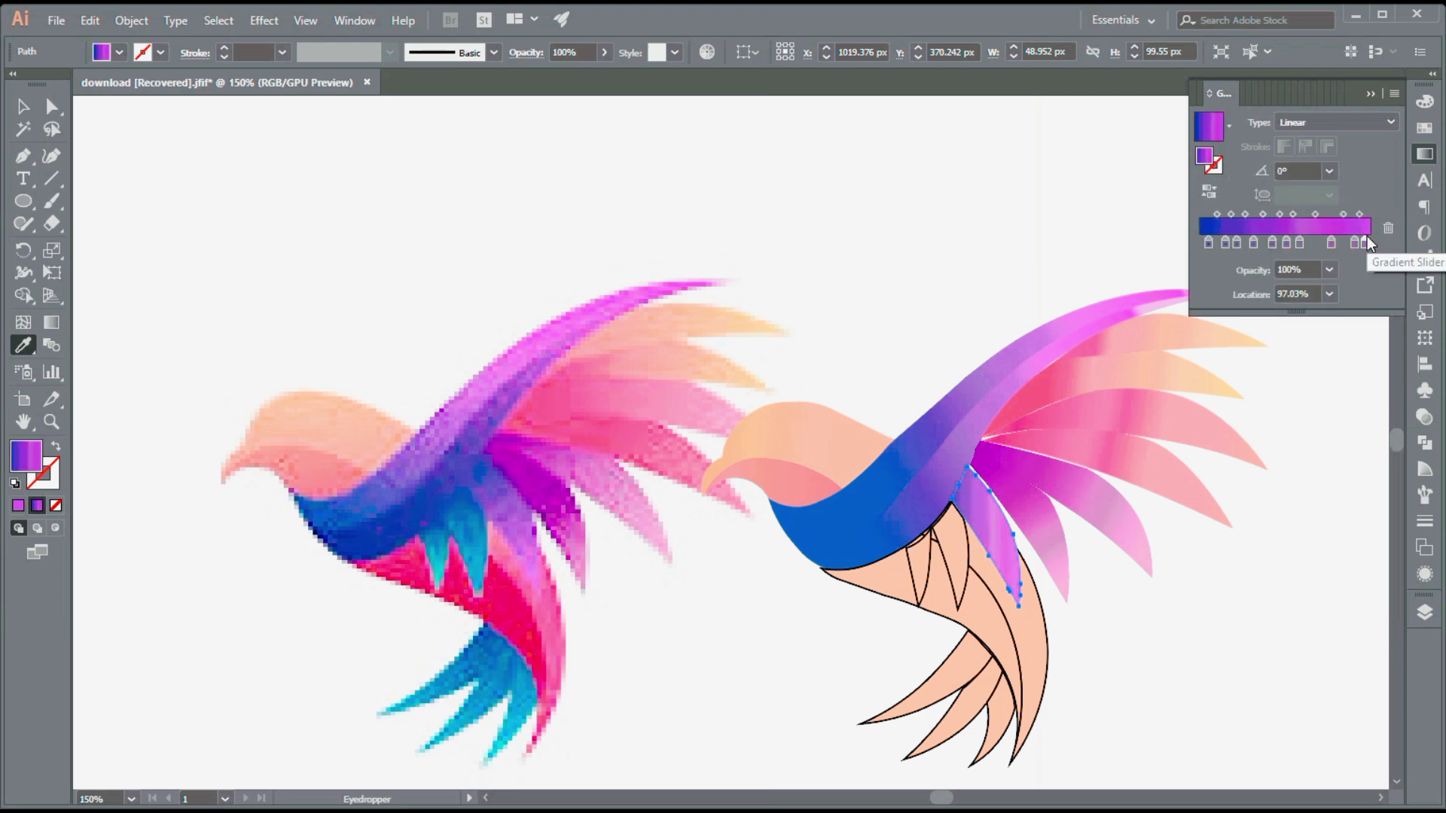
Run the seventh feather's gradient from its base to the tip and redistribute the middle stops.
key("g")
left_click_drag(960, 476, 1023, 583)
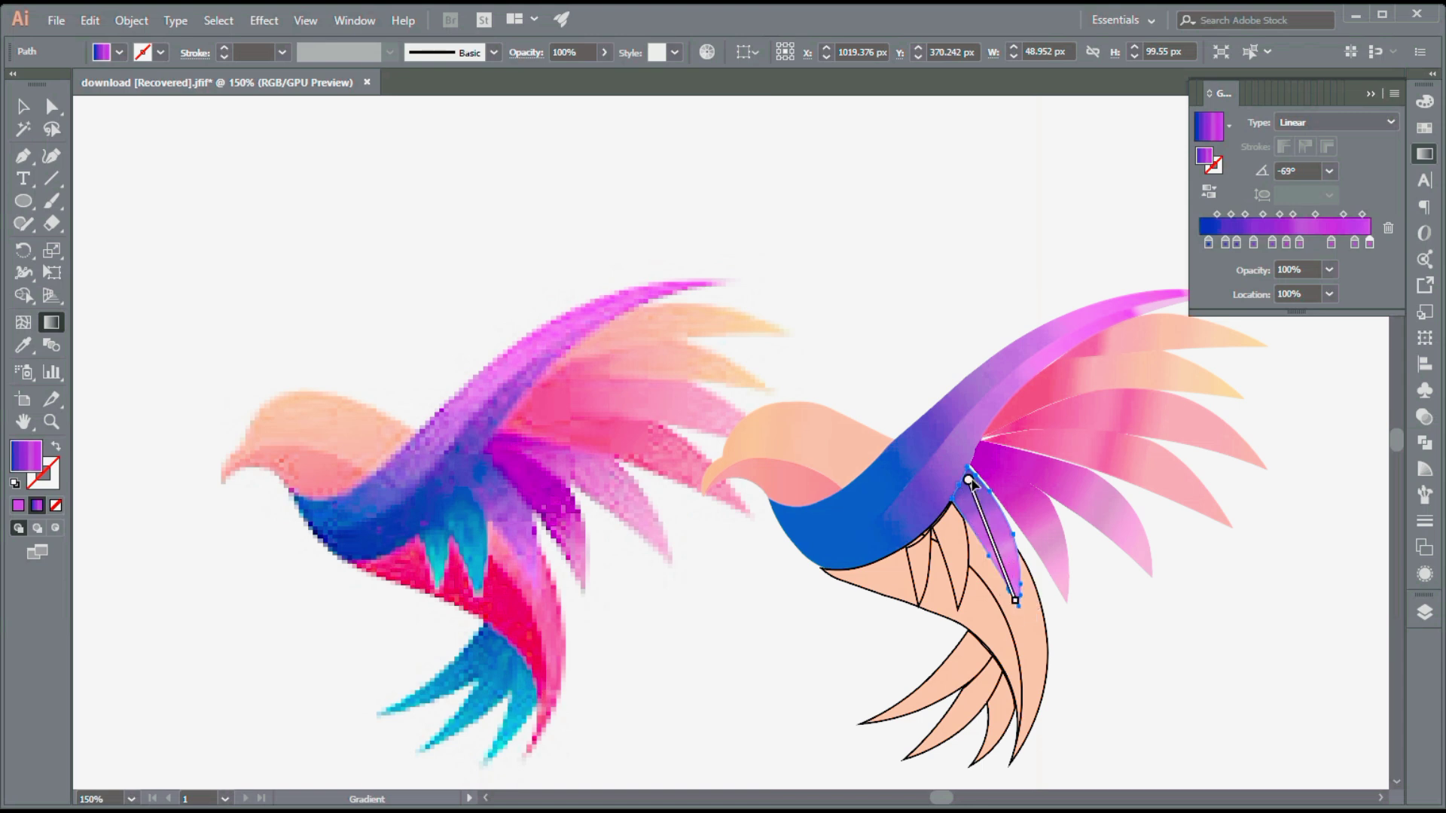
left_click(974, 519)
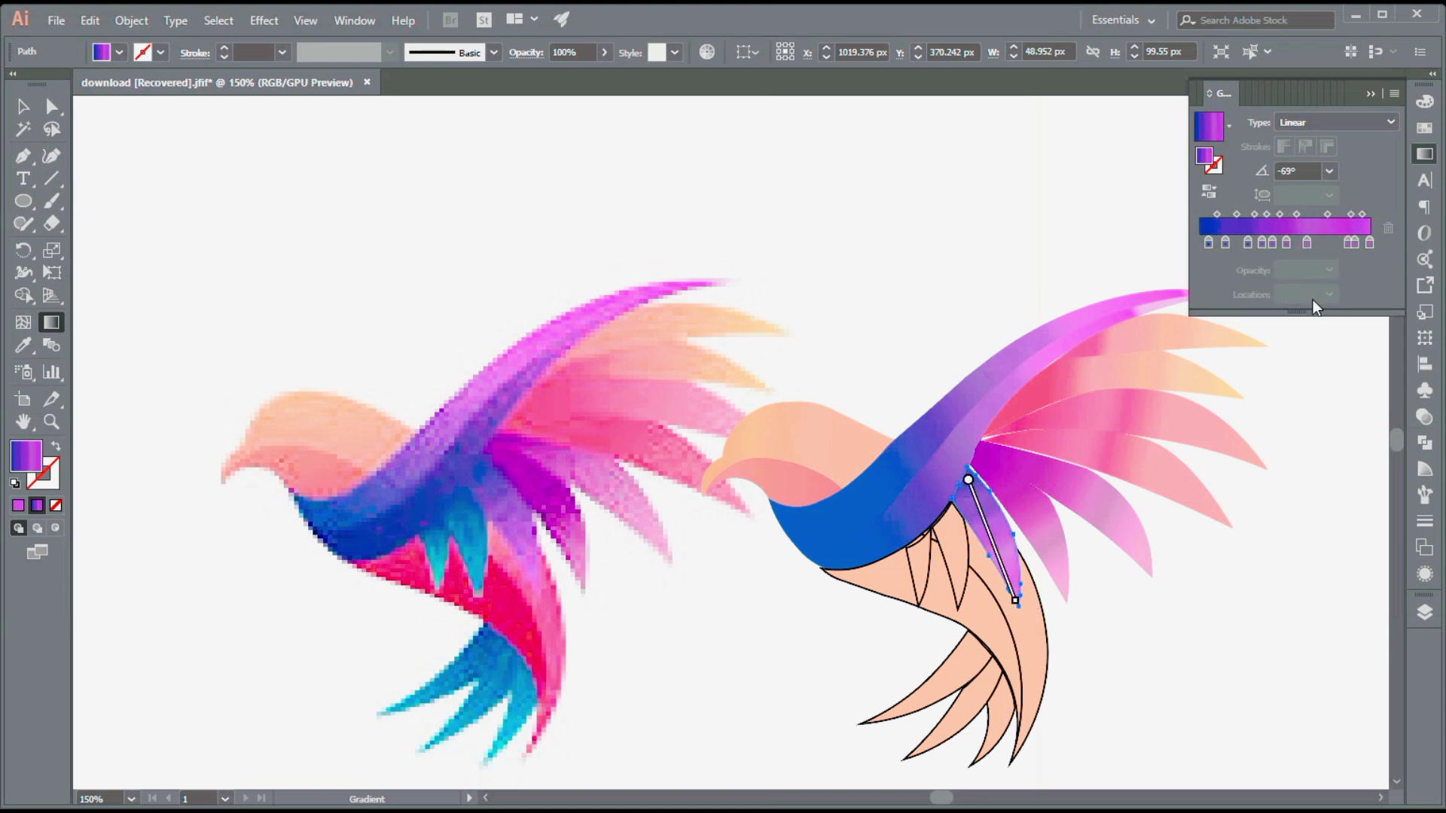
Fill the two small feathers under the wing with the current gradient without outlines, keeping only its blue and indigo stops.
key("v")
left_click(952, 576)
left_click(919, 572, "shift")
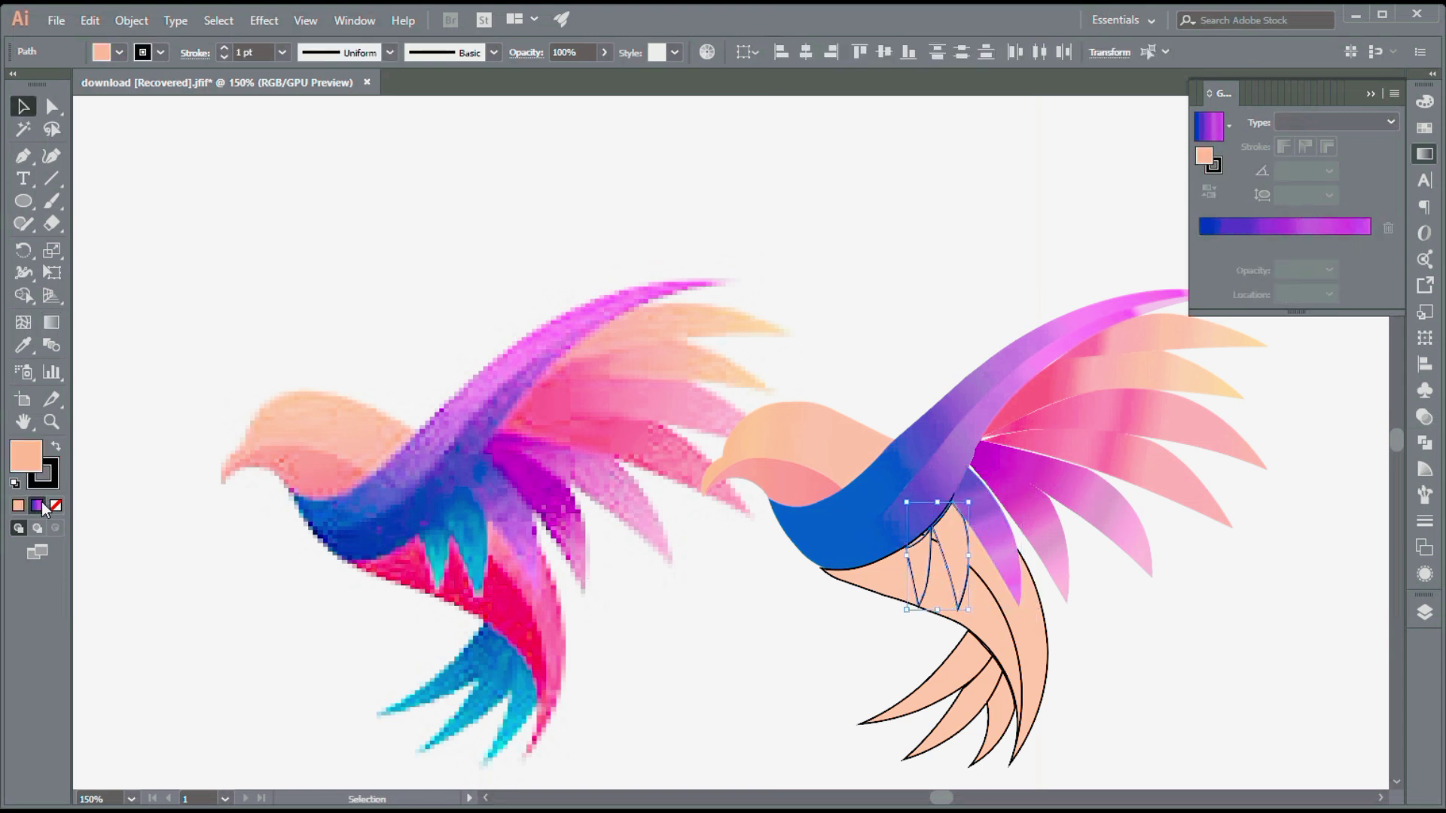
left_click(1209, 126)
left_click(1394, 229)
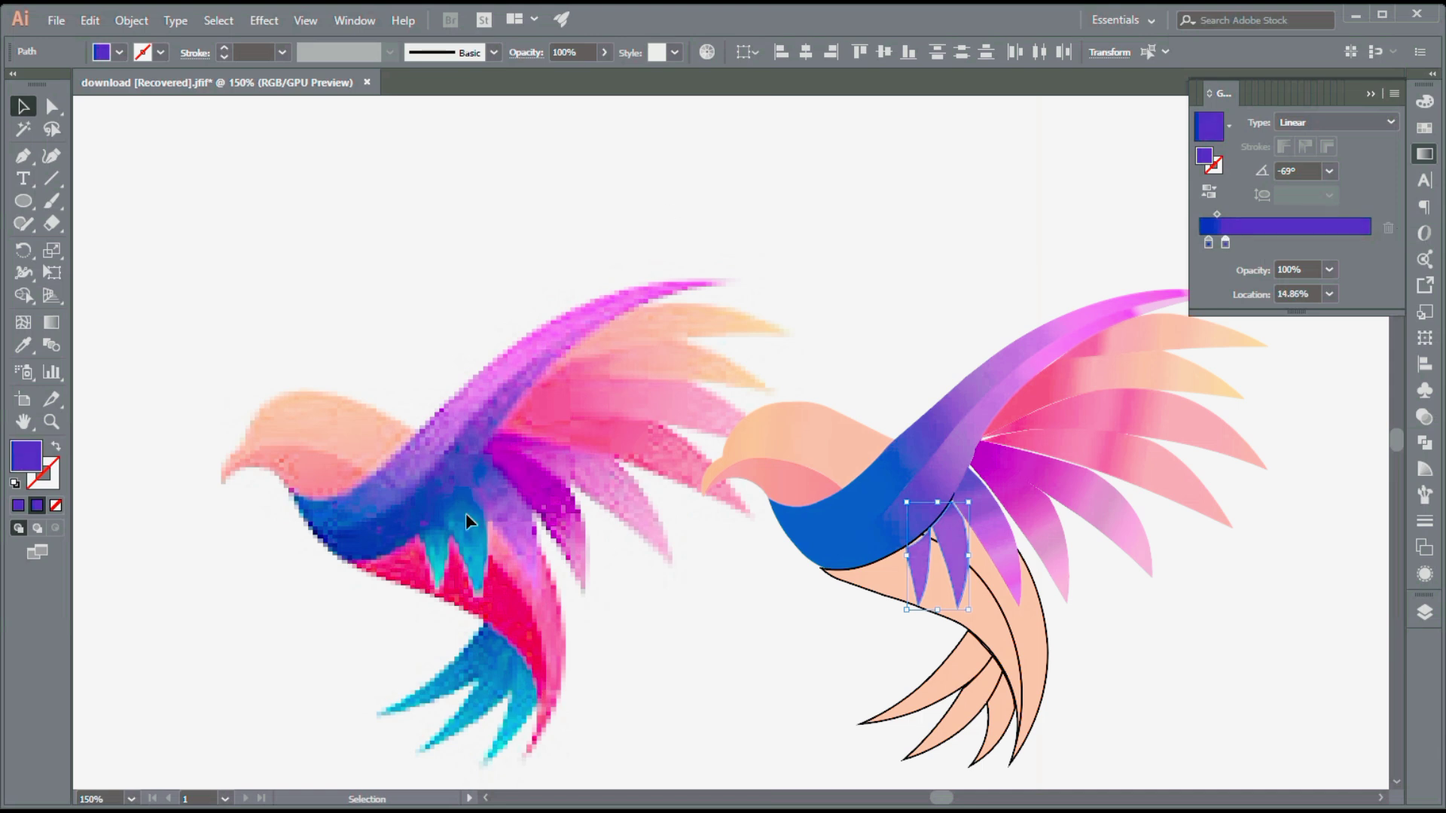
With nothing selected, extend the gradient with bright blue and teal stops sampled from the reference's small feathers.
key("ctrl+shift+a")
key("i")
left_click(1256, 228)
left_click(477, 526)
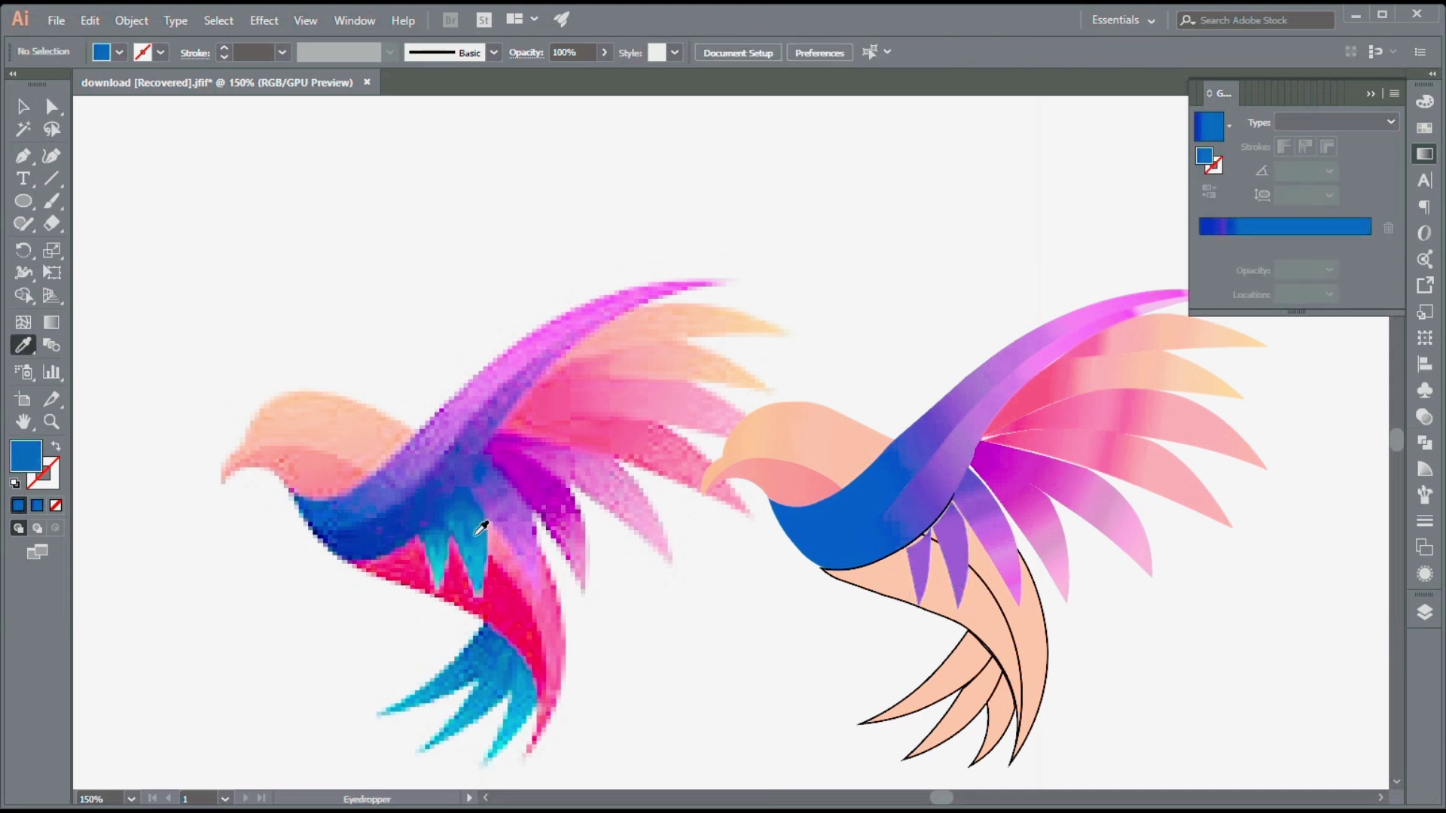
left_click(1273, 242)
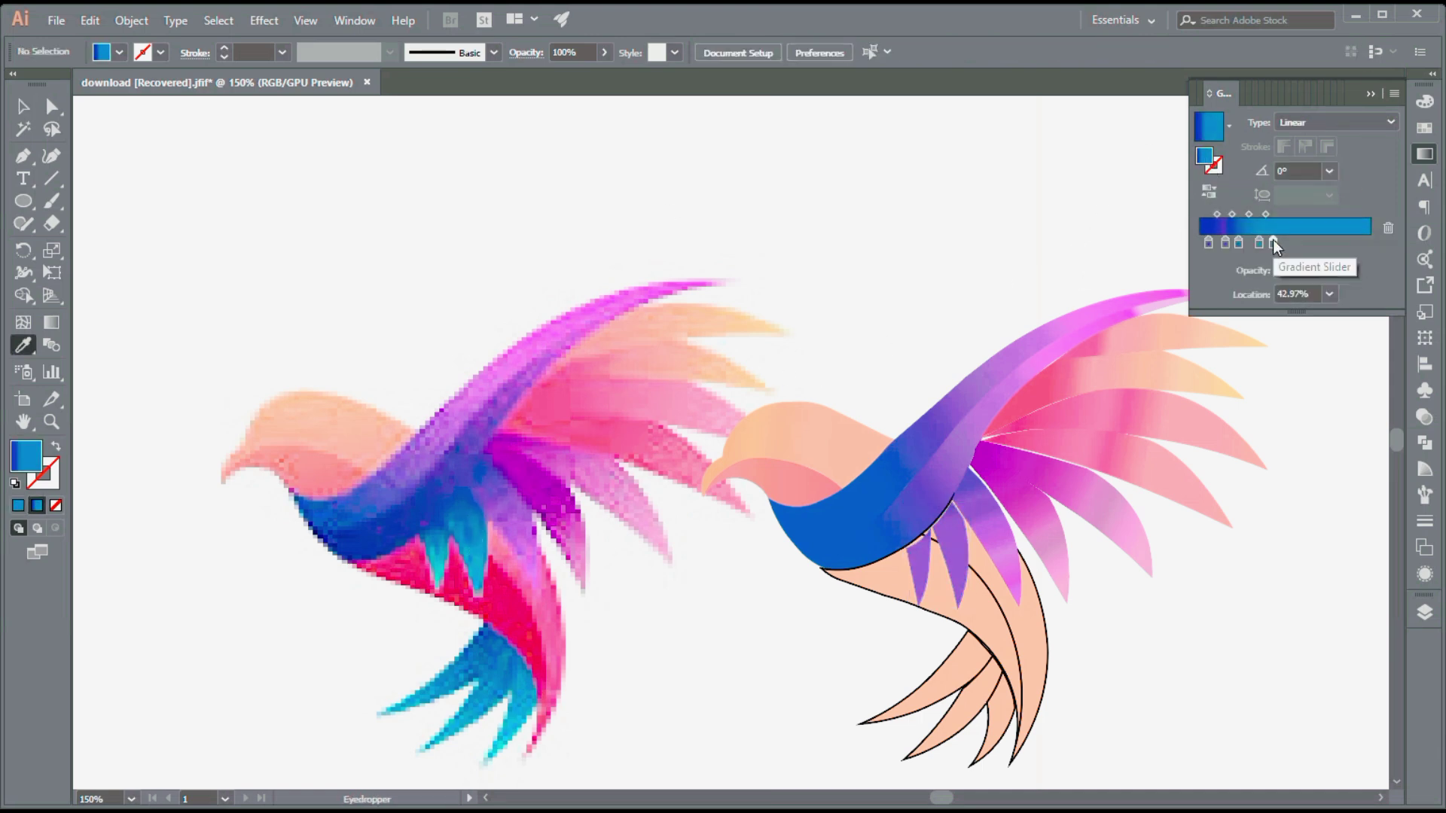
left_click(1206, 159)
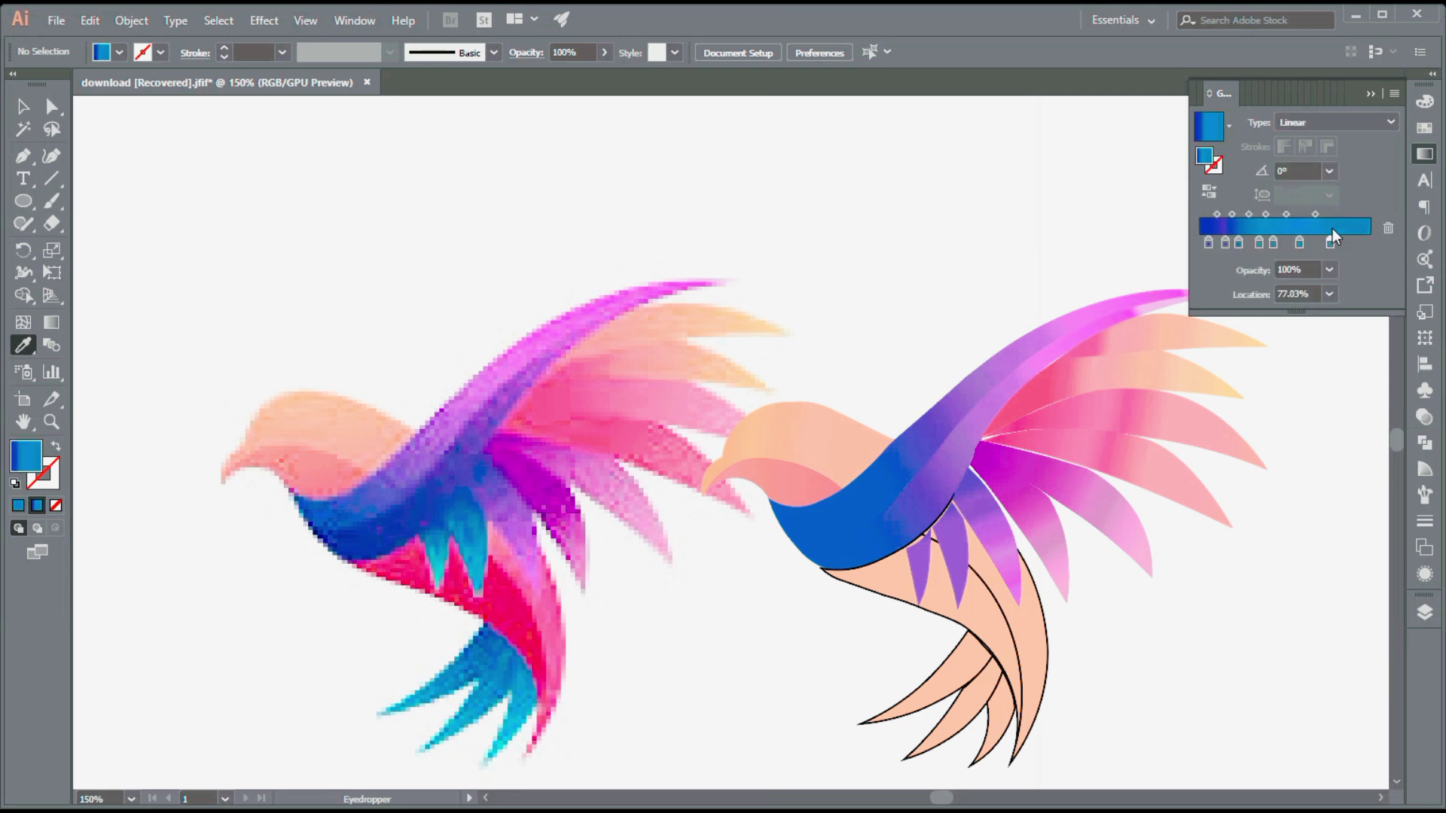
key("ctrl+z")
left_click(1367, 244)
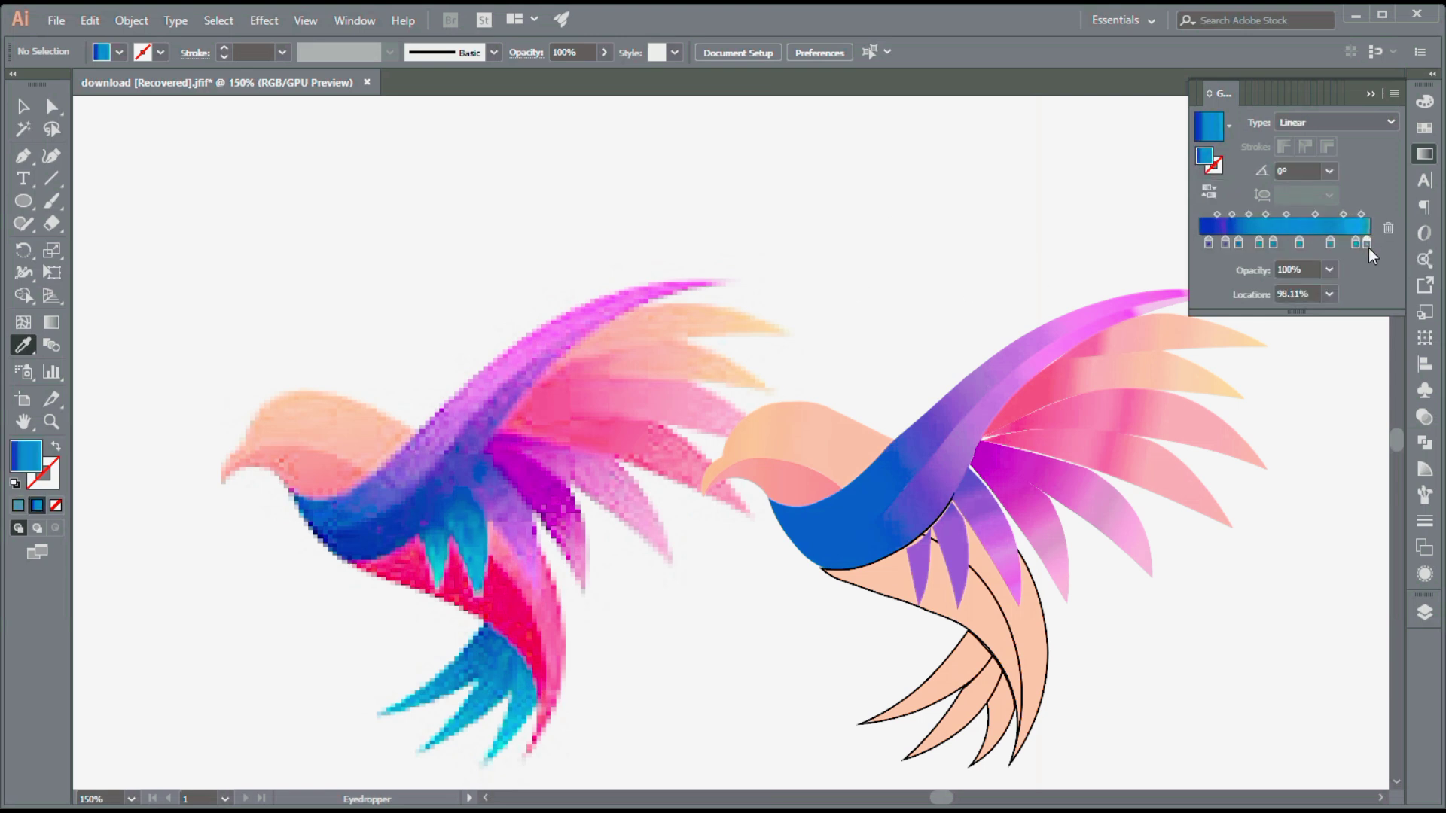
Save the blue gradient as a swatch and apply it to the larger small feather under the wing.
key("v")
left_click(599, 359)
left_click(780, 319)
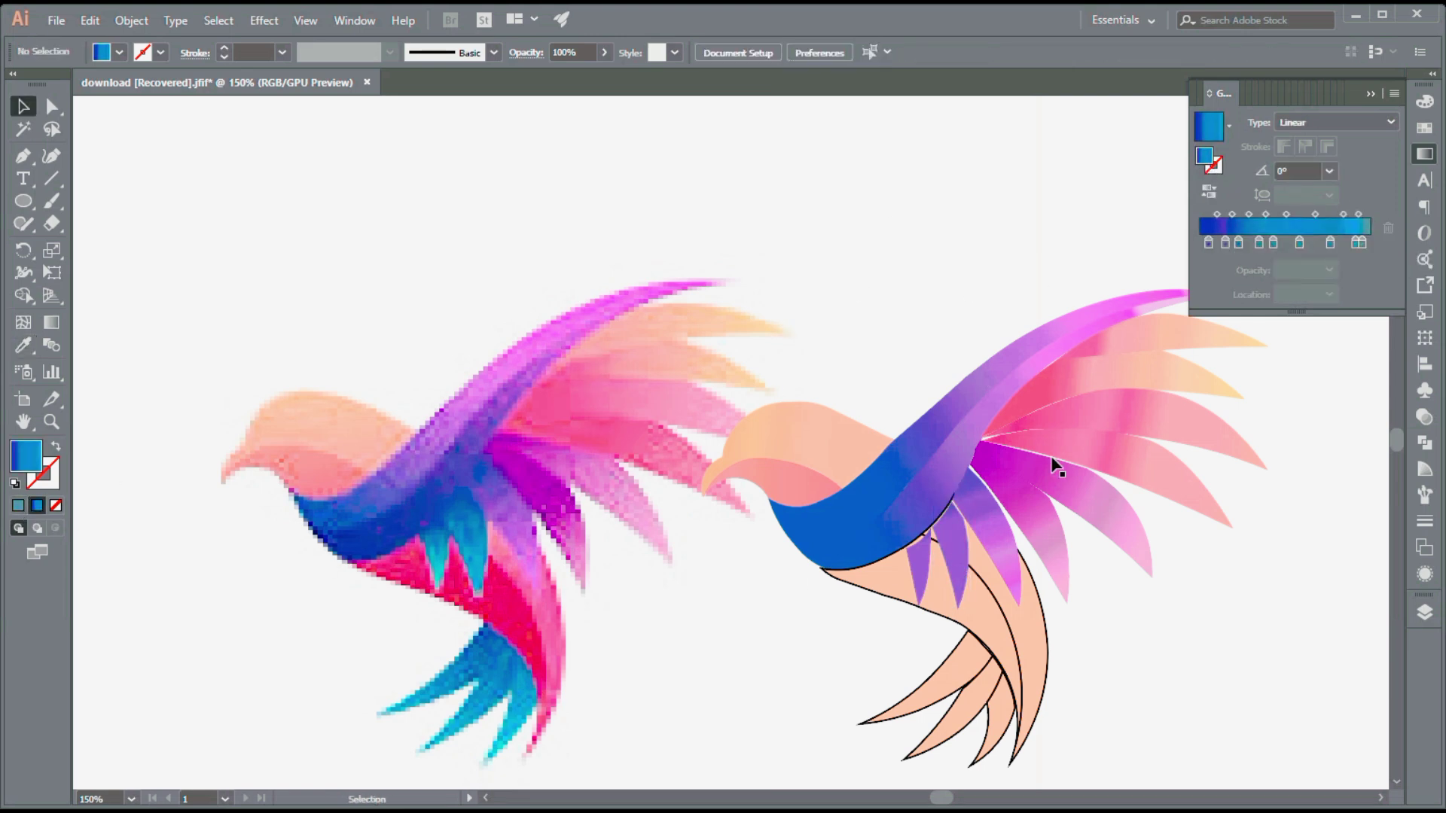
left_click_drag(1424, 128, 942, 173)
left_click(1424, 128)
left_click(951, 543)
Move the dark blue stop further along the larger small feather's gradient and remove the adjacent blue stop.
left_click(1219, 242)
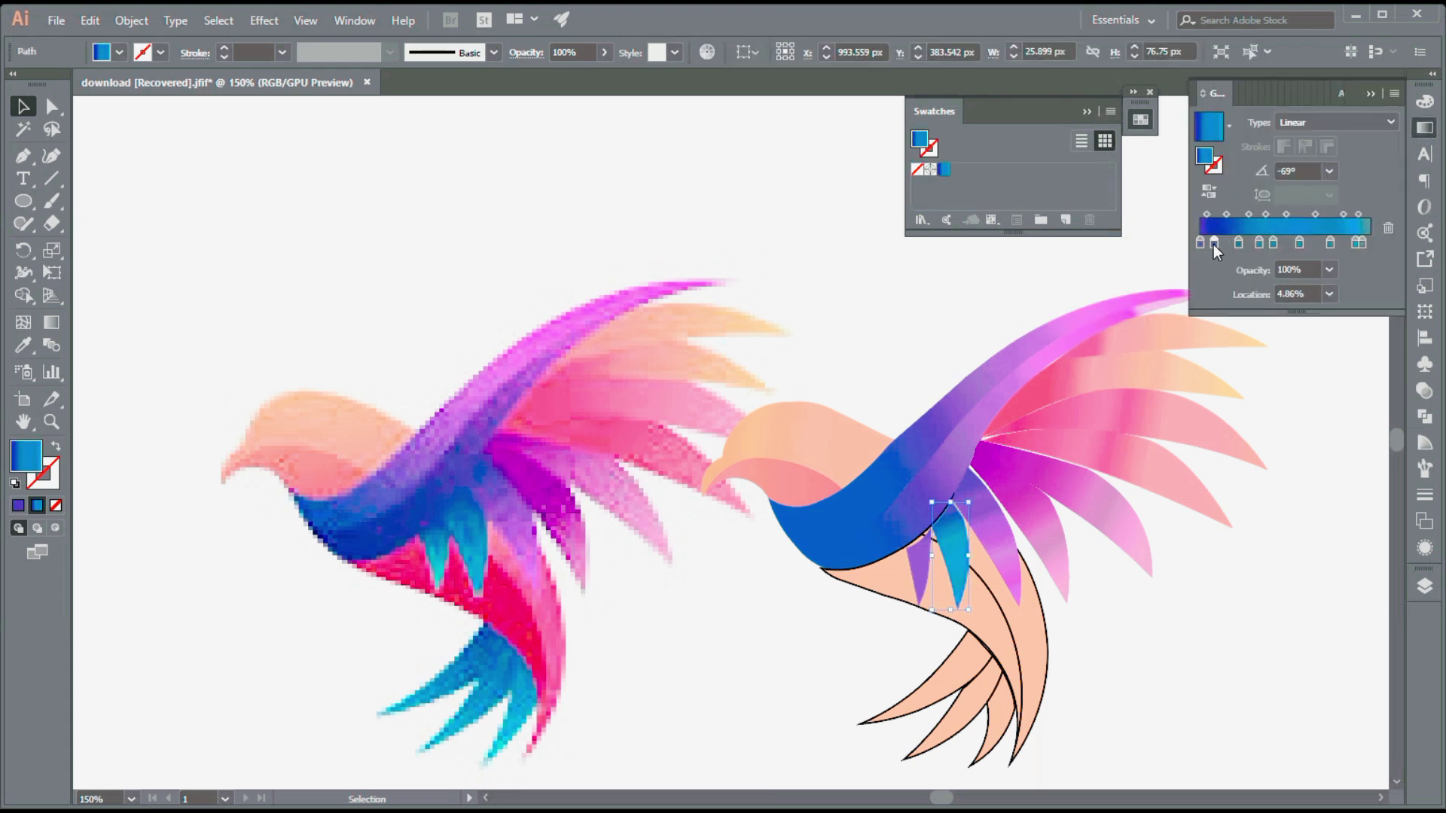
key("g")
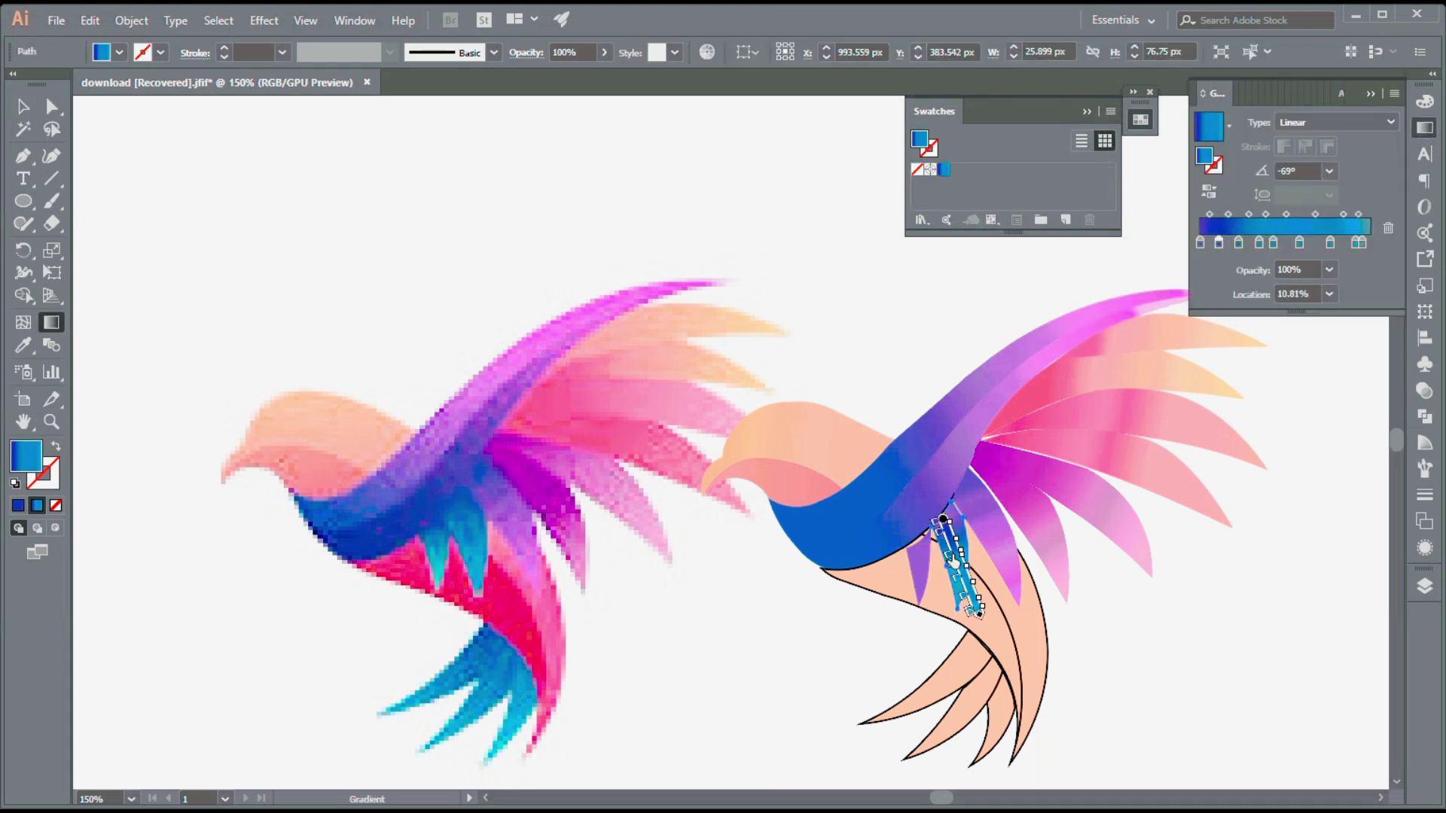
key("Delete")
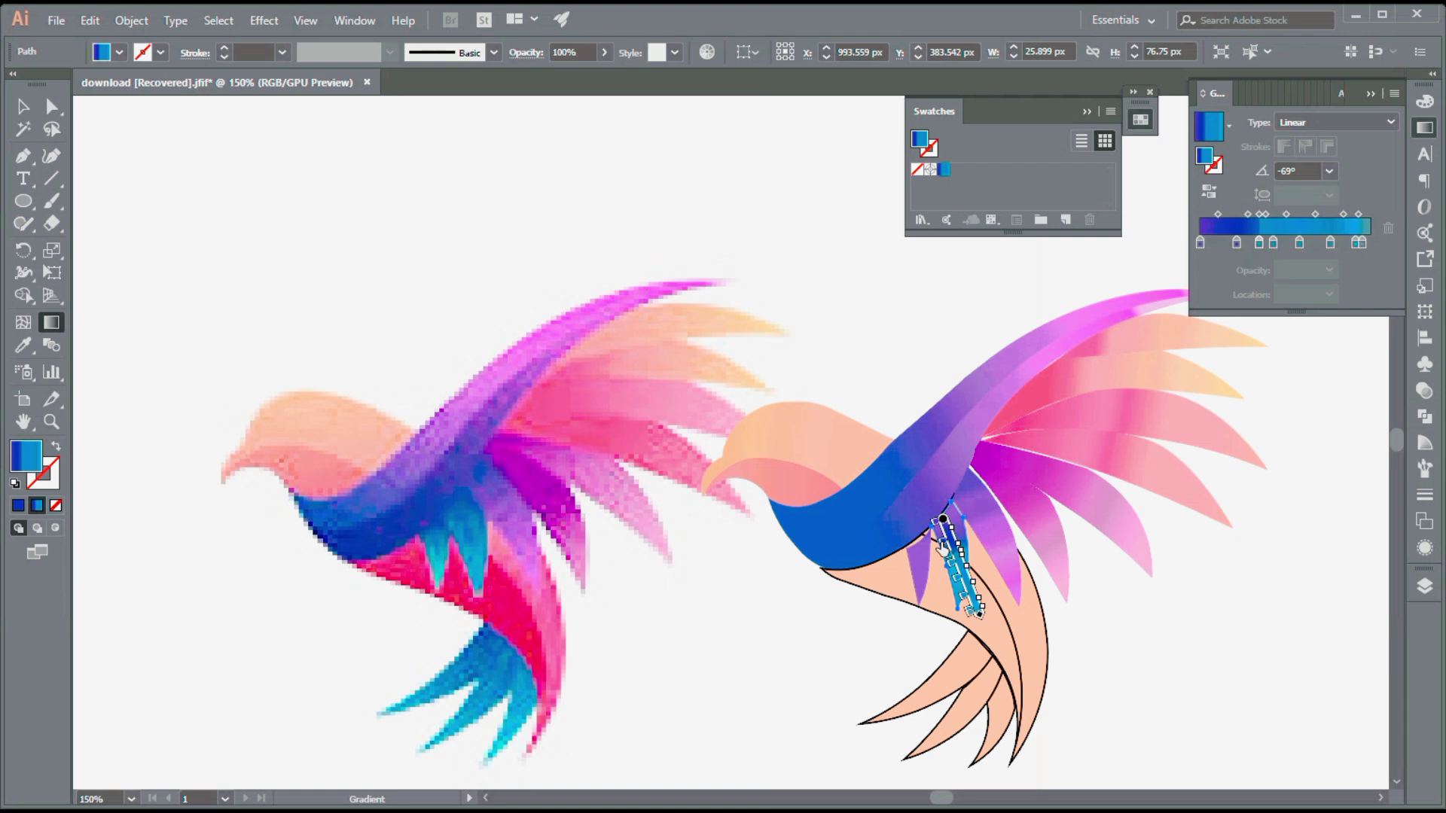
Run the blue gradient down the smaller feather under the wing and rearrange its stops.
left_click(931, 585, "ctrl")
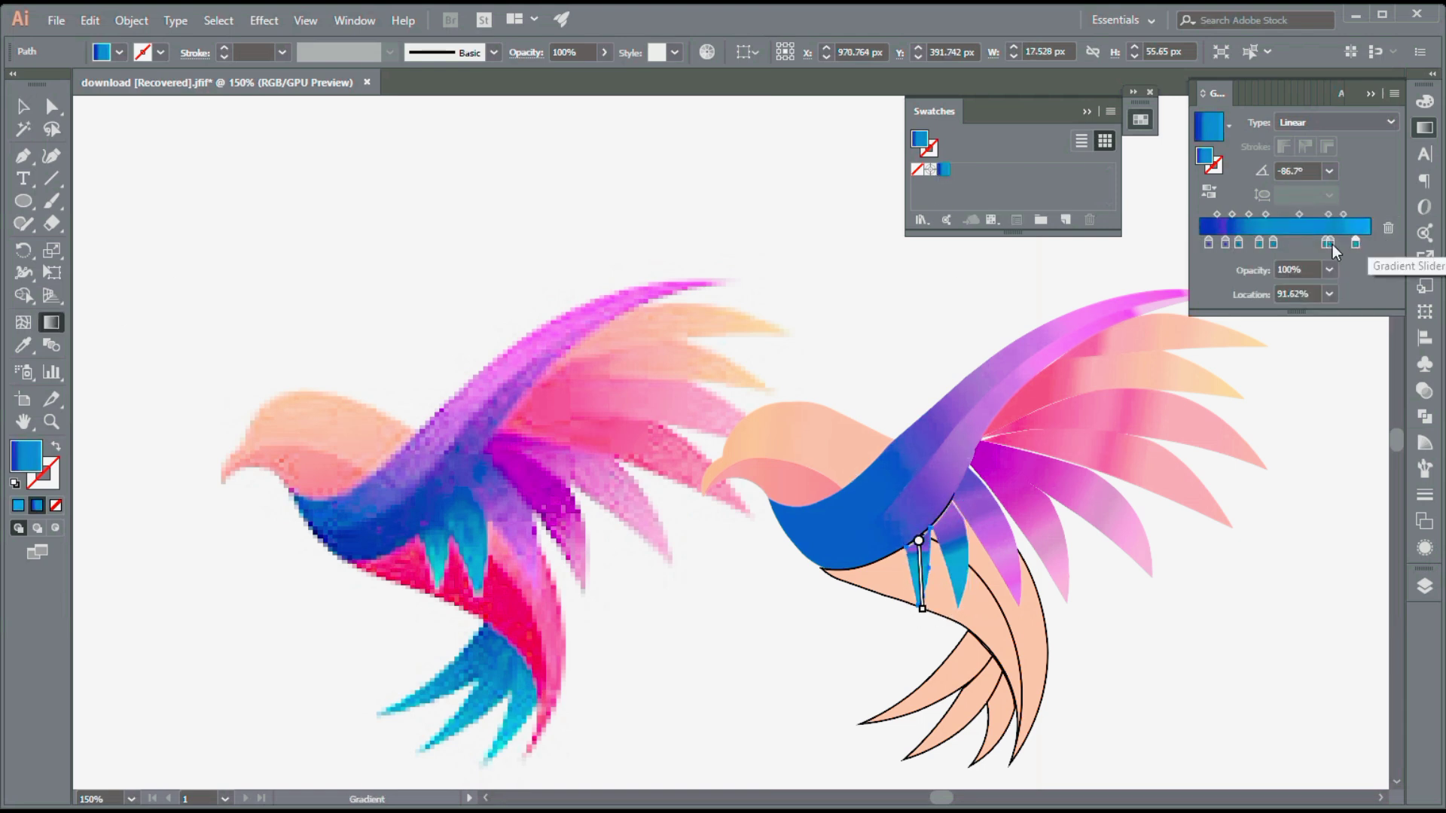
left_click(1238, 242)
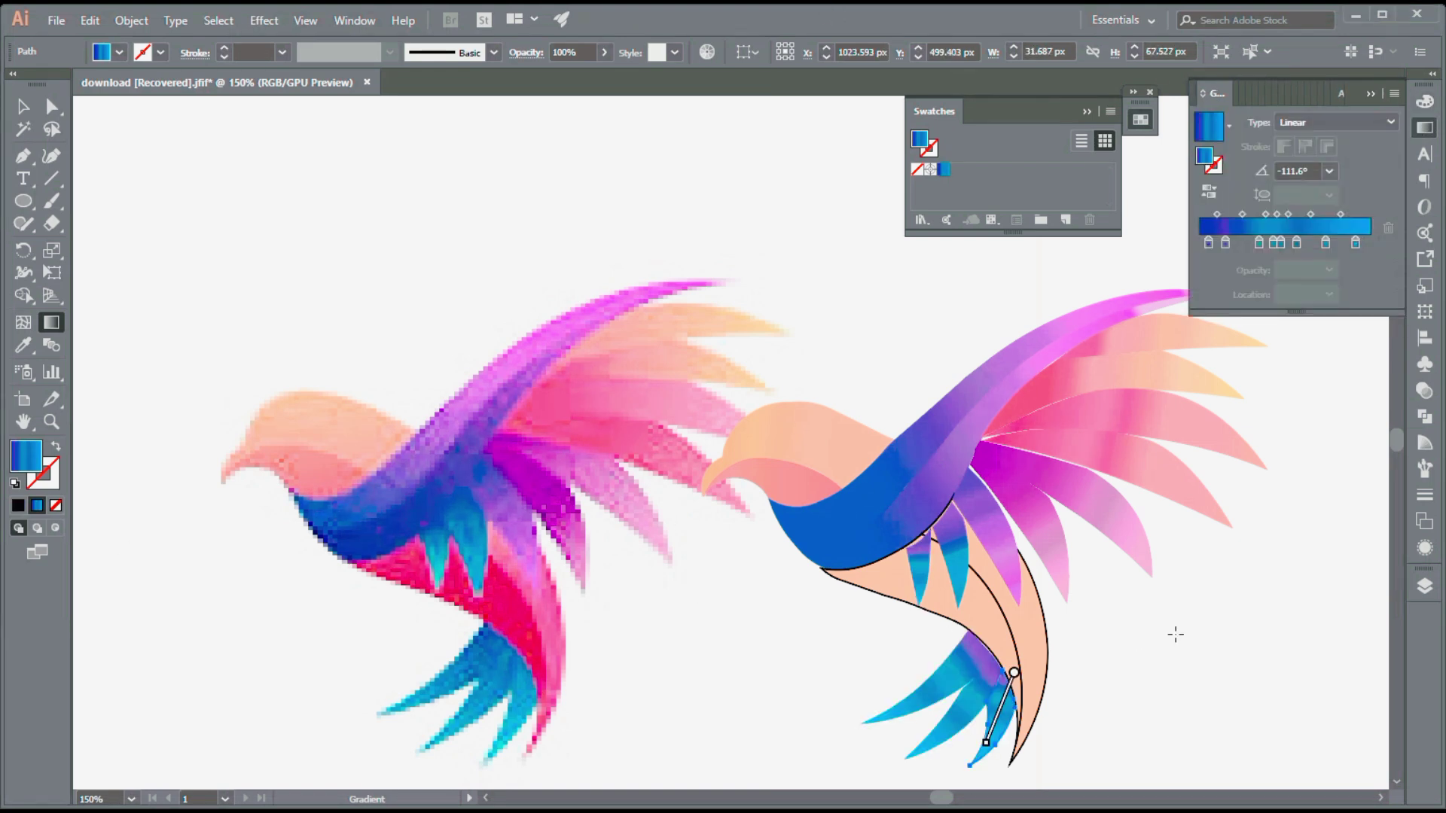
Fill the grouped lower body shapes with a red gradient sampled from the reference, without an outline.
key("v")
left_click(979, 612)
left_click(37, 505)
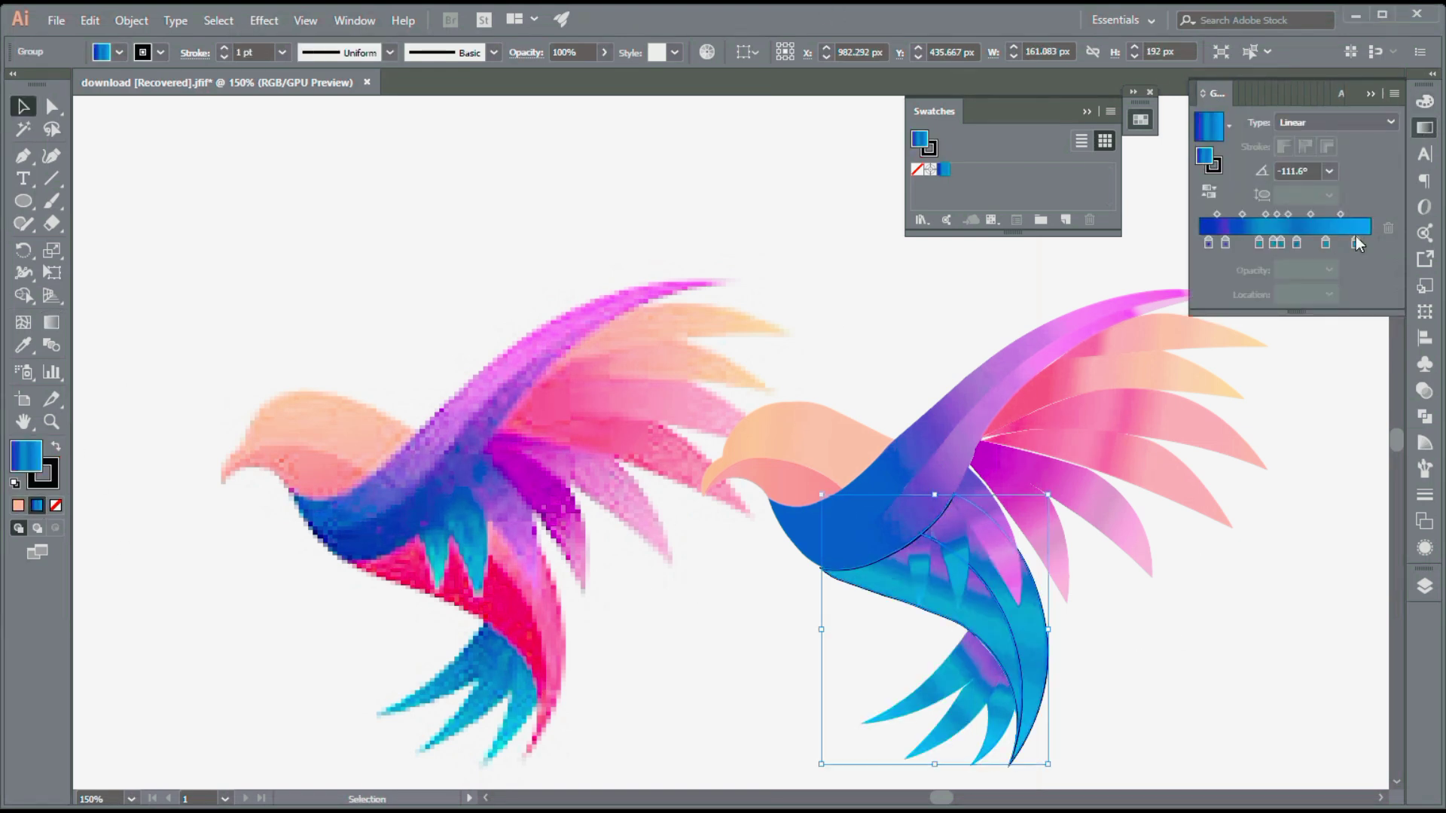
key("ctrl+z")
key("i")
left_click(529, 593)
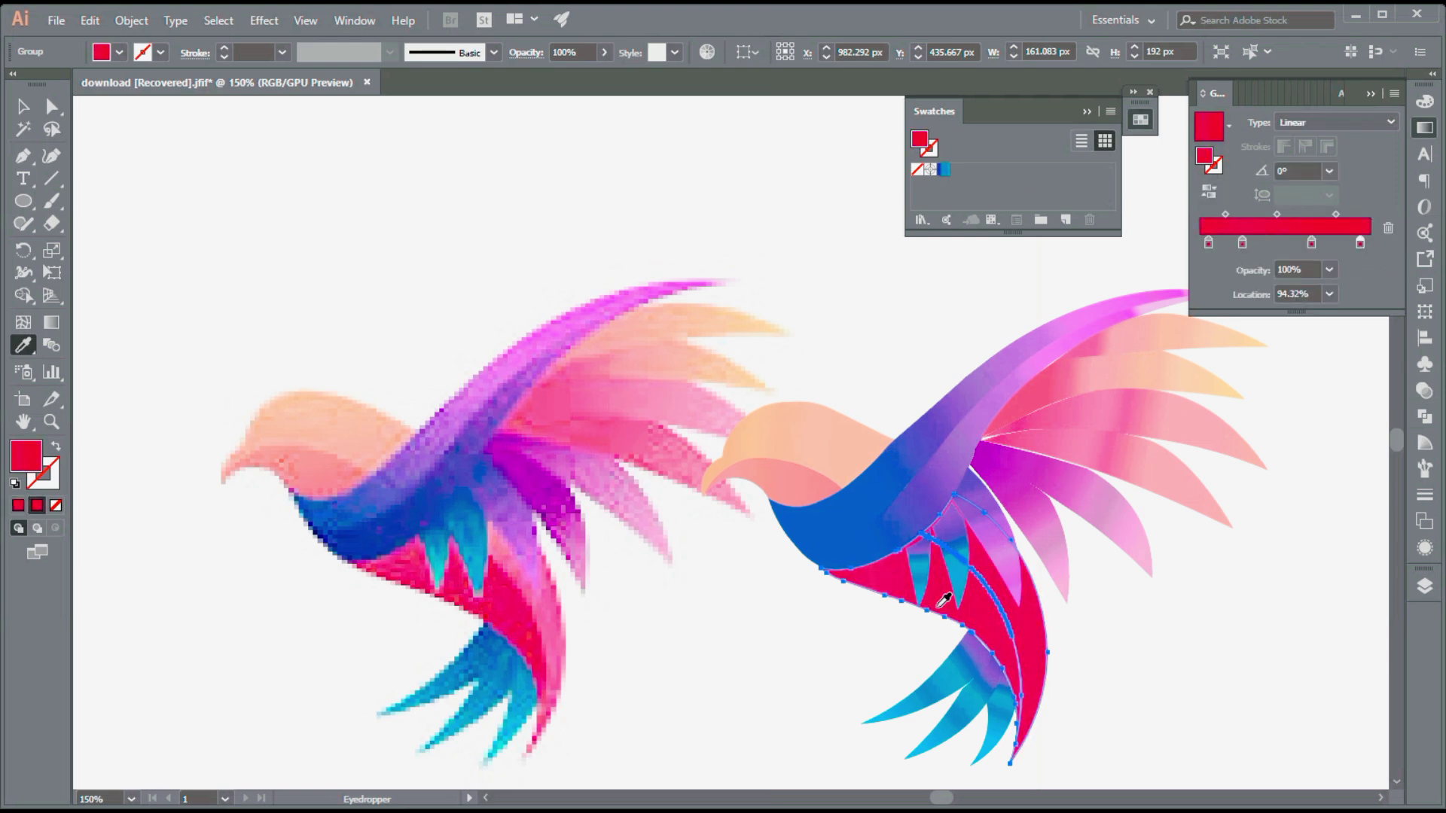
Fill the outer stripe of the lower body with a pink gradient sampled from the reference image.
key("v")
left_click(804, 688)
left_click(1002, 640)
key("i")
left_click(558, 638)
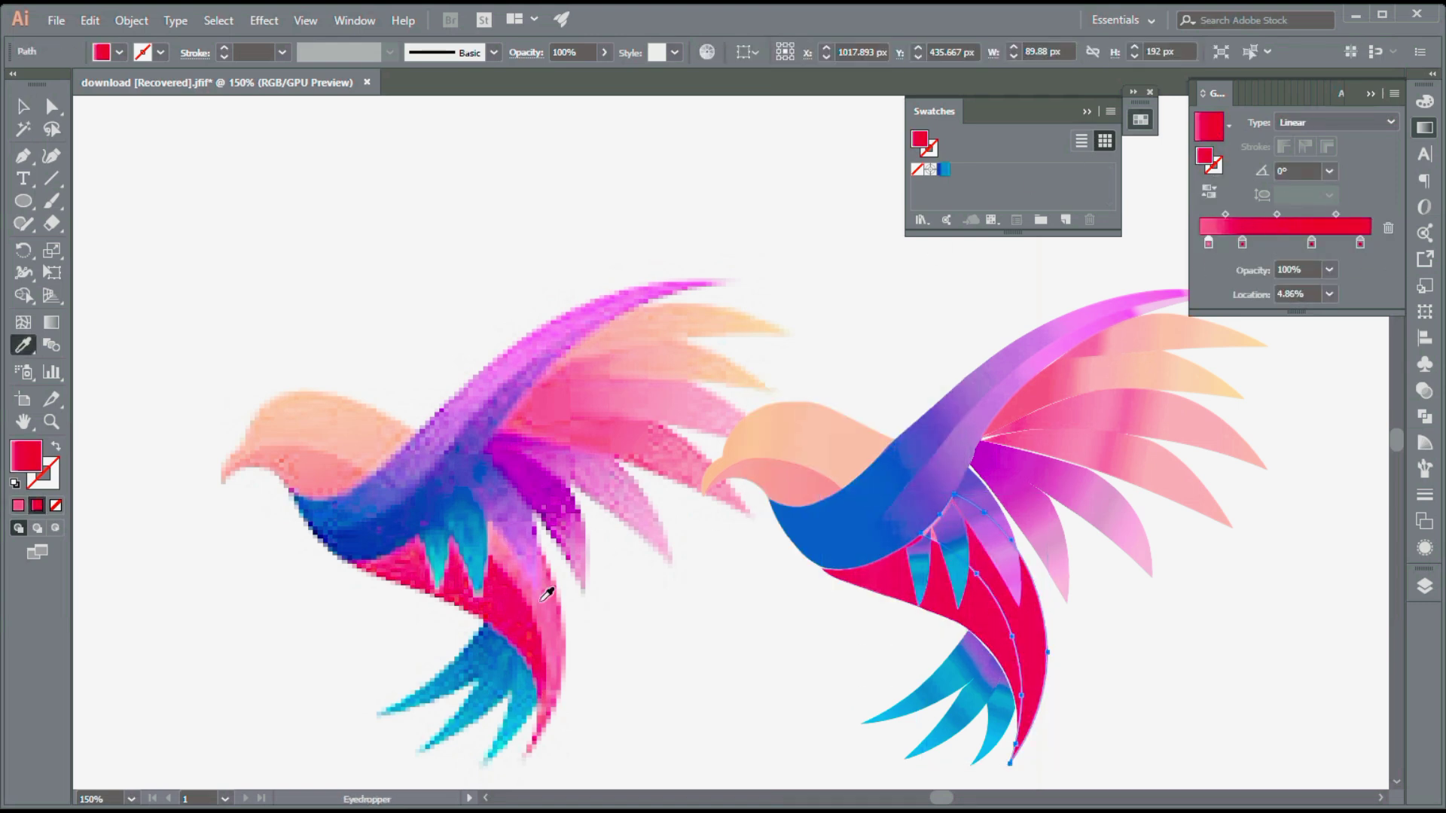
left_click(1243, 234)
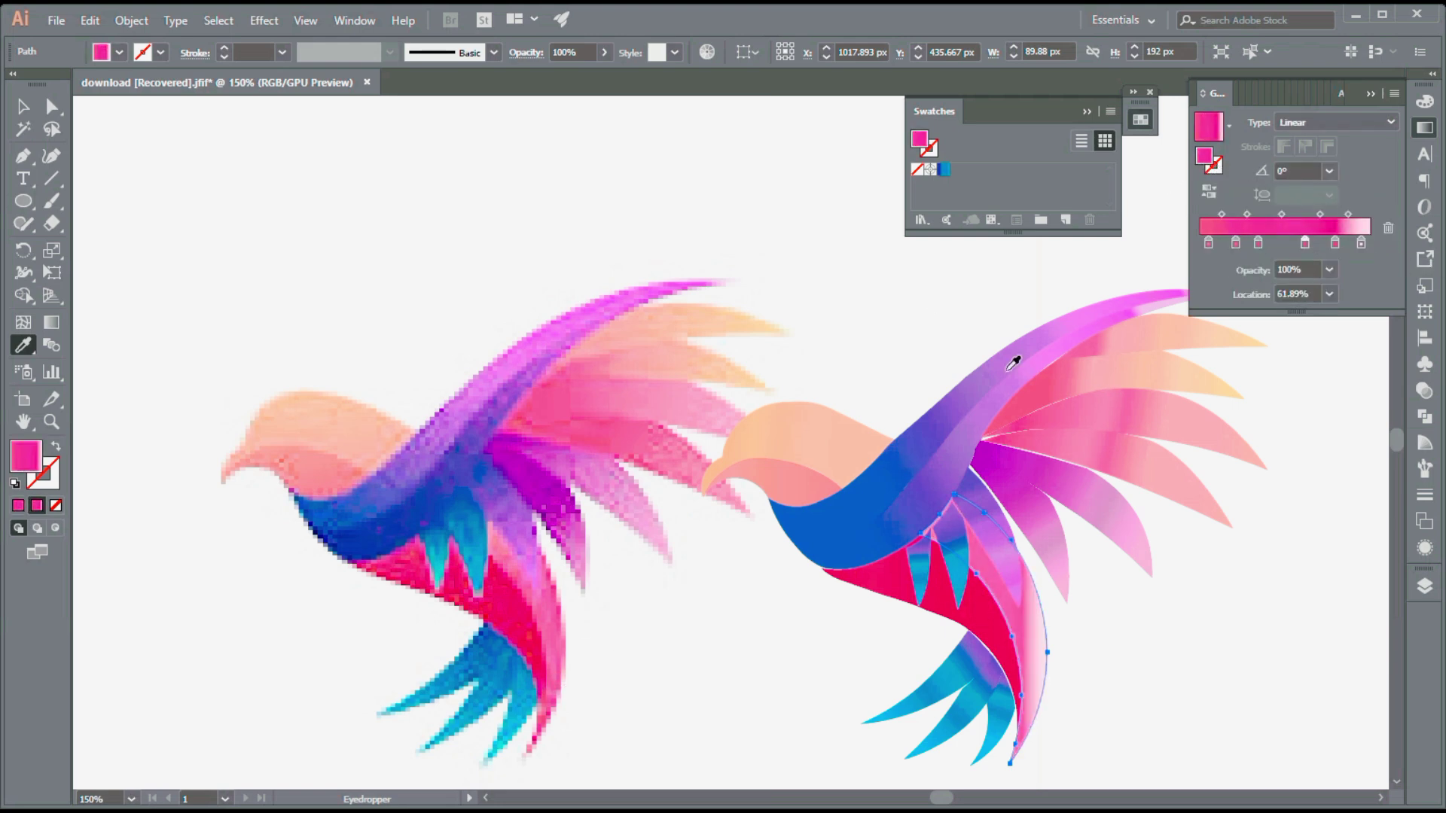
Run the pink gradient lengthwise along the outer body stripe, from under the wing down to its pointed tip.
key("g")
mouse_move(966, 512)
left_mouse_down()
mouse_move(1039, 717)
mouse_move(1024, 732)
left_mouse_up()
key("v")
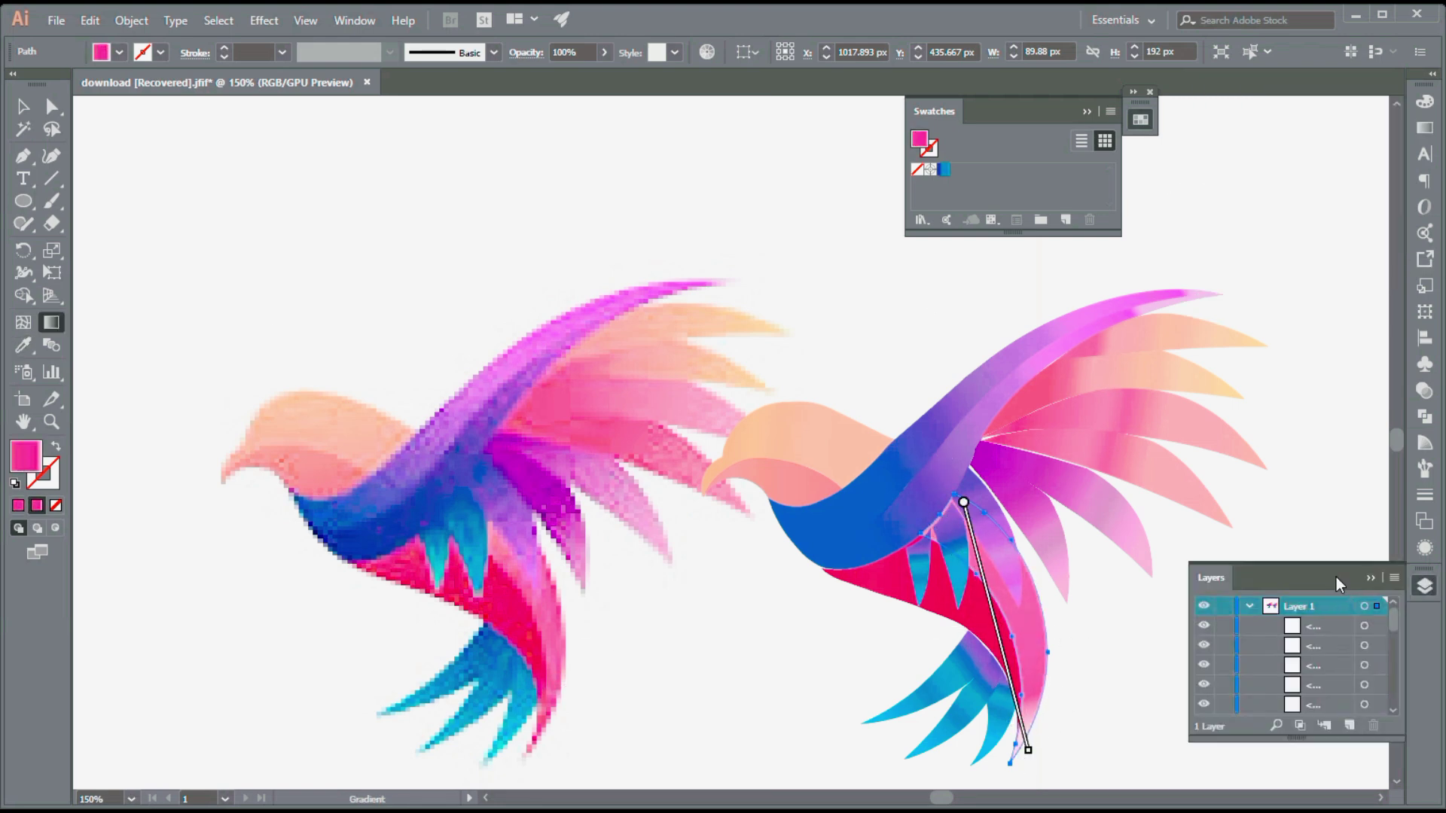
Hide the reference image so only the traced bird shows.
left_click(1145, 217)
left_click(1426, 587)
left_click(1203, 705)
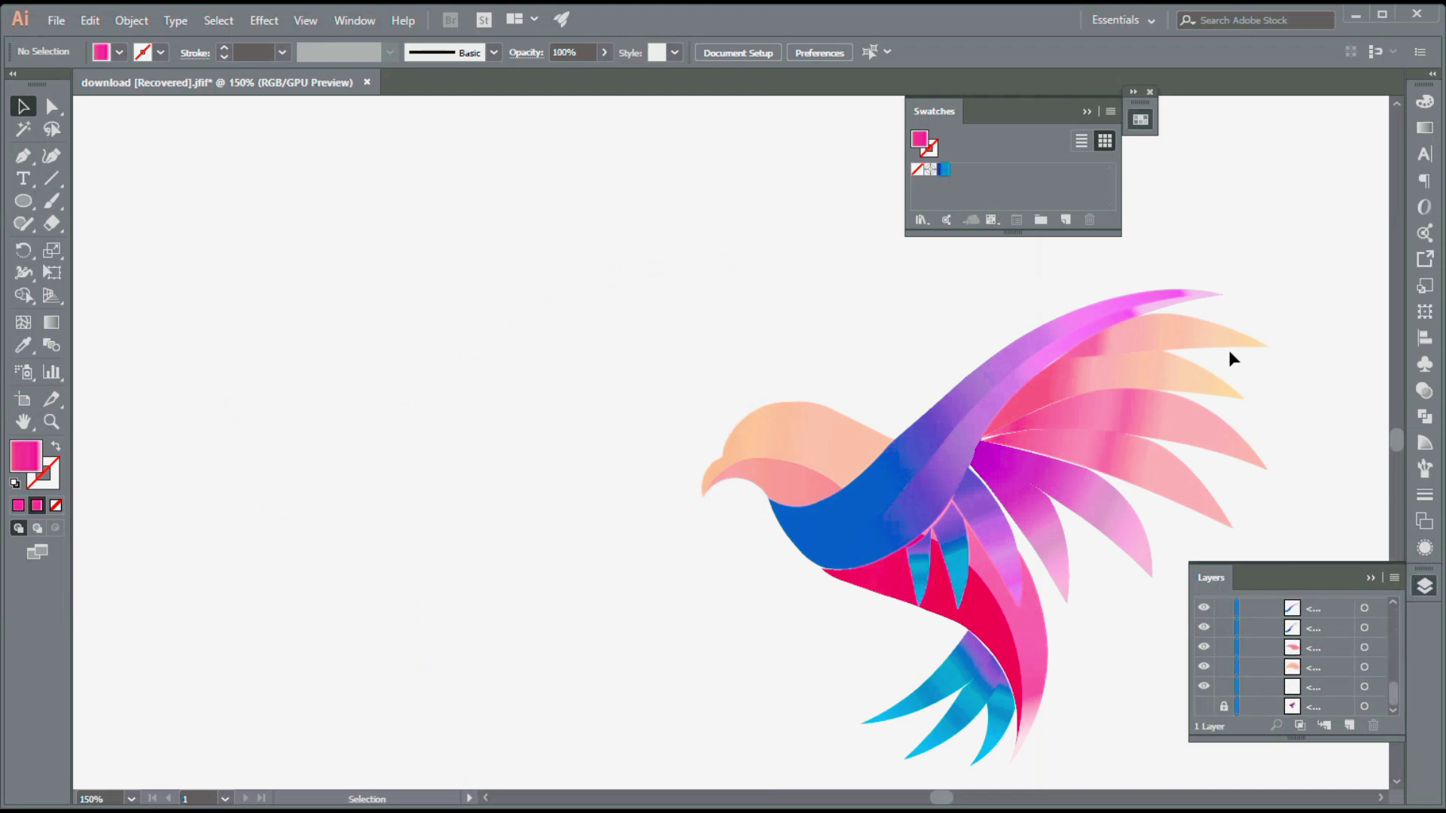
Refine the curve anchors around the red lower body's front tip and the pink throat patch with the Curvature tool.
key("z")
left_click(755, 629)
left_click(759, 453)
key("shift+grave")
left_click(797, 459)
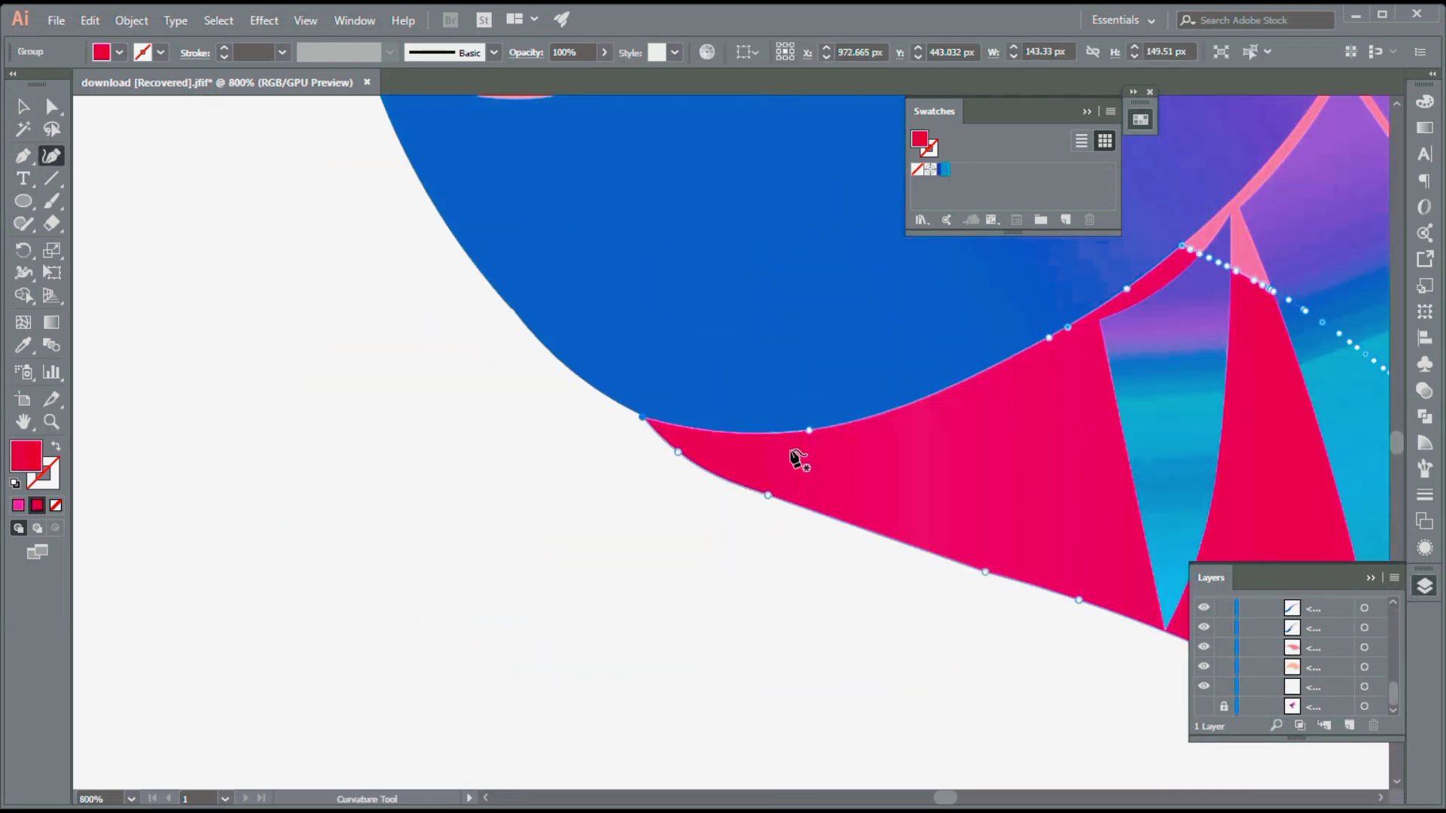
left_click_drag(662, 286, 662, 354)
scroll(663, 354, "up", 5)
left_click(780, 435)
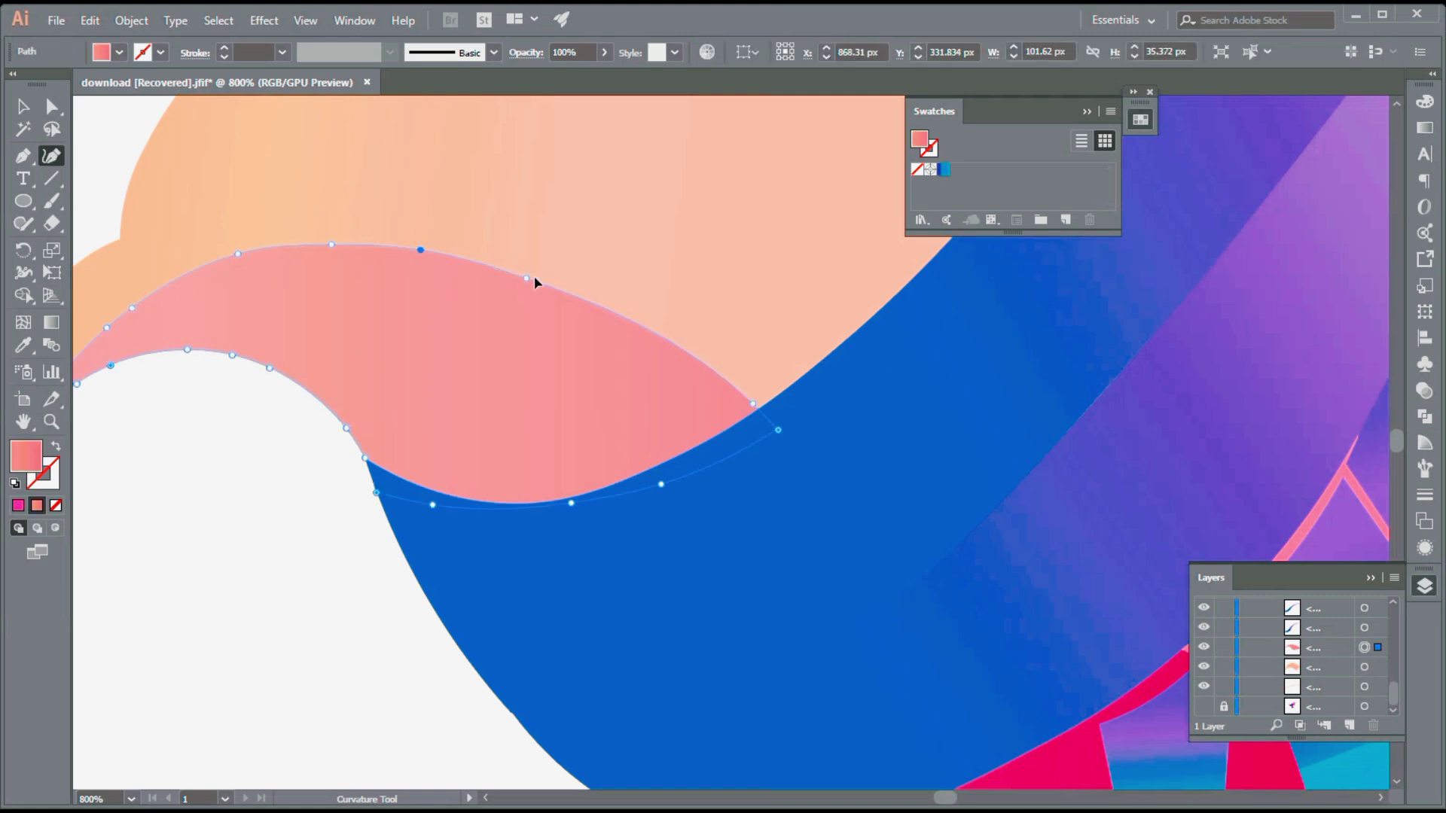
Adjust the peach head's lower edge and beak tip to meet the pink throat patch.
left_click_drag(123, 265, 376, 276)
left_click(318, 292)
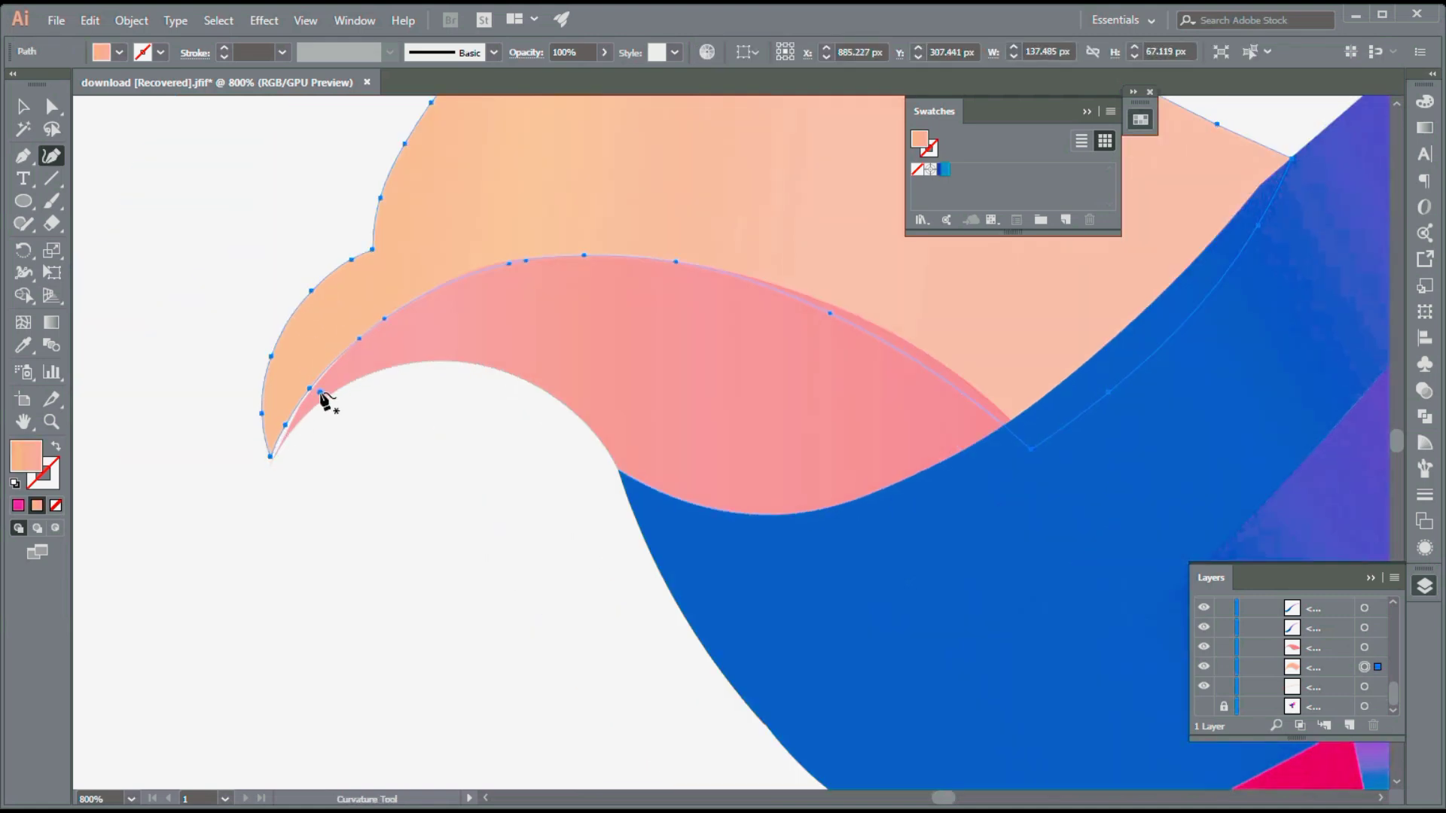
left_click(272, 458)
Smooth the blue wing band's upper edge where it meets the back of the peach head.
scroll(881, 353, "right", 10)
scroll(881, 353, "up", 3)
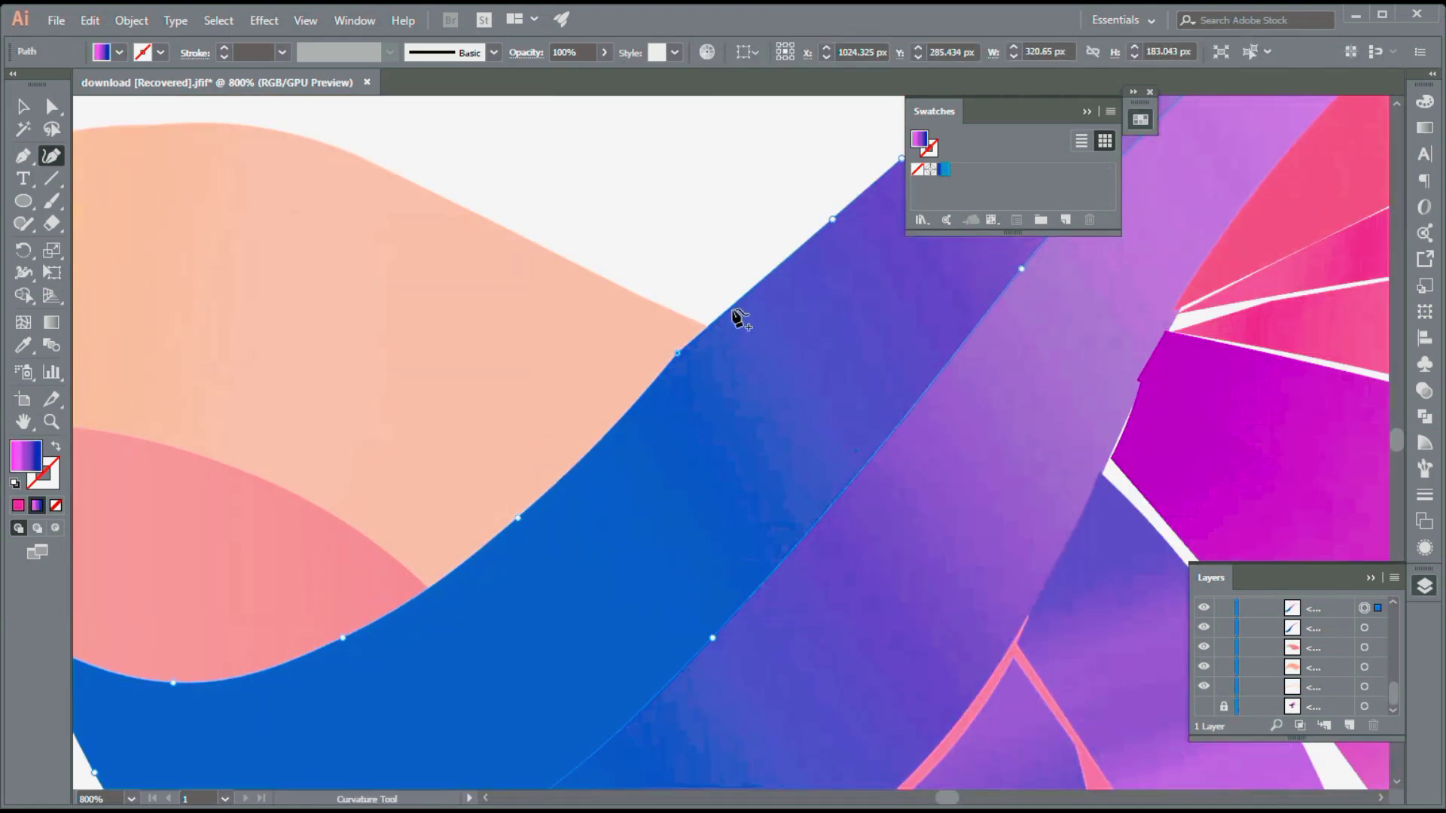
left_click(710, 332)
left_click(685, 374)
left_click(711, 342)
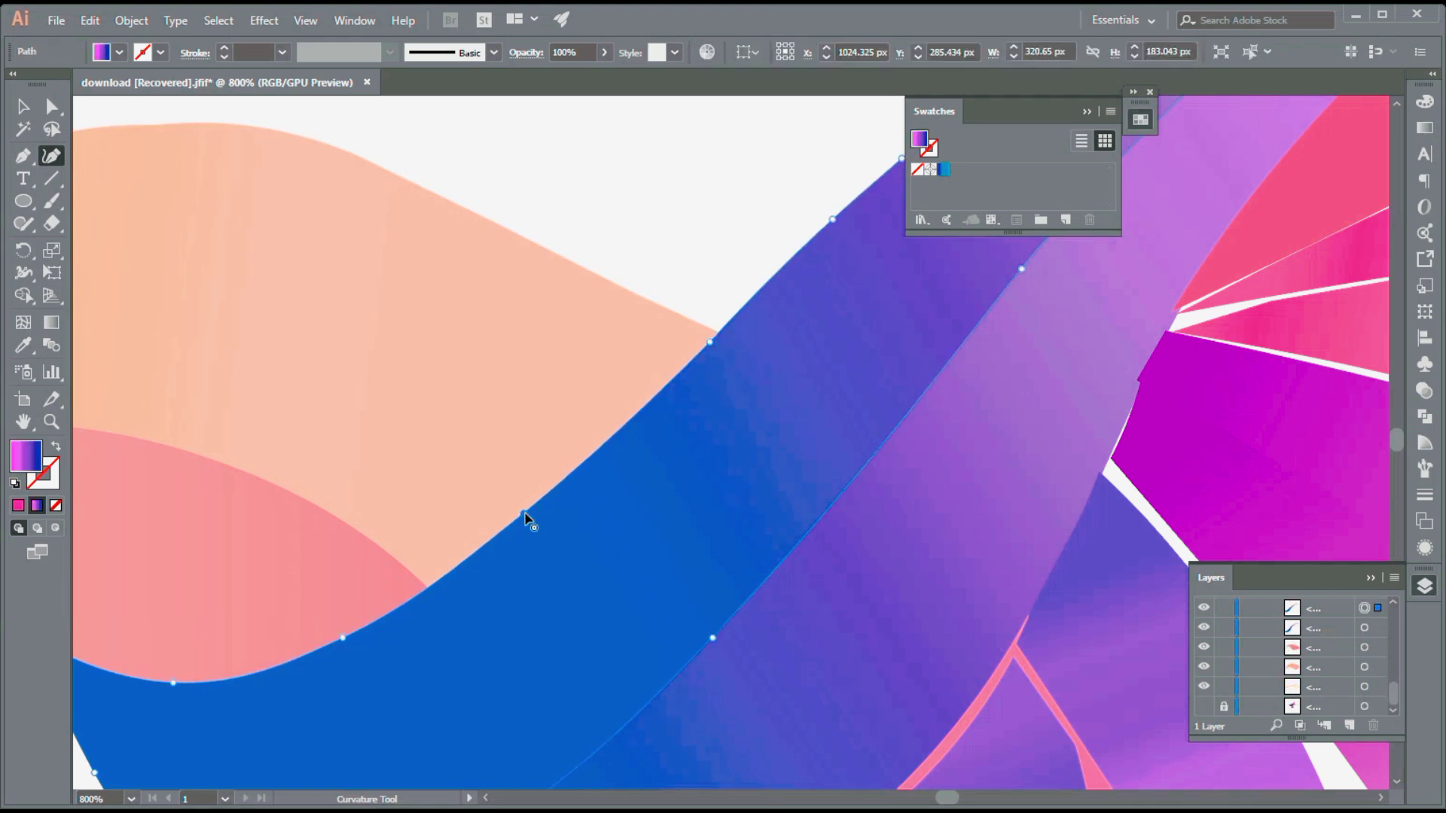
Dock the floating Swatches panel with the other collapsed panels.
key("z")
left_click(936, 452, "alt")
left_click(848, 506, "alt")
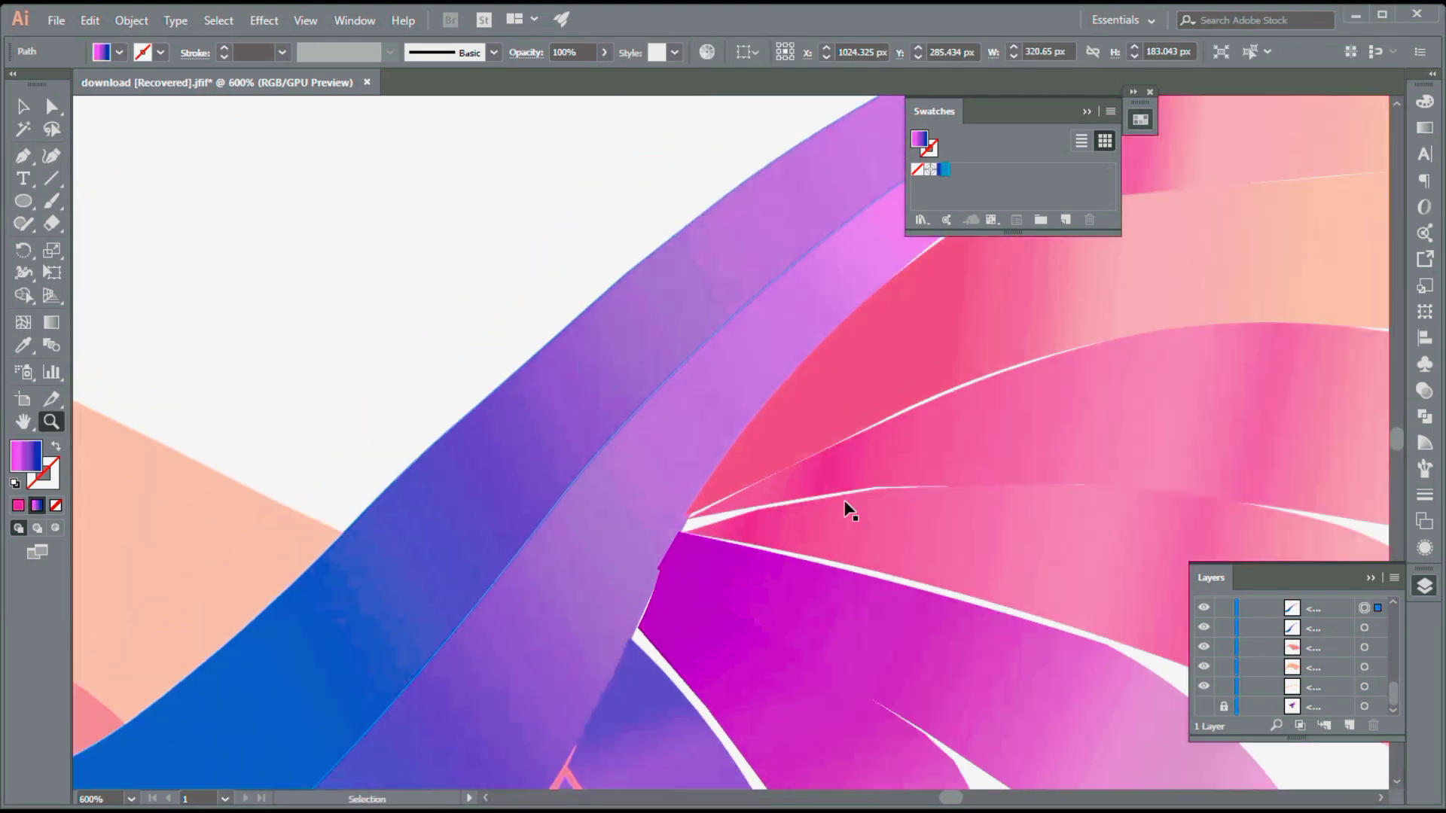
left_click(1140, 119)
left_click_drag(1140, 93, 1424, 151)
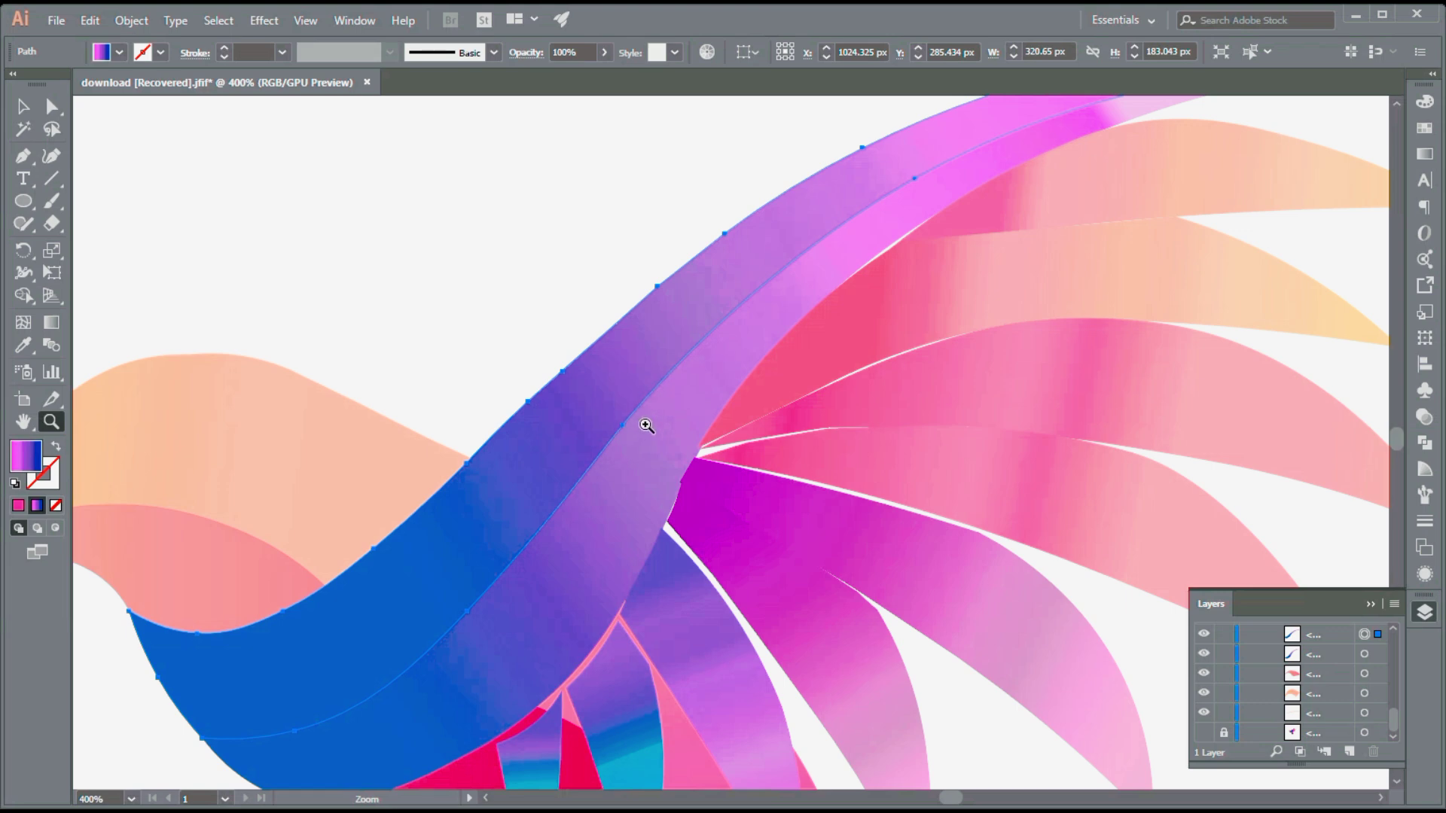
Reshape the upper wing band's edge along the throat and pull in its pointed wing tip slightly.
key("shift+grave")
left_click_drag(283, 610, 264, 622)
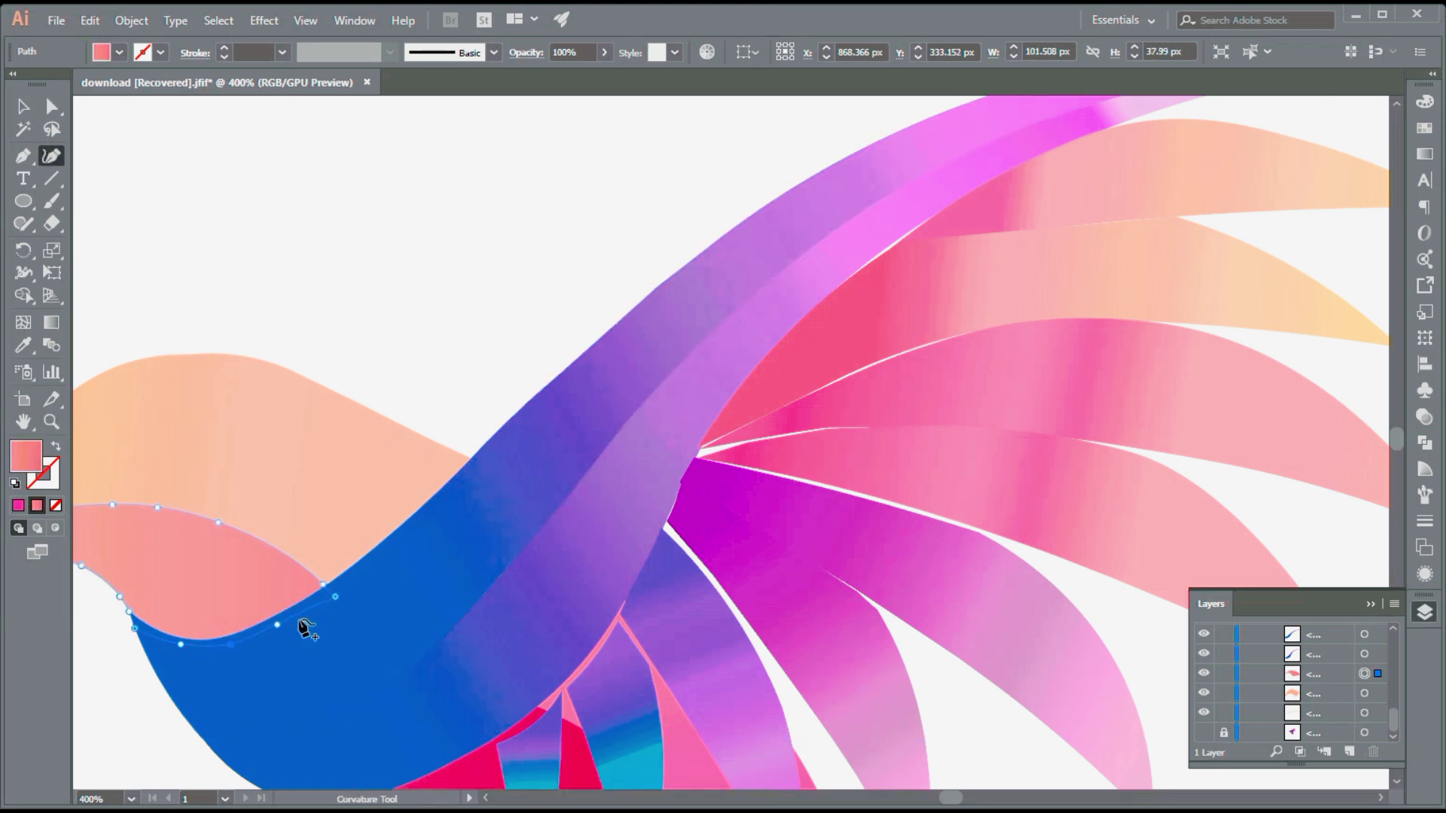
left_click_drag(1148, 213, 930, 348)
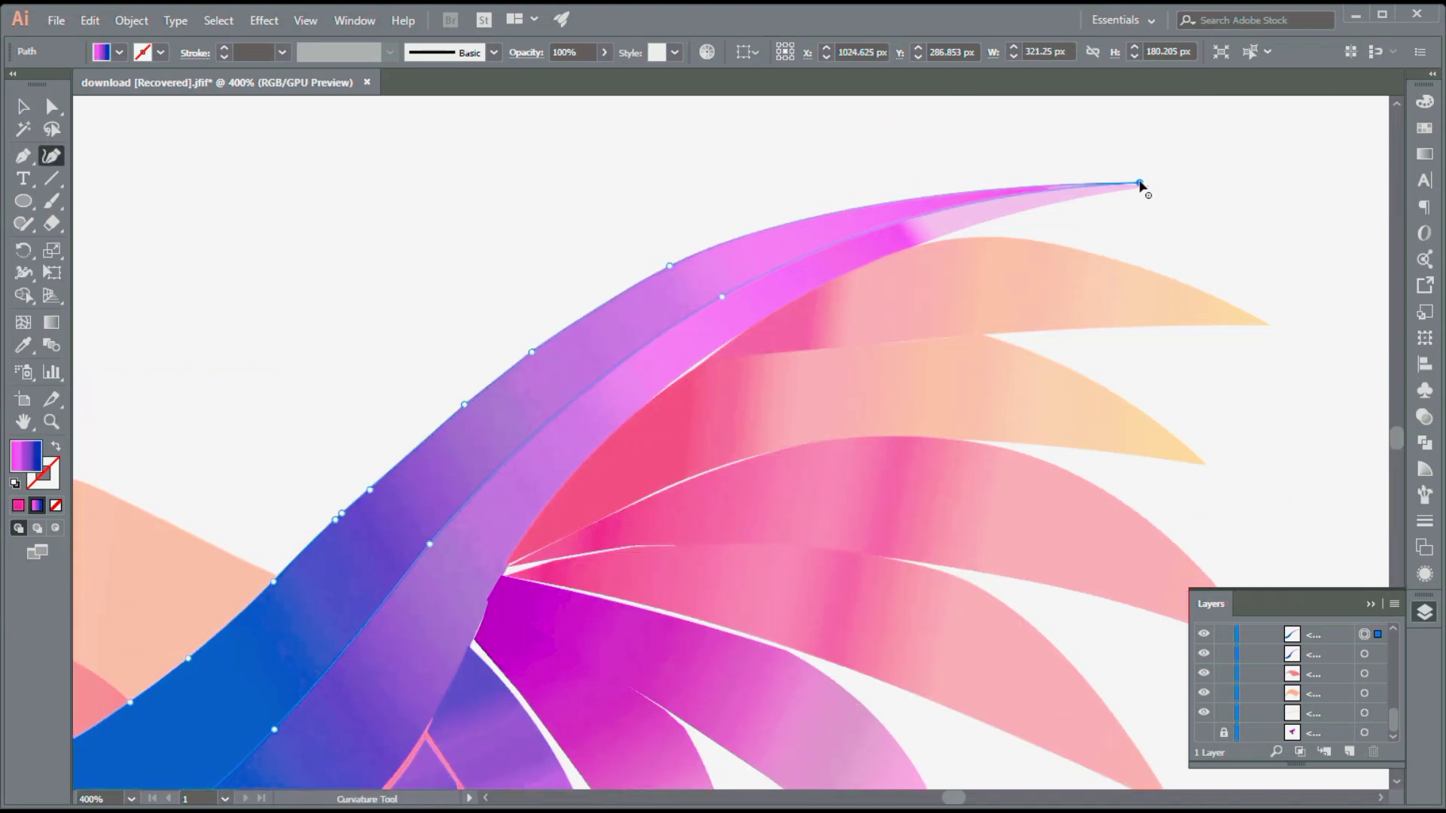
left_click_drag(1137, 183, 1121, 184)
Reshape the inner edges of the two peach top feathers to close the gaps against the wing band.
left_click(857, 342)
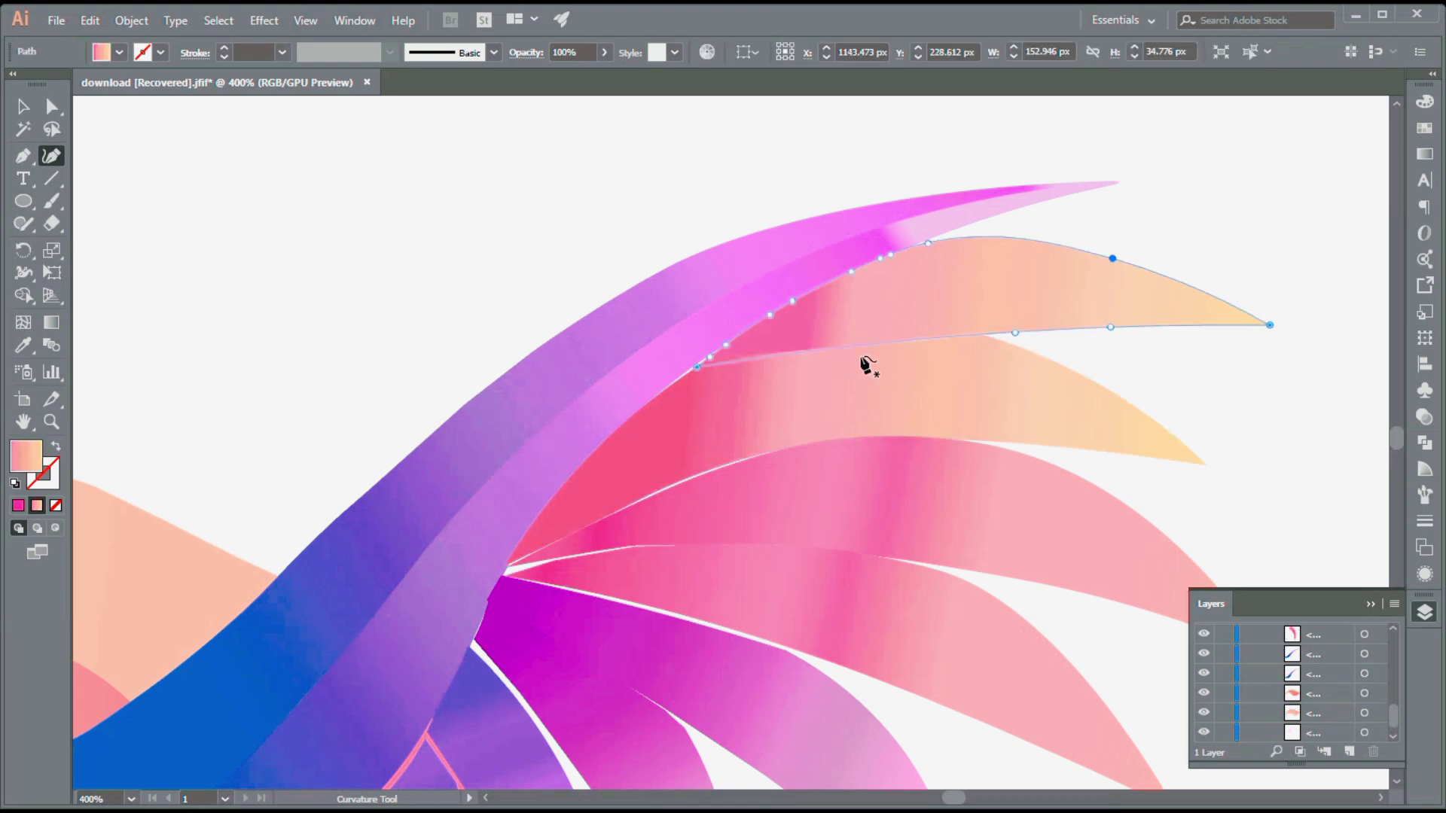
left_click(733, 372)
scroll(734, 343, "down", 3)
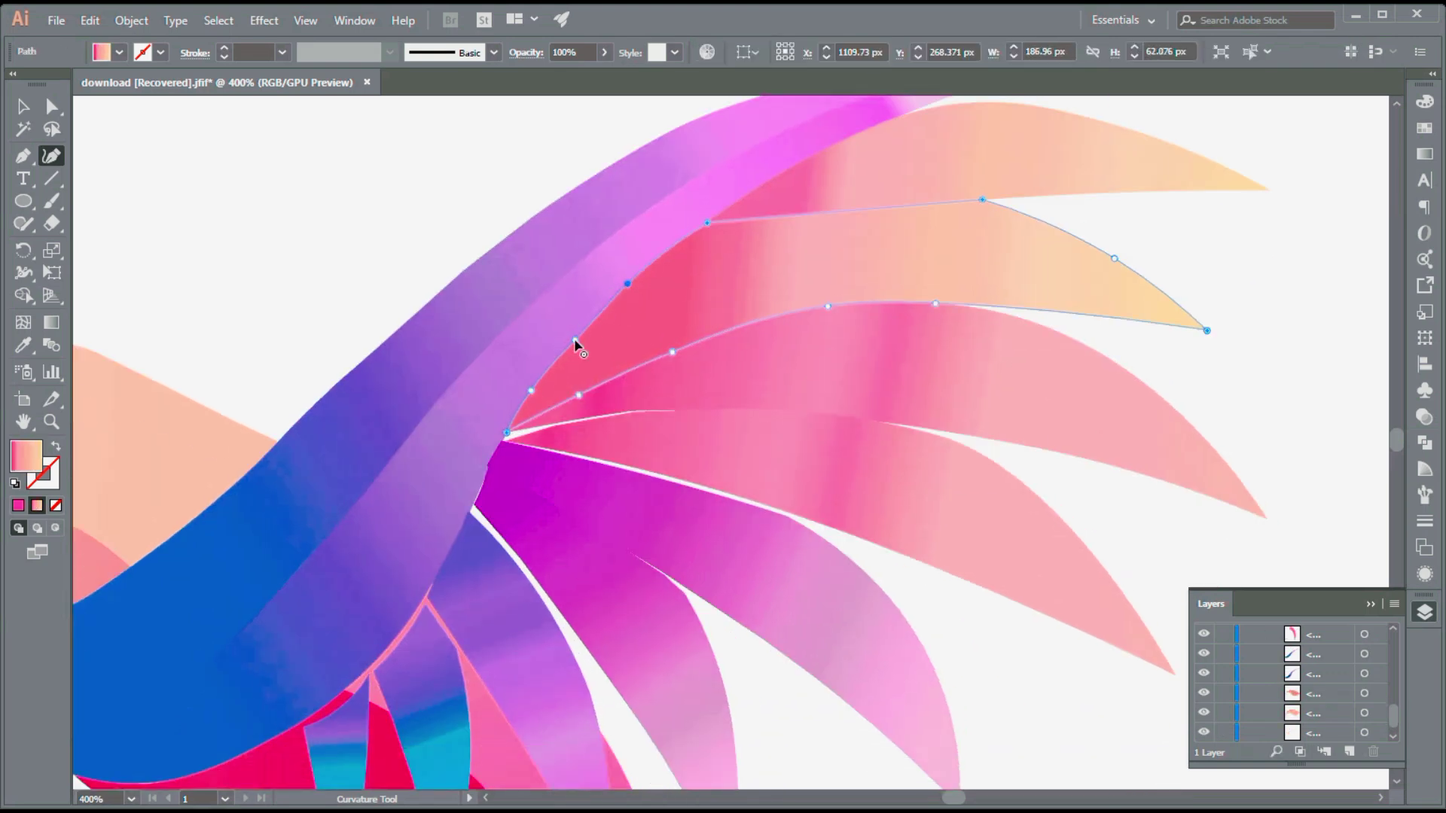
Move the lowest pink feather's base anchors to the wing and remove surplus anchors from its lower edge.
left_click(544, 434)
left_click(518, 431)
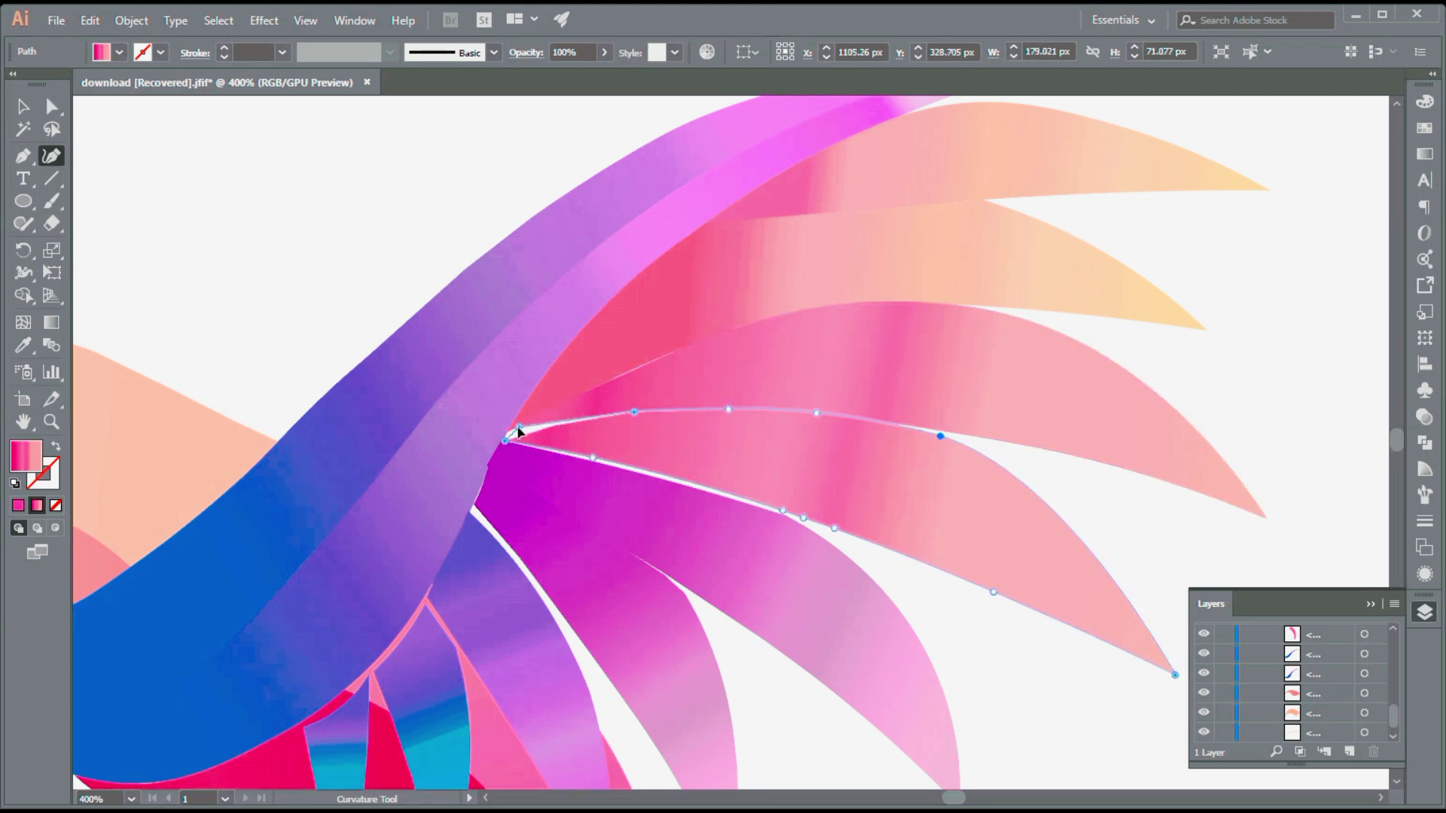
left_click(803, 518)
key("Delete")
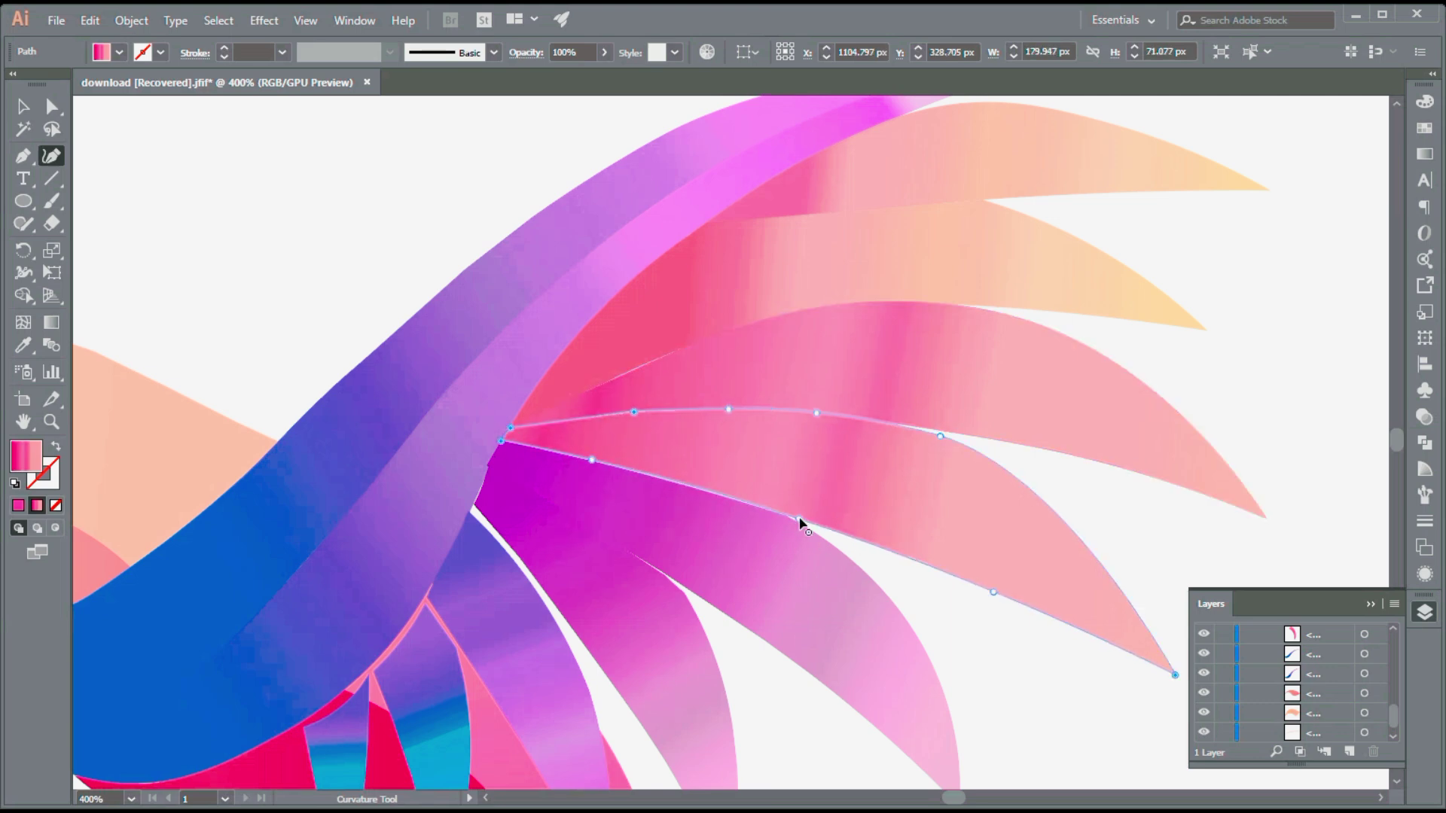
Close the thin white gap between the two pink middle feathers near the wing.
scroll(784, 475, "down", 3)
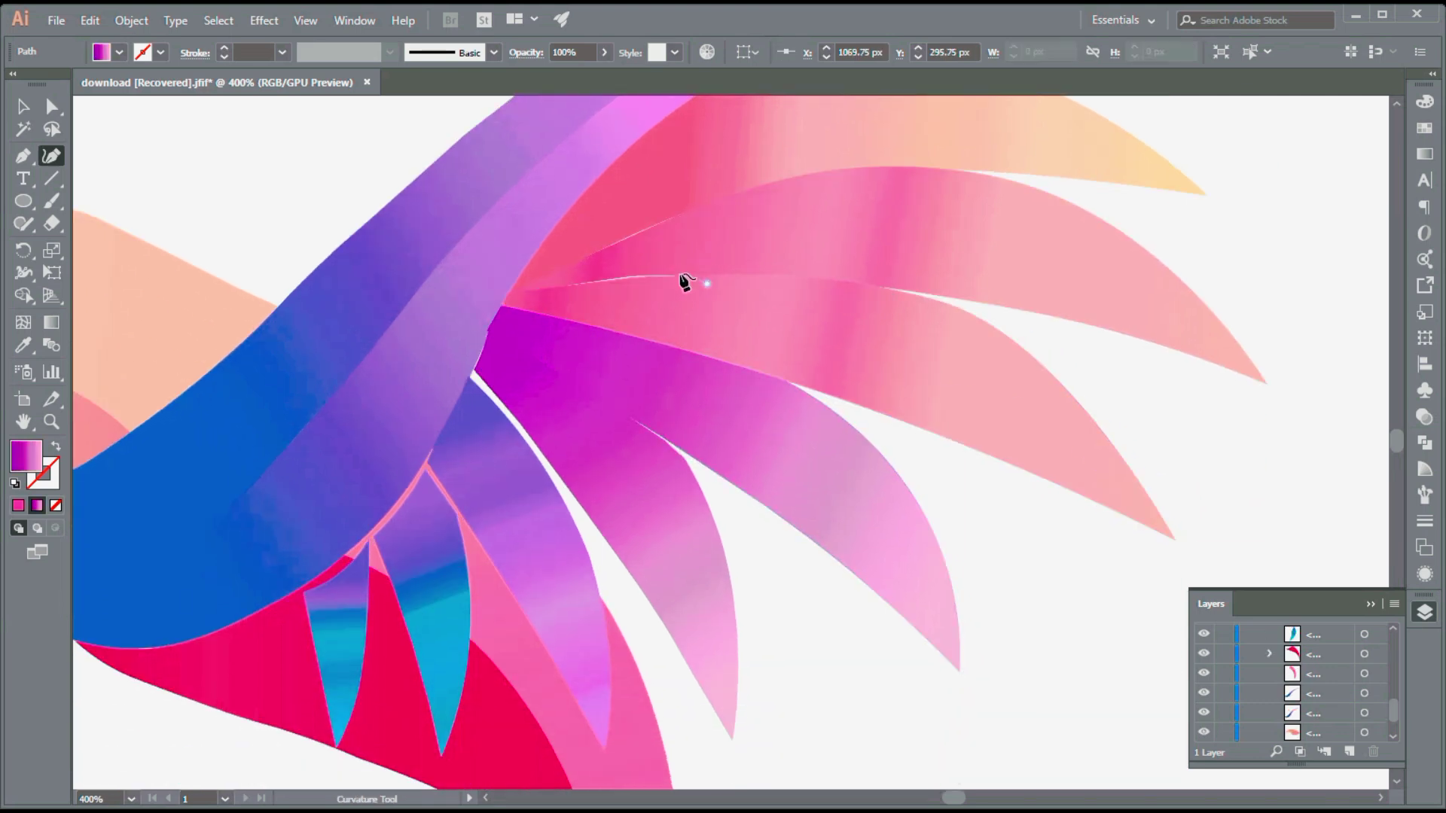
left_click(631, 282)
left_click(542, 300)
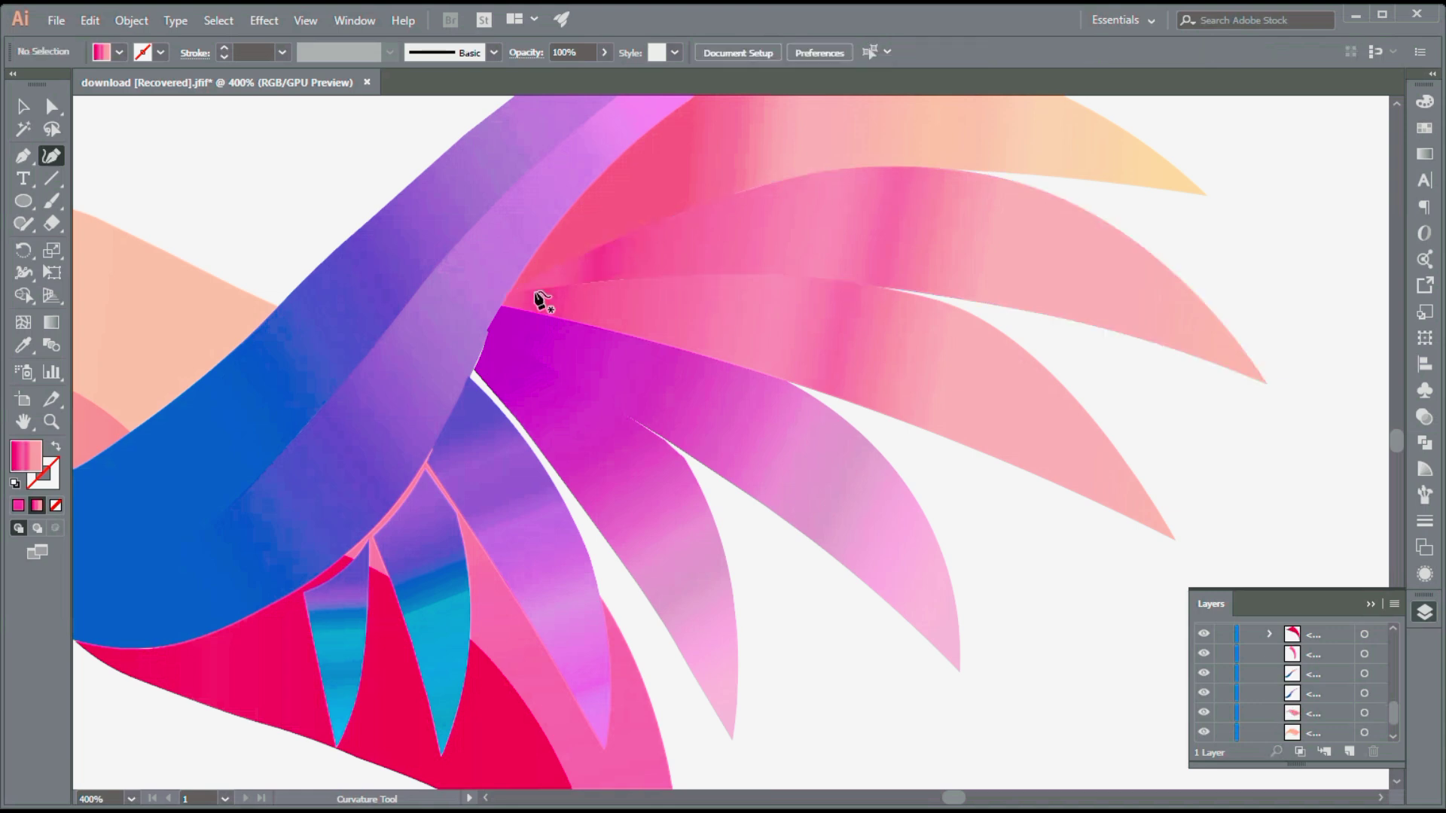
Reshape the bases of the magenta feathers so they meet the wing band and the violet feather without gaps.
left_click(507, 310)
left_click(476, 375)
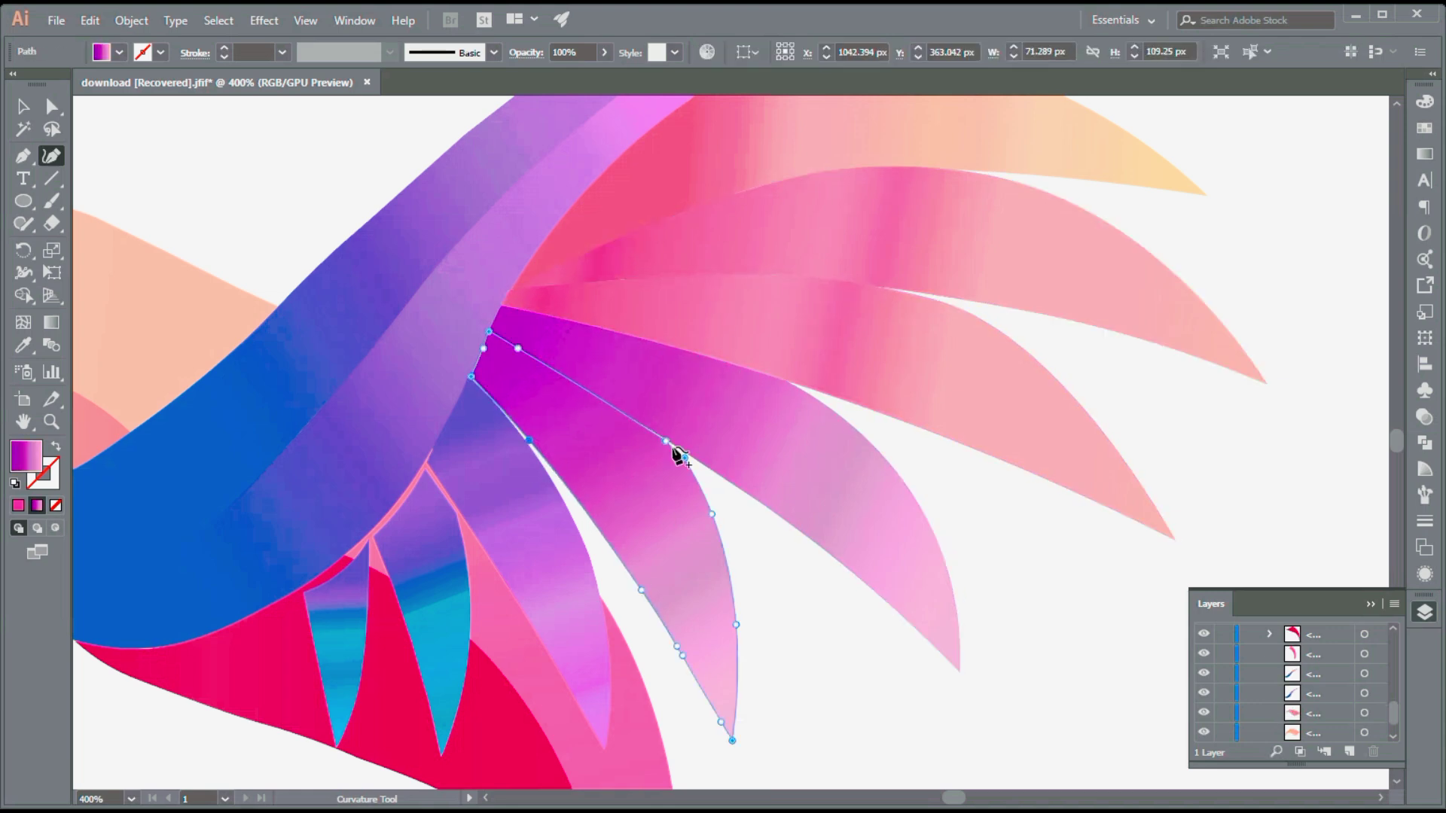
left_click(486, 384)
left_click(471, 405)
left_click(473, 382)
Extend the tops of the two small blue feathers under the wing and refine the violet feather's outer edge.
left_click(459, 510)
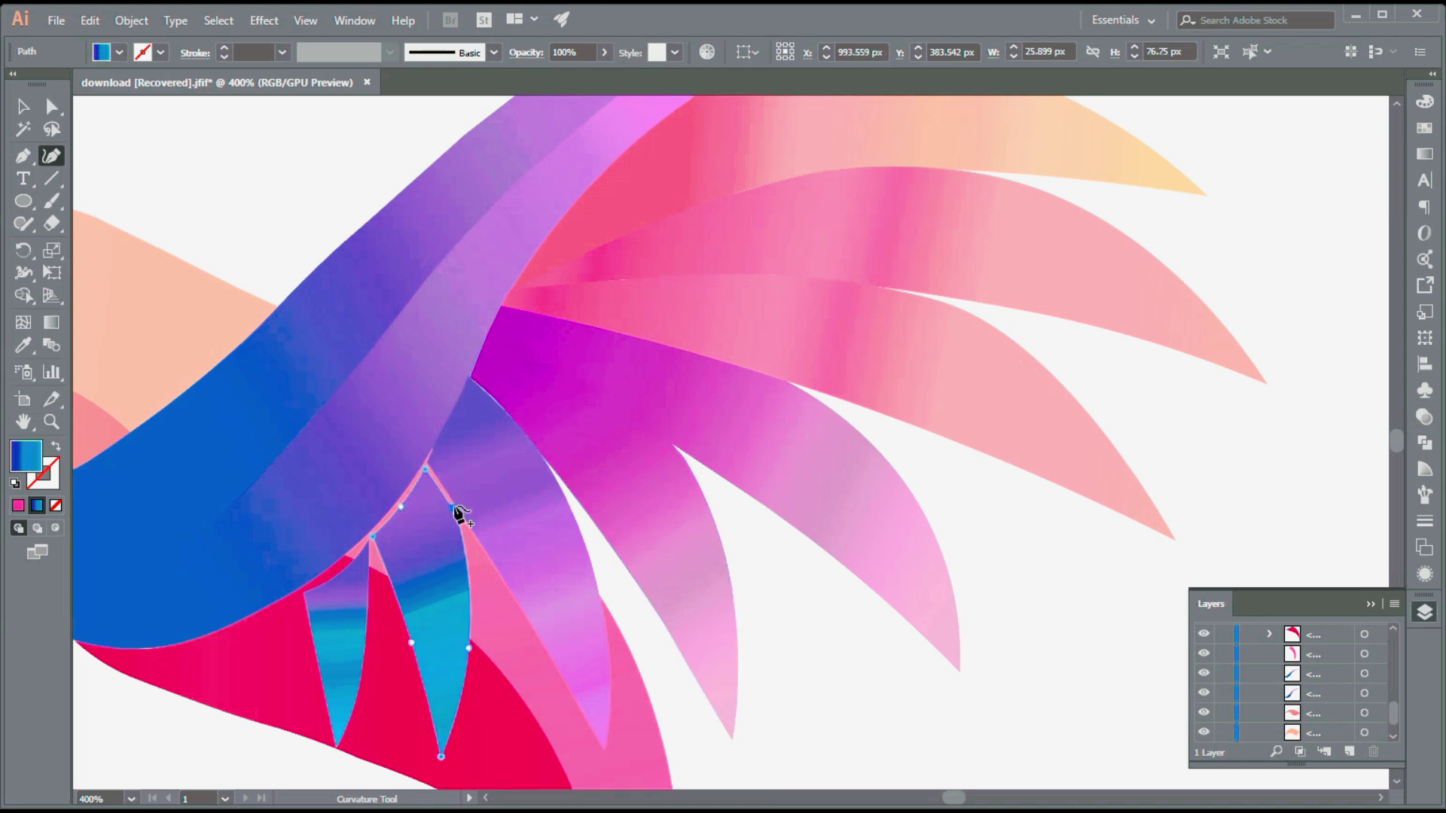
left_click(430, 472)
left_click(426, 470)
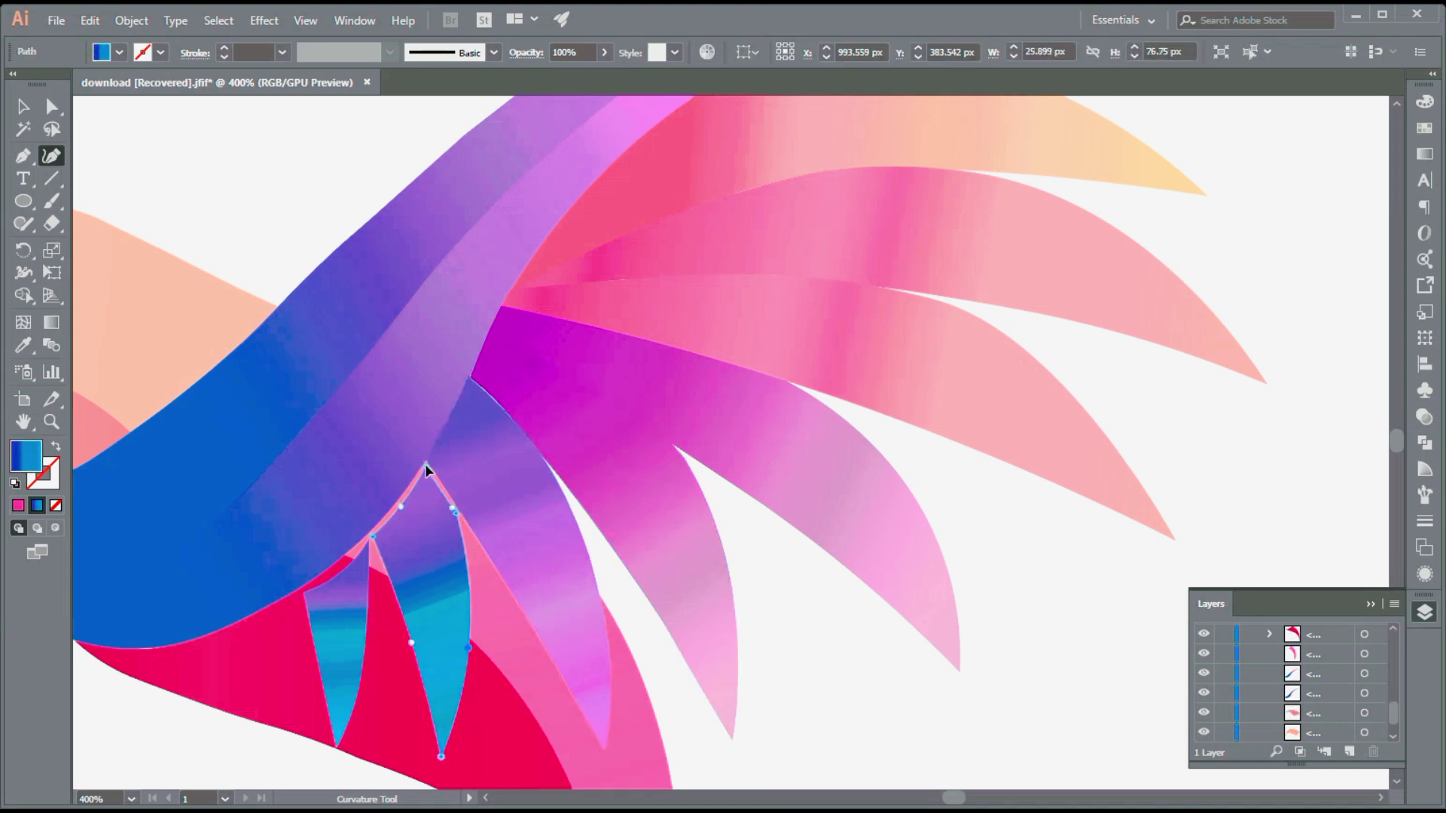
double_click(372, 529)
left_click(473, 422)
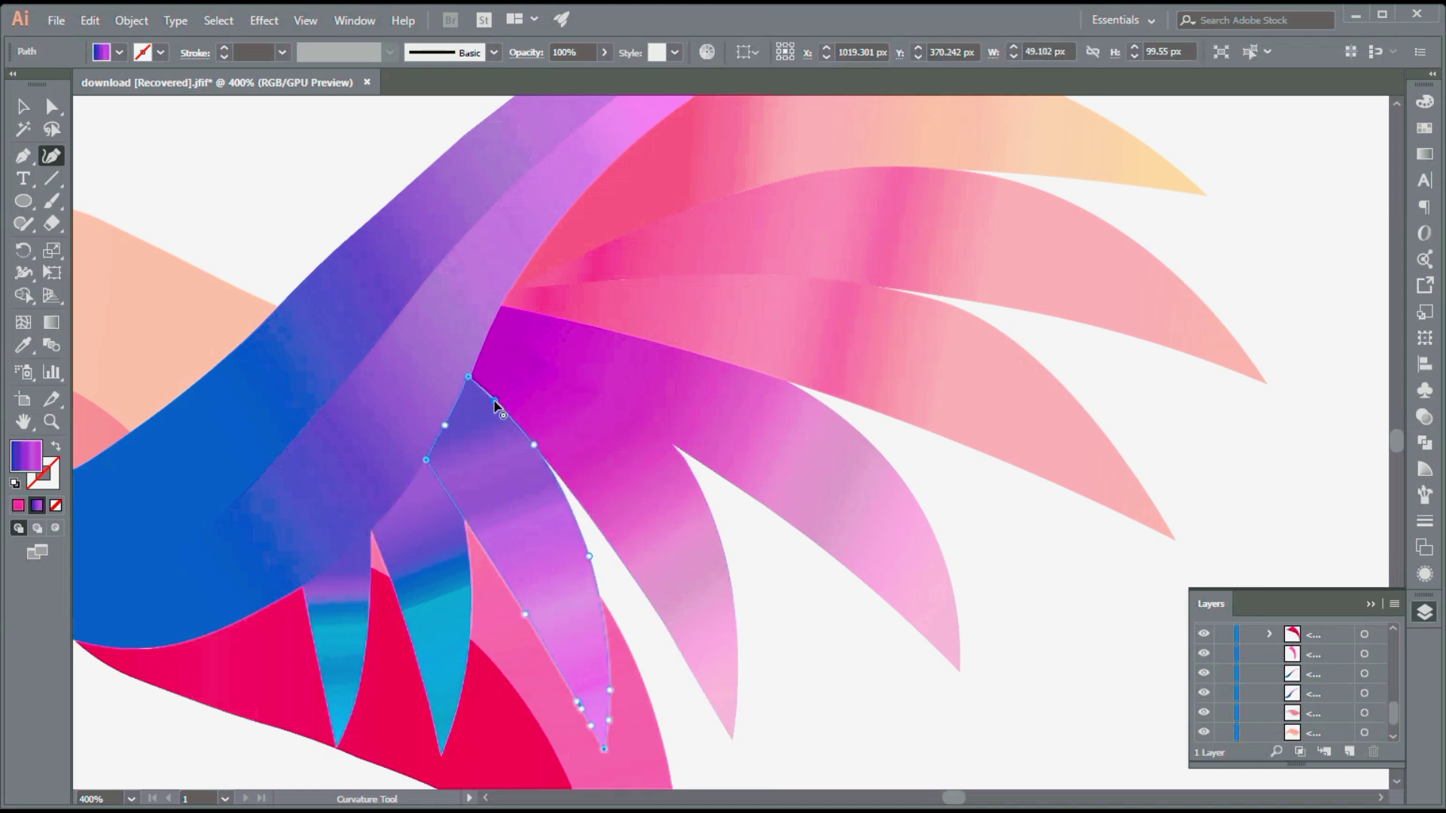
left_click(493, 395)
Adjust the pink body stripe's pointed tip and outer edge.
scroll(584, 458, "down", 5)
left_click(587, 740)
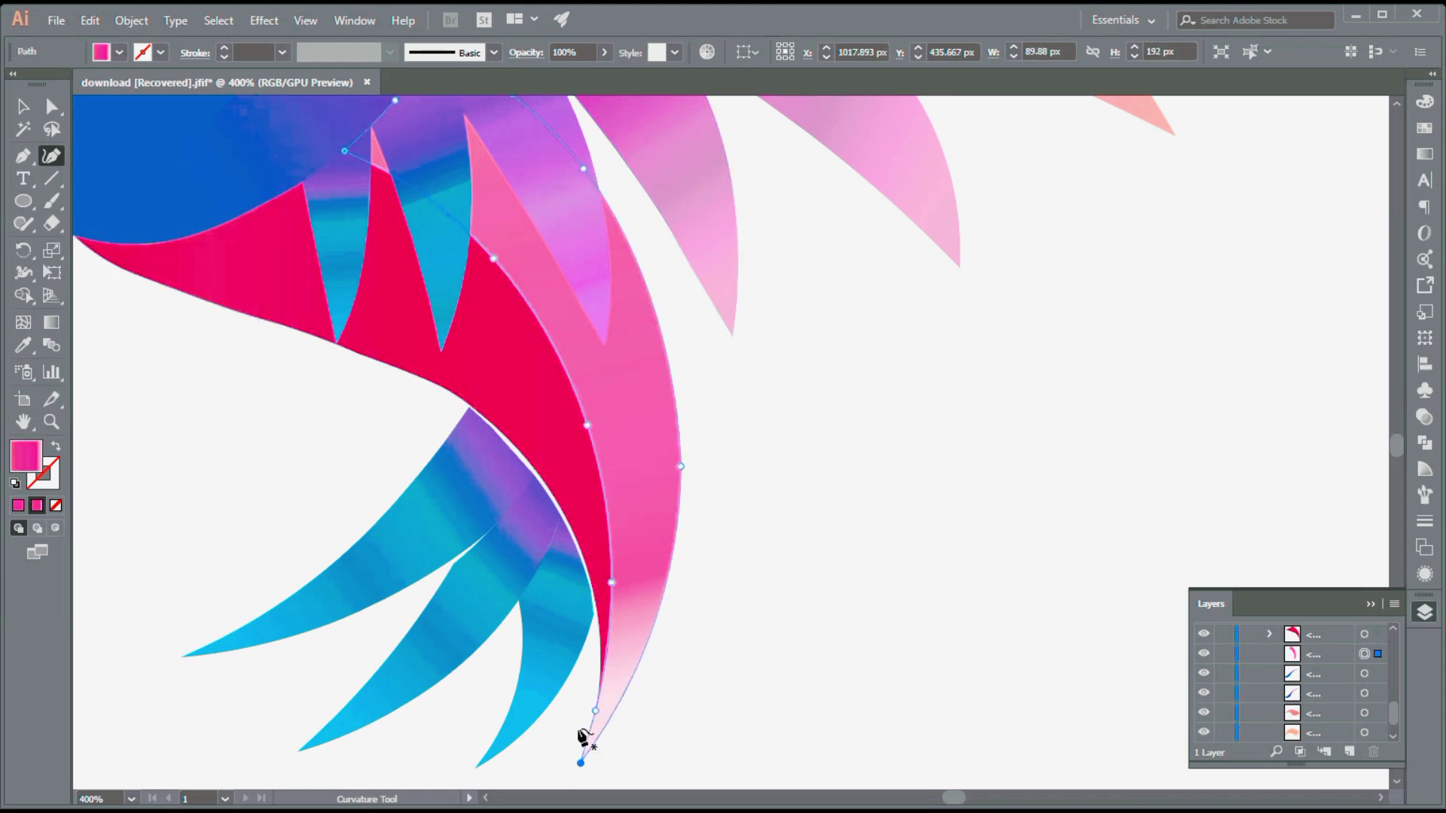
left_click(640, 644)
Reshape the inner edges of the blue tail feathers to close the white gap along the red body.
left_click(499, 452)
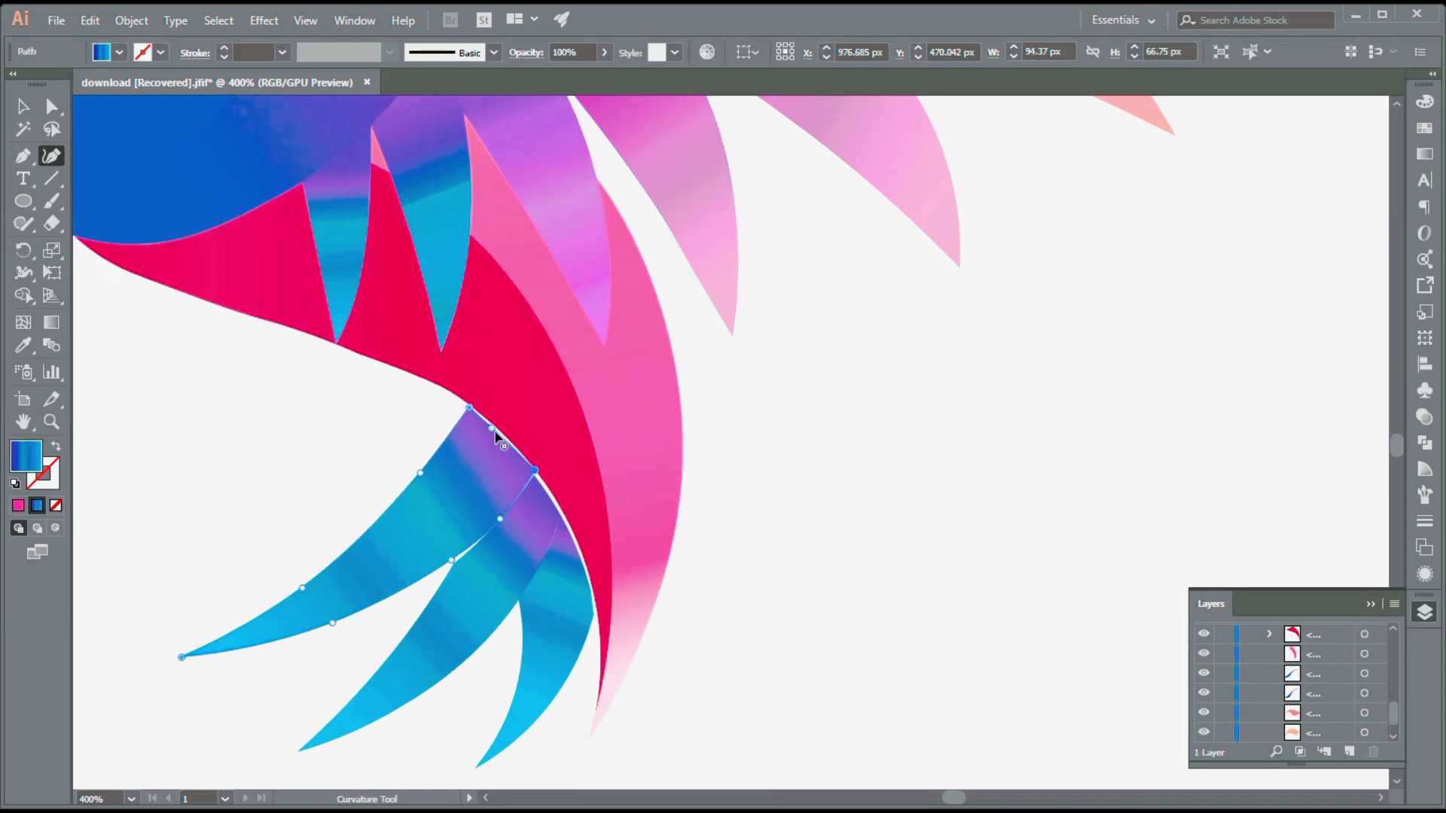
left_click(555, 555)
left_click(586, 576)
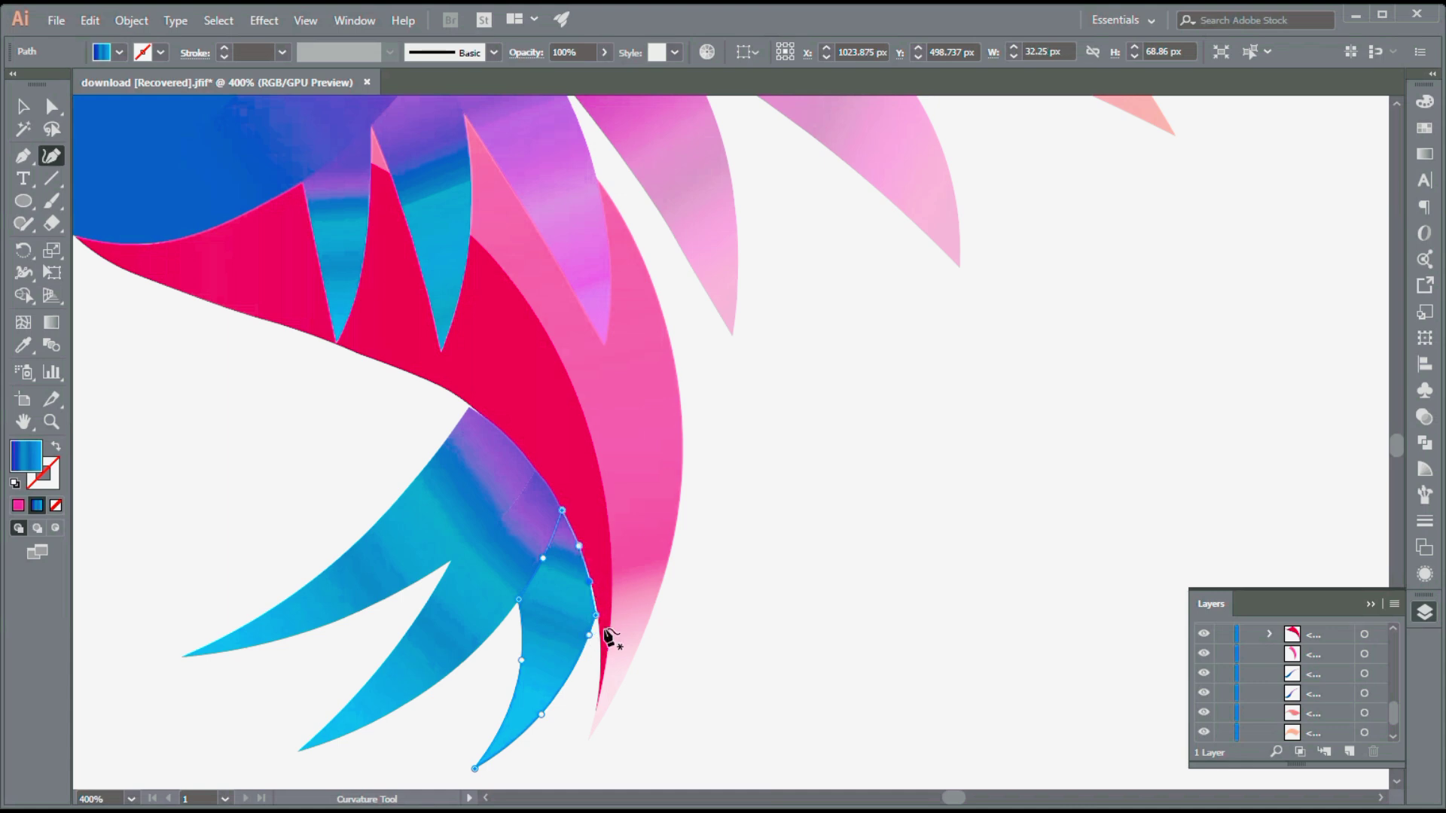
left_click(758, 542)
Bring the lower purple wing band in front of the adjoining feathers and body shapes.
scroll(758, 542, "up", 4)
left_click(534, 354)
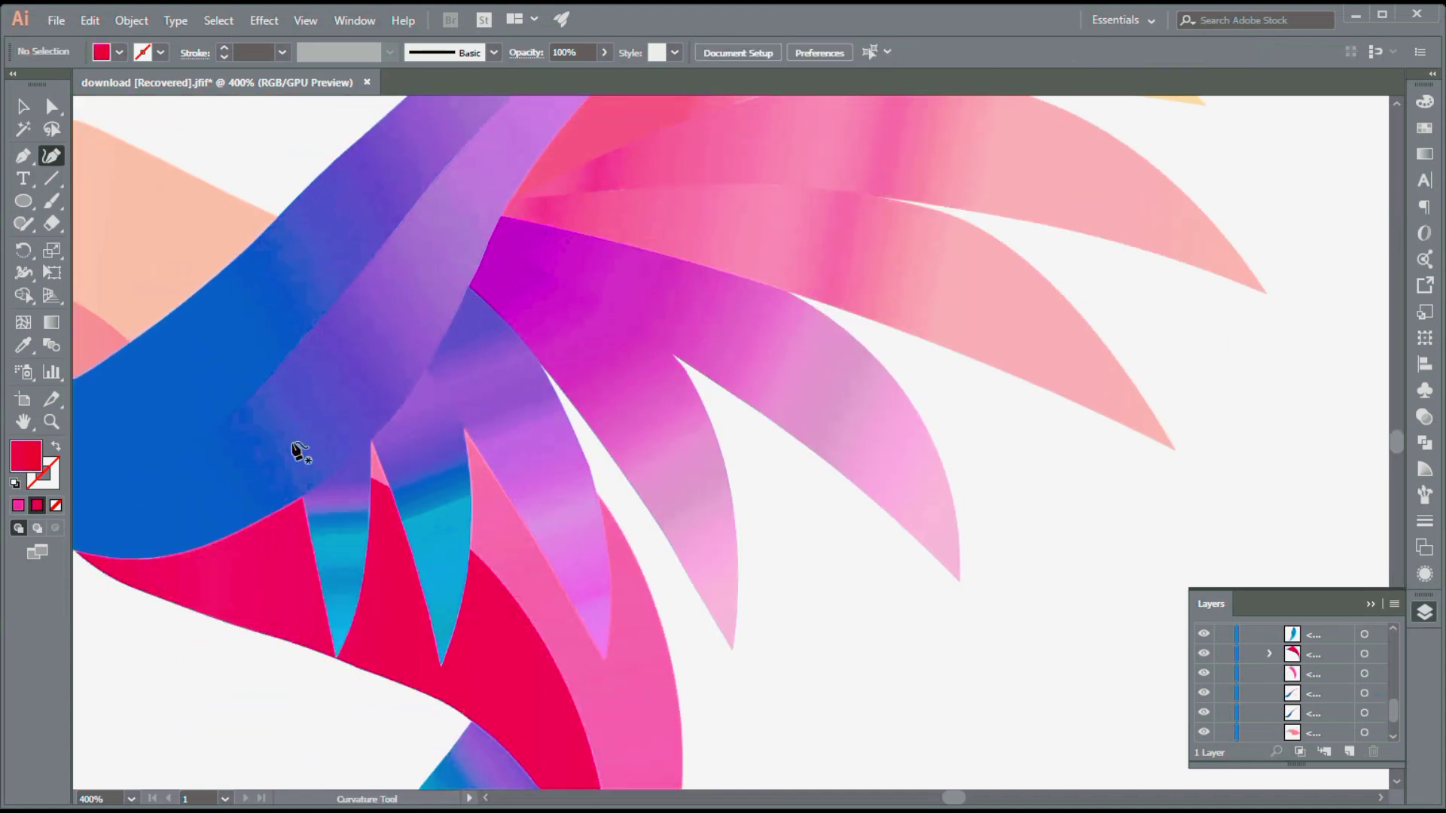
scroll(226, 429, "down", 1)
left_click(219, 392)
right_click(136, 426)
left_click(384, 350)
right_click(355, 305)
left_click(619, 461)
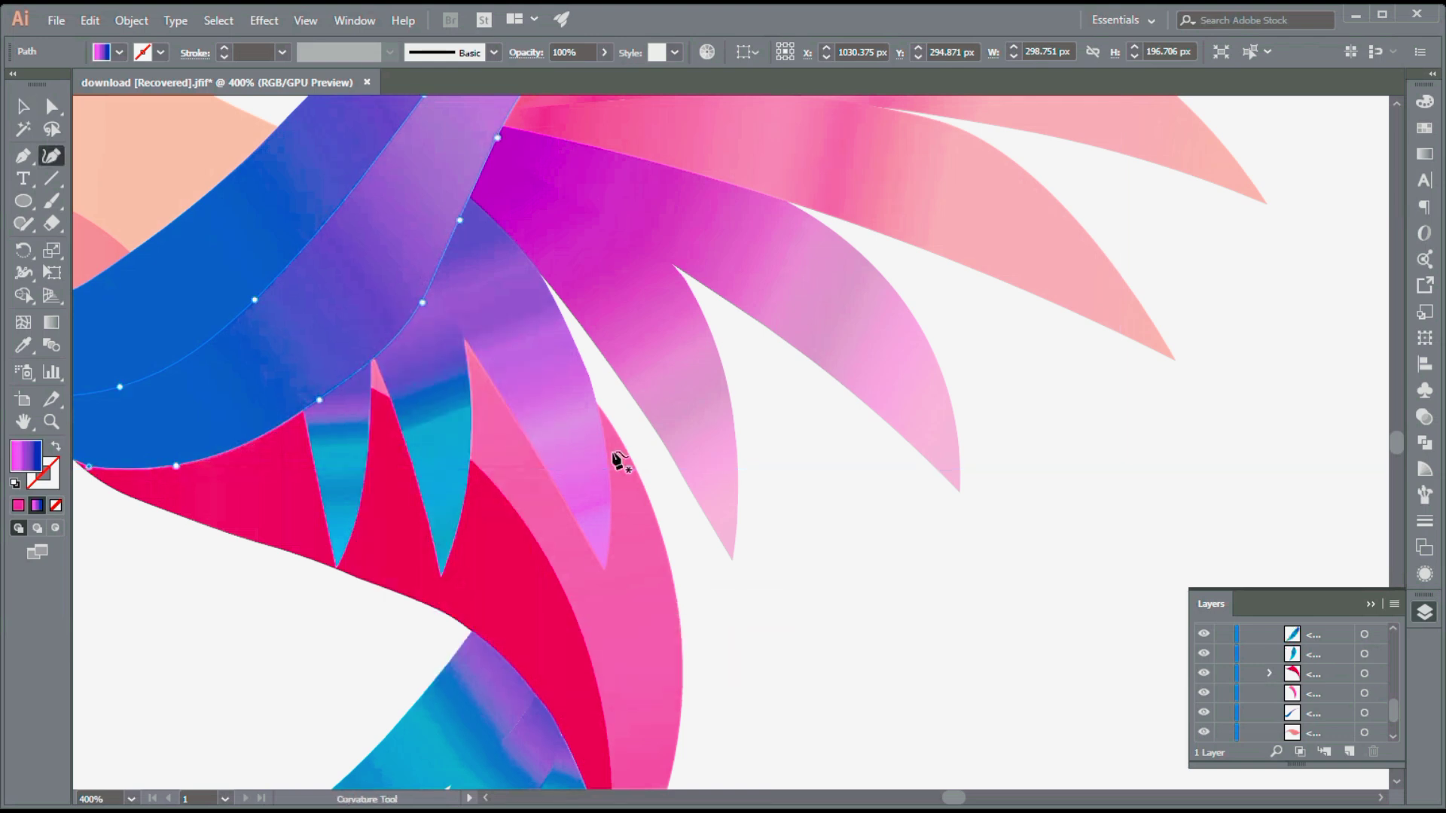
Smooth the dividing curve between the two wing bands and the lower band's edge along the feathers.
left_click_drag(332, 392, 281, 288)
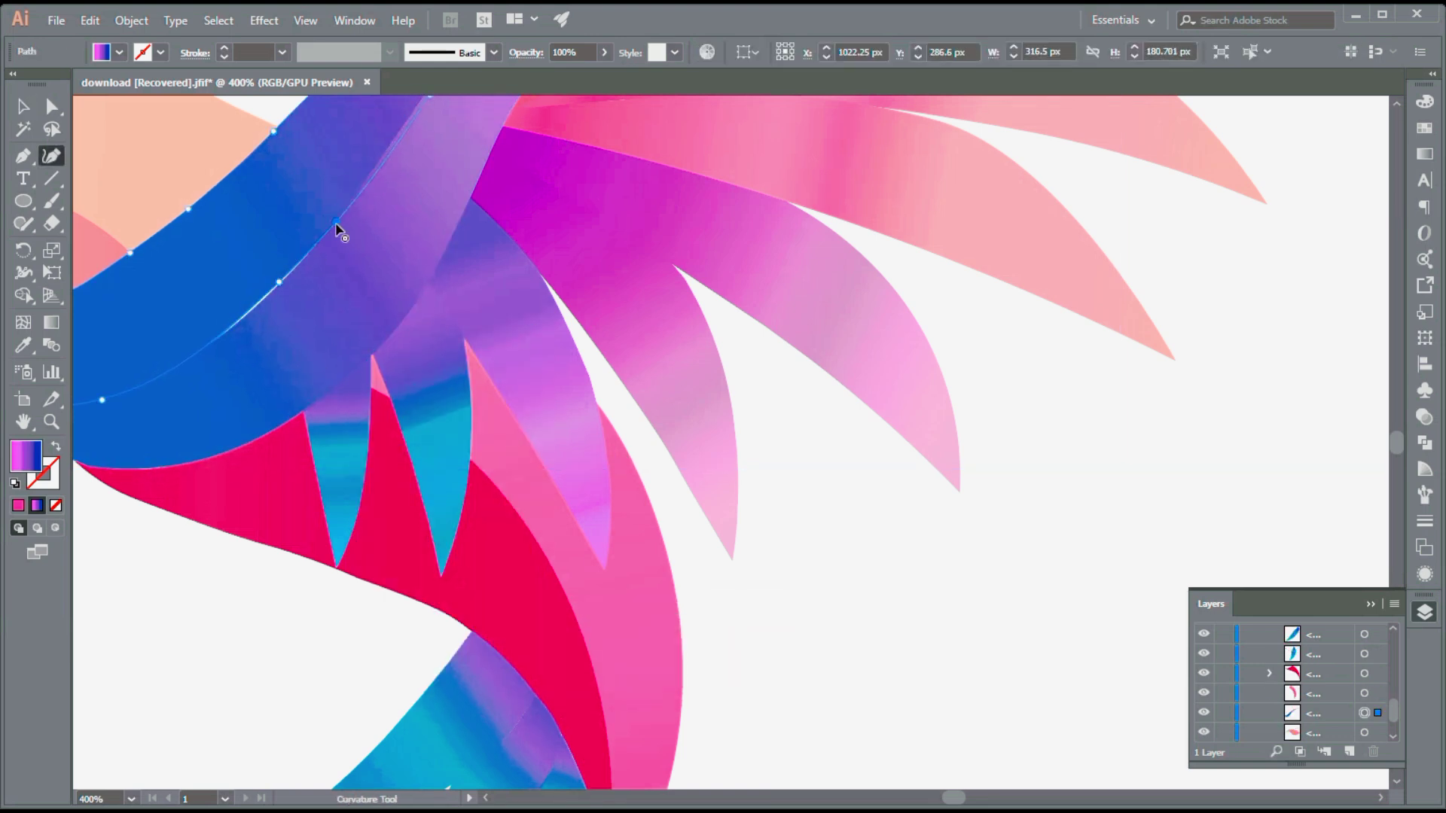
scroll(403, 349, "up", 4)
left_click(499, 455)
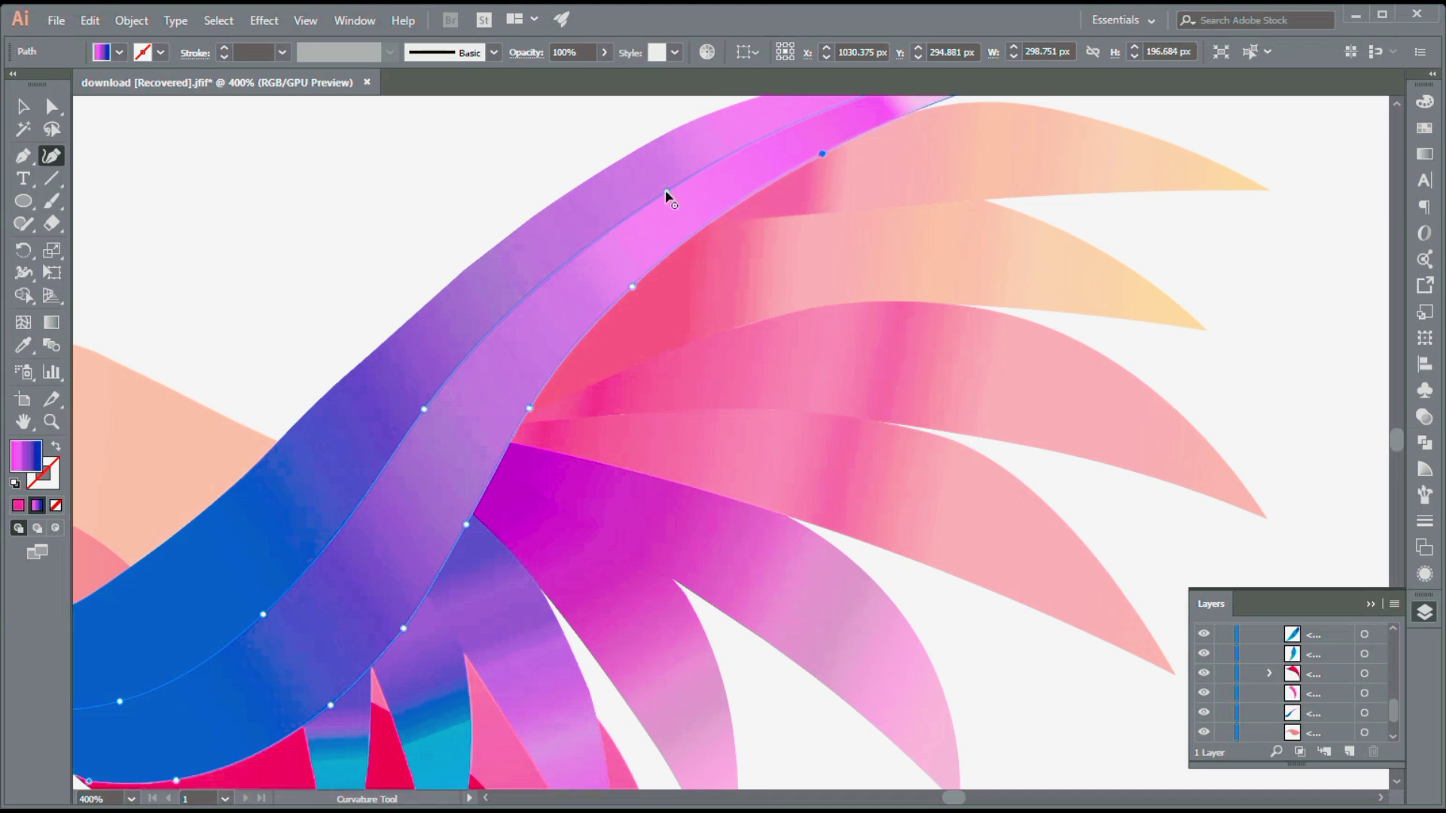
left_click(329, 552)
Group all the bird's shapes, cut and paste the group to the artboard's middle, and enlarge it to about 508 px wide.
key("ctrl+0")
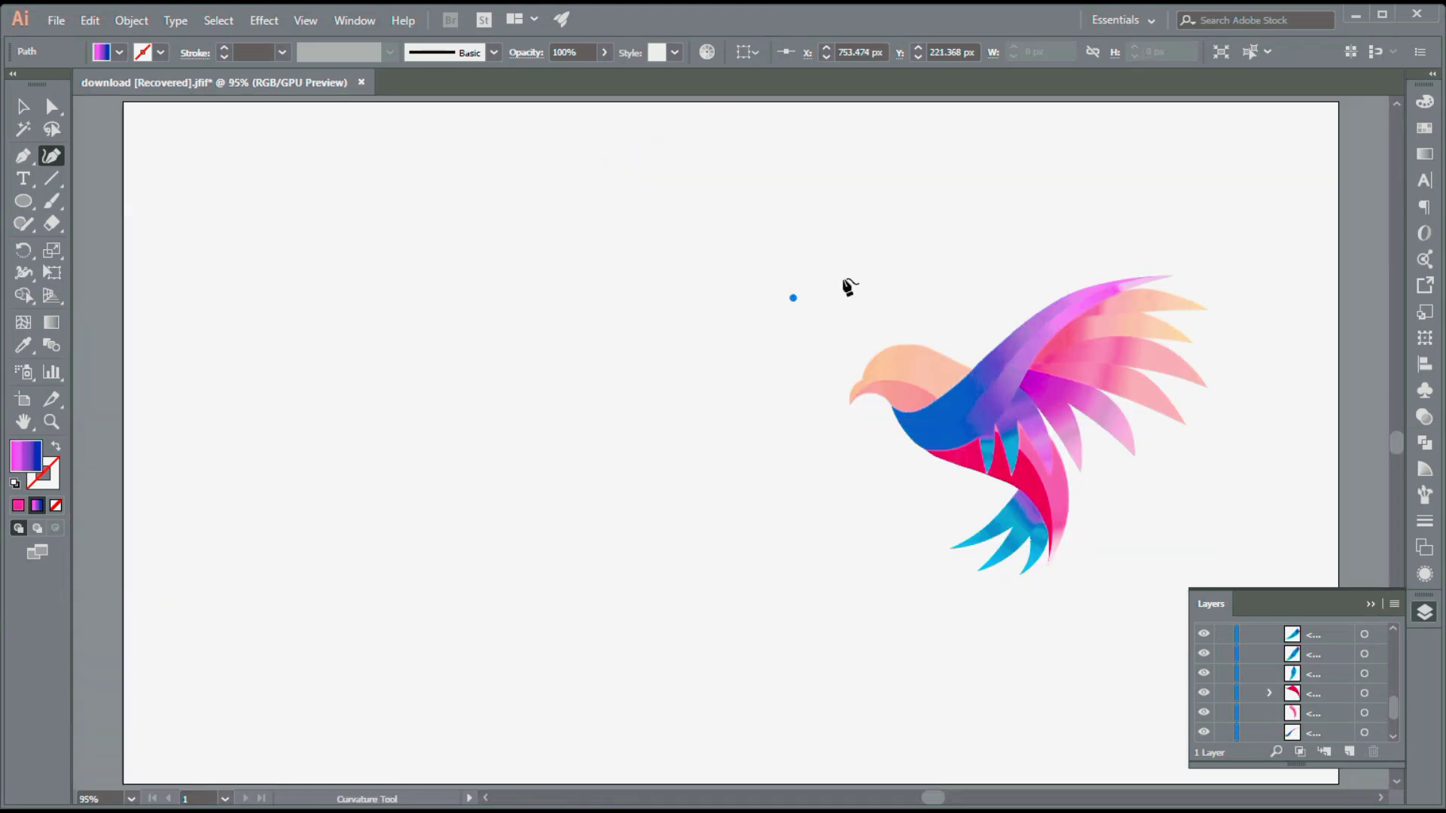
key("v")
key("ctrl+a")
key("ctrl+g")
key("ctrl+x")
key("ctrl+v")
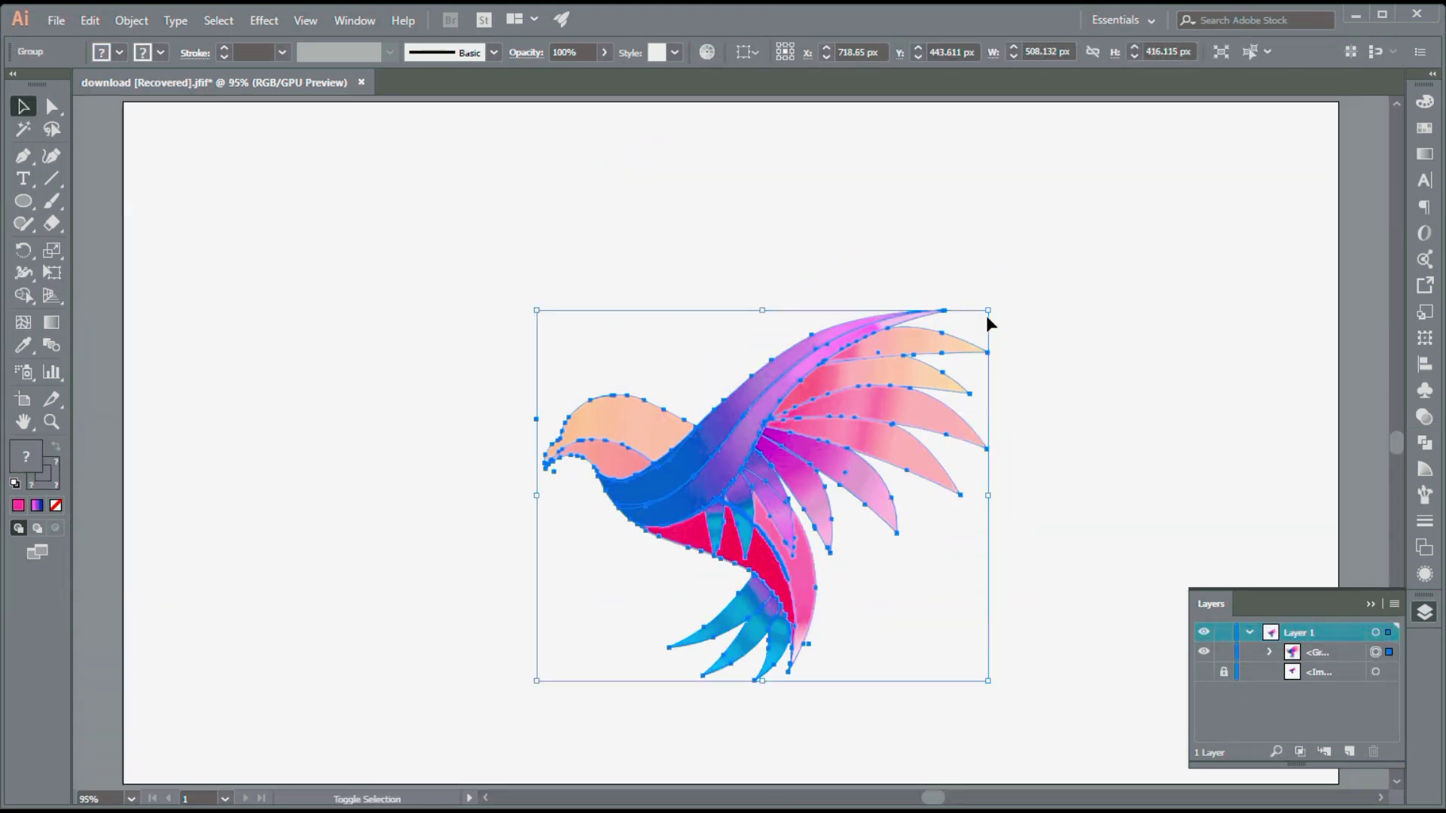
left_click(986, 315)
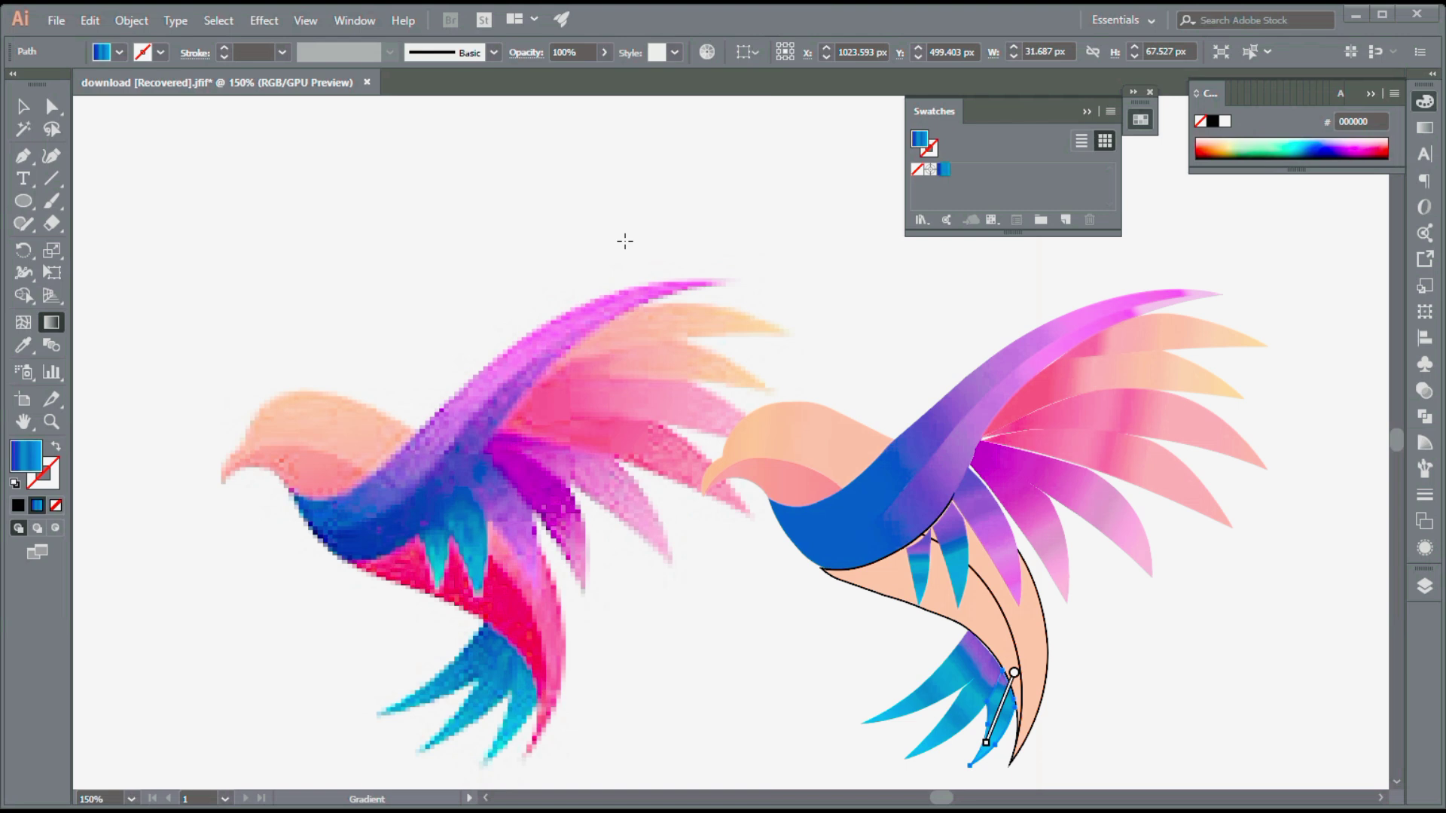
Fill the lower body group with a linear gradient of reds sampled from the reference bird's body, with no outline.
key("ctrl+F9")
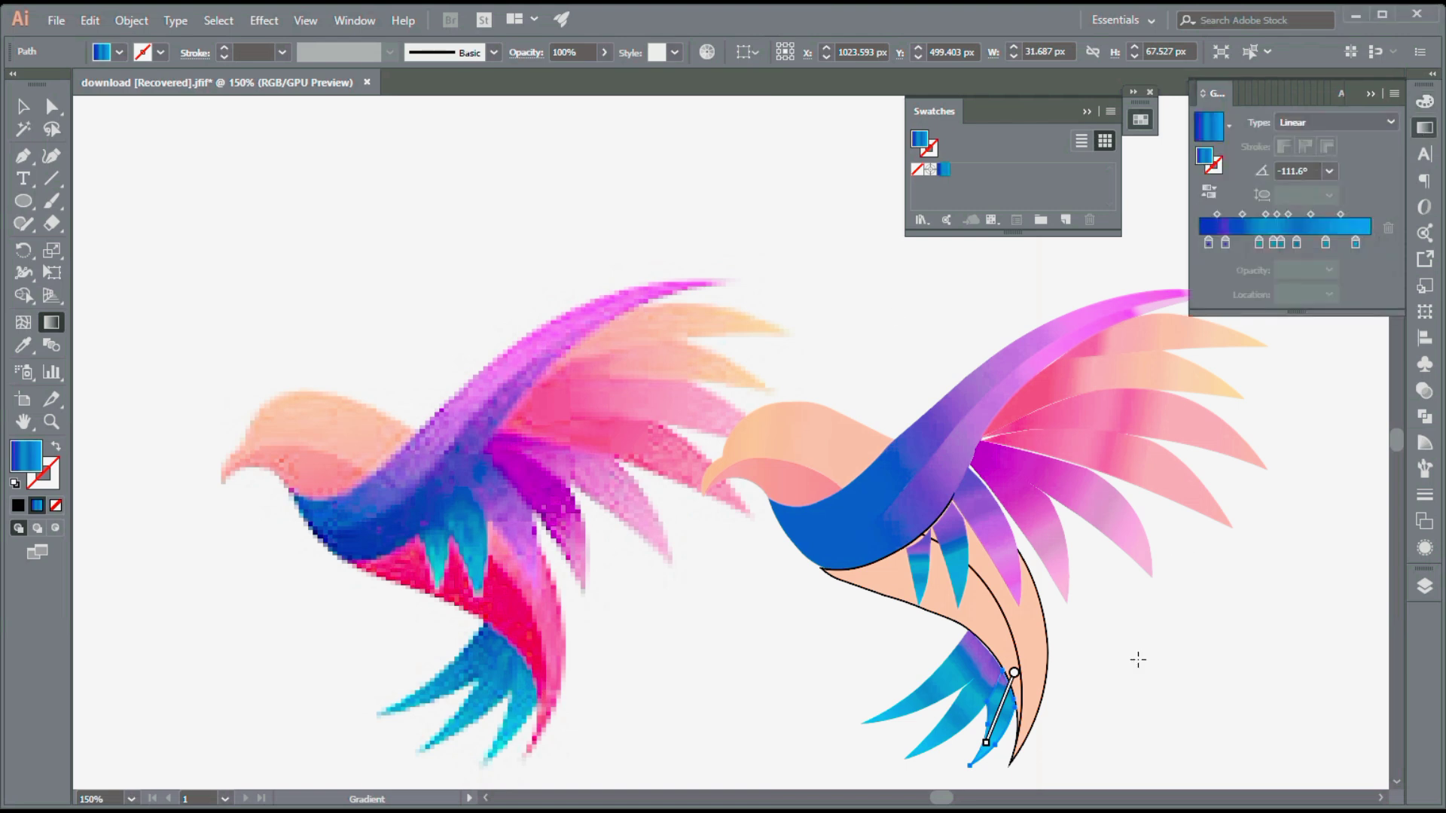
key("v")
left_click(927, 523)
left_click(1209, 126)
left_click(1387, 229)
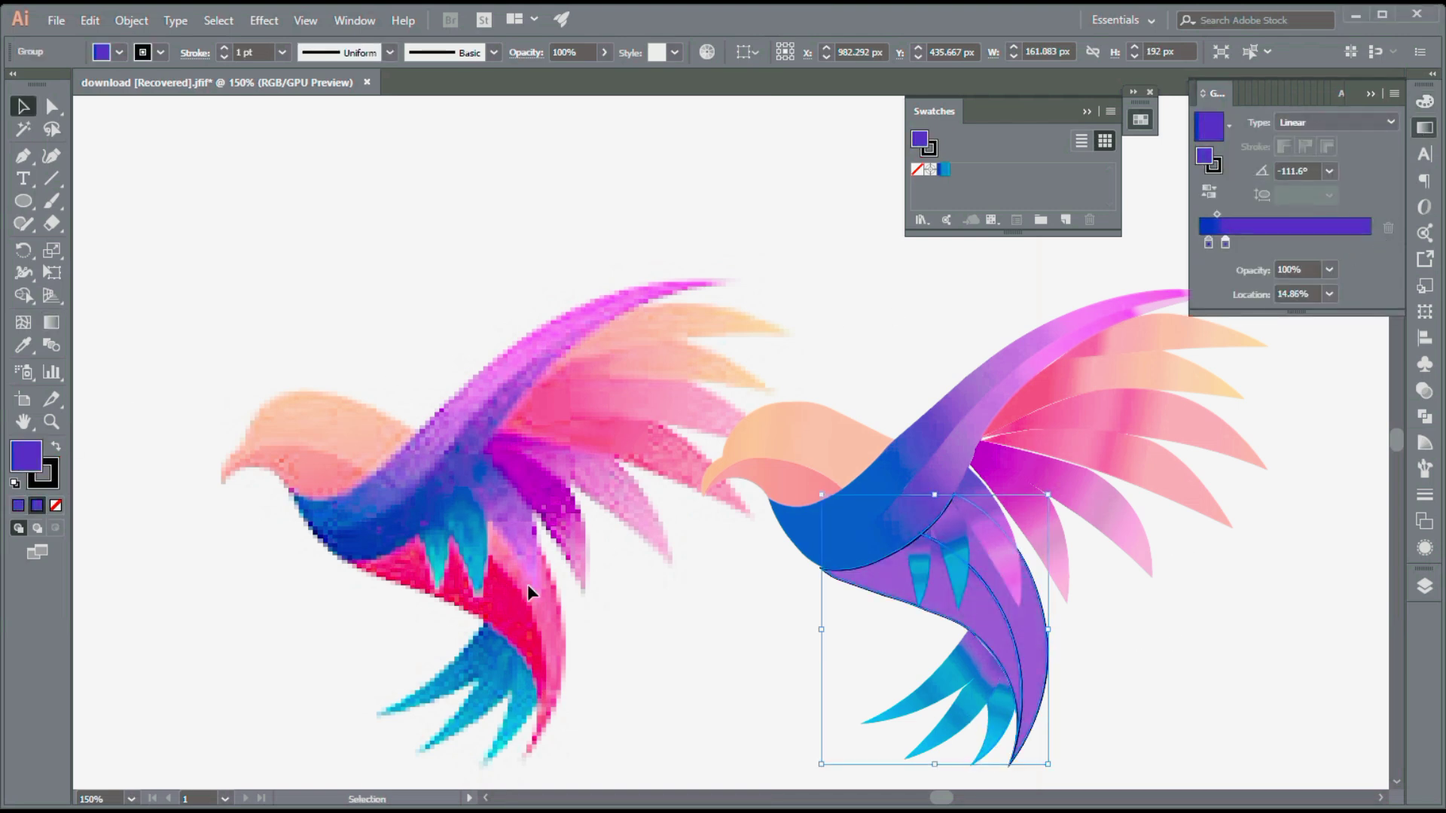
key("i")
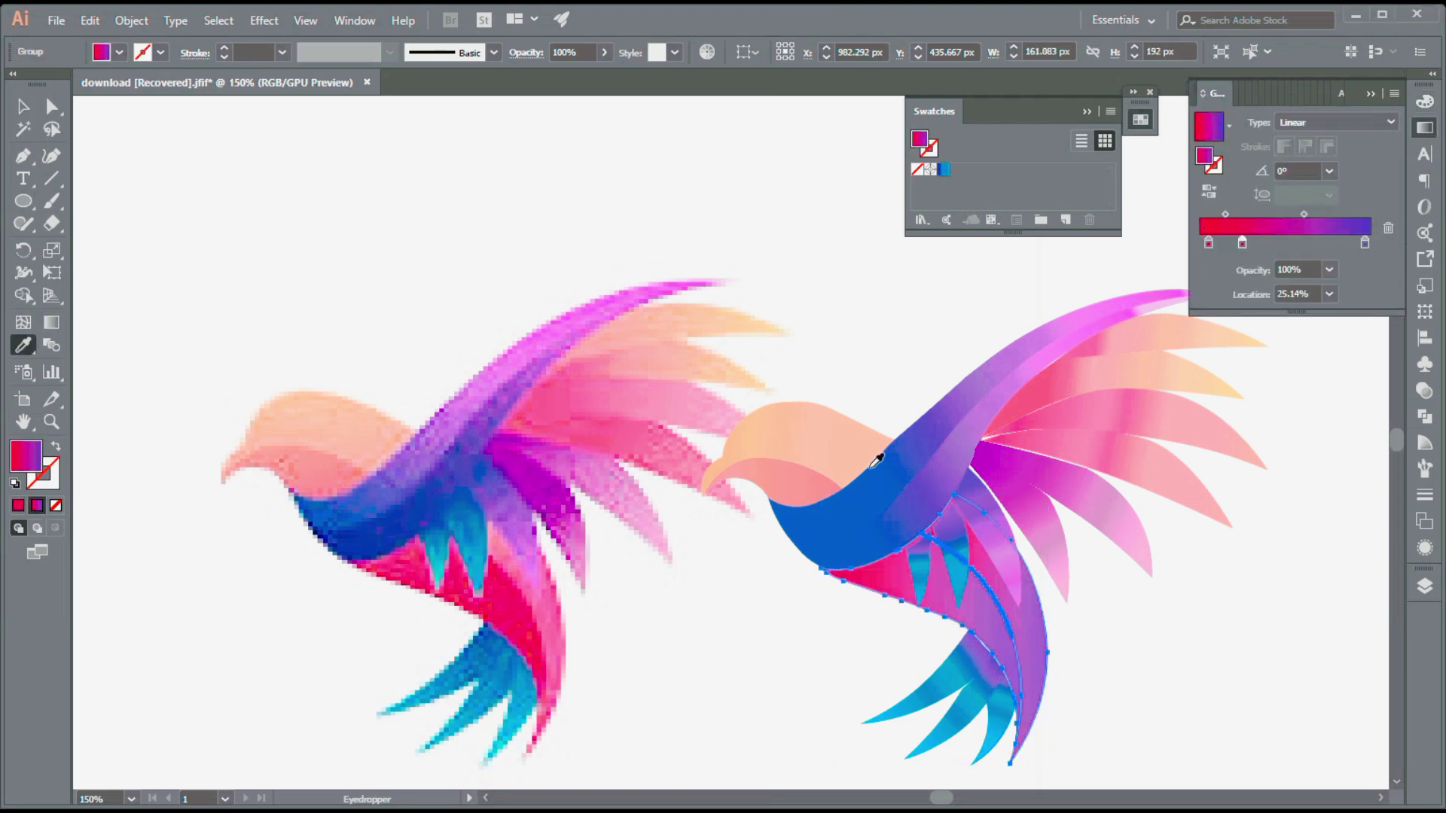
left_click_drag(1365, 241, 1359, 241)
Give the body's outer band its own linear gradient, using pink and pale pink colours sampled from the reference's outer band.
key("v")
left_click(994, 622)
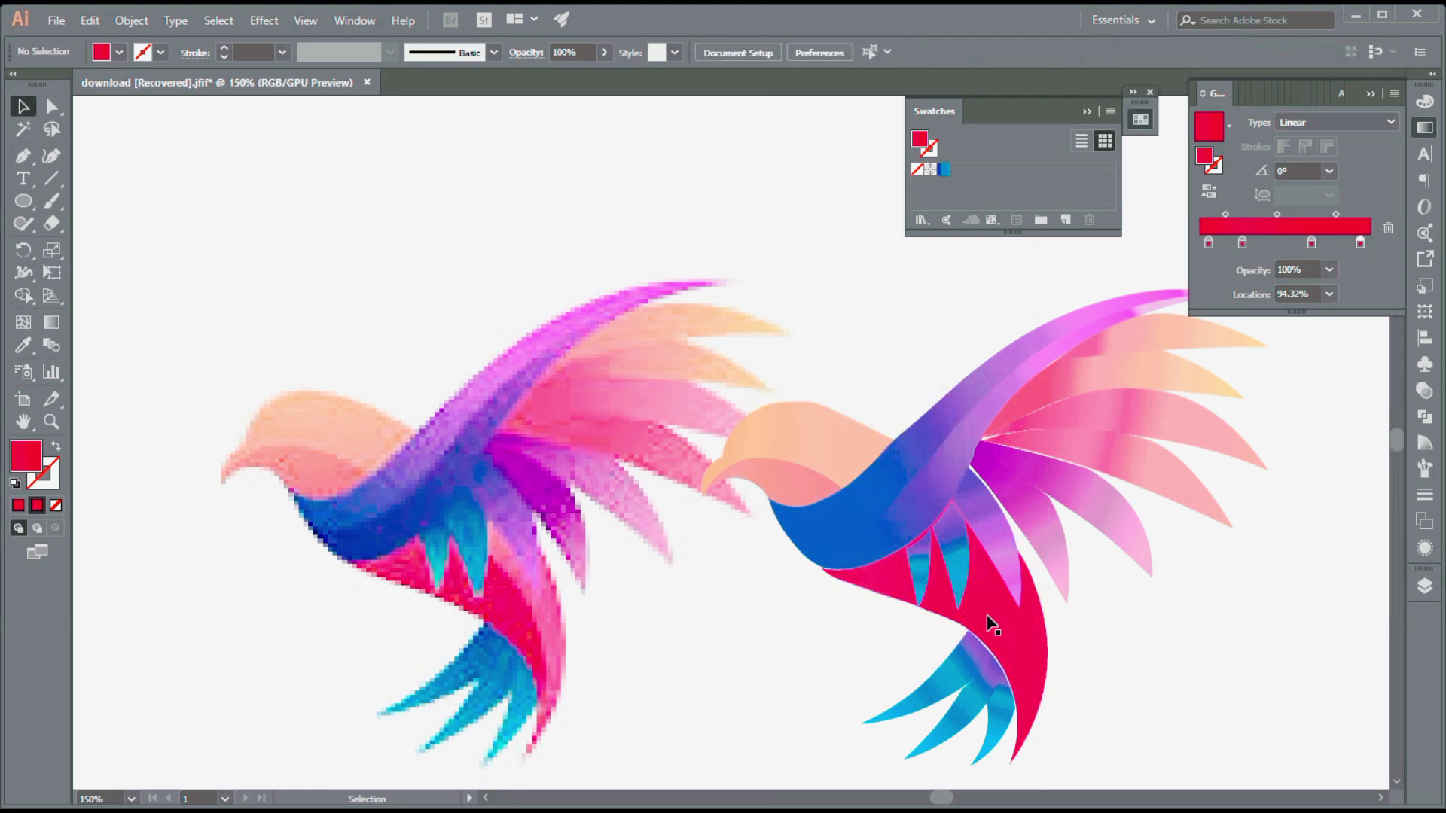
key("i")
left_click(554, 580)
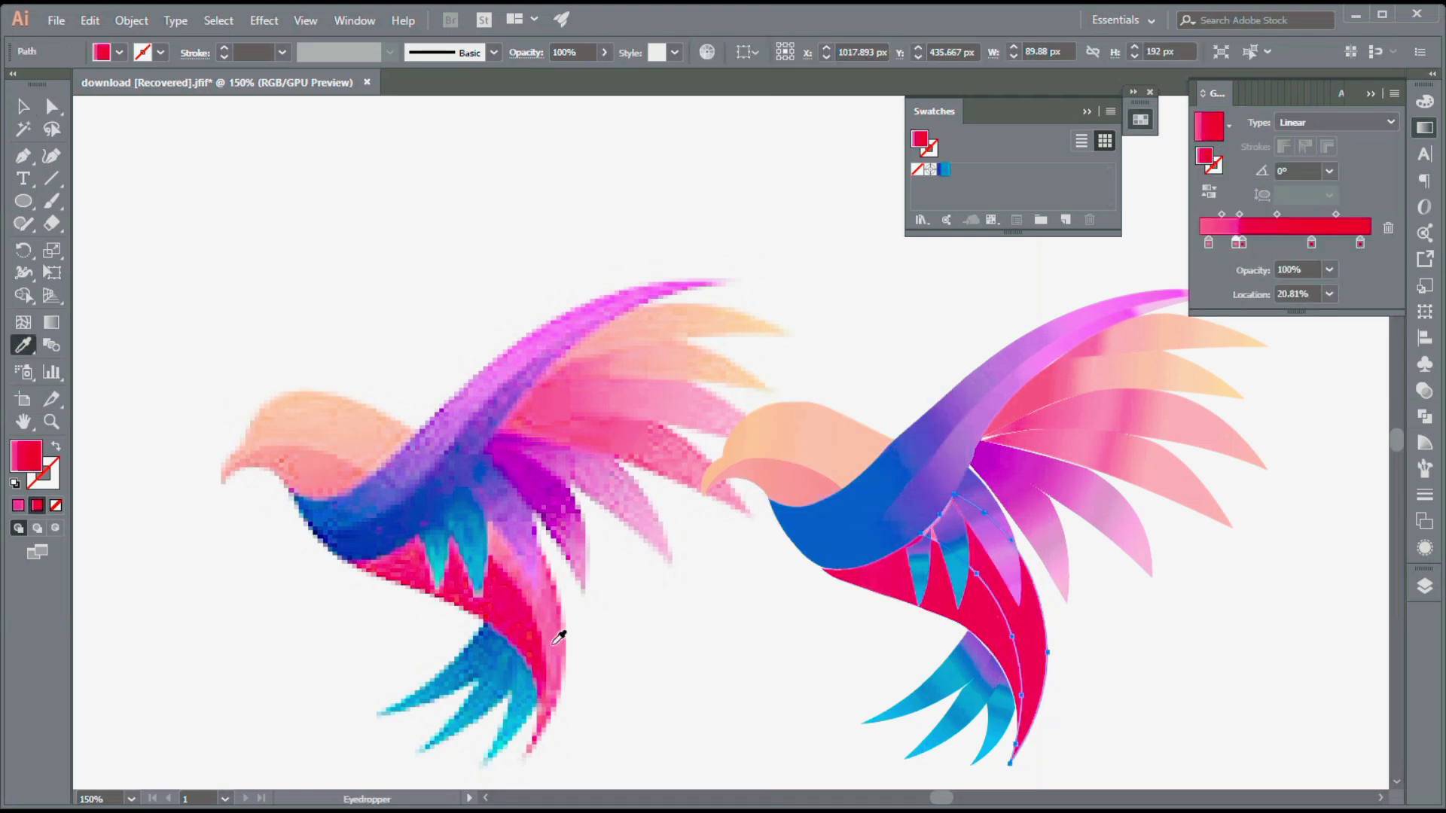
left_click(1205, 158)
left_click(1361, 242)
left_click(581, 630, "shift")
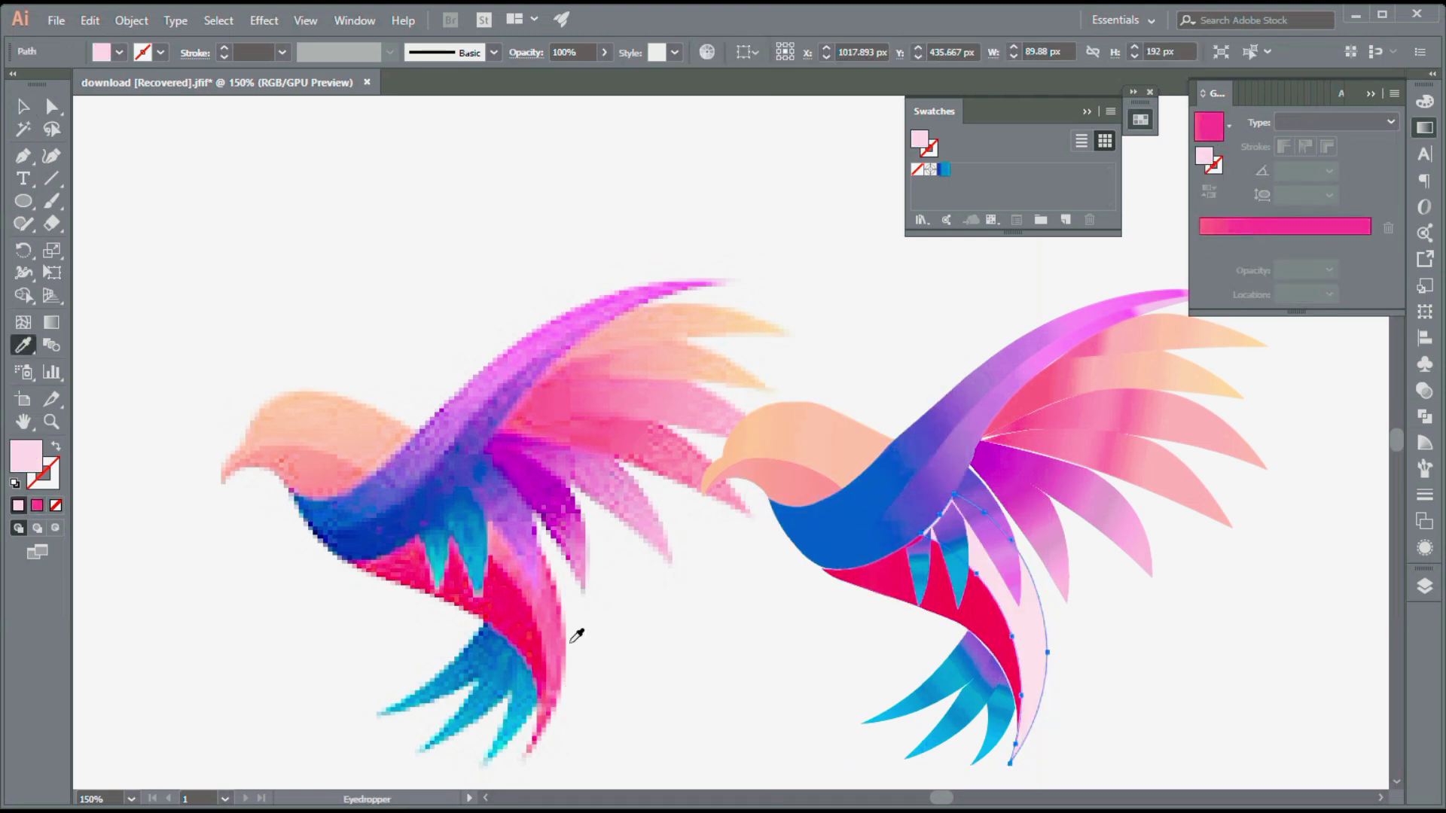
left_click(565, 657, "shift")
left_click(1334, 241)
left_click(1304, 241)
Run the outer band's gradient lengthwise from its upper end beneath the wing down to the tail tip.
key("g")
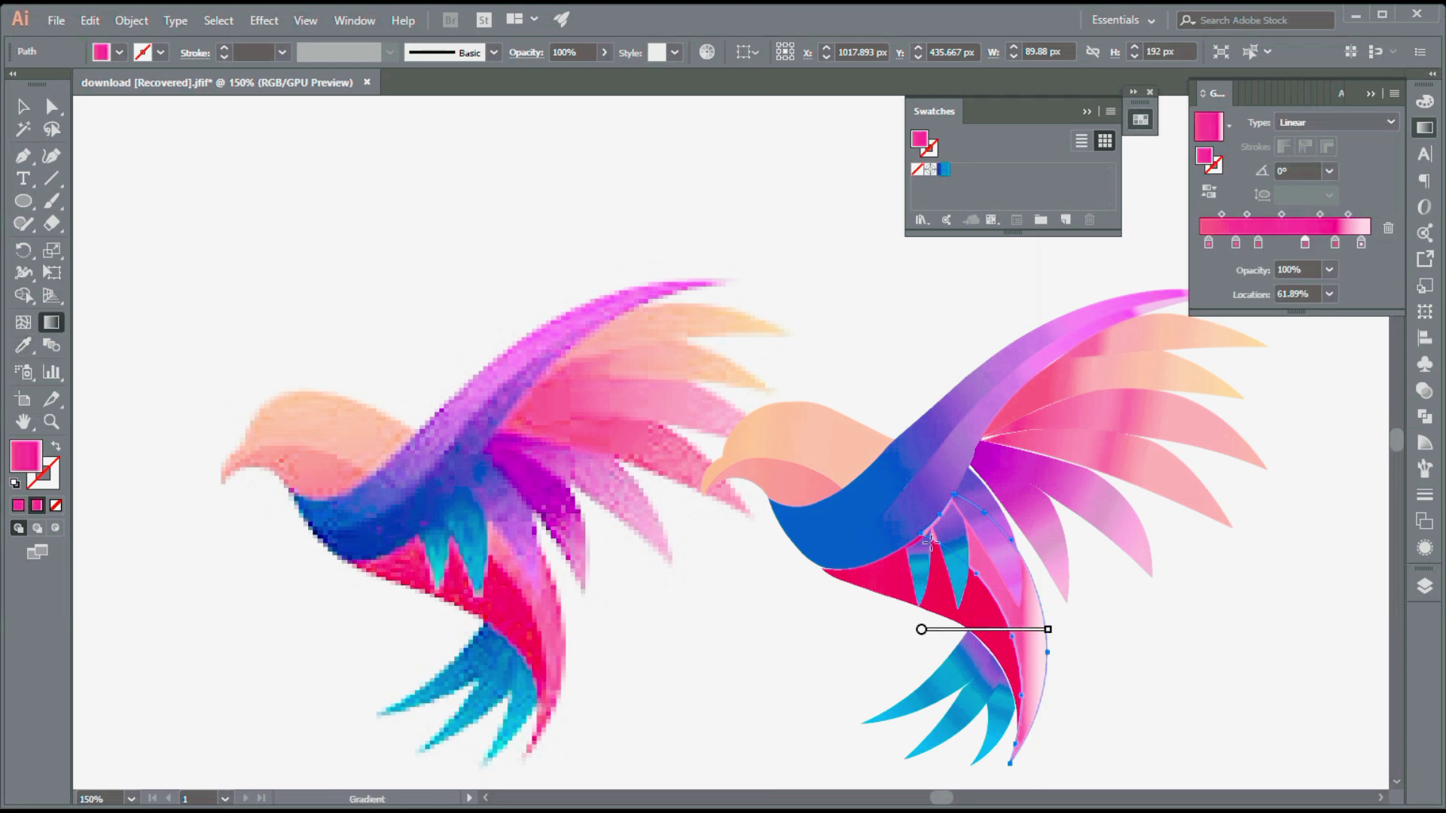
mouse_move(949, 517)
left_mouse_down()
mouse_move(1045, 723)
mouse_move(1022, 722)
left_mouse_up()
key("v")
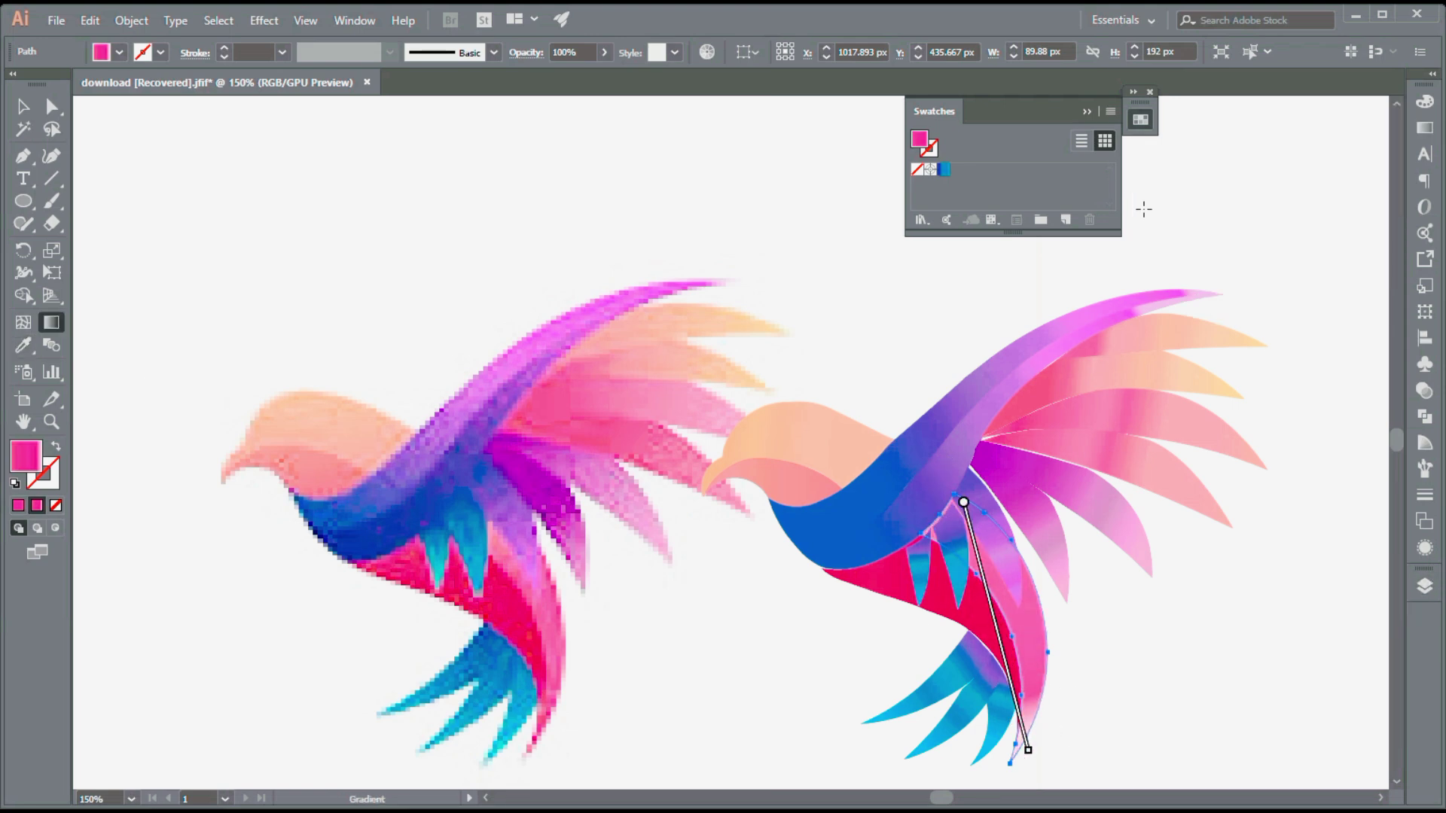
Deselect the artwork and hide the locked reference image.
left_click(893, 317)
left_click(1425, 586)
left_click(1204, 706)
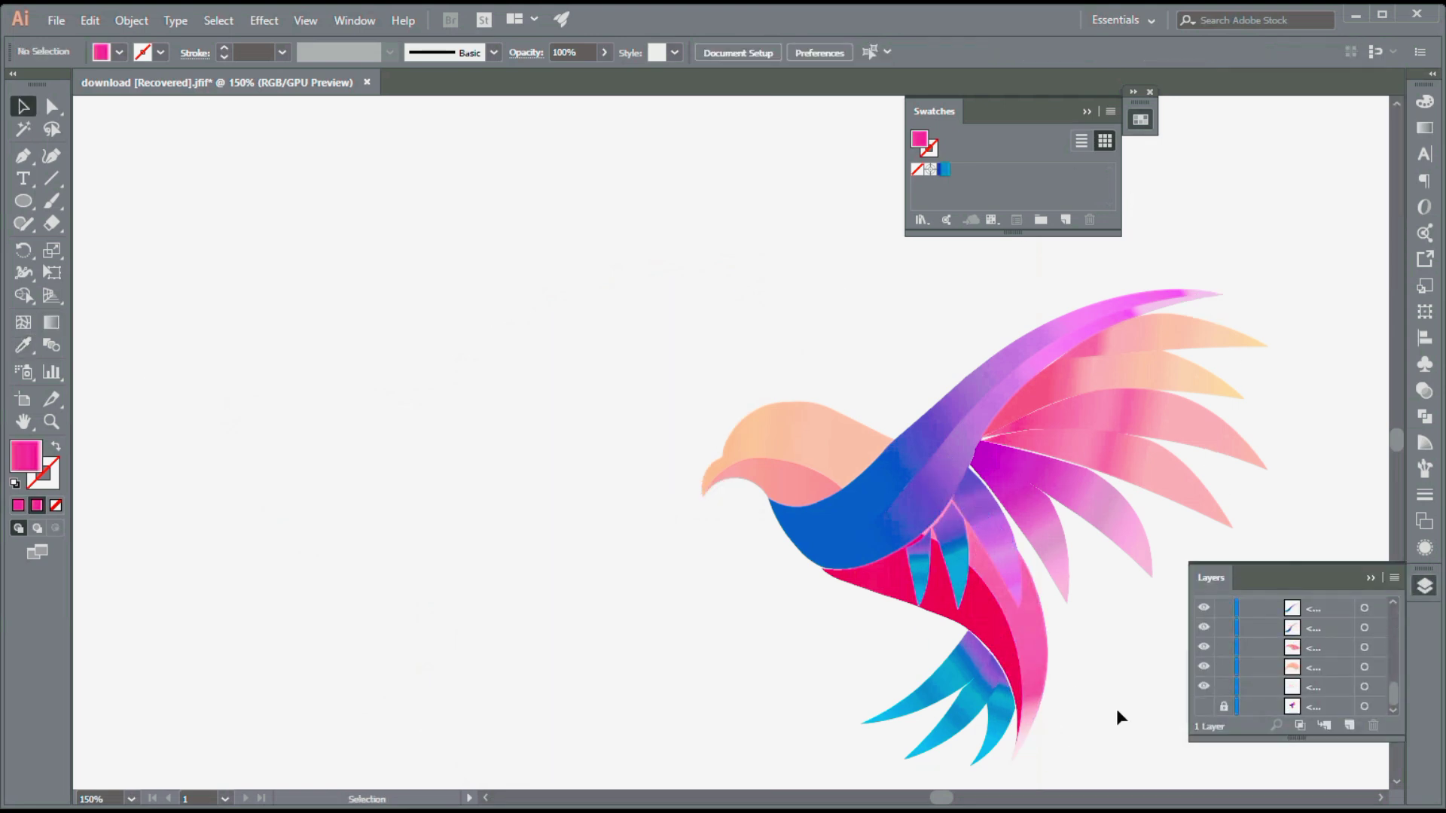
Reshape the red body's lower edge near its pointed front end under the blue breast.
key("z")
left_click(613, 419)
left_click(746, 414)
key("shift+asciitilde")
left_click(680, 458)
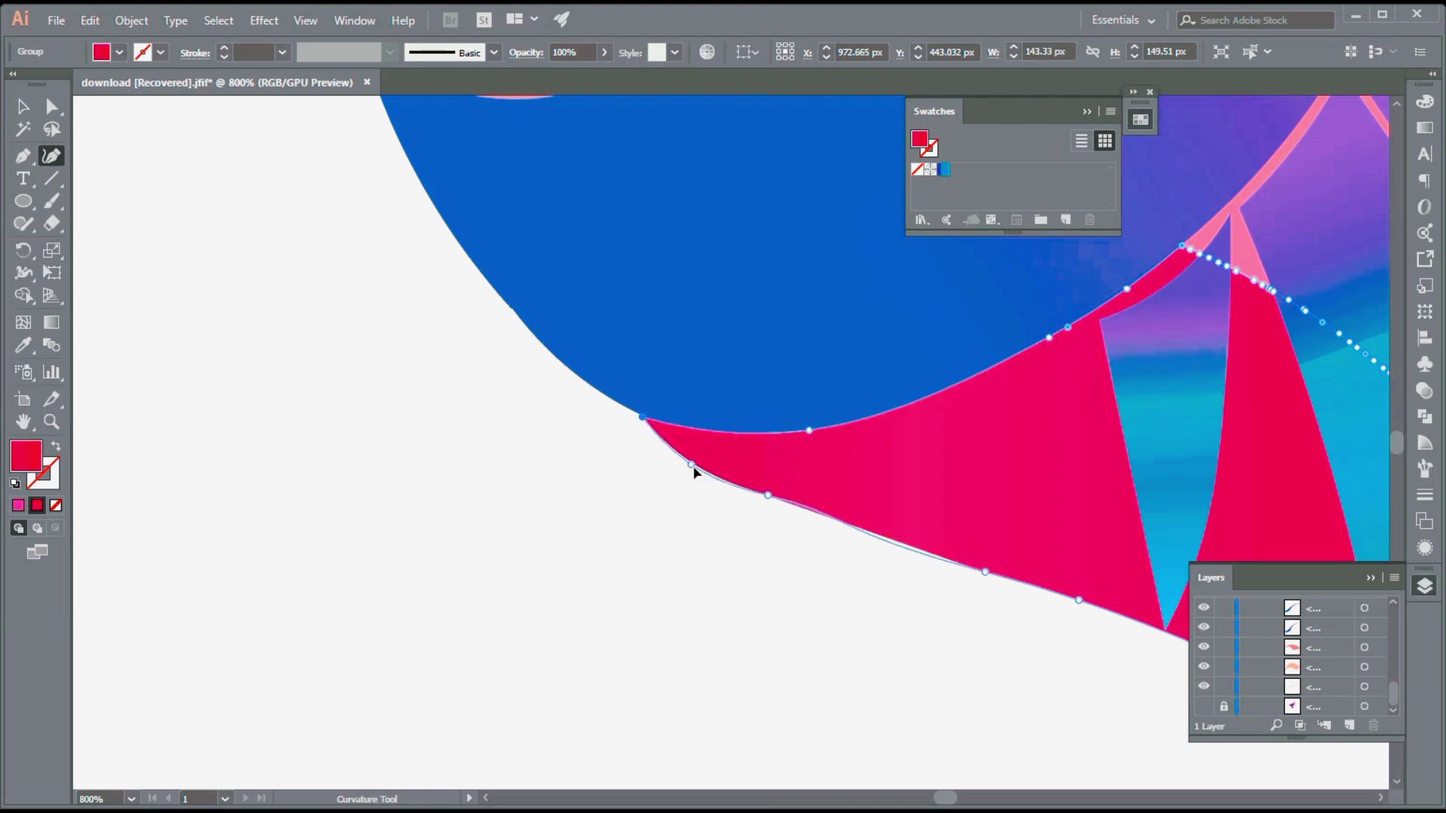
Reshape the shared edge of the peach head and pink throat down to the beak tip to close the white gap.
key("ctrl+equal")
scroll(625, 358, "up", 5)
scroll(625, 358, "up", 2)
left_click(688, 349)
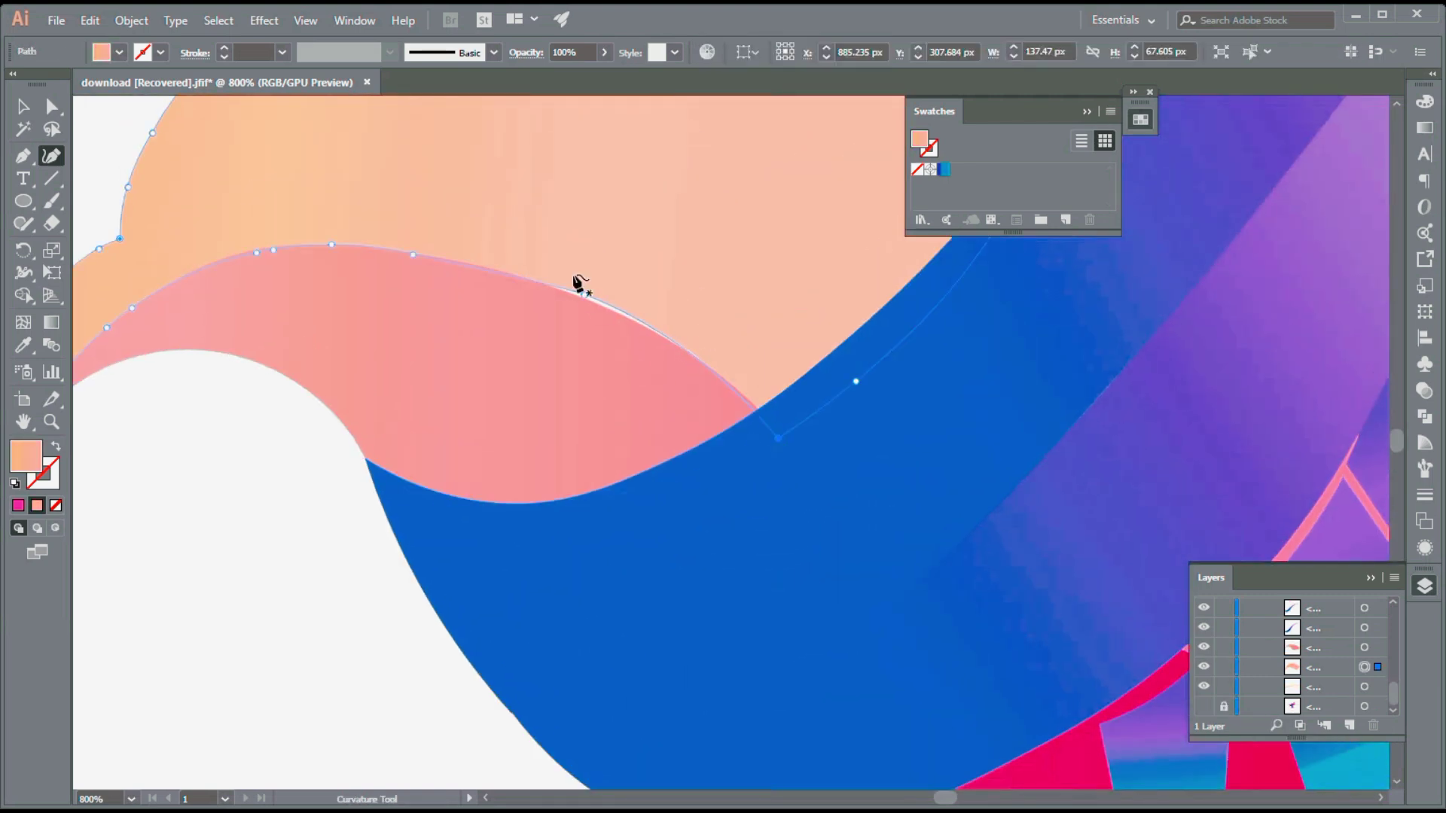
left_click(345, 409)
left_click(542, 284)
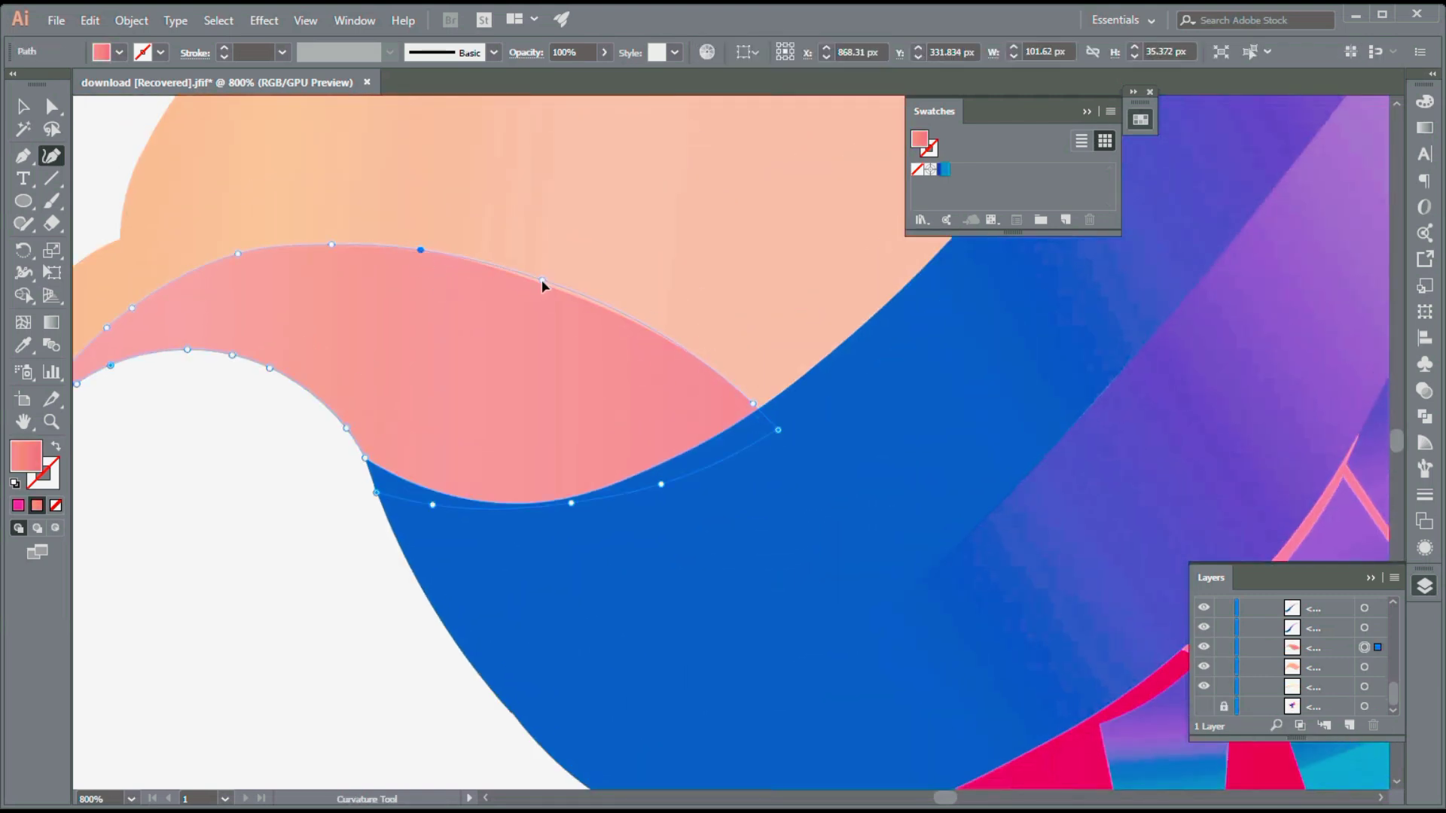
left_click(136, 296)
scroll(314, 287, "left", 5)
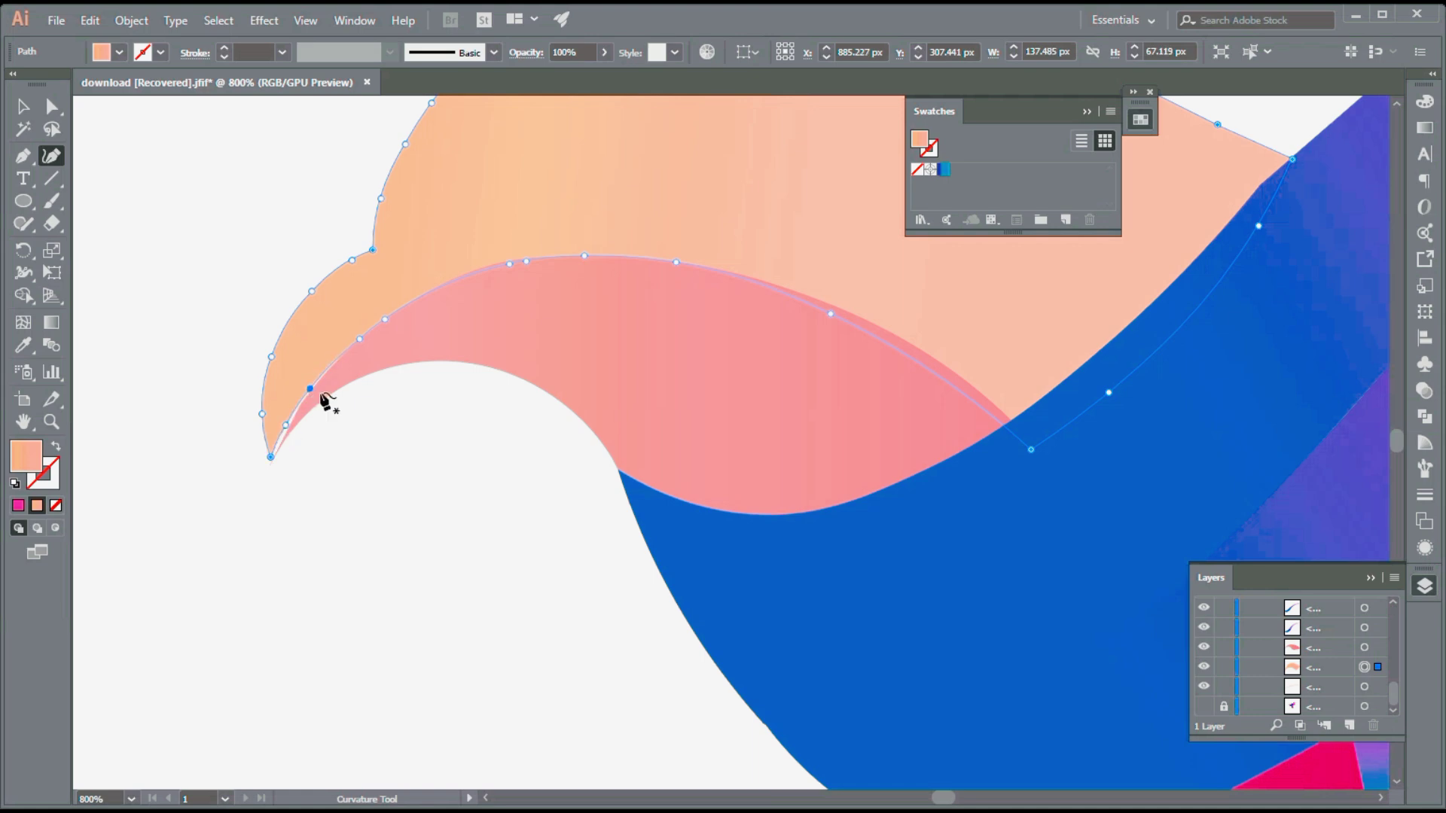
left_click(270, 464)
Smooth the blue wing band's upper edge where it meets the back of the peach head.
scroll(543, 360, "right", 10)
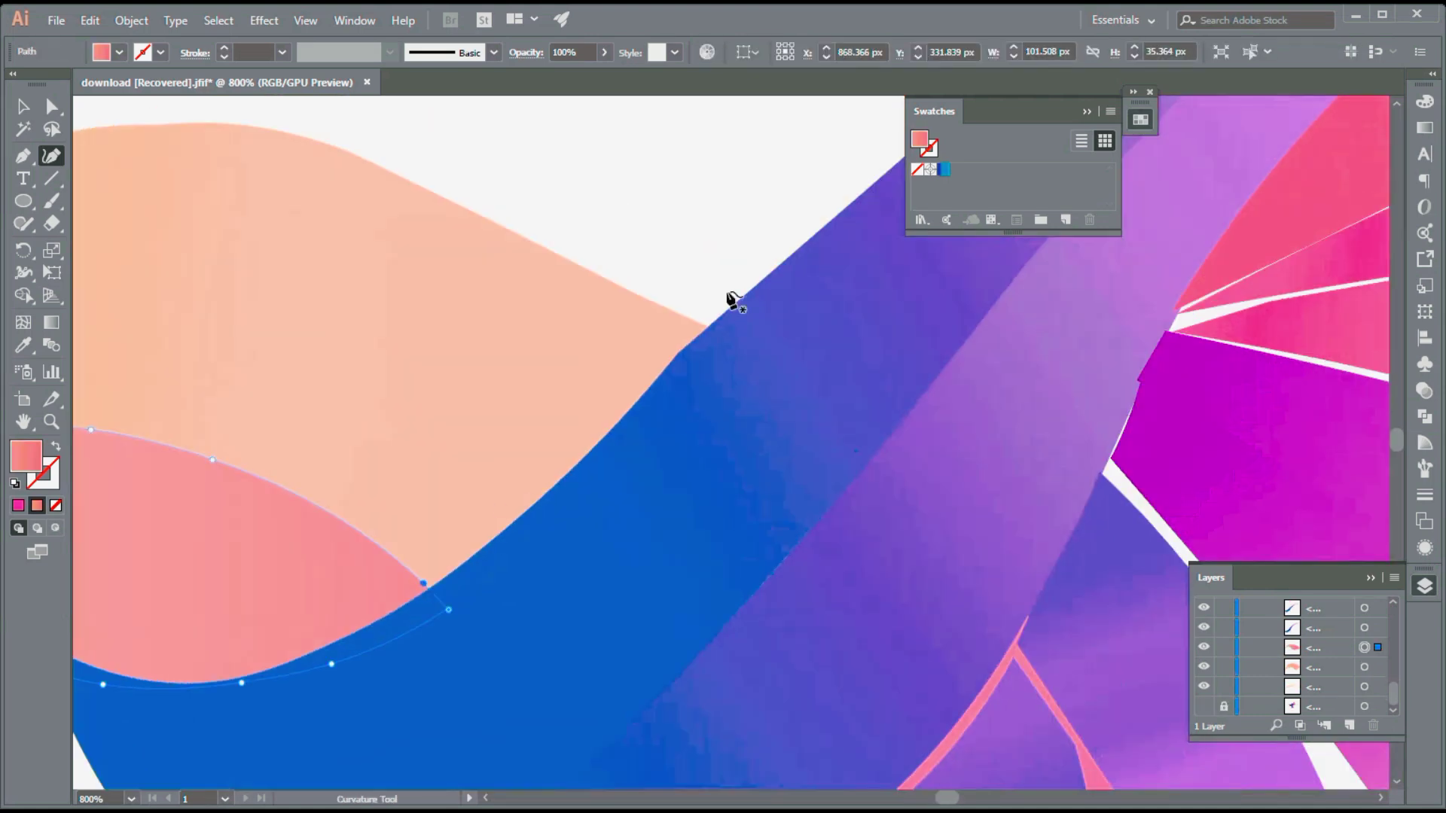
left_click(729, 299)
left_click(700, 328)
left_click(737, 333)
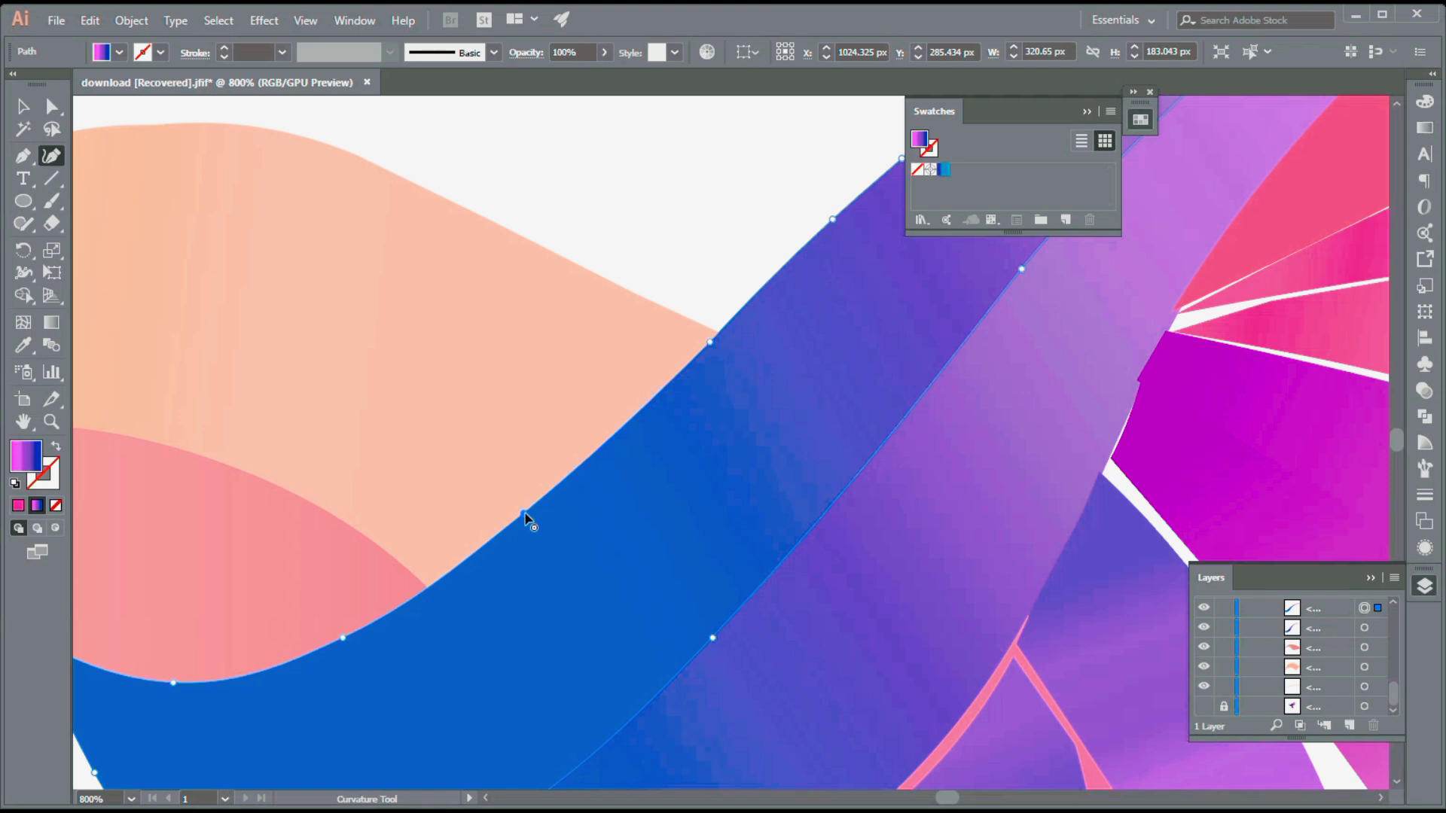
scroll(849, 510, "down", 1)
Dock the floating Swatches panel with the collapsed panels.
key("z")
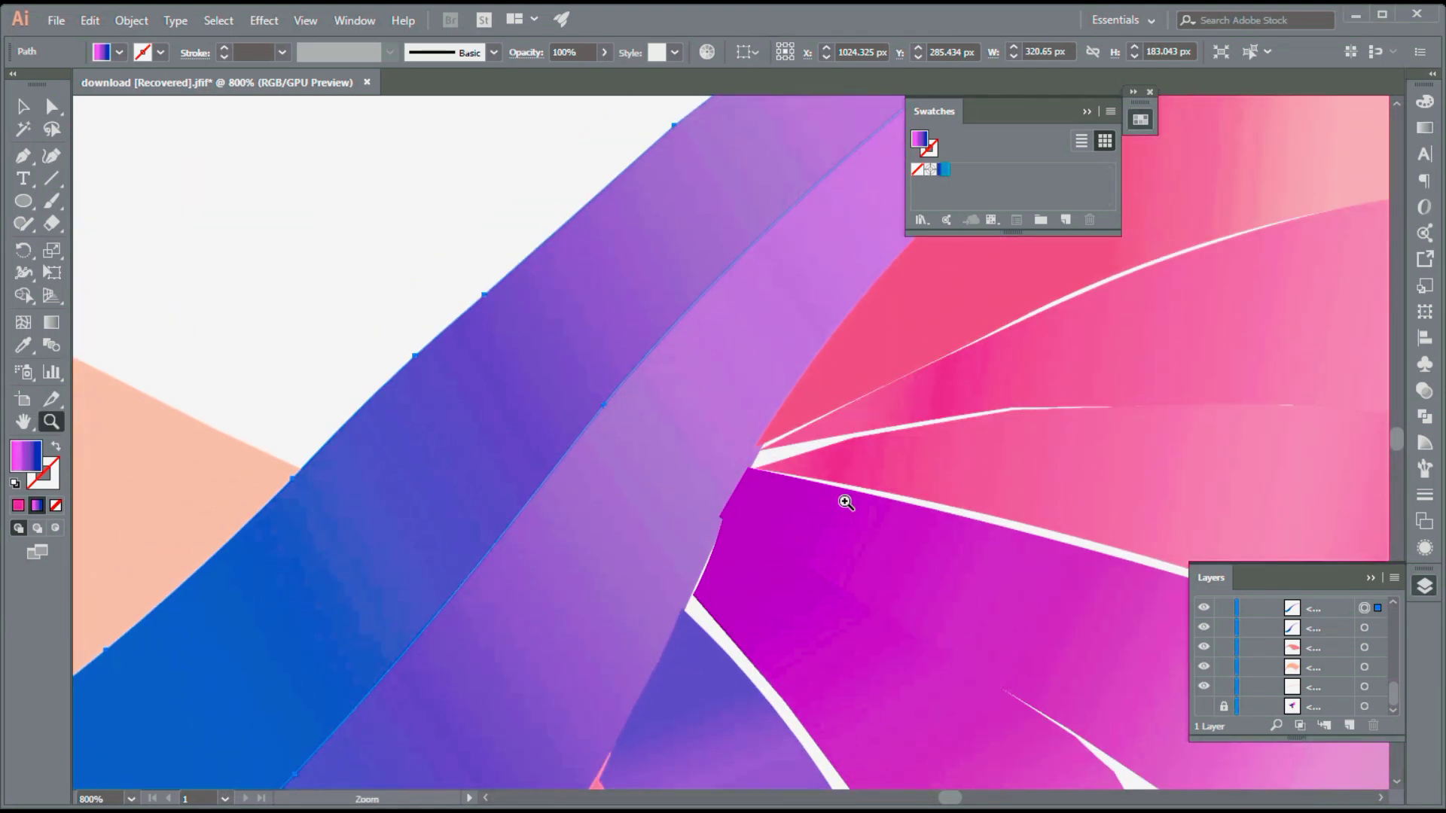
left_click(851, 494, "alt")
left_click_drag(1141, 93, 1424, 155)
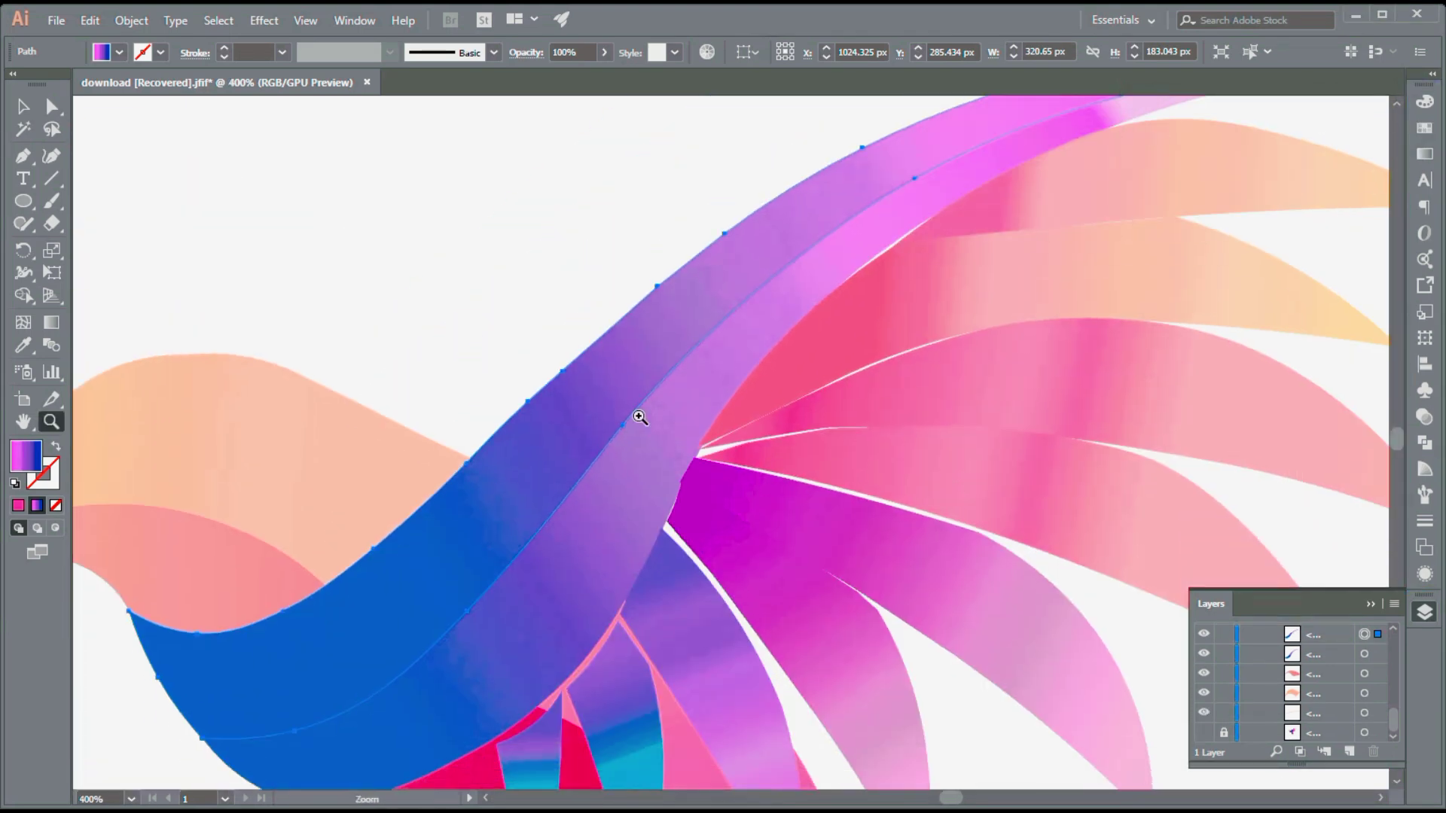
Adjust the pink throat's lower edge and rear corner so they fit against the blue breast.
key("shift+grave")
left_click(169, 638)
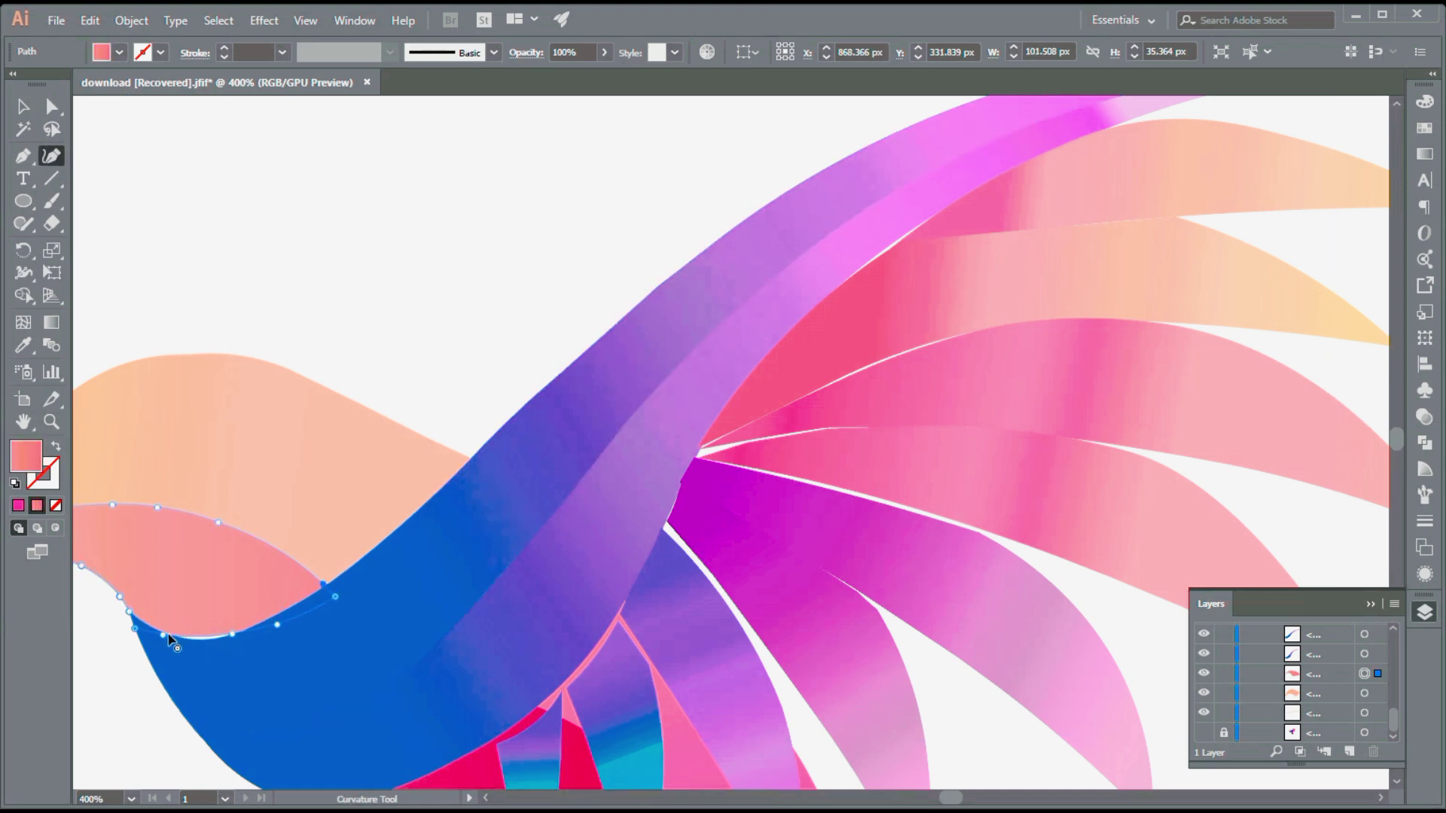
left_click(324, 590)
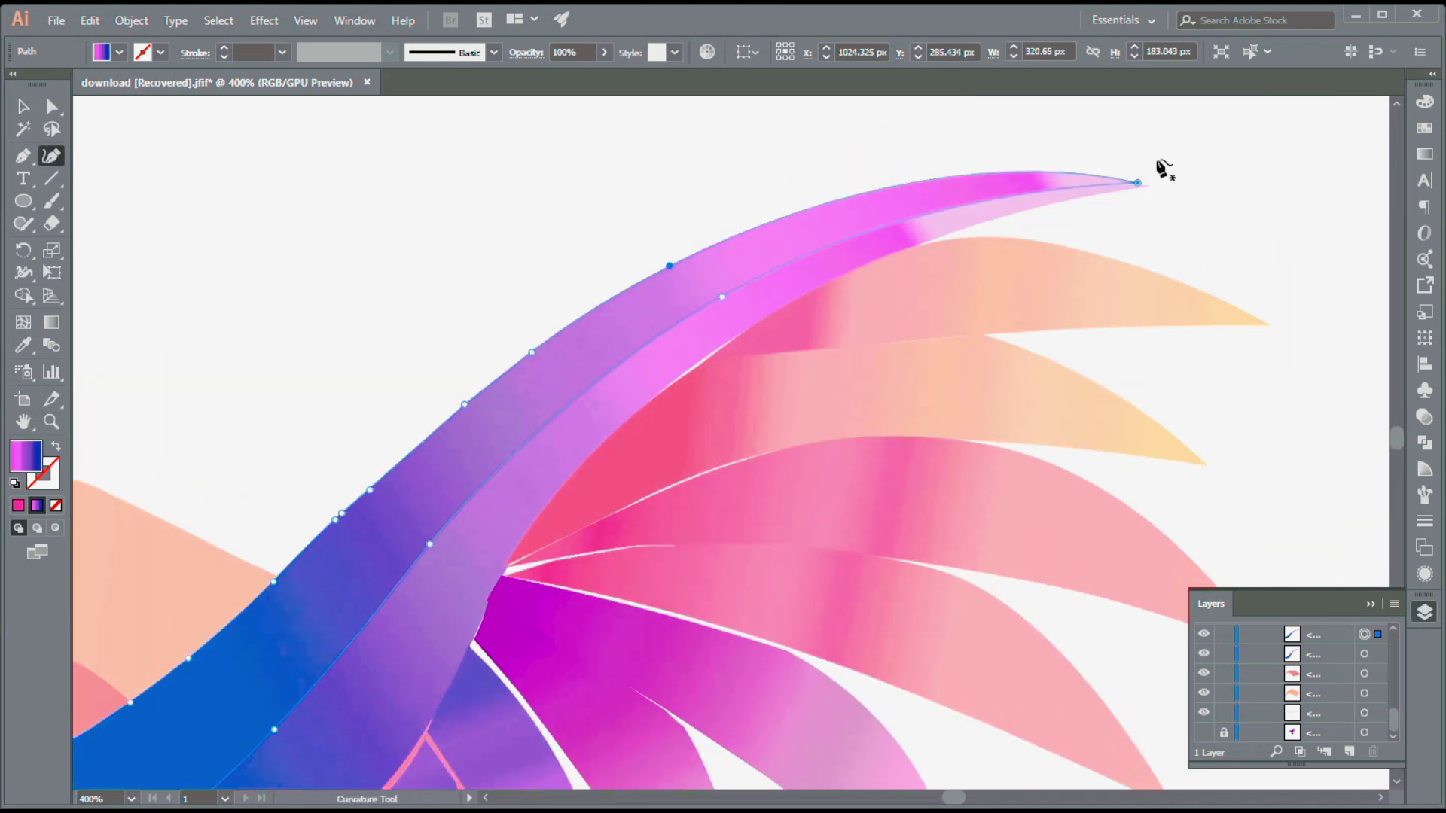
Pull in the upper wing band's tip and reshape the second feather to close the gaps along its neighbours.
mouse_move(1135, 180)
left_mouse_down()
mouse_move(1145, 189)
mouse_move(1122, 182)
left_mouse_up()
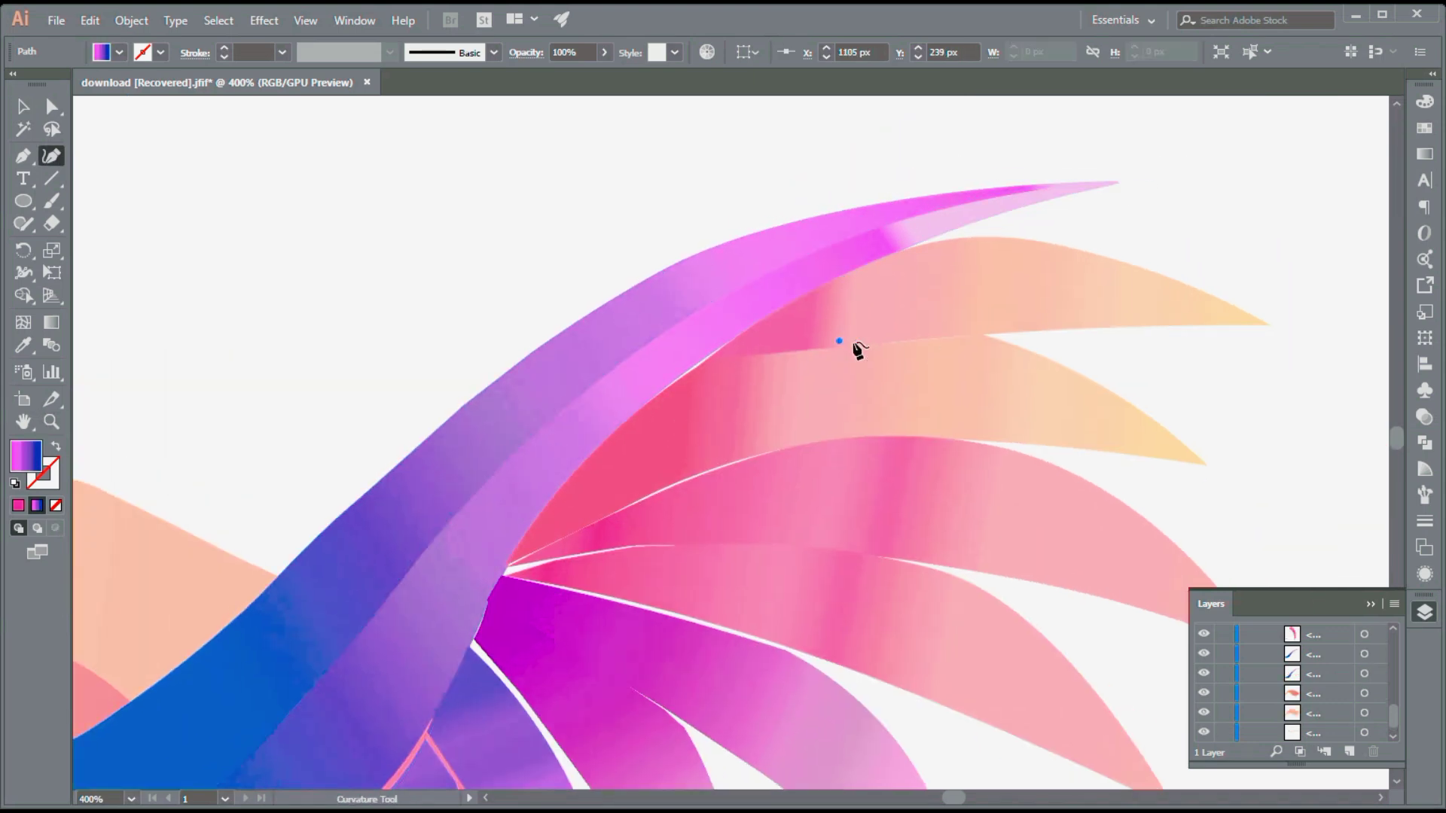
left_click(1000, 337)
left_click(708, 359)
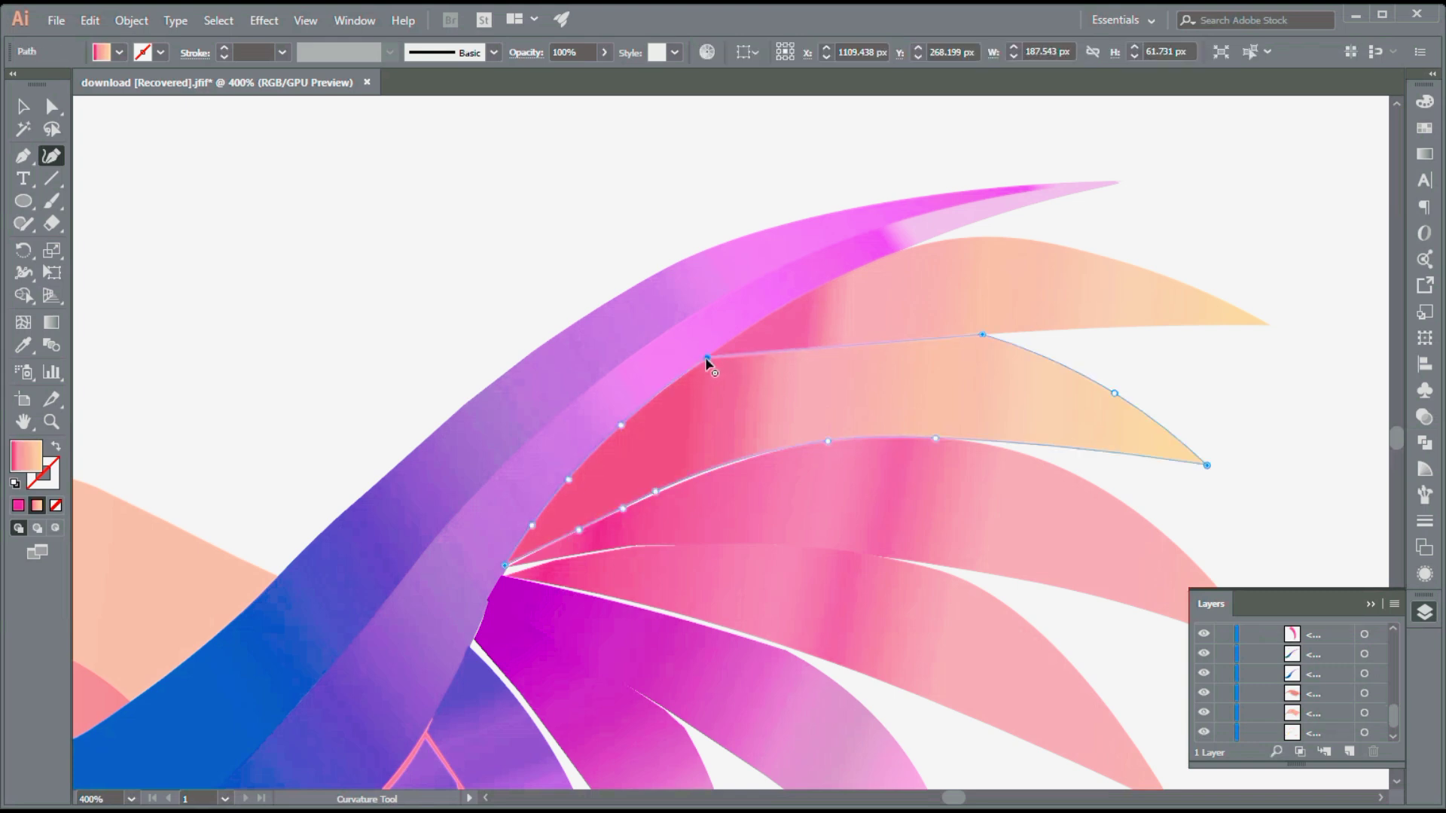
scroll(749, 406, "down", 3)
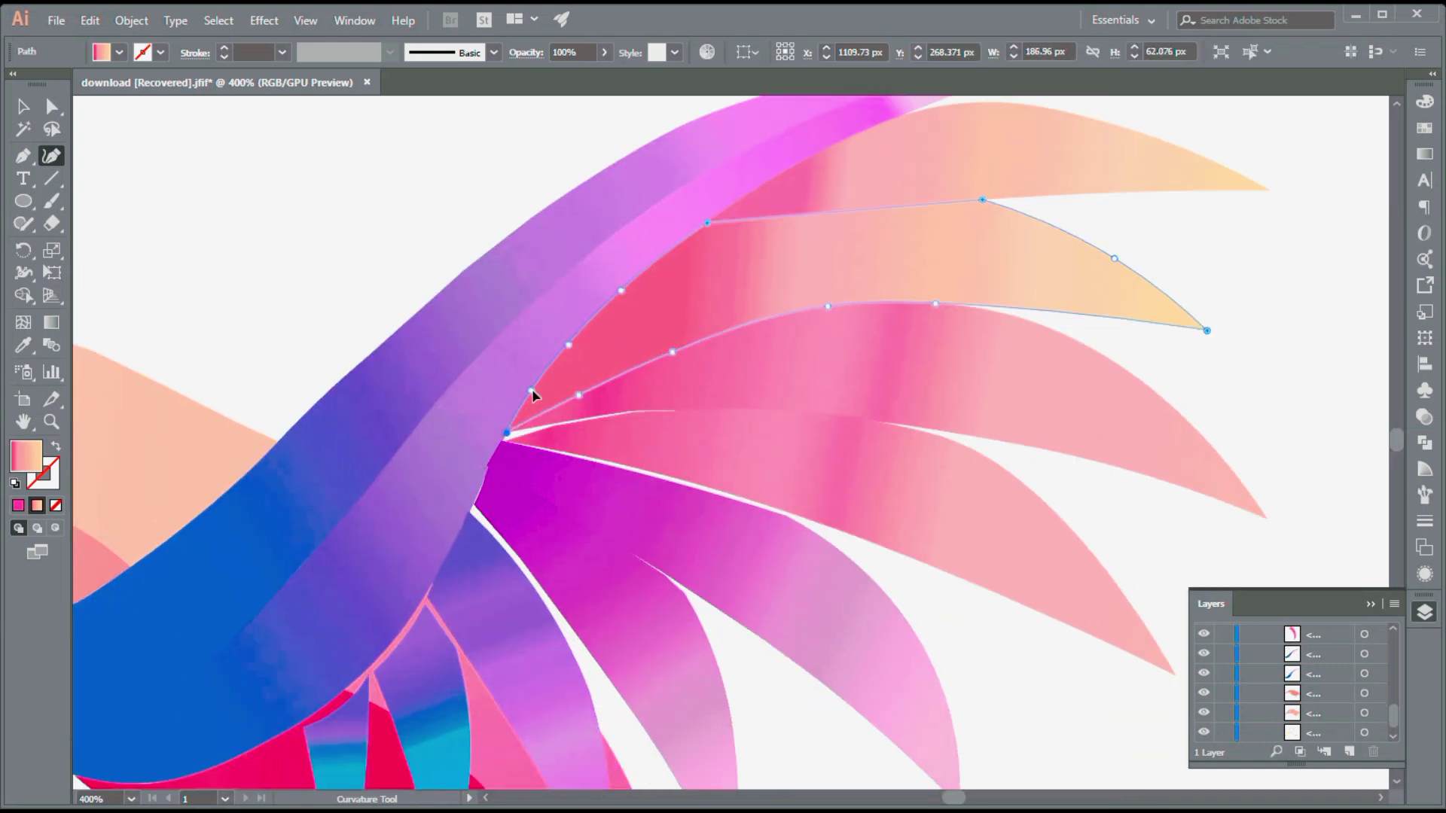
Reshape the inner ends of the two pink feathers to close the white gaps between them and above the magenta feather.
left_click(645, 413)
left_click(561, 426)
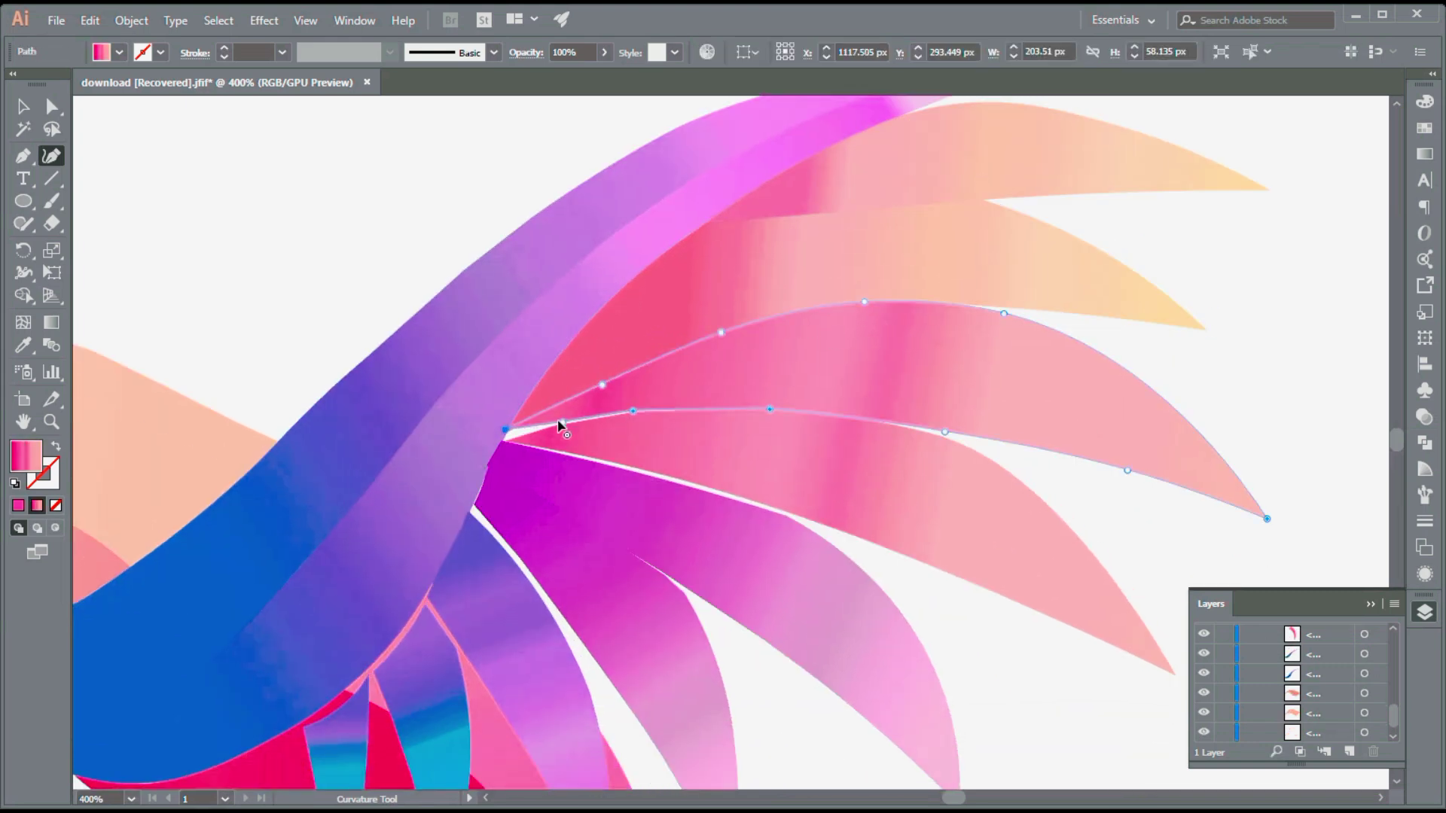
left_click(504, 443)
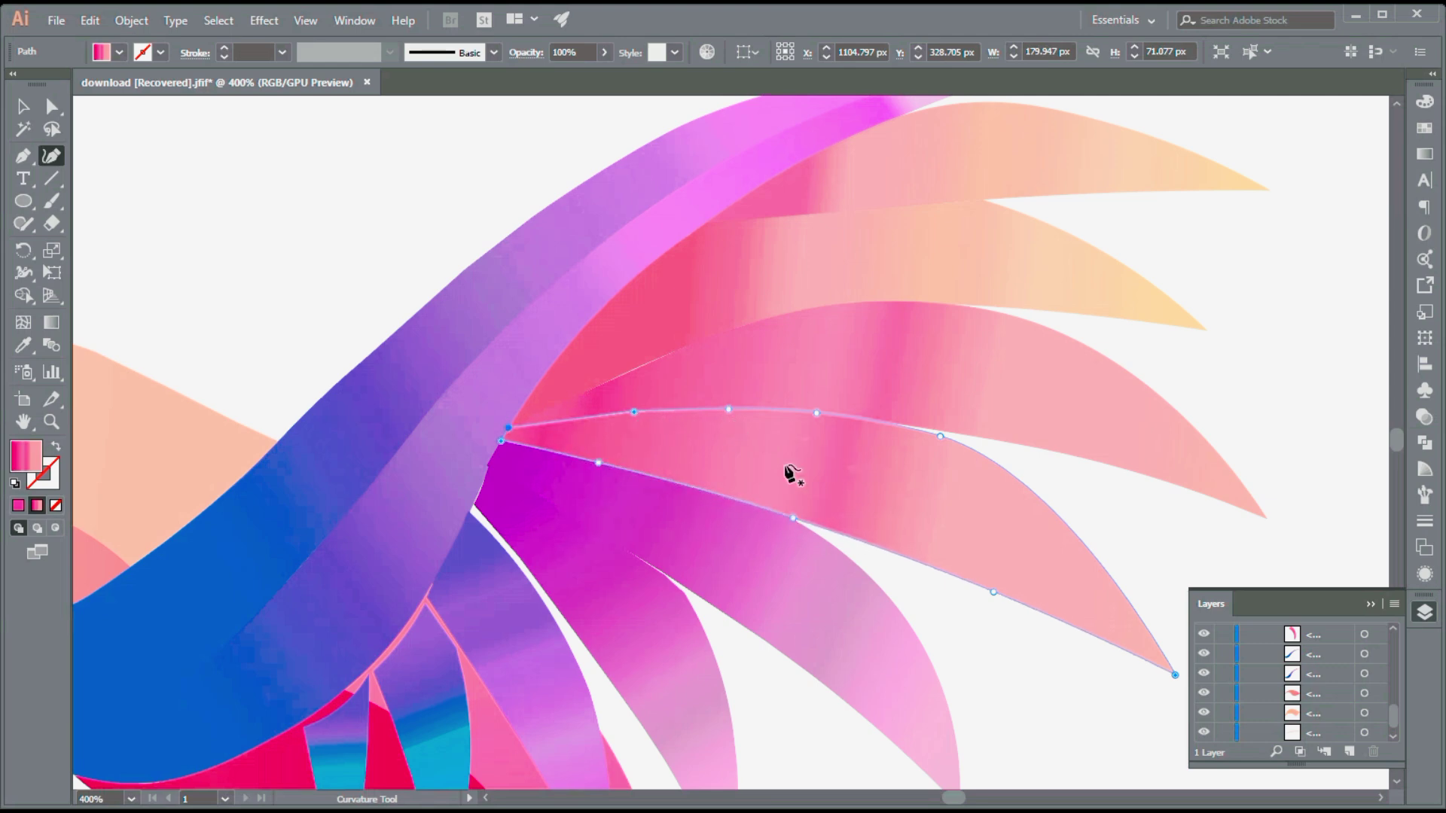
scroll(791, 474, "down", 3)
left_click(633, 254)
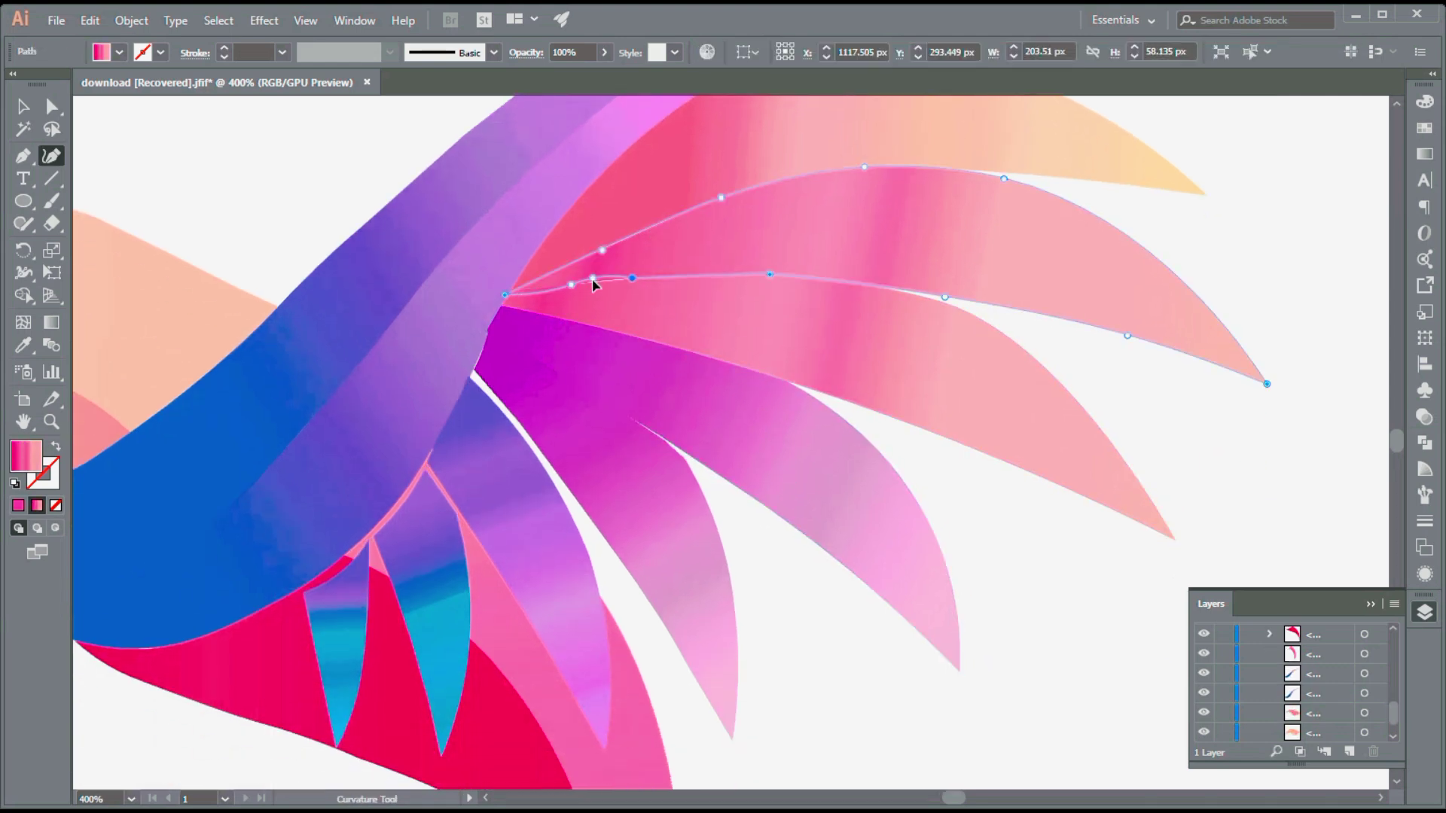
left_click(519, 300)
left_click(507, 301)
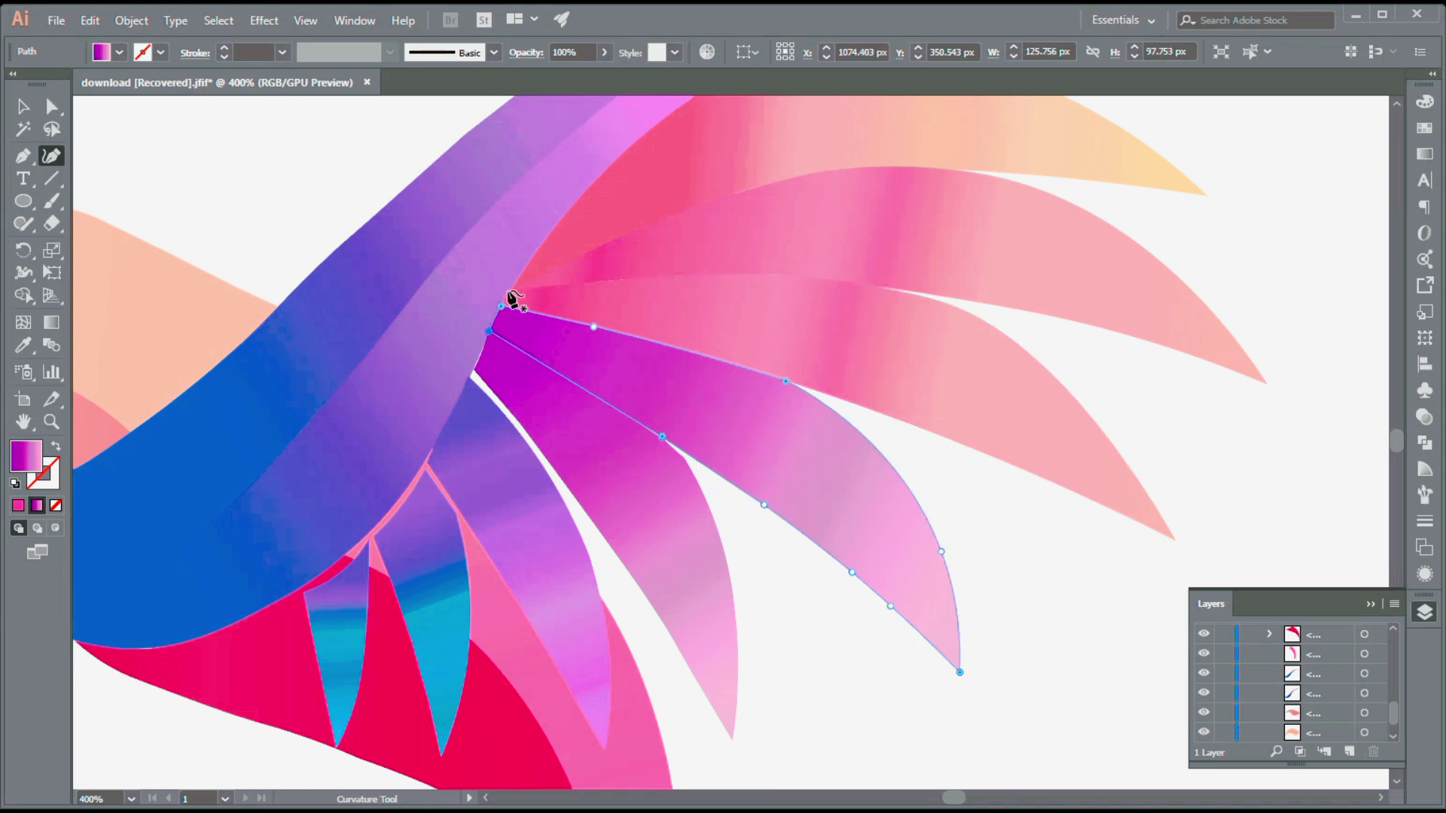
Reshape the inner ends of the lower magenta and violet feathers to close the gap between them at the wing band.
left_click(472, 379)
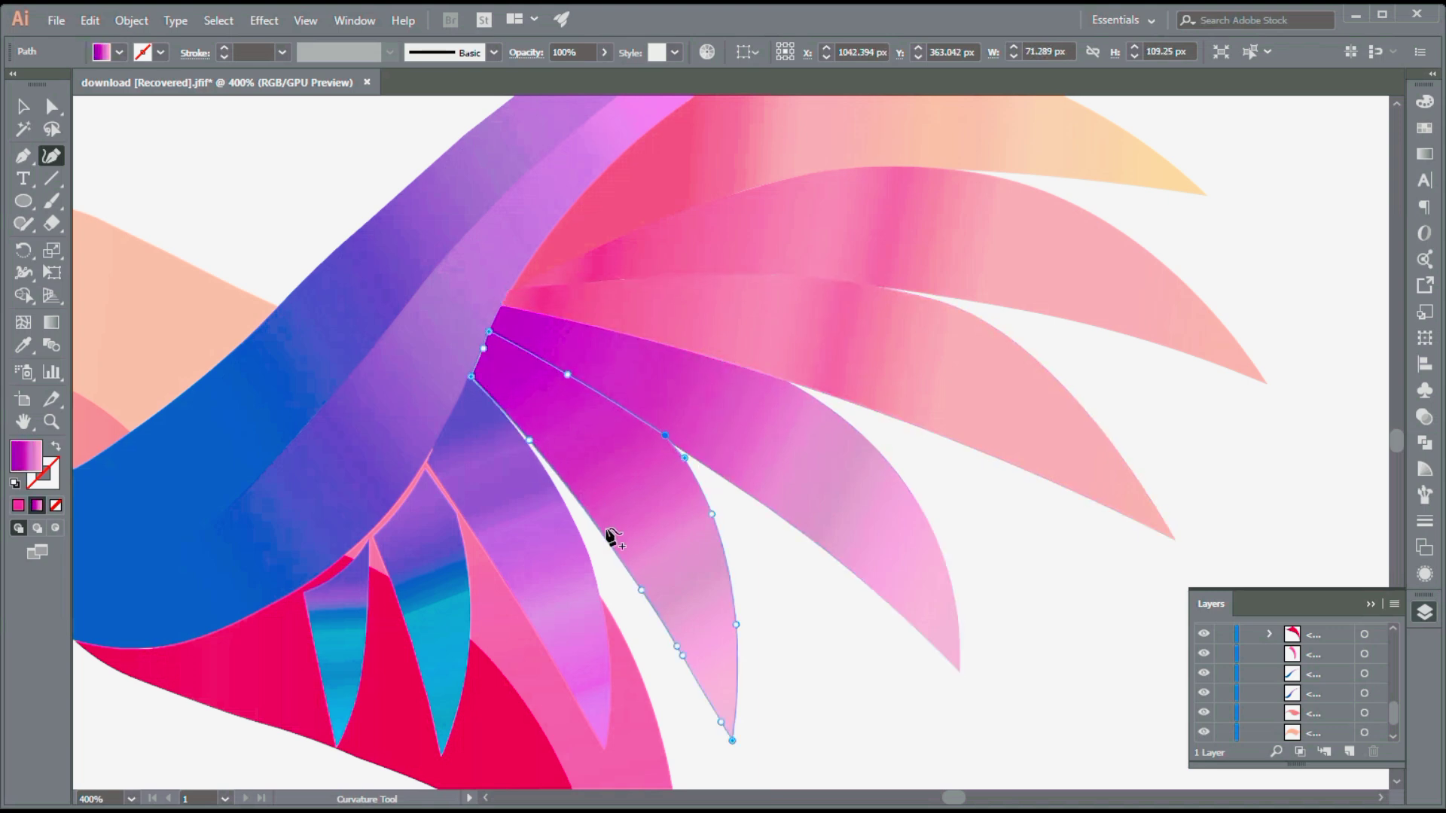
left_click(484, 382)
left_click(489, 395)
left_click(483, 390)
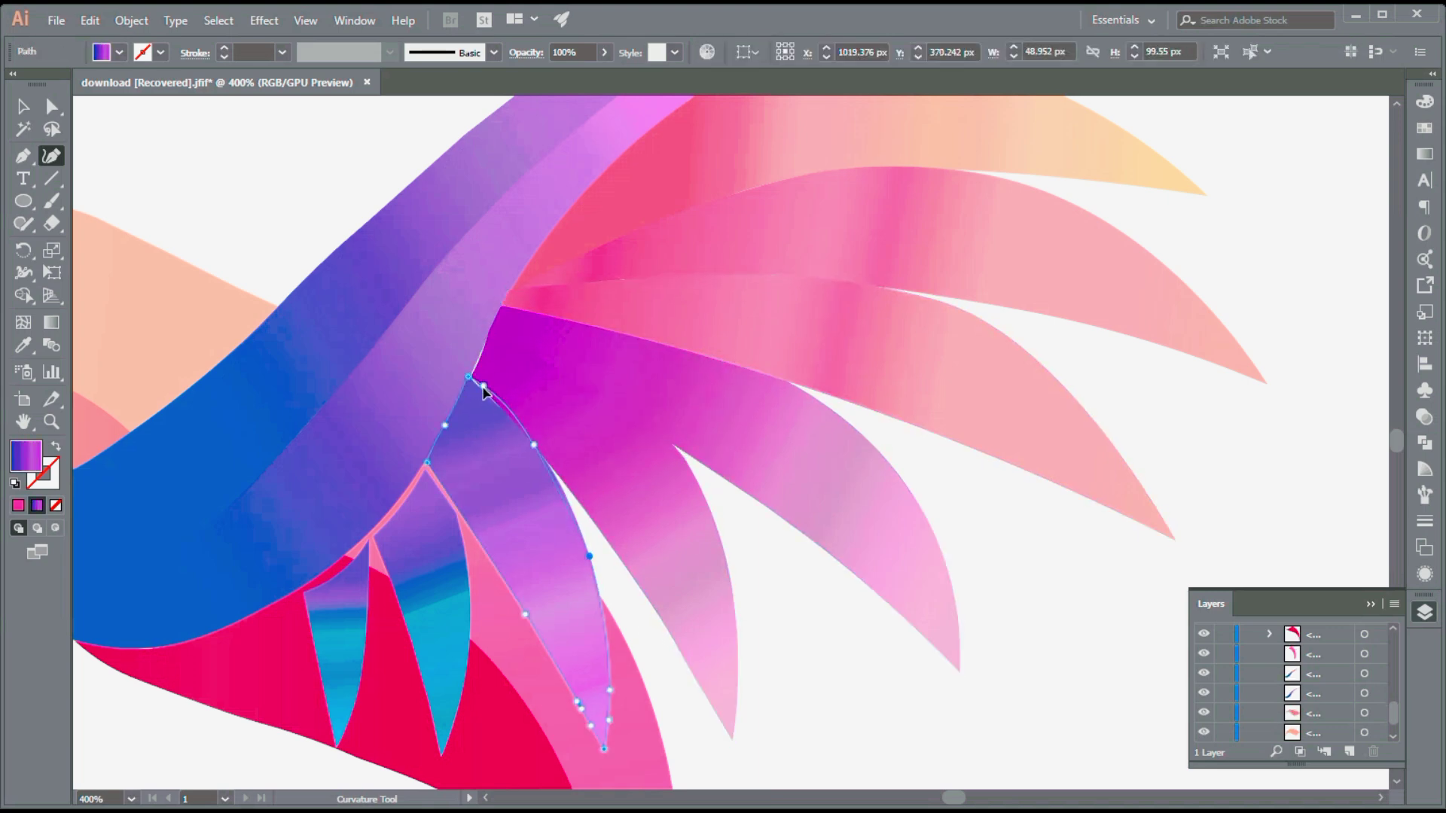
left_click(474, 381)
Extend the violet and two small blue feathers' inner edges to cover the pink slivers along the wing band.
left_click(455, 504)
left_click(468, 461)
left_click(455, 503)
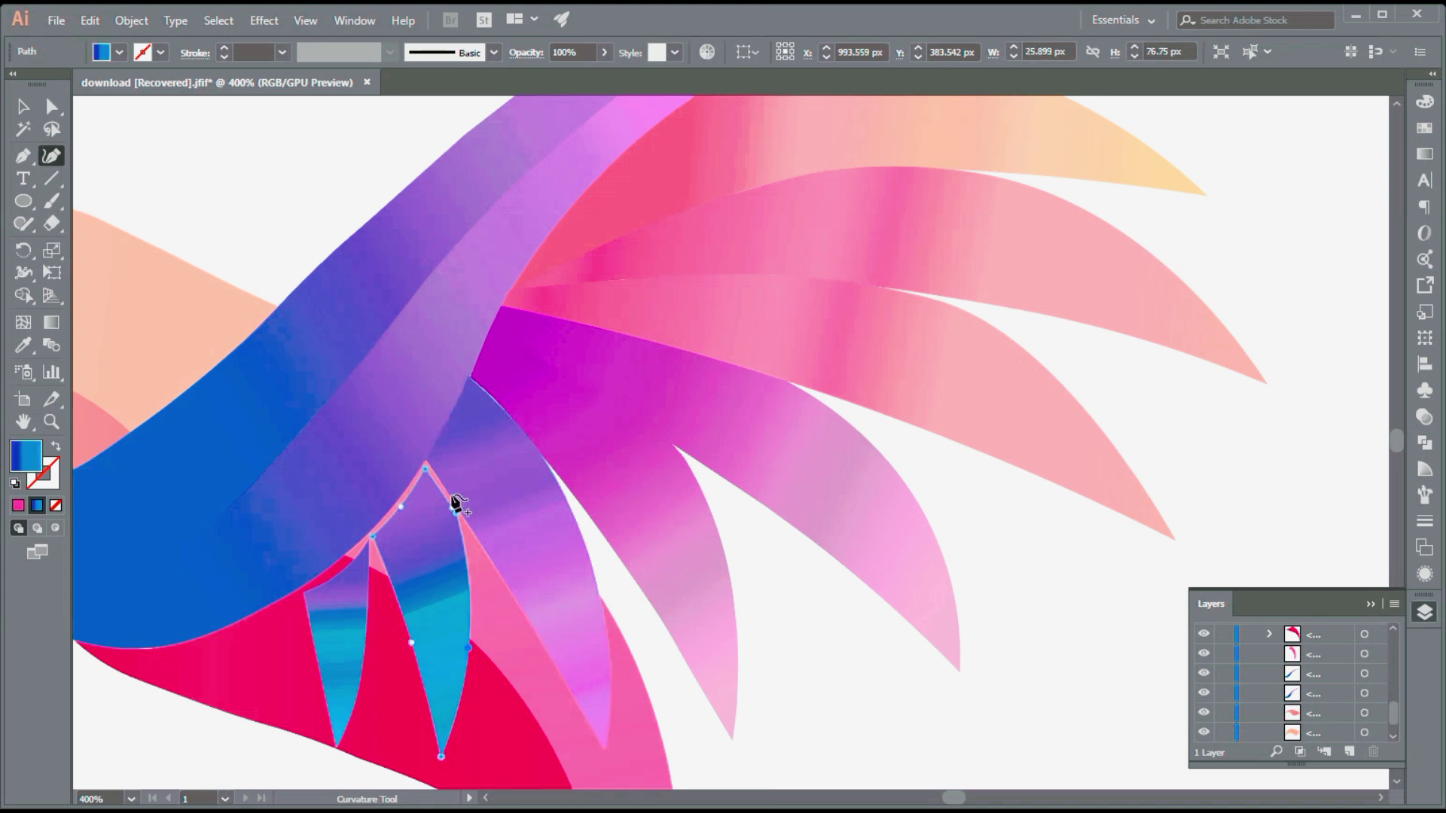
left_click_drag(369, 540, 370, 530)
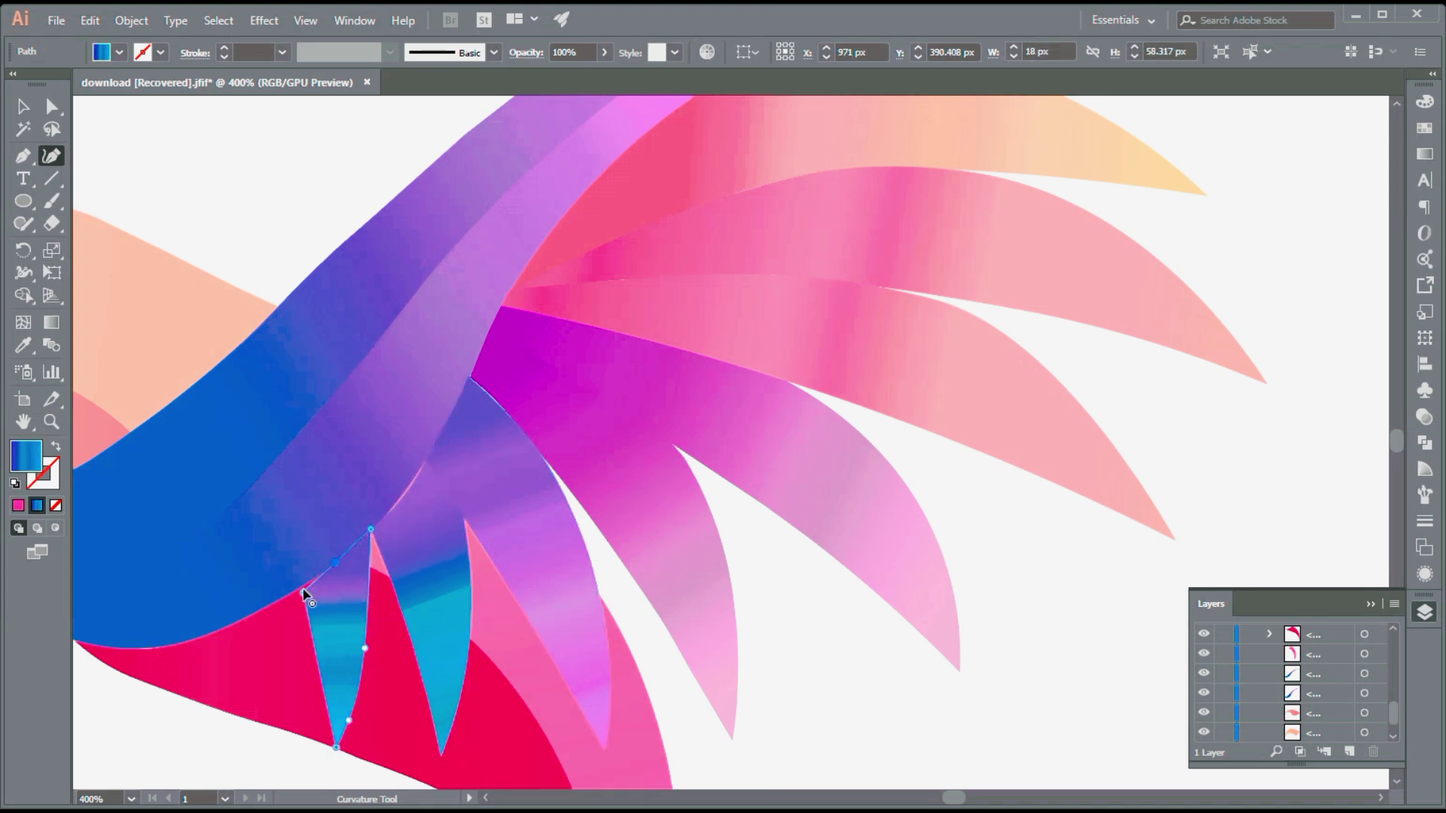
Fit the lower magenta feather's lower edge to the curve of the violet feather beside it.
left_click(507, 413)
left_click(584, 516)
left_click(517, 410)
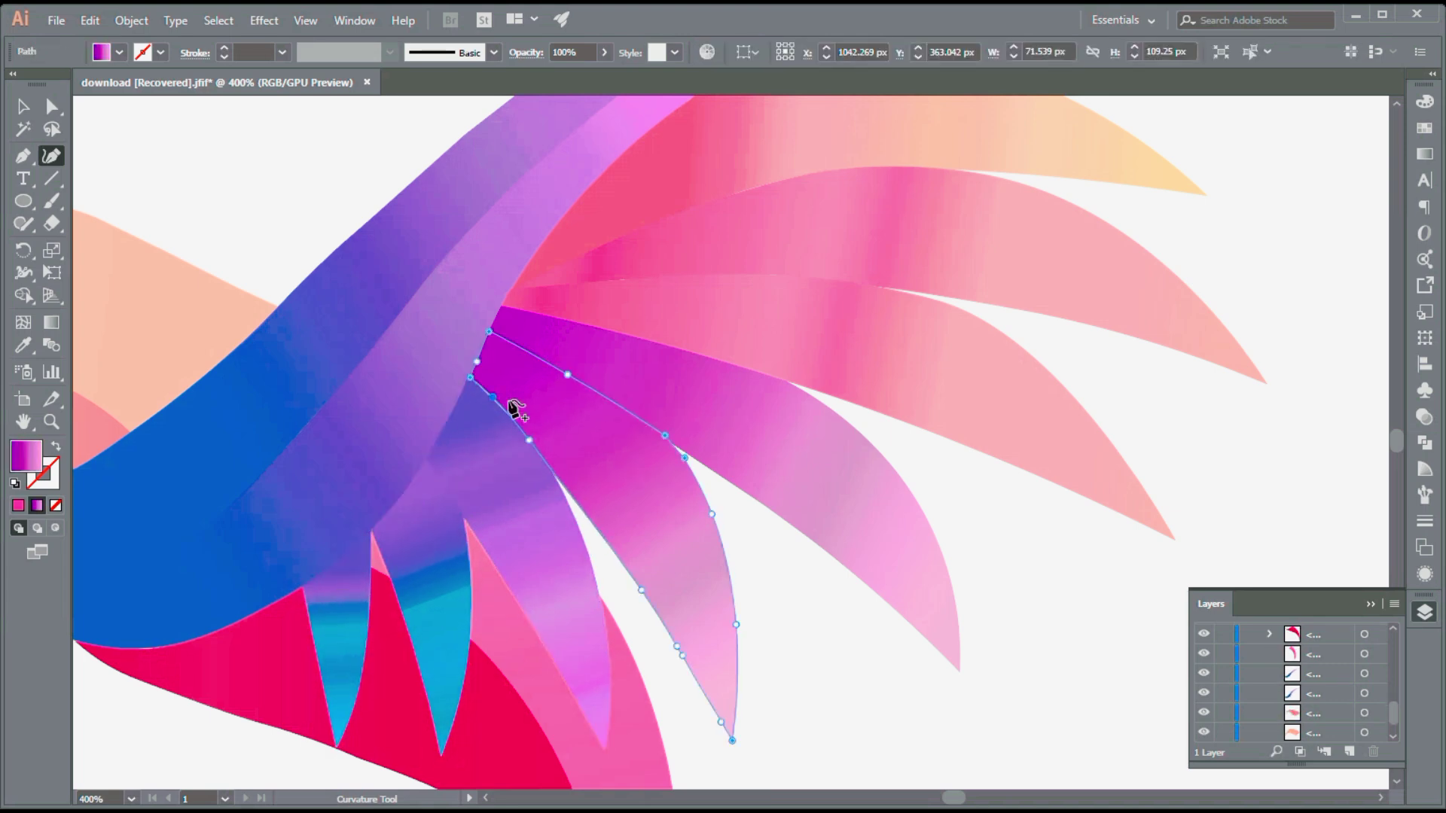
Smooth the outer curve of the pink band that runs down to the tail tip.
scroll(586, 442, "down", 5)
left_click_drag(586, 442, 586, 419)
left_click(586, 420)
left_click(648, 527)
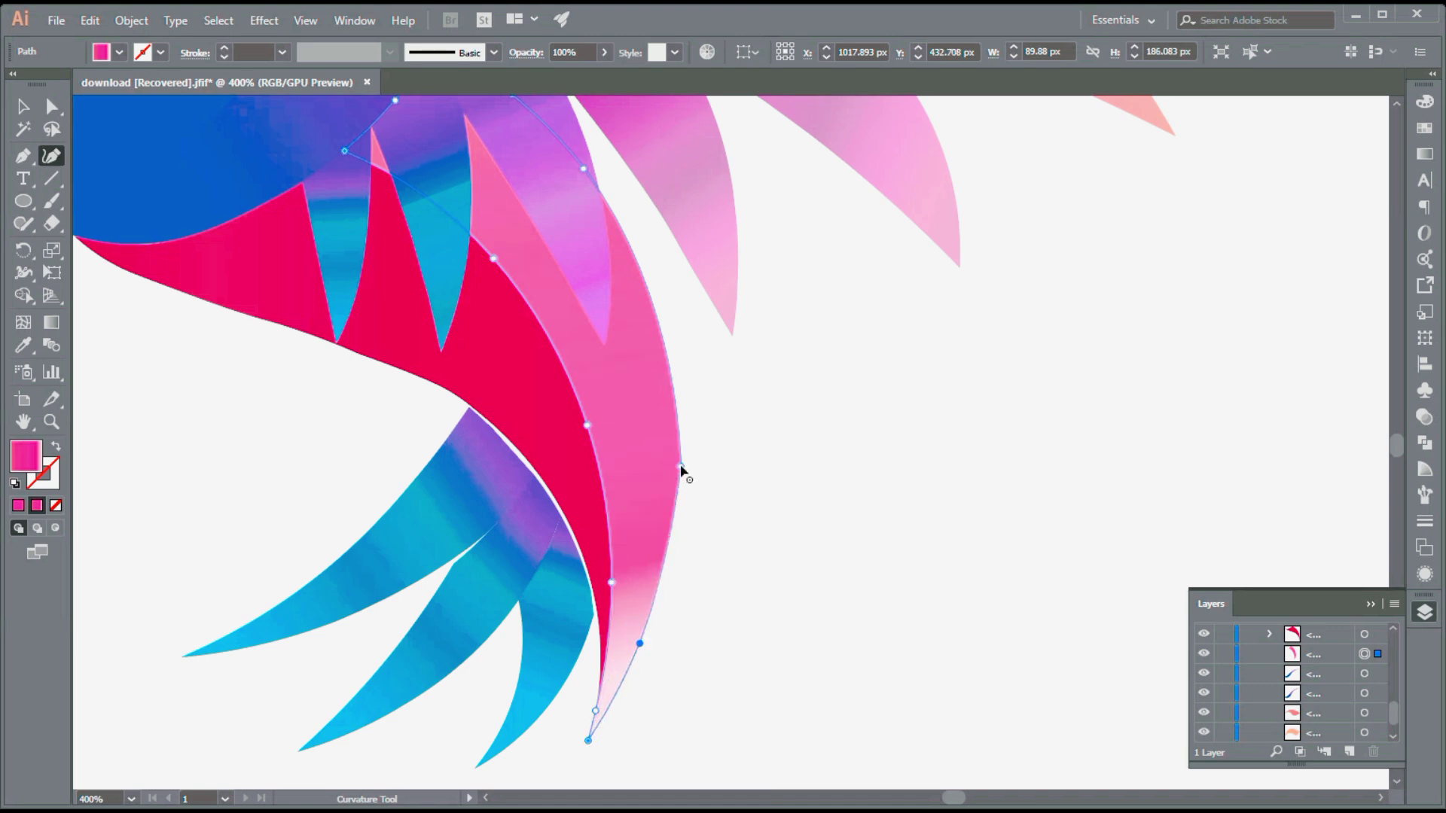
Reshape the inner edges of the blue tail feathers to close the white gap along the red body.
left_click(525, 507)
left_click(563, 517)
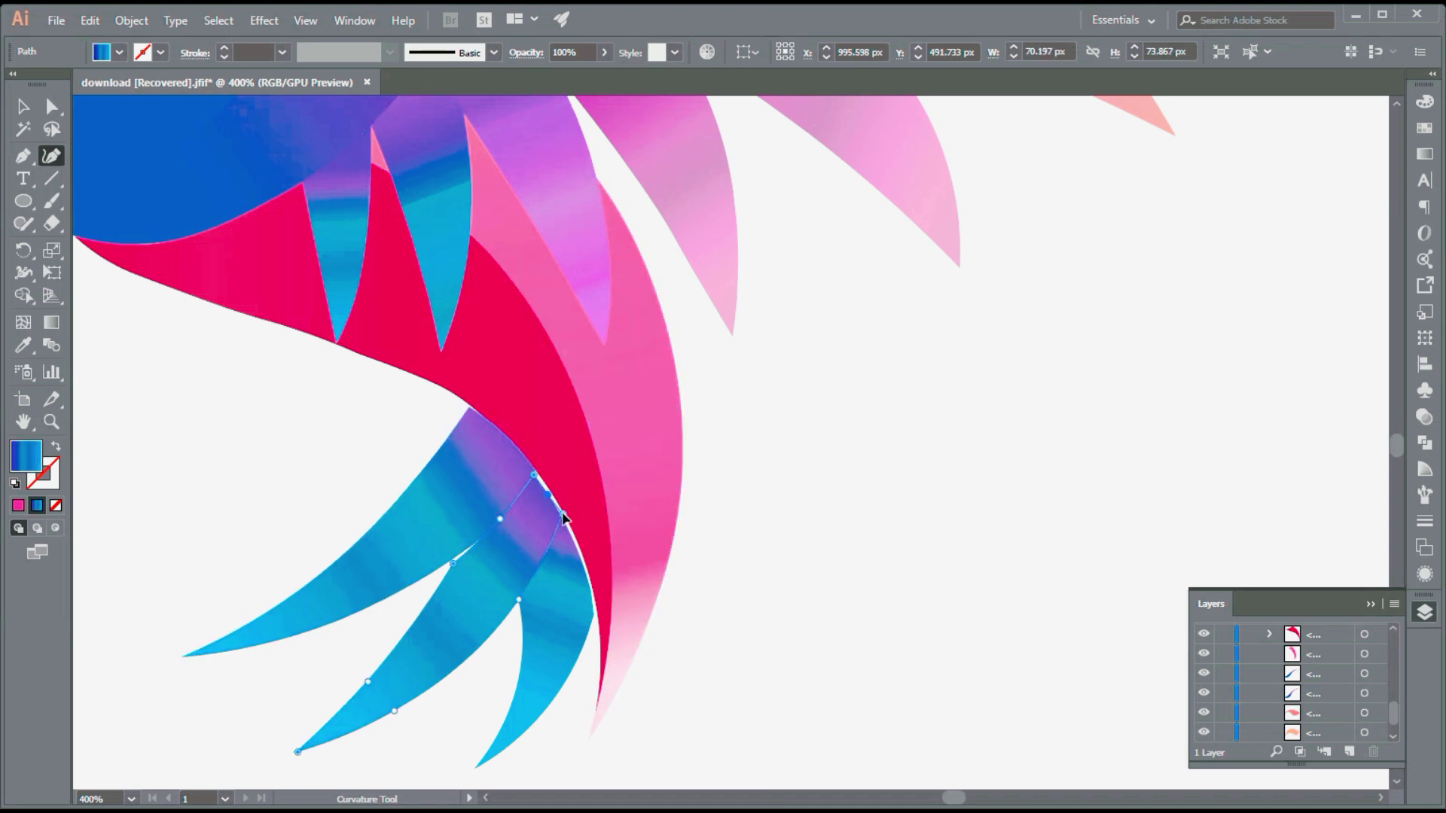
left_click(561, 518)
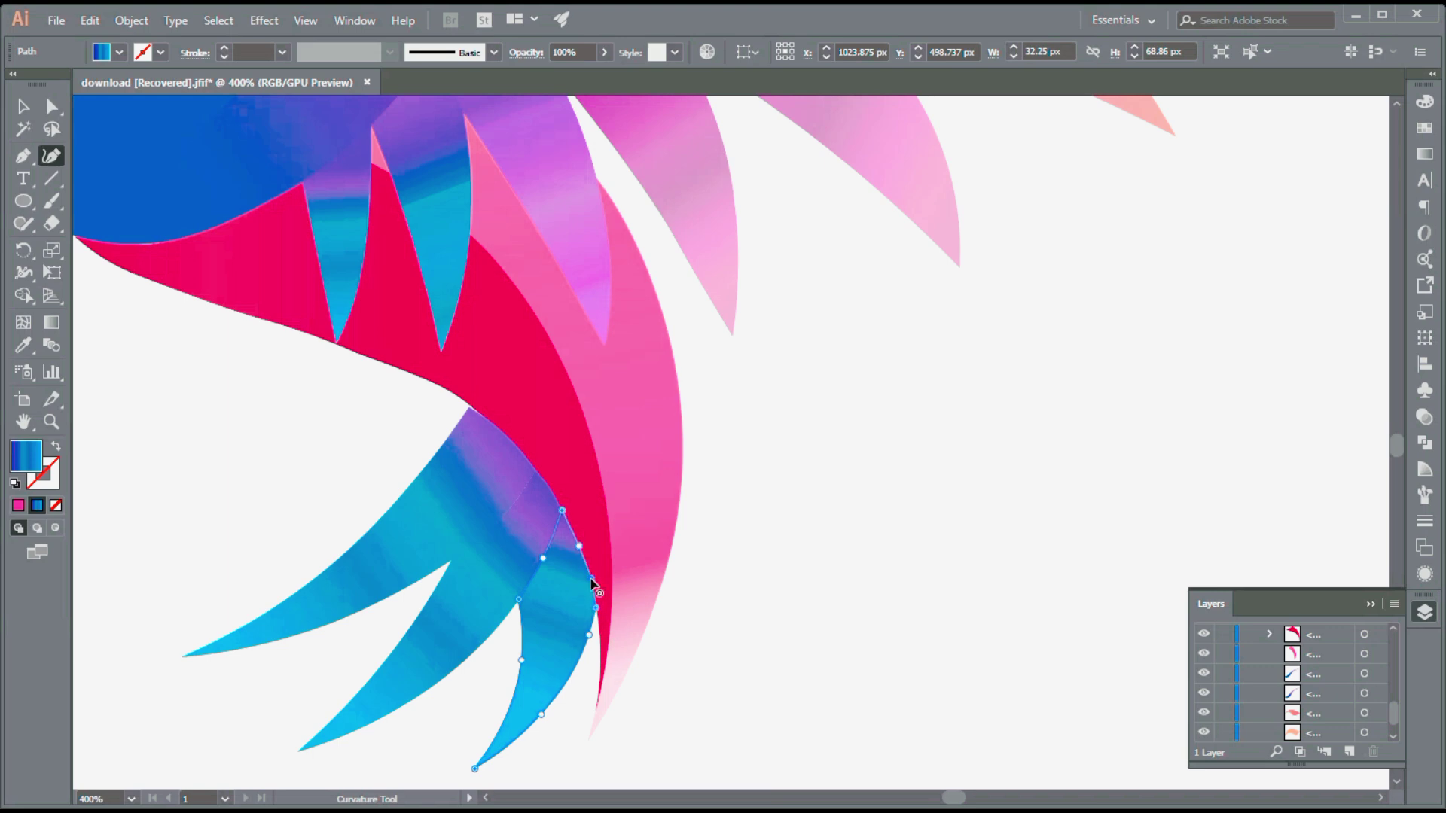
left_click(757, 542)
Refine the inner edge of the magenta feather where it meets the violet feather and the wing band.
scroll(647, 452, "up", 5)
left_click(491, 312)
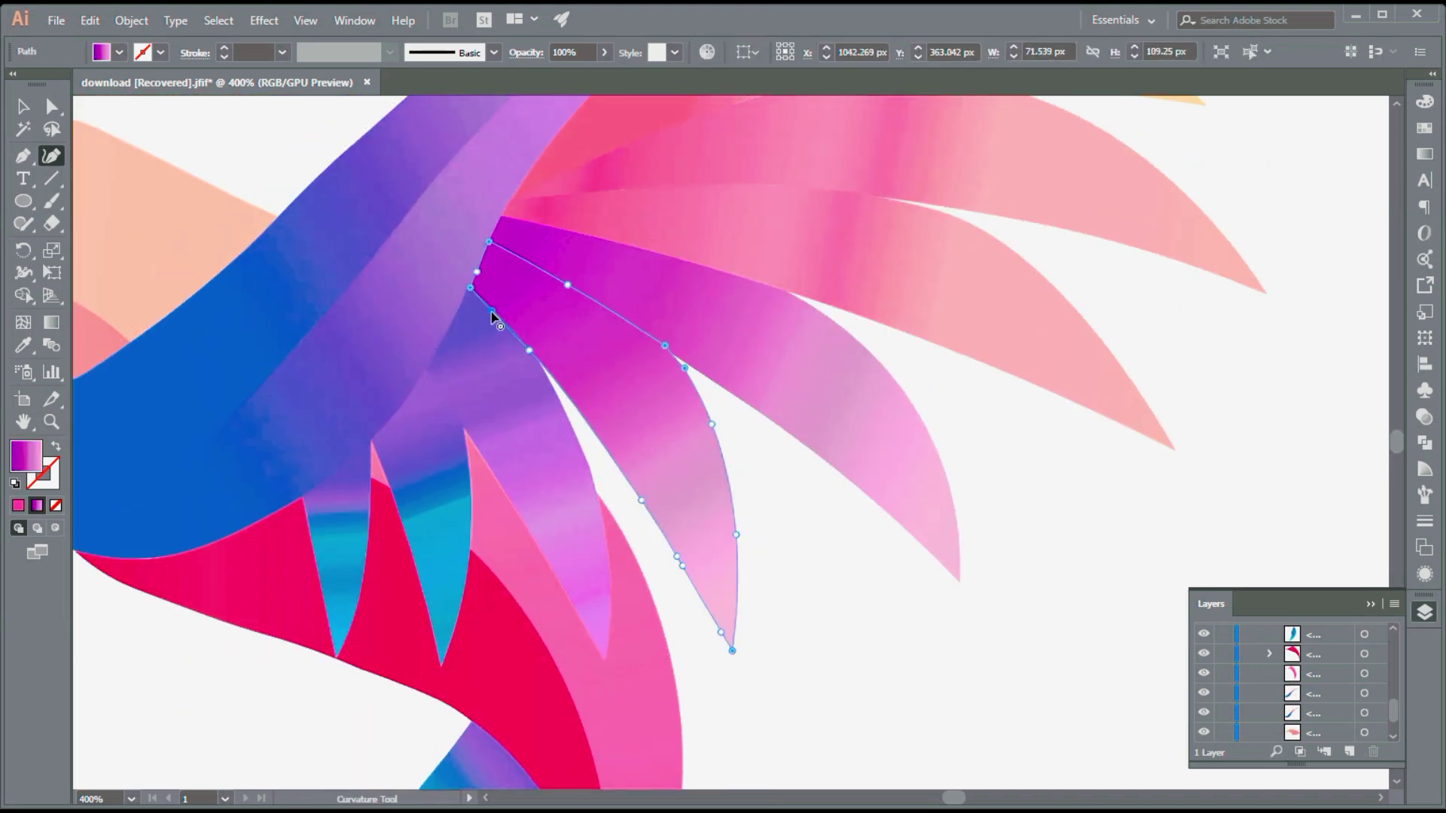
left_click(371, 291)
left_click(264, 488)
scroll(221, 399, "down", 2)
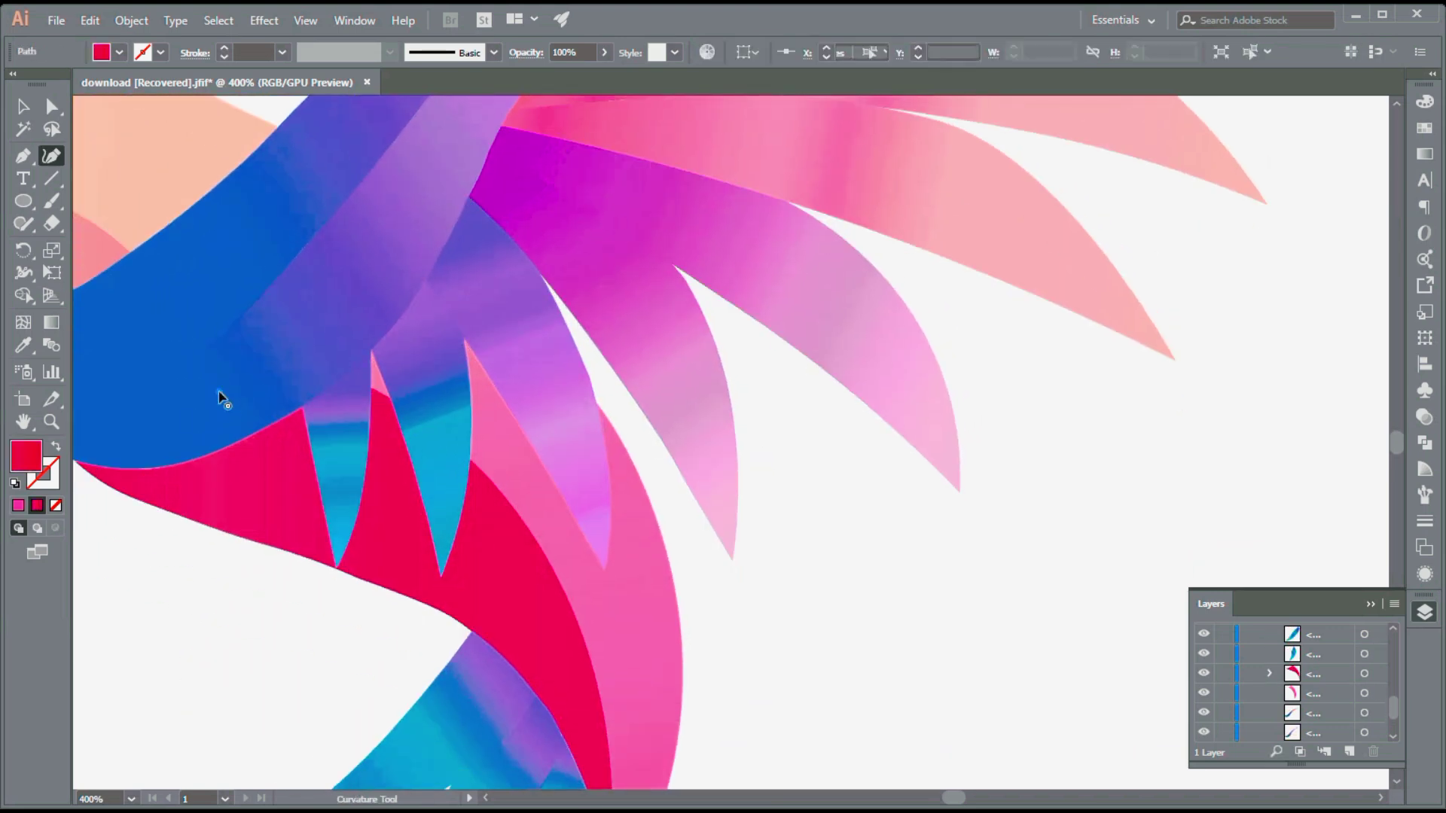
Adjust the lower wing band's curved edges along the feather bases and the upper band, undoing two unwanted changes.
left_click(220, 399)
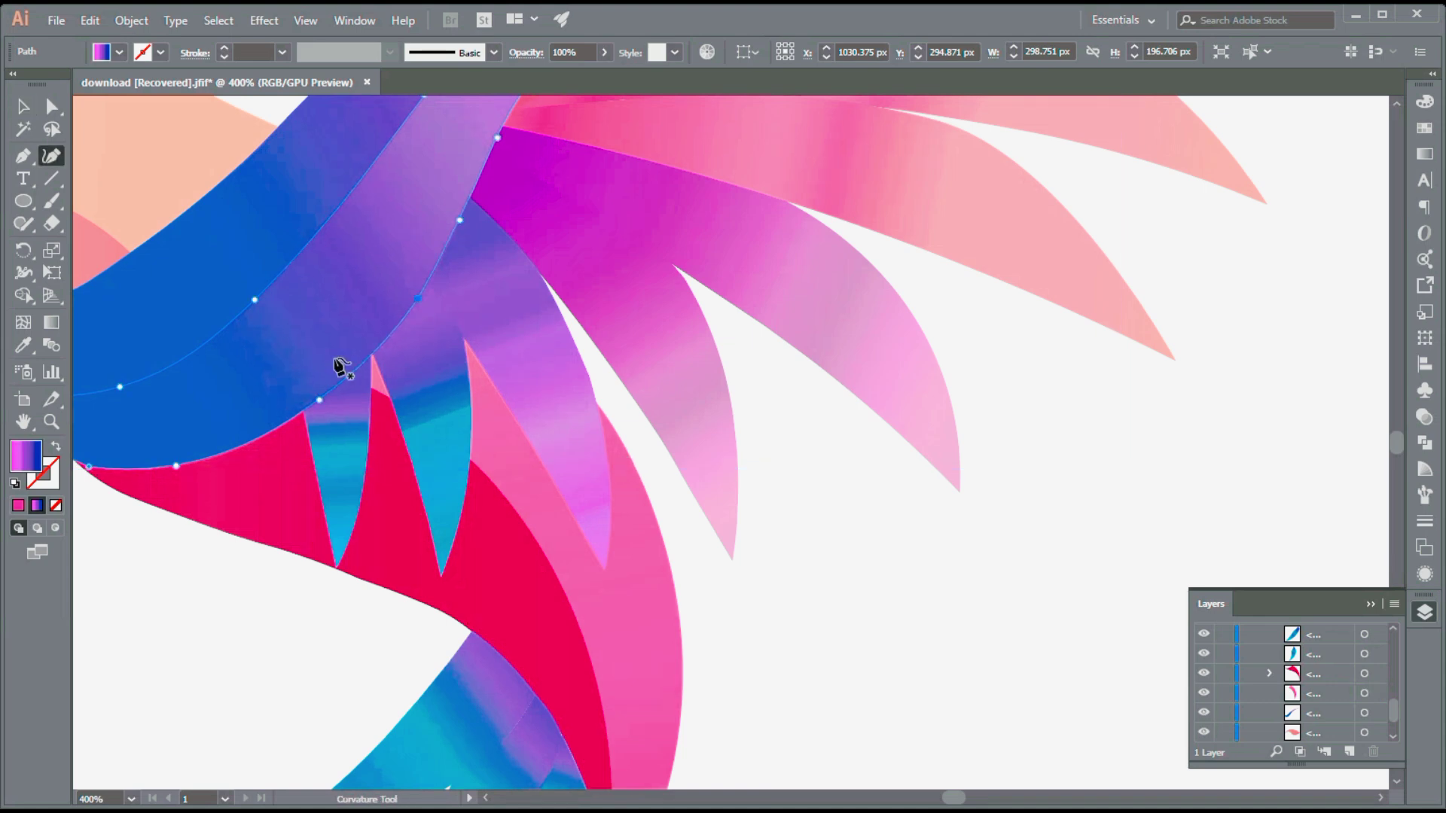
left_click(273, 290)
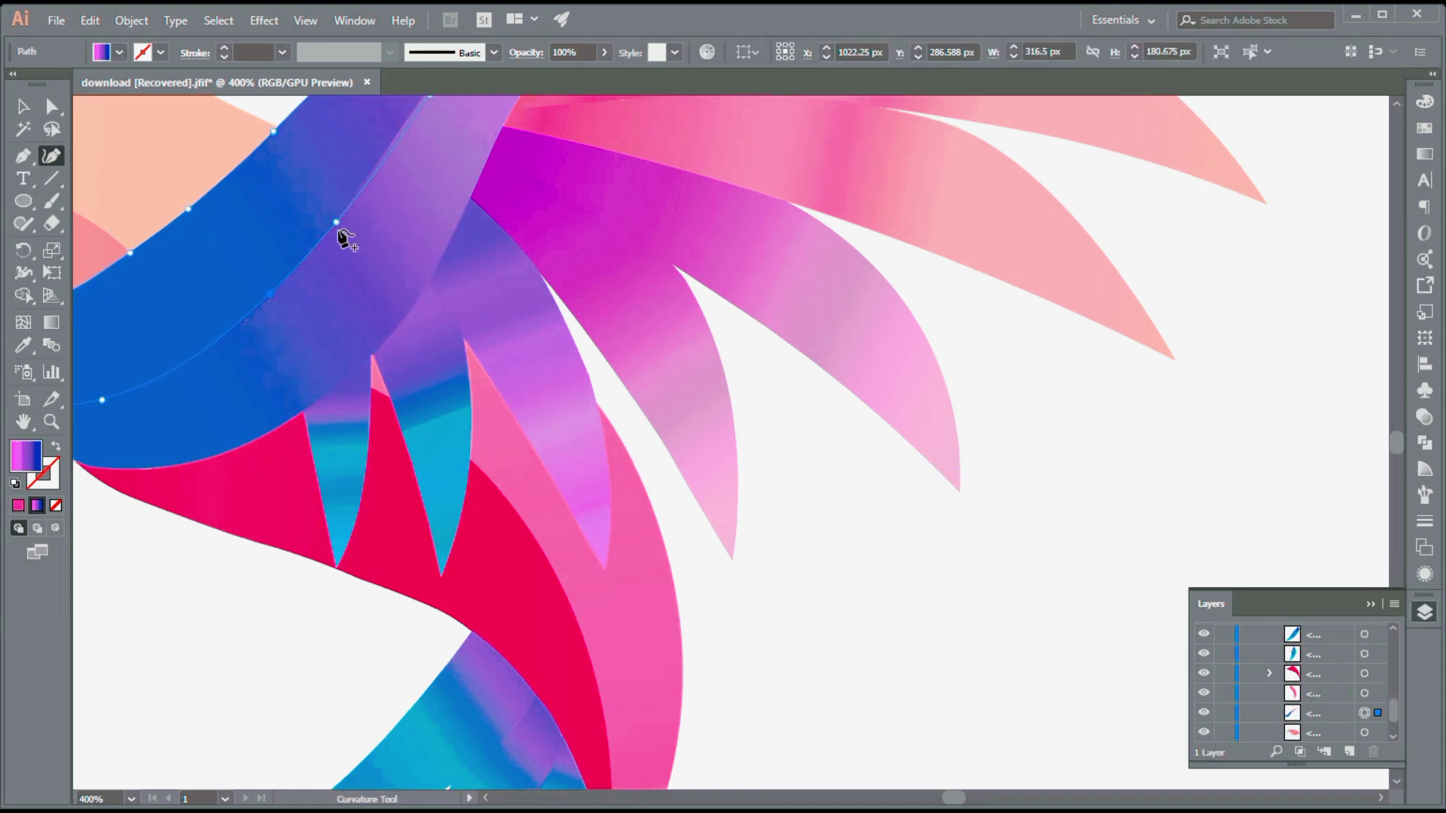
left_click(244, 372)
scroll(716, 394, "up", 6)
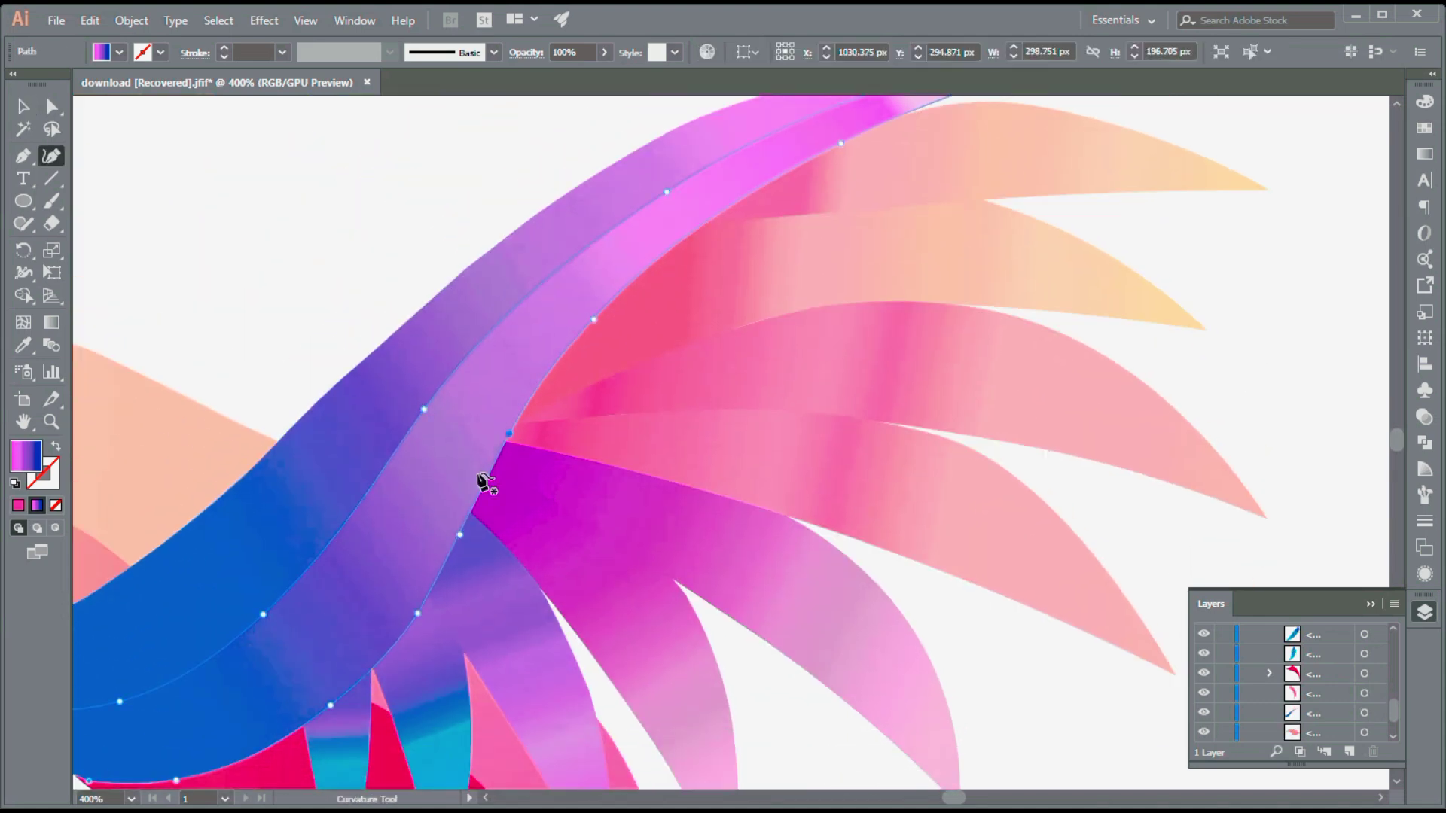
key("ctrl+z")
key("ctrl+z")
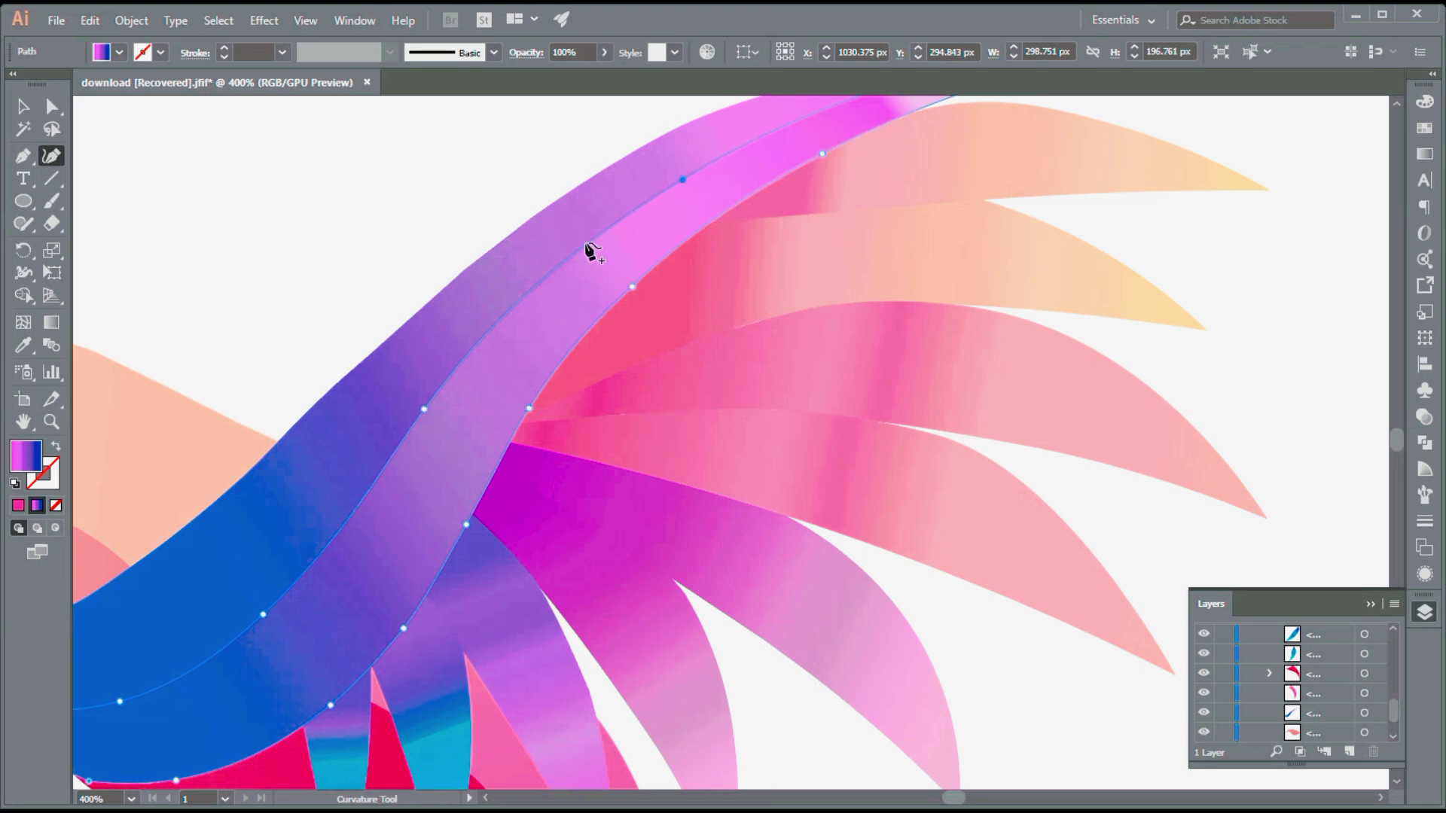
left_click(427, 412)
Move the whole bird towards the centre of the artboard and enlarge it to about 665 by 544 px.
key("v")
key("ctrl+0")
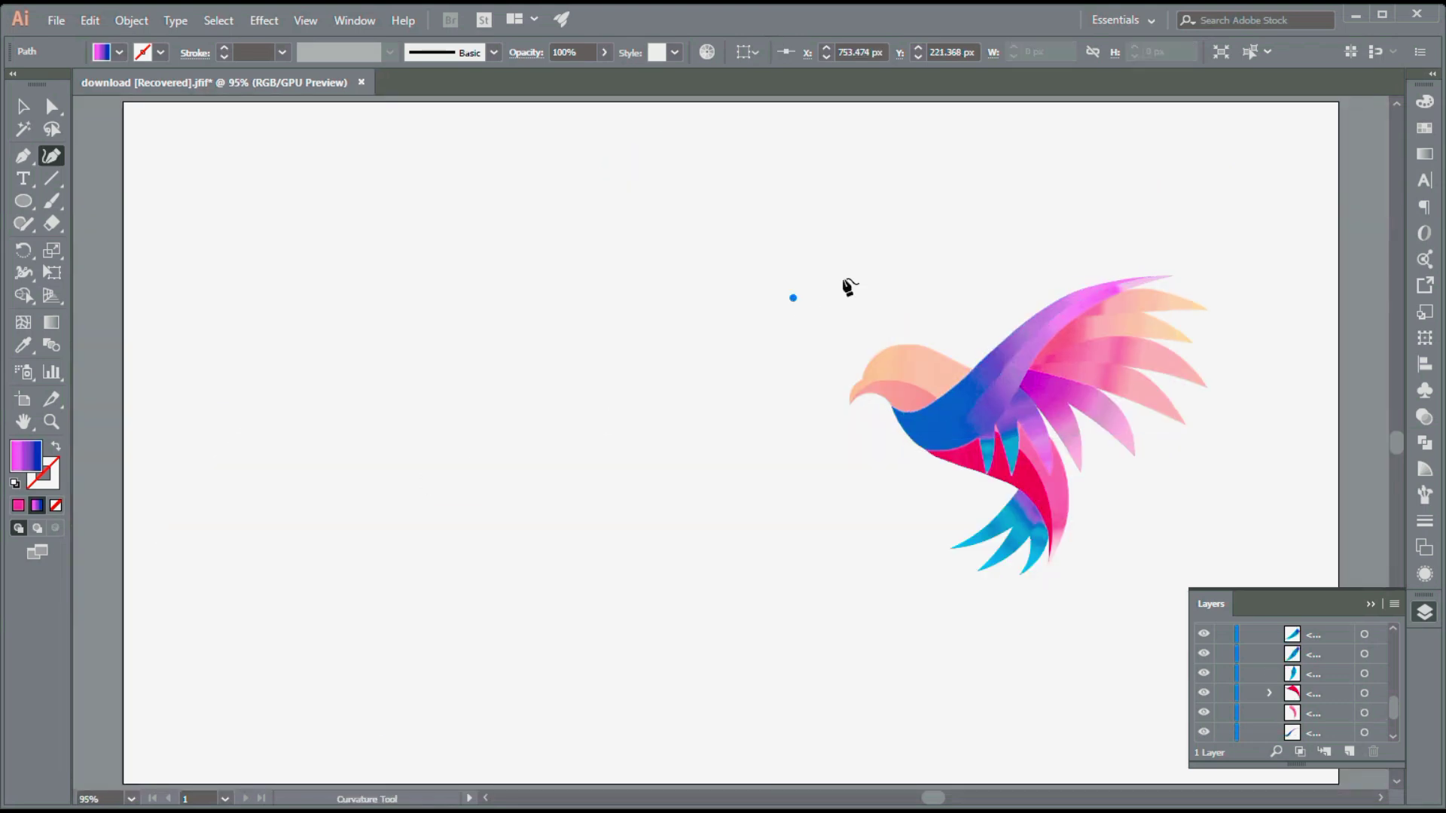
key("ctrl+a")
left_click_drag(958, 388, 687, 422)
left_click_drag(939, 310, 1024, 250)
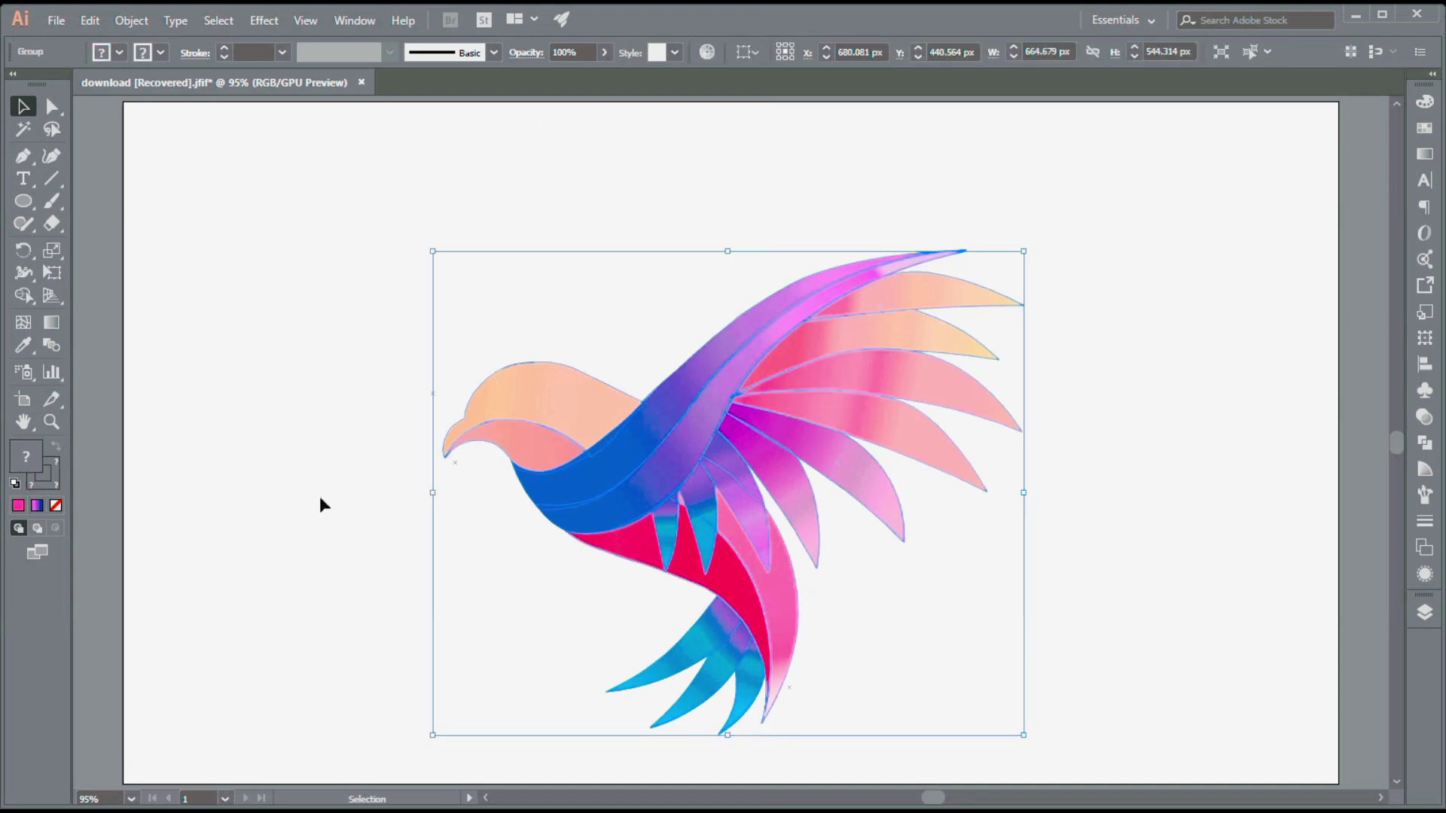
Apply a Drop Shadow effect to the bird group with X and Y offsets of 8 px.
left_click(264, 20)
left_click(468, 187)
left_click(742, 270)
double_click(805, 141)
type("8")
double_click(806, 170)
type("8")
double_click(807, 200)
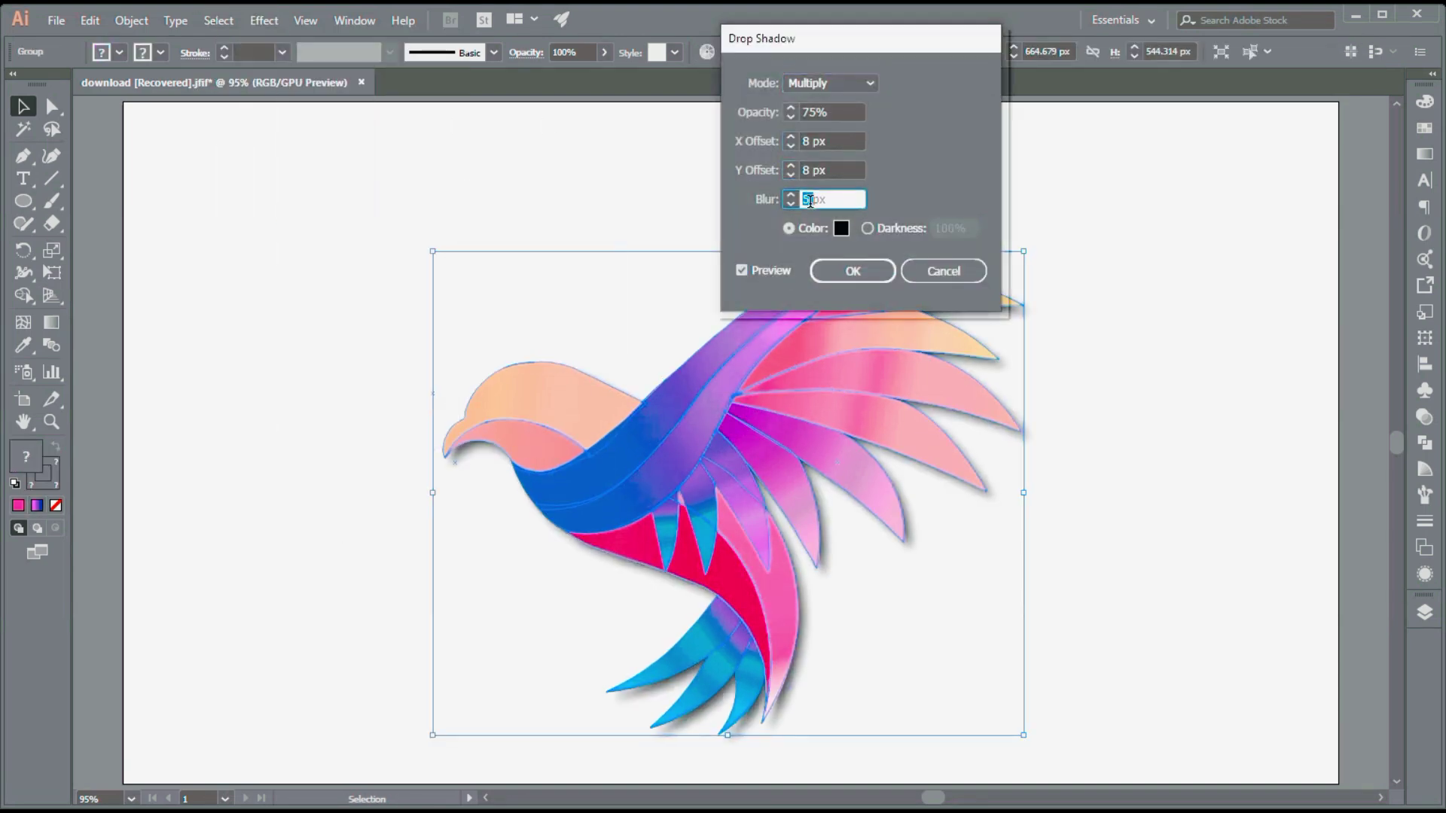